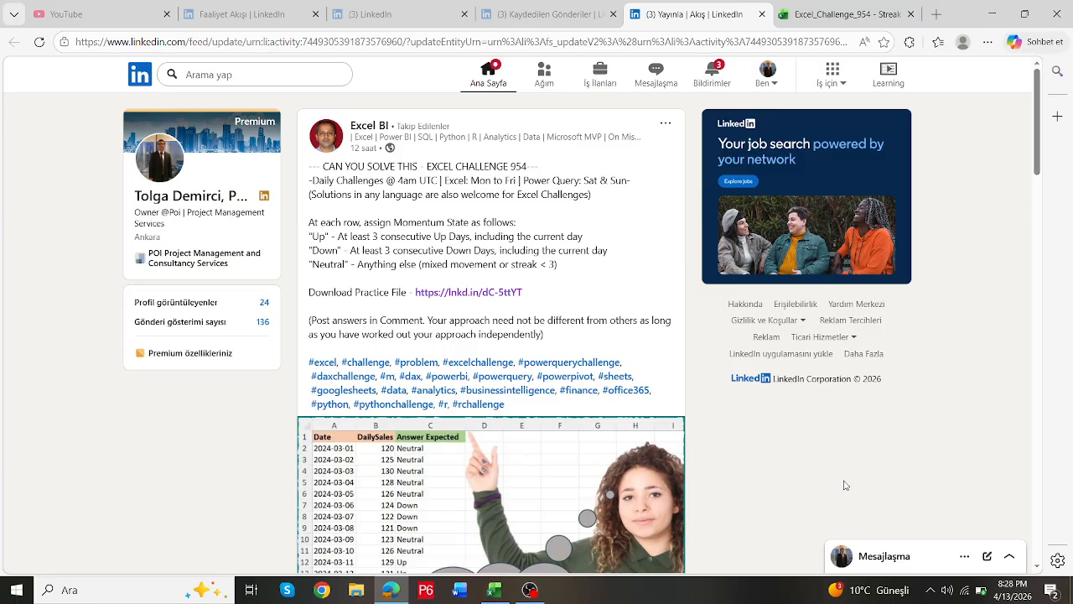
Step: Enlarge the Excel Challenge 954 post's image to read the Up, Down and Neutral momentum rules, and close it
{"action": "scroll", "coordinate": [449, 307], "scroll_direction": "down", "scroll_amount": 3}
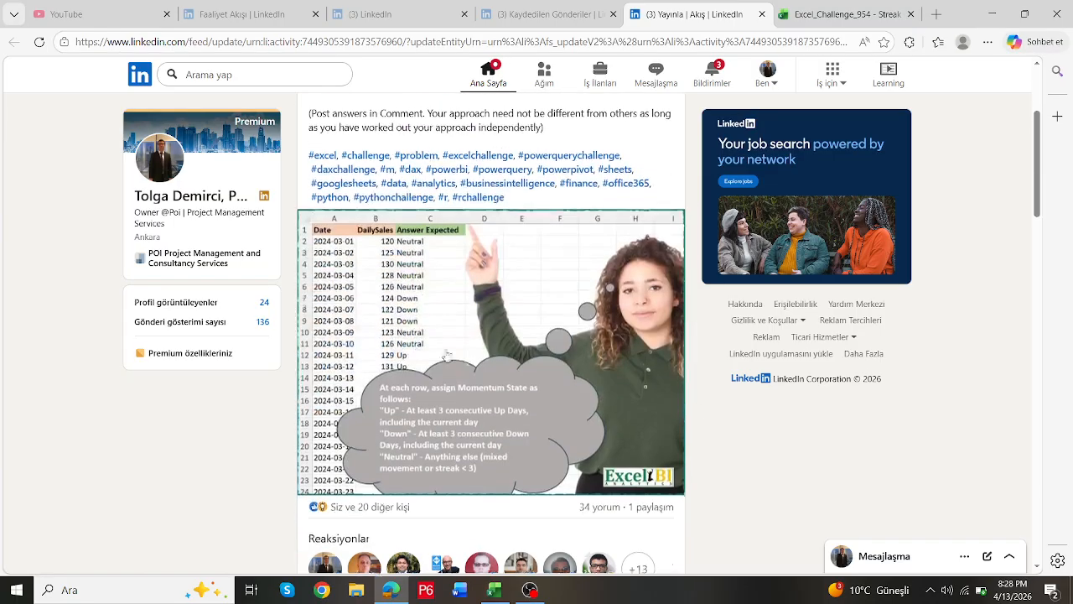
{"action": "left_click", "coordinate": [452, 331]}
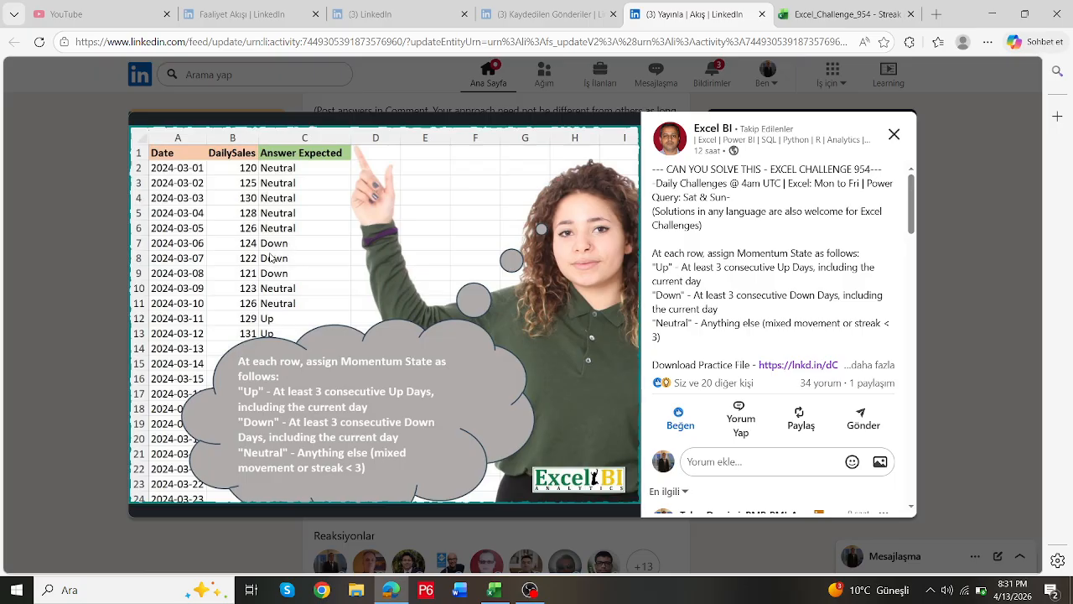
{"action": "left_click", "coordinate": [894, 134]}
Step: Switch to the Excel workbook and enter =COUNTA(B2:B25) in cell D2 to count the DailySales values
{"action": "left_click", "coordinate": [494, 589]}
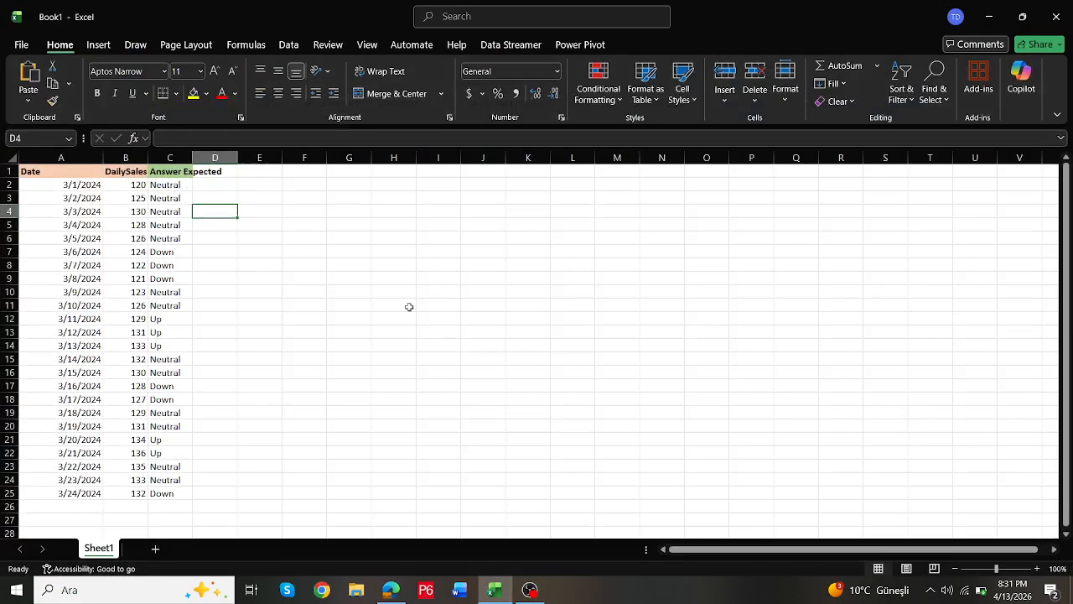
{"action": "left_click", "coordinate": [242, 234]}
{"action": "left_click", "coordinate": [219, 185]}
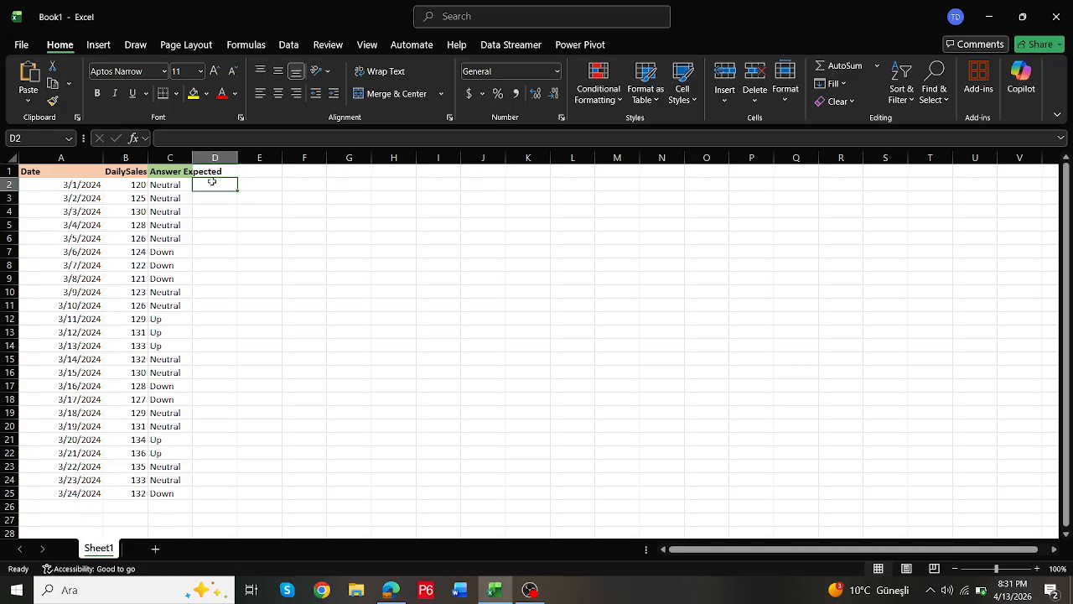
{"action": "type", "text": "=coun"}
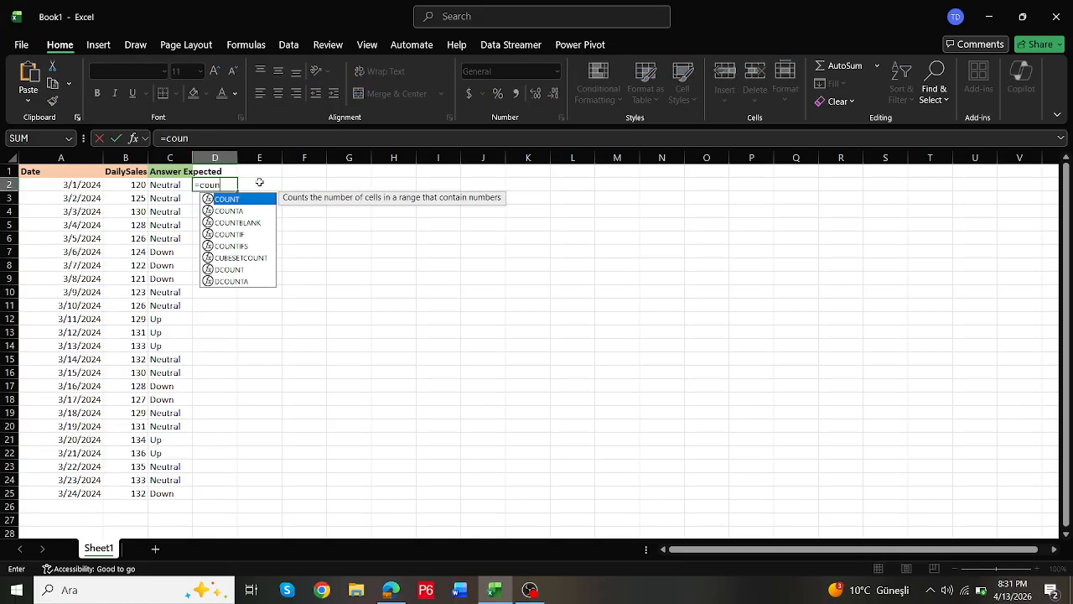
{"action": "double_click", "coordinate": [241, 211]}
{"action": "left_click_drag", "start_coordinate": [134, 183], "coordinate": [124, 494]}
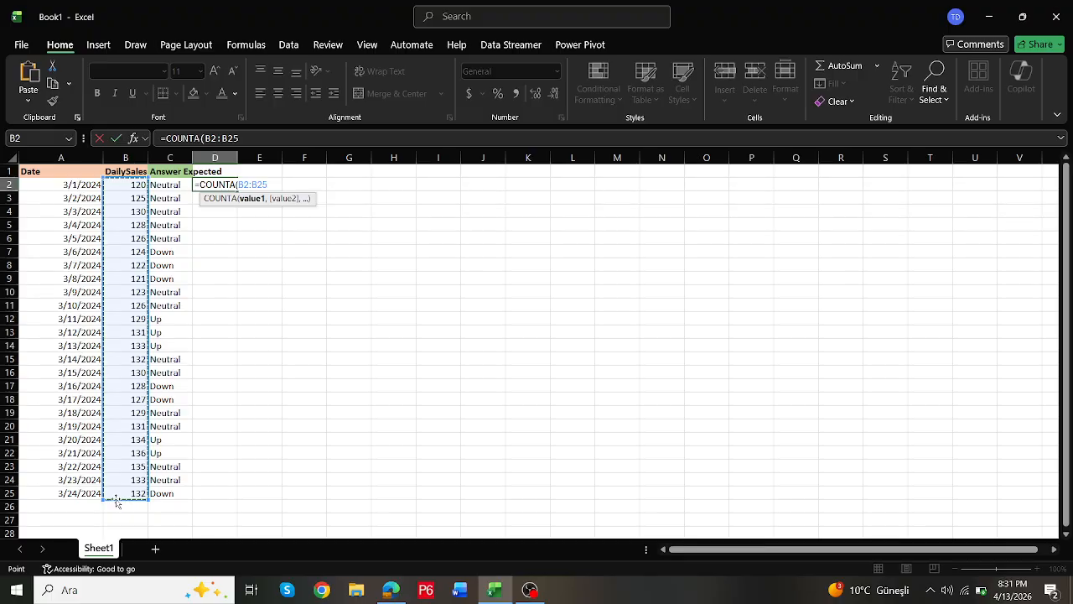
{"action": "key", "text": "Return"}
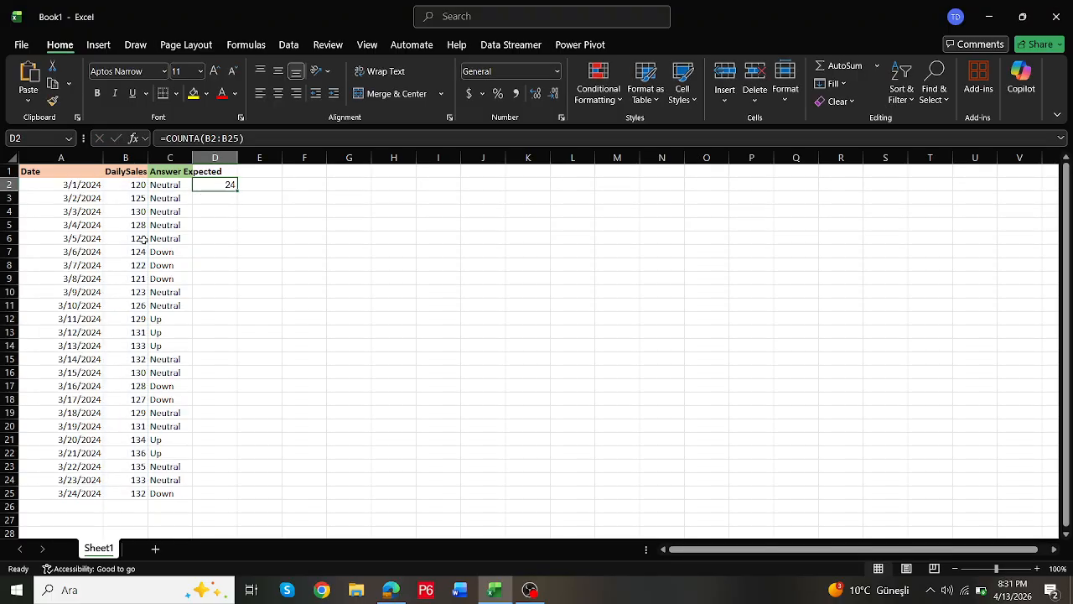
Step: Wrap the D2 formula in SEQUENCE so it reads =SEQUENCE(COUNTA(B2:B25)), numbering the data rows
{"action": "left_click", "coordinate": [165, 136]}
{"action": "type", "text": "se"}
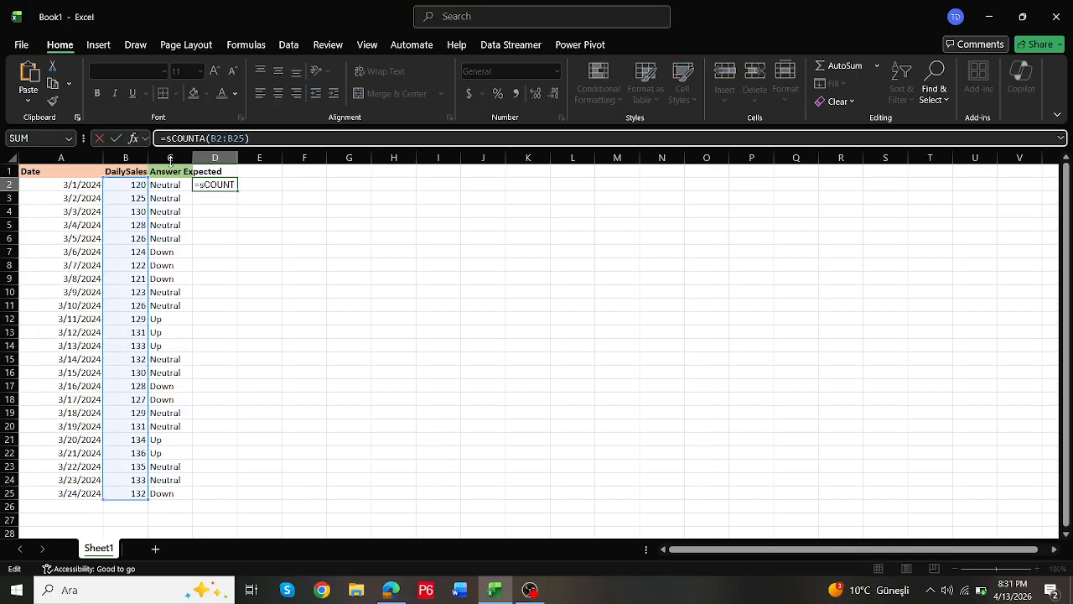
{"action": "double_click", "coordinate": [209, 206]}
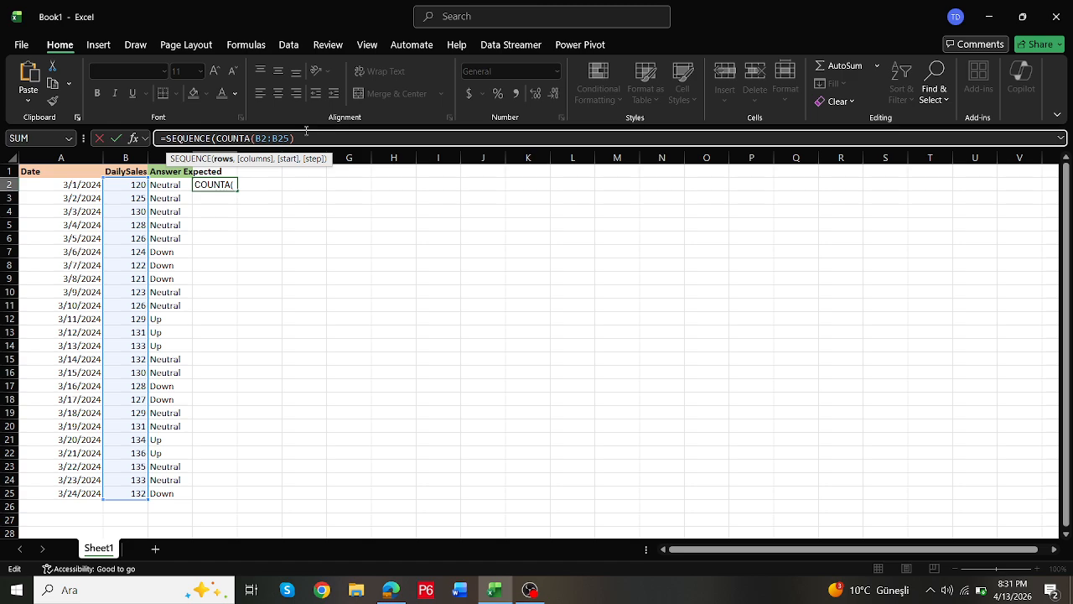
{"action": "left_click", "coordinate": [306, 141]}
{"action": "type", "text": ")"}
{"action": "key", "text": "ctrl+Return"}
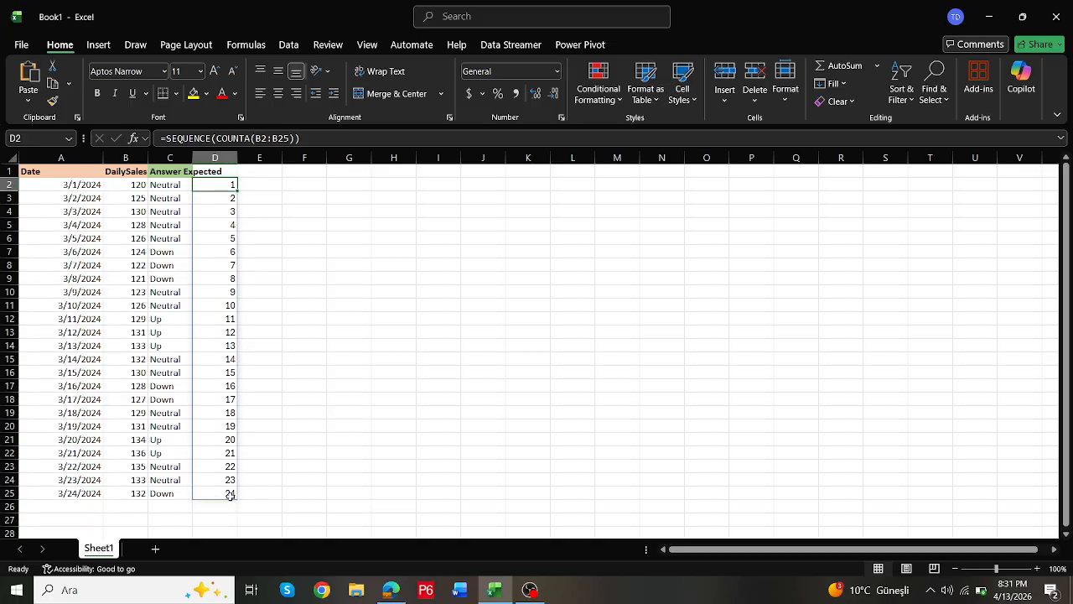
{"action": "left_click_drag", "start_coordinate": [214, 238], "coordinate": [215, 252]}
{"action": "left_click", "coordinate": [213, 184]}
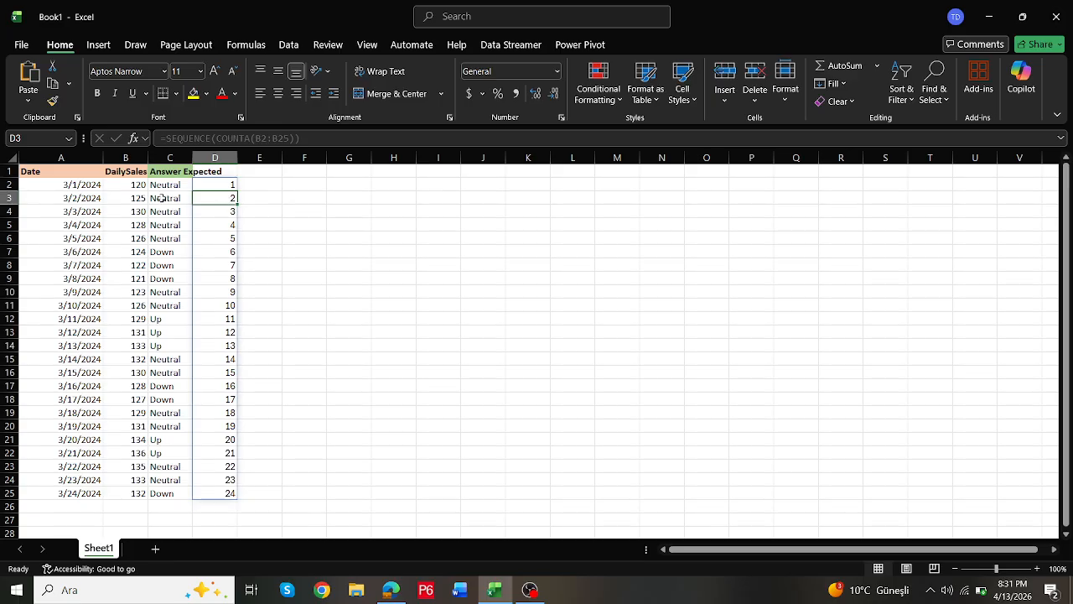
Step: Enter the sample previous-day sales 120, 125 and 130 in cells E3 to E5, and clear them again
{"action": "left_click_drag", "start_coordinate": [140, 198], "coordinate": [266, 201]}
{"action": "left_click", "coordinate": [256, 198]}
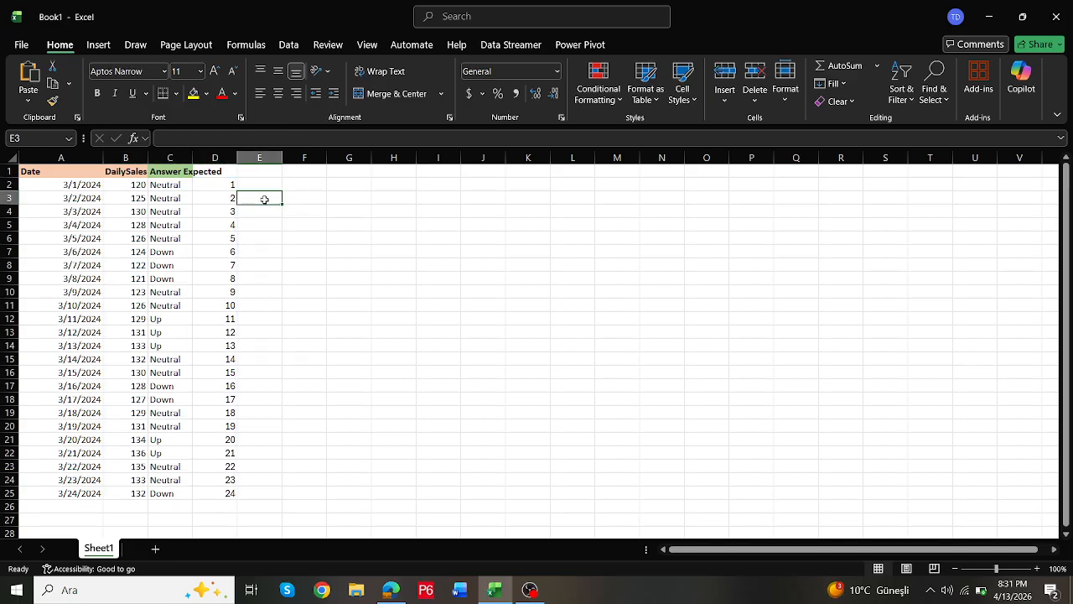
{"action": "type", "text": "120"}
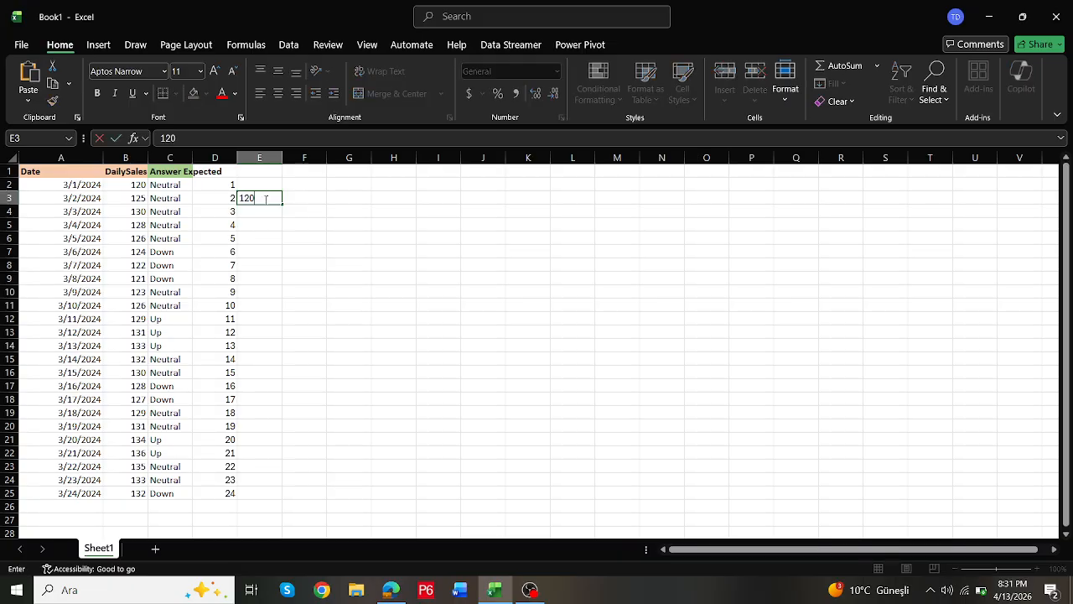
{"action": "key", "text": "Return"}
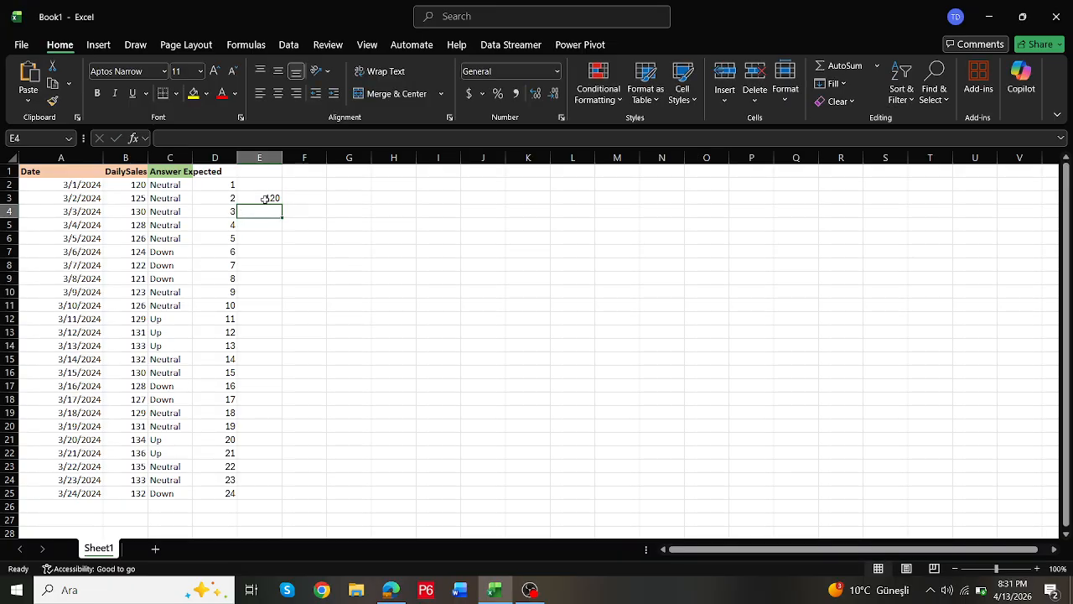
{"action": "type", "text": "125"}
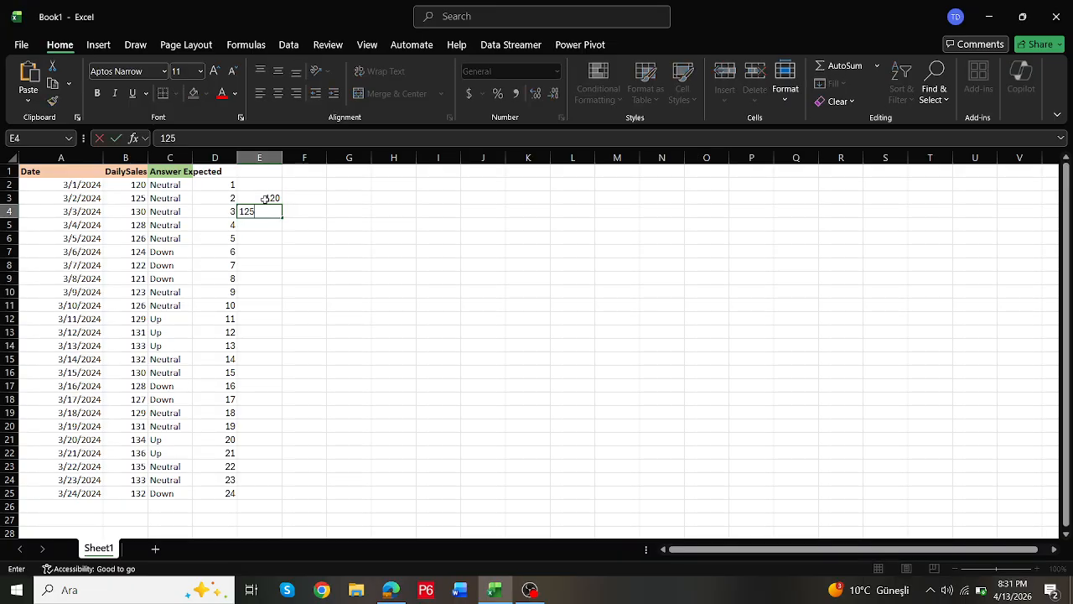
{"action": "key", "text": "Return"}
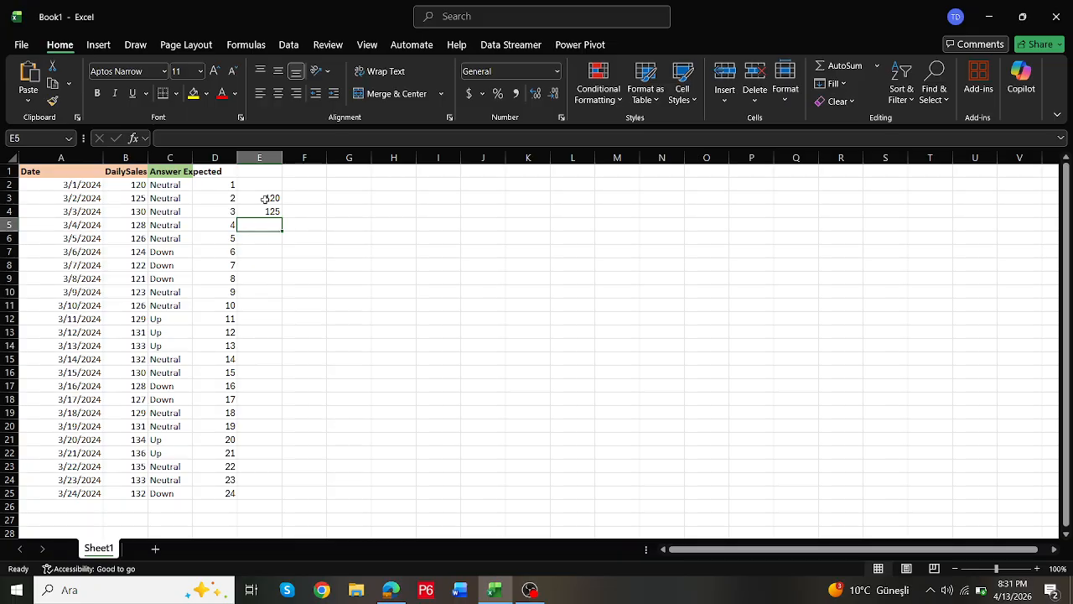
{"action": "type", "text": "13"}
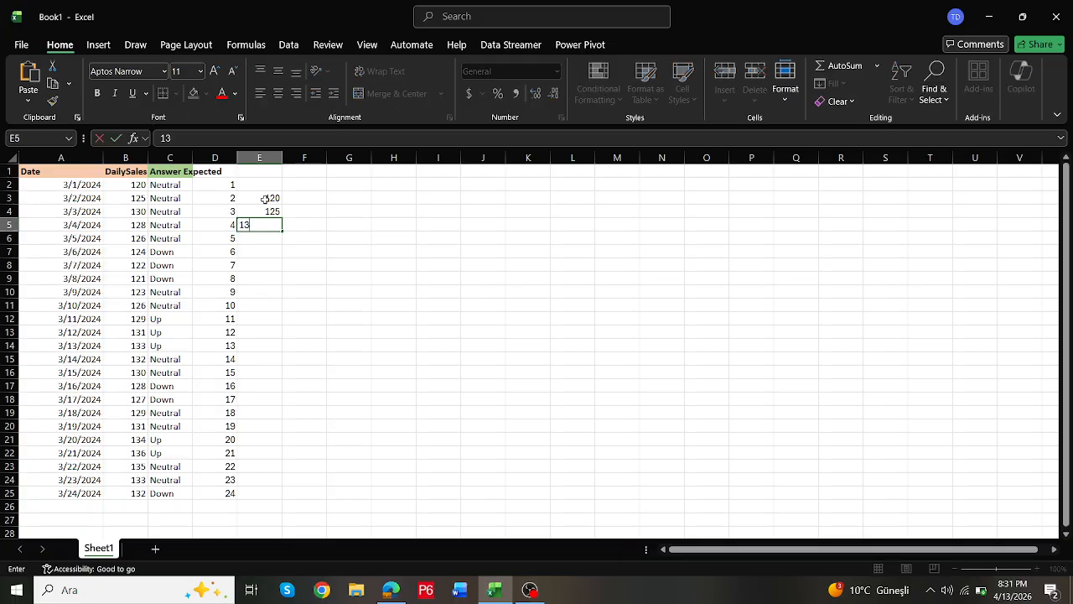
{"action": "type", "text": "0"}
{"action": "key", "text": "Return"}
{"action": "key", "text": "Up"}
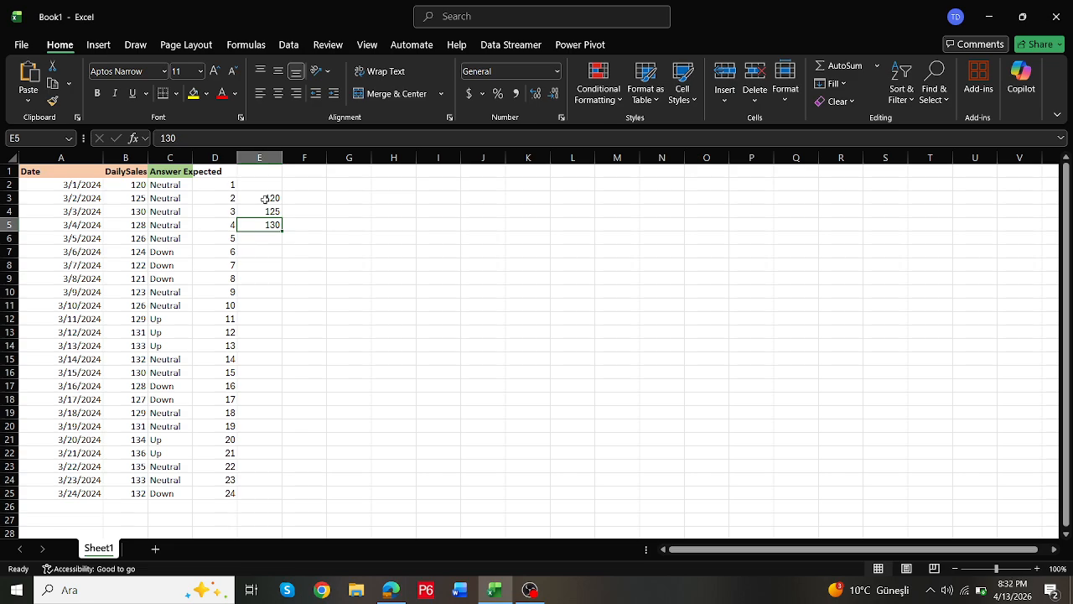
{"action": "left_click_drag", "start_coordinate": [276, 183], "coordinate": [276, 425]}
{"action": "key", "text": "Delete"}
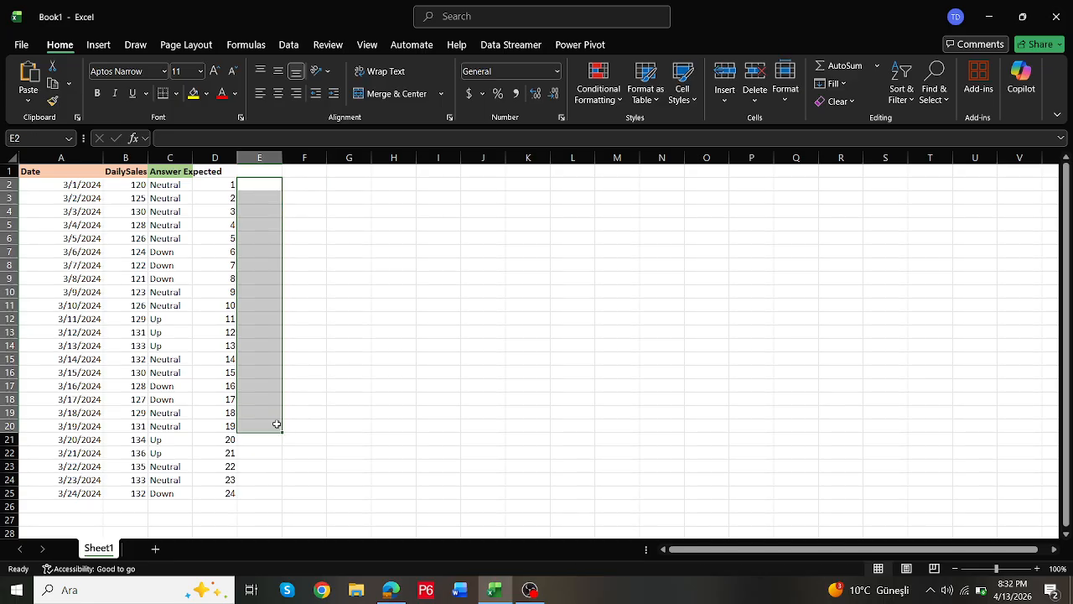
Step: Copy the D2 formula text into E2 and subtract 1, giving =SEQUENCE(COUNTA(B2:B25))-1
{"action": "left_click", "coordinate": [226, 184]}
{"action": "left_click", "coordinate": [165, 137]}
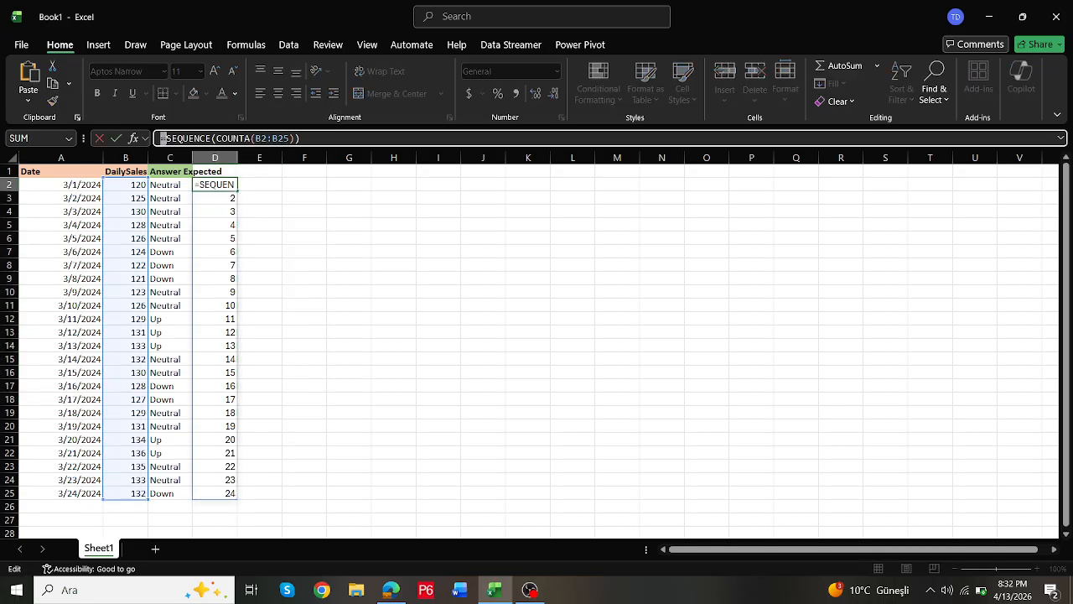
{"action": "left_click_drag", "start_coordinate": [159, 137], "coordinate": [335, 151]}
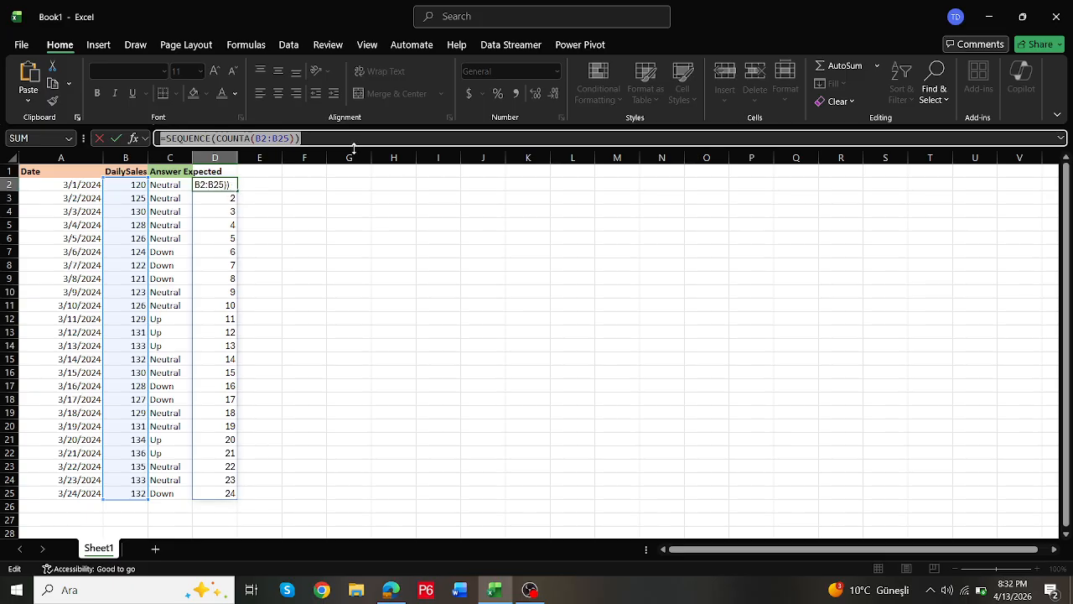
{"action": "key", "text": "ctrl+c"}
{"action": "key", "text": "Escape"}
{"action": "left_click", "coordinate": [245, 187]}
{"action": "key", "text": "F2"}
{"action": "key", "text": "ctrl+v"}
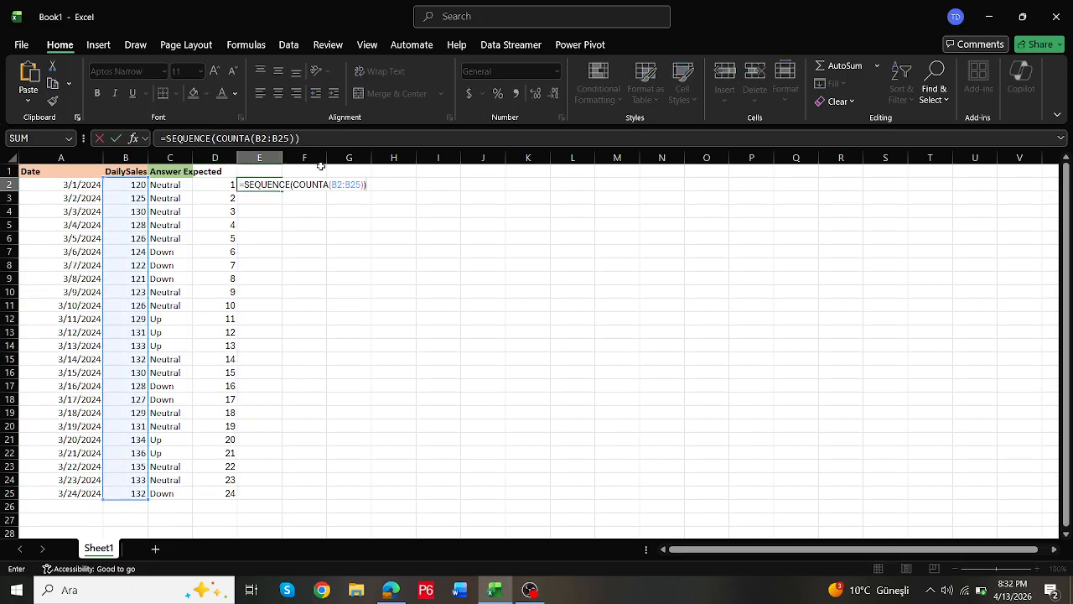
{"action": "left_click", "coordinate": [322, 139]}
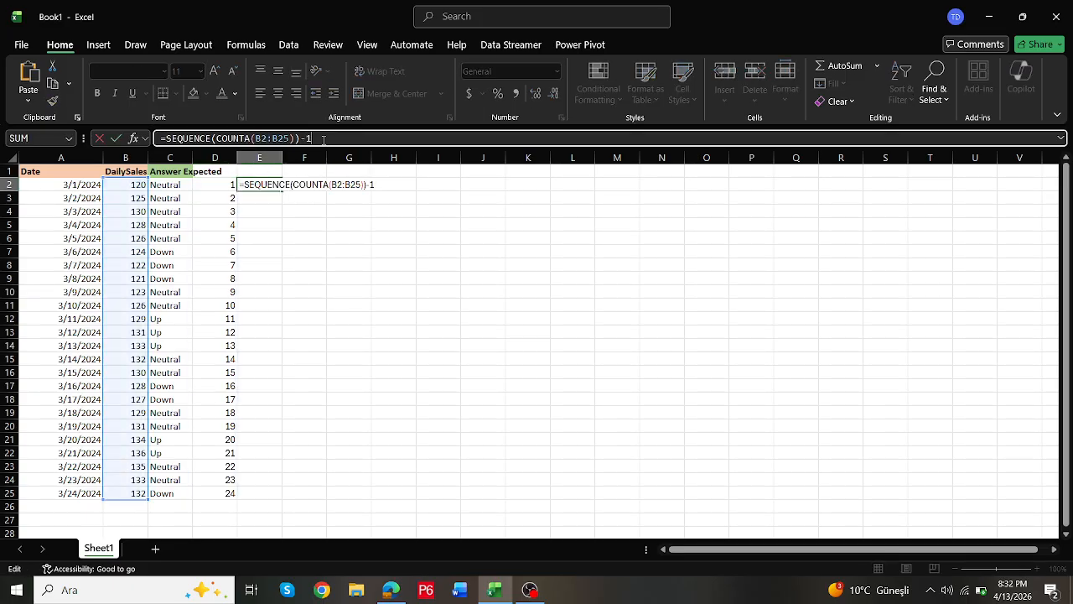
{"action": "key", "text": "Return"}
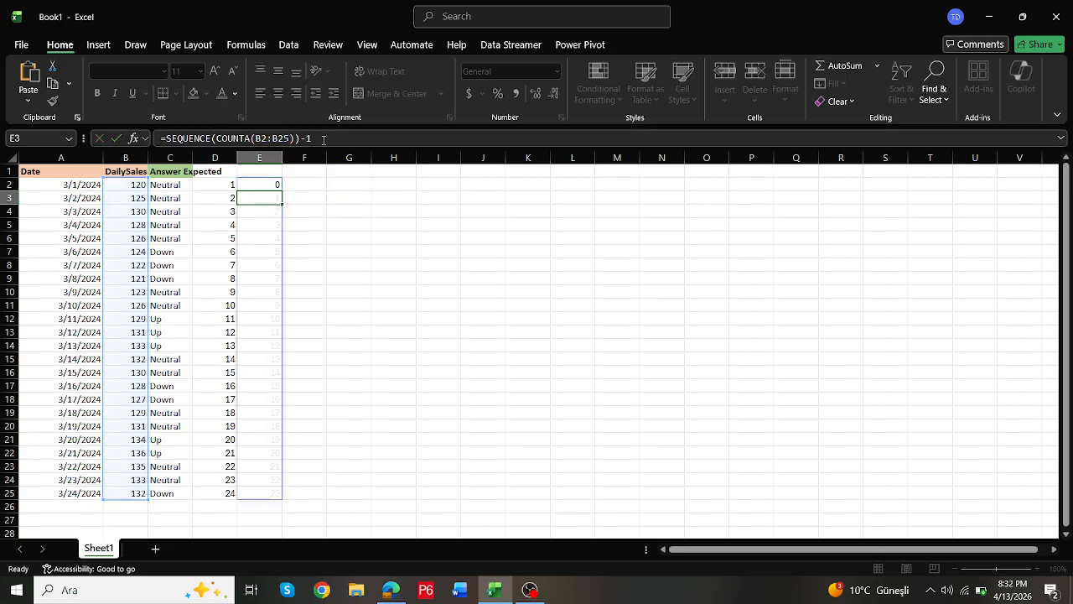
{"action": "left_click", "coordinate": [224, 182]}
Step: Turn the E2 formula into =XLOOKUP(SEQUENCE(COUNTA(B2:B25))-1,D2#,B2:B25) to return each previous day's sales
{"action": "left_click", "coordinate": [277, 185]}
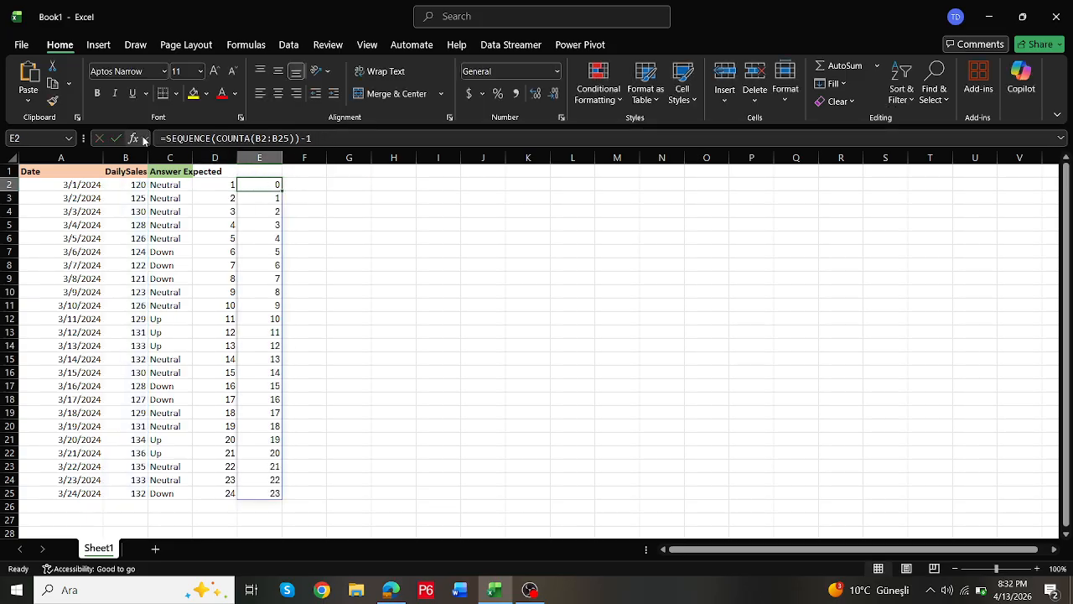
{"action": "left_click", "coordinate": [173, 139]}
{"action": "type", "text": "xloo"}
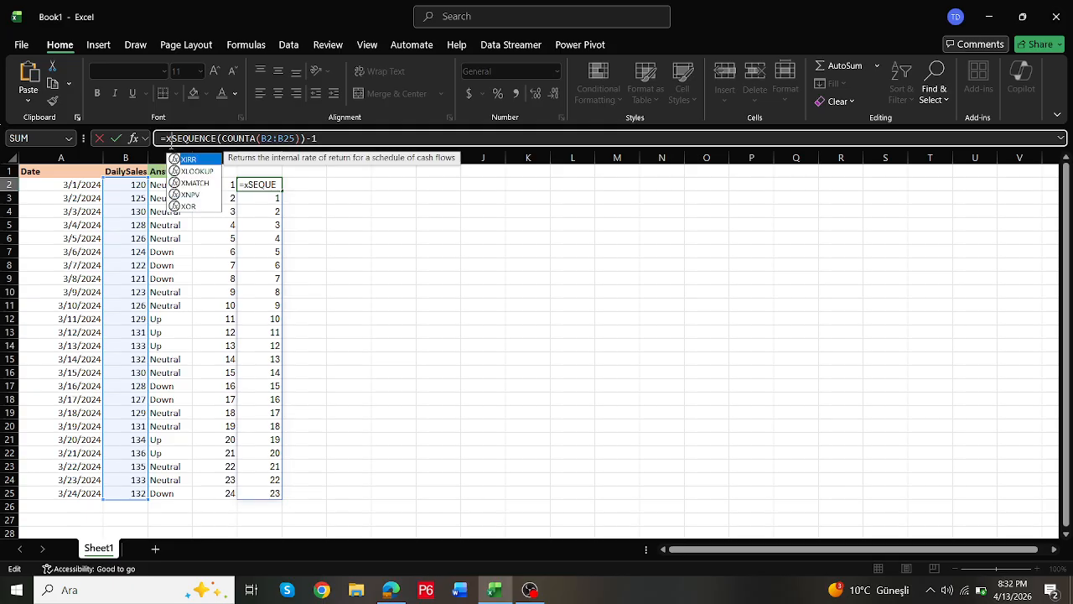
{"action": "double_click", "coordinate": [199, 159]}
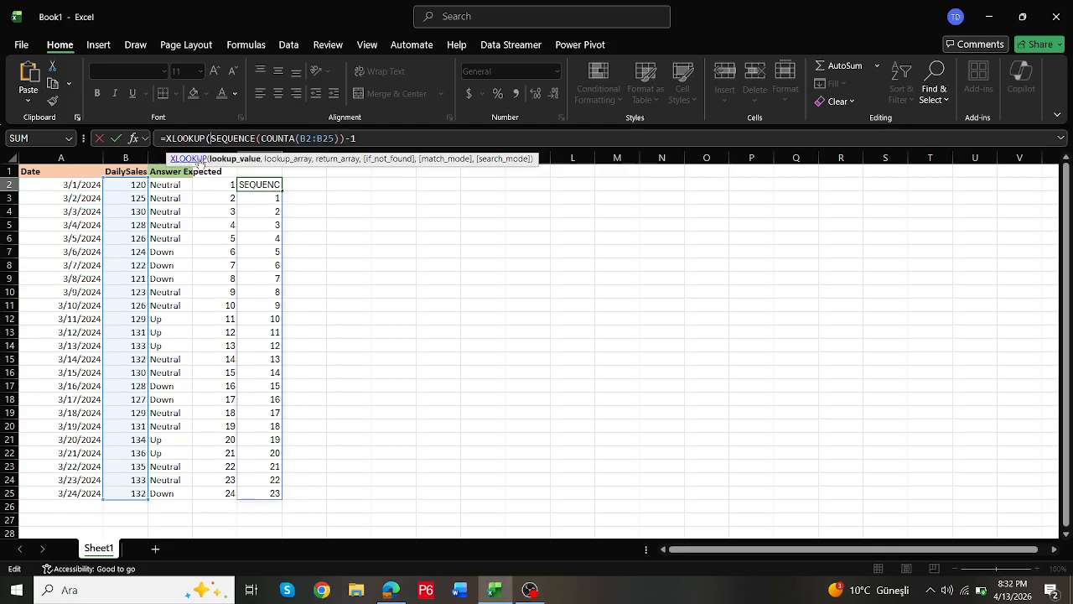
{"action": "type", "text": ","}
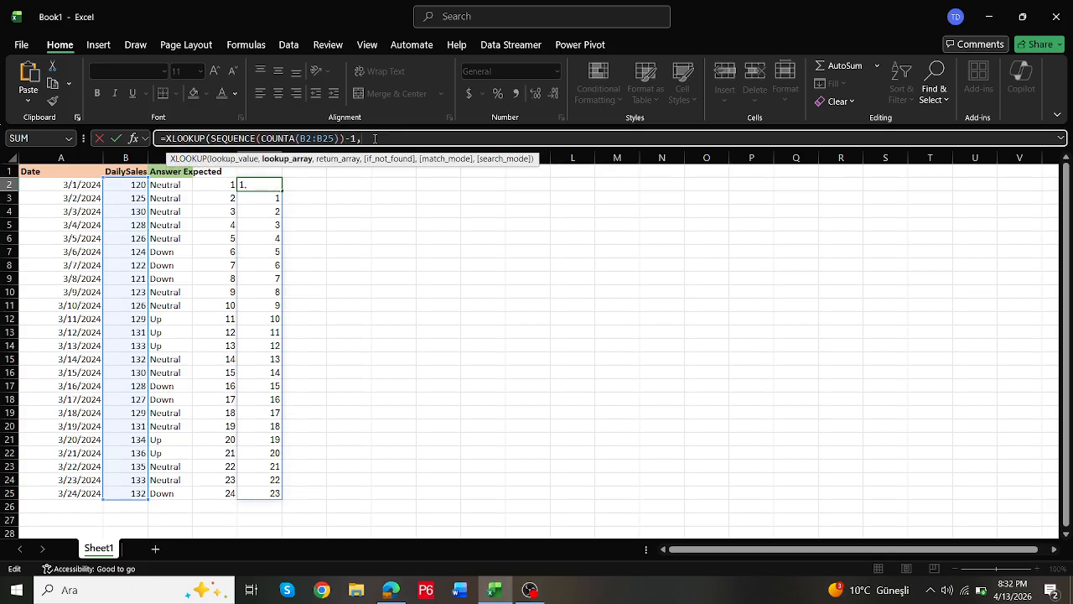
{"action": "left_click_drag", "start_coordinate": [210, 185], "coordinate": [222, 492]}
{"action": "type", "text": ","}
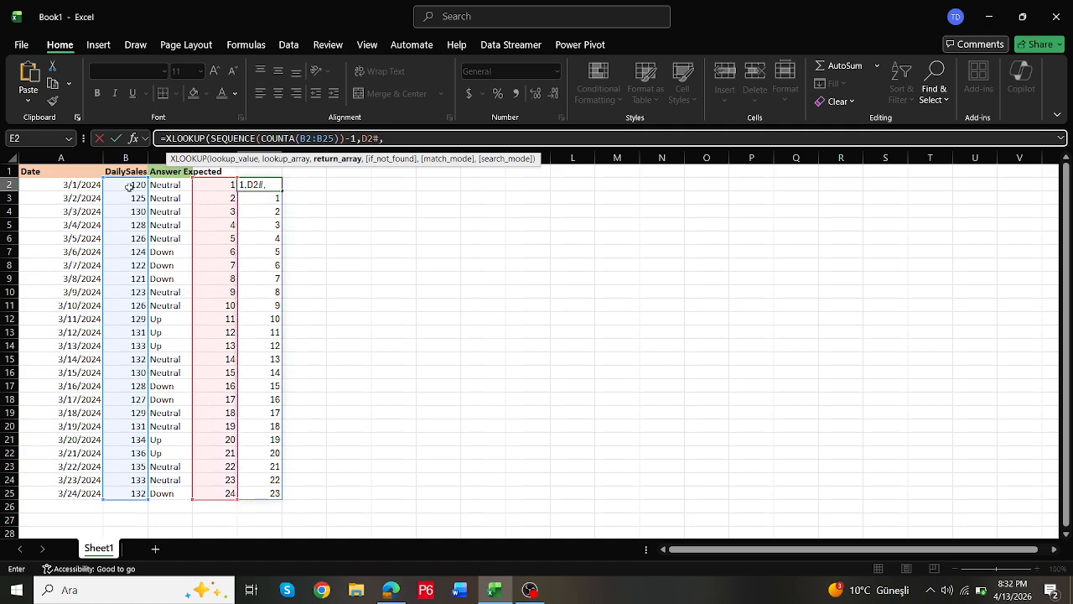
{"action": "left_click_drag", "start_coordinate": [130, 186], "coordinate": [141, 498]}
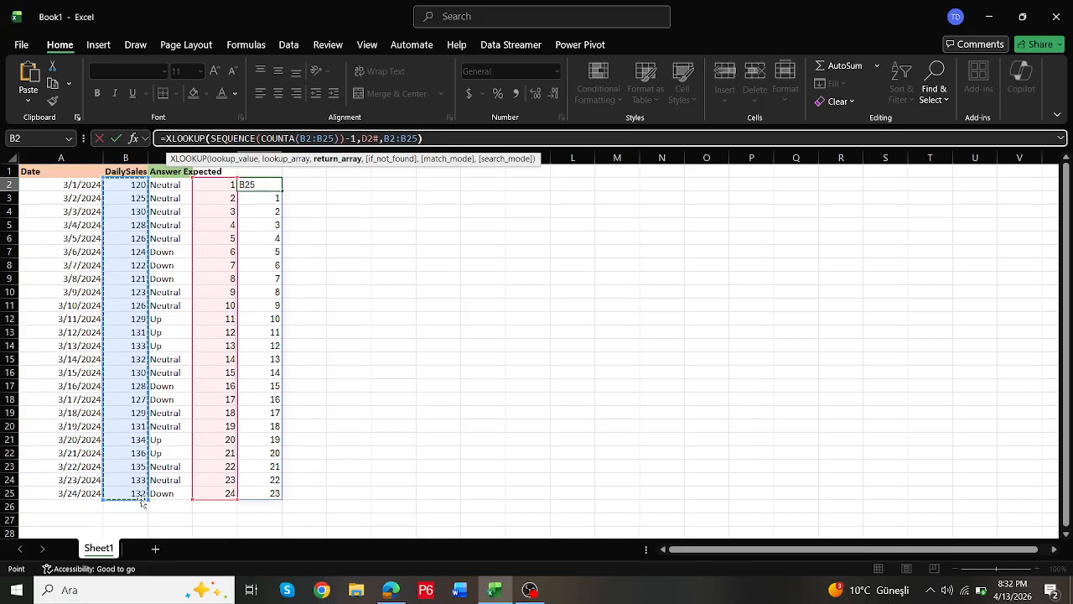
{"action": "key", "text": "Return"}
{"action": "key", "text": "Up"}
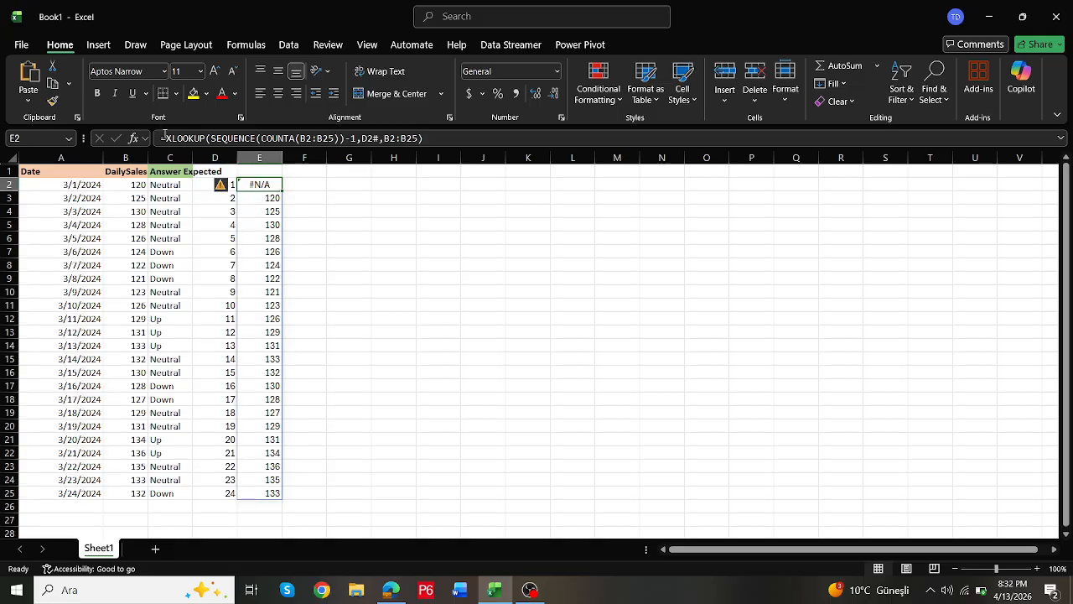
Step: Wrap the E2 lookup in IFERROR with B2:B25 as the fallback value
{"action": "left_click", "coordinate": [167, 138]}
{"action": "type", "text": "if"}
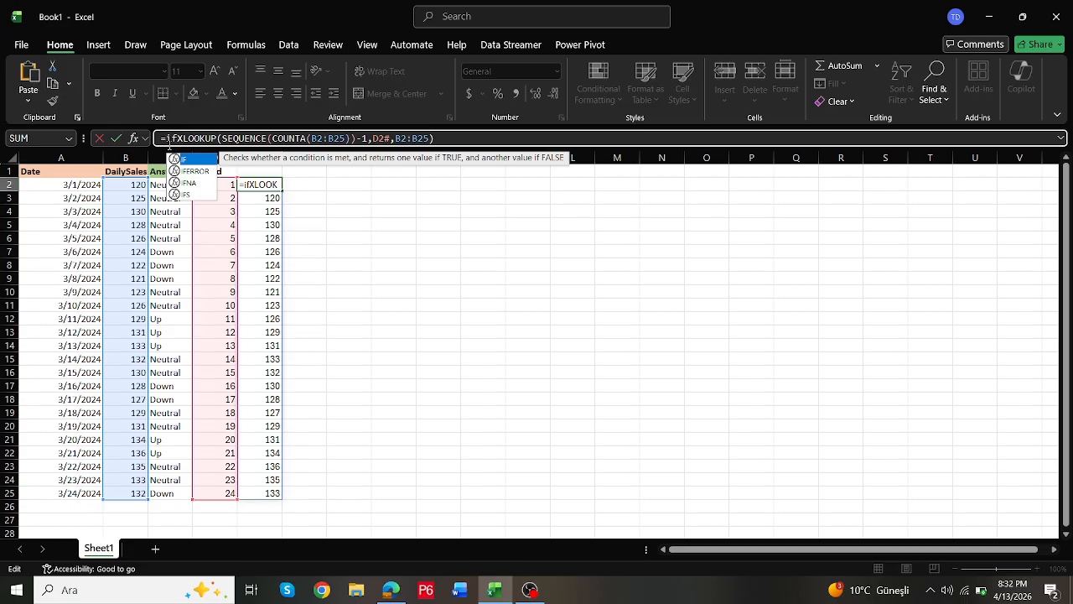
{"action": "double_click", "coordinate": [208, 172]}
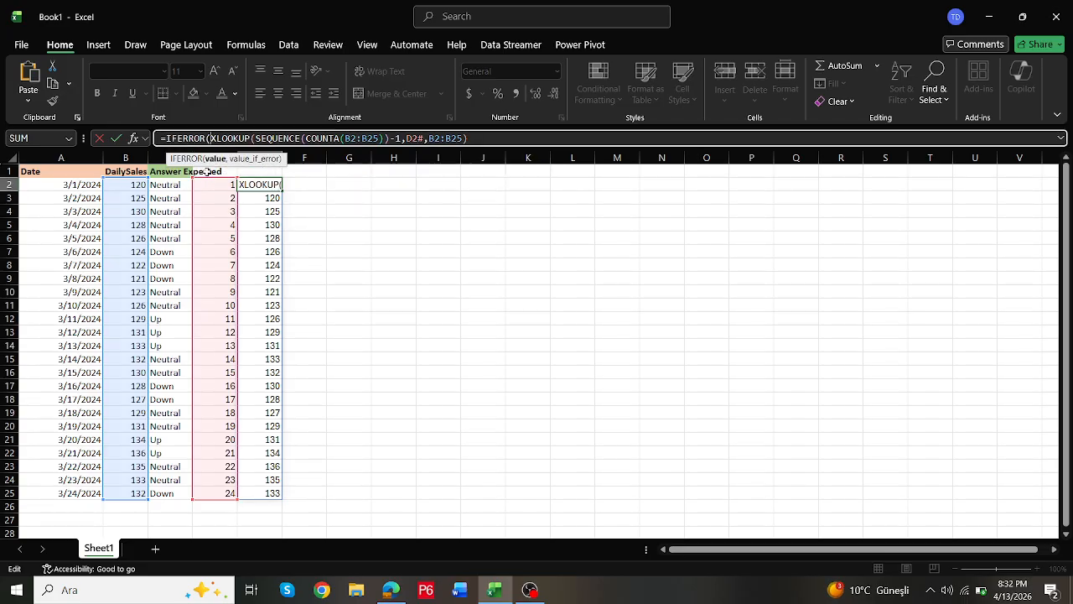
{"action": "left_click", "coordinate": [488, 139]}
{"action": "type", "text": ","}
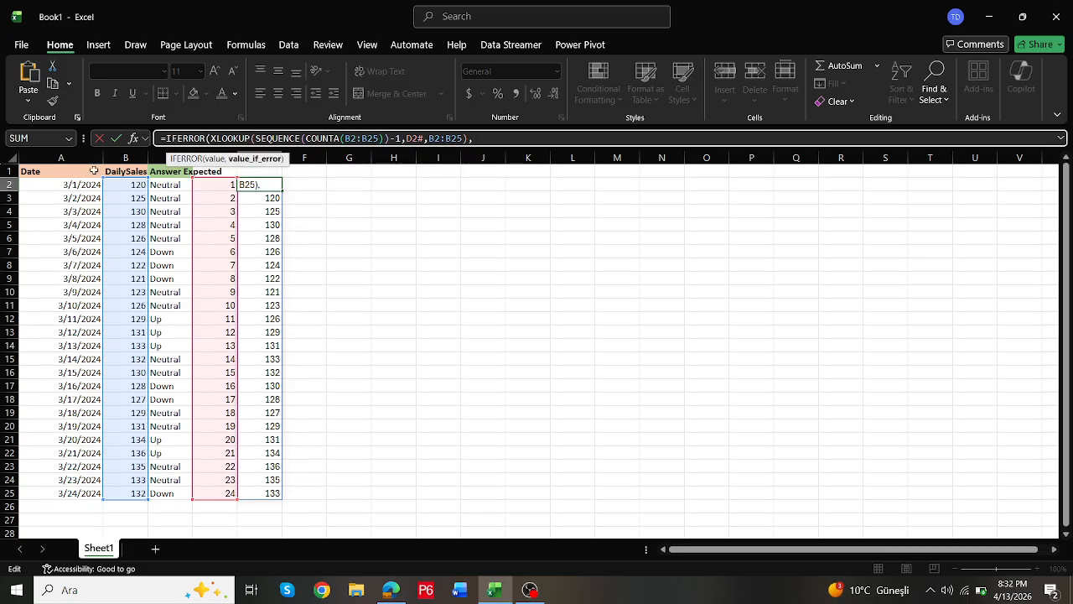
{"action": "left_click_drag", "start_coordinate": [118, 186], "coordinate": [128, 501]}
{"action": "type", "text": ")"}
{"action": "key", "text": "ctrl+Return"}
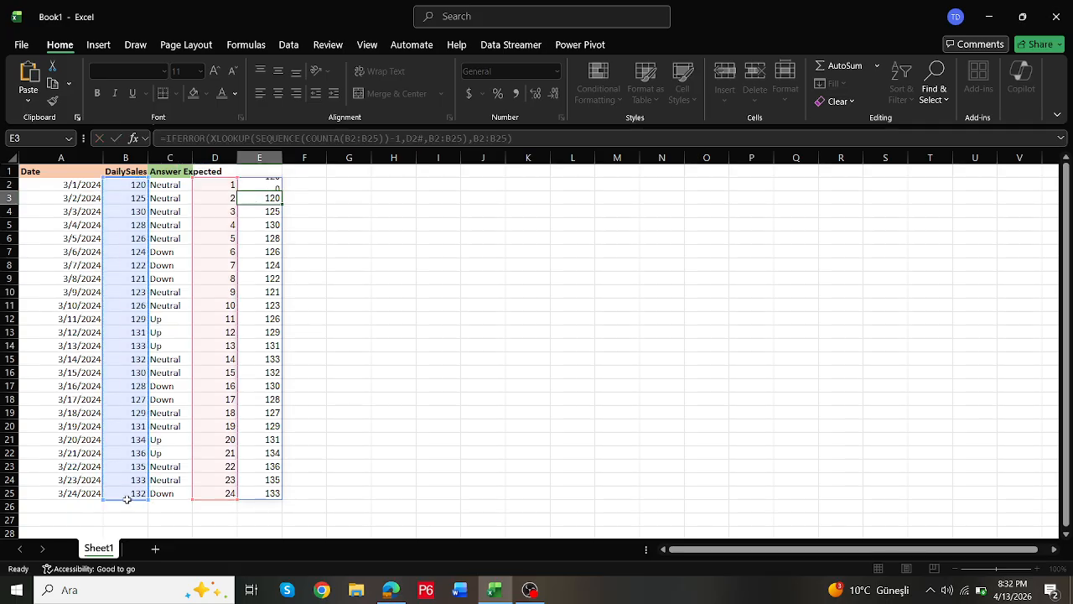
Step: Enter =B2:B25-E2# in cell F2 to calculate each day's sales change from the previous day
{"action": "left_click", "coordinate": [301, 183]}
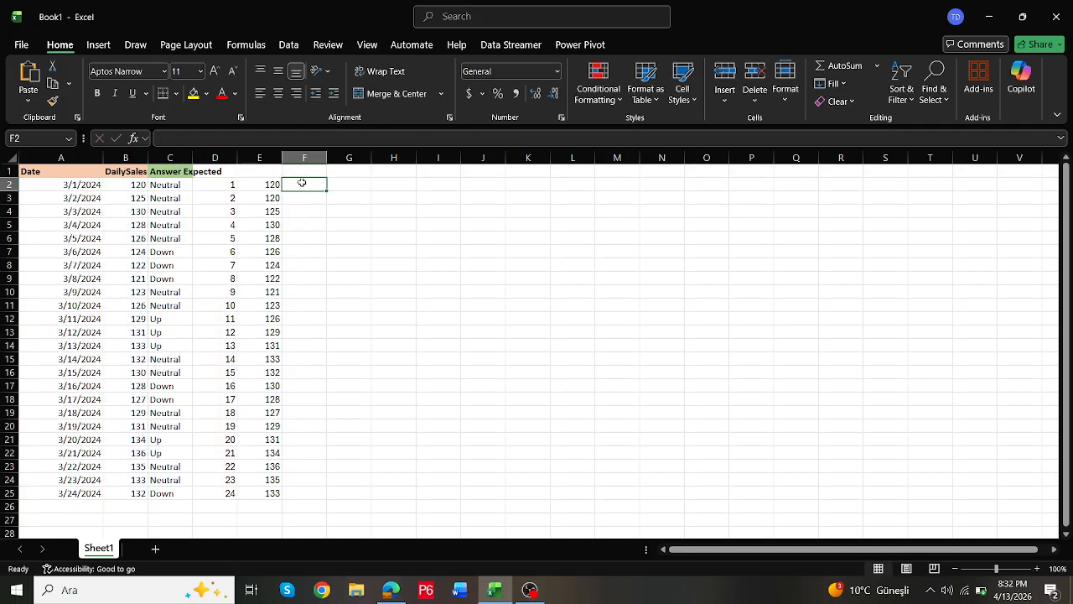
{"action": "type", "text": "="}
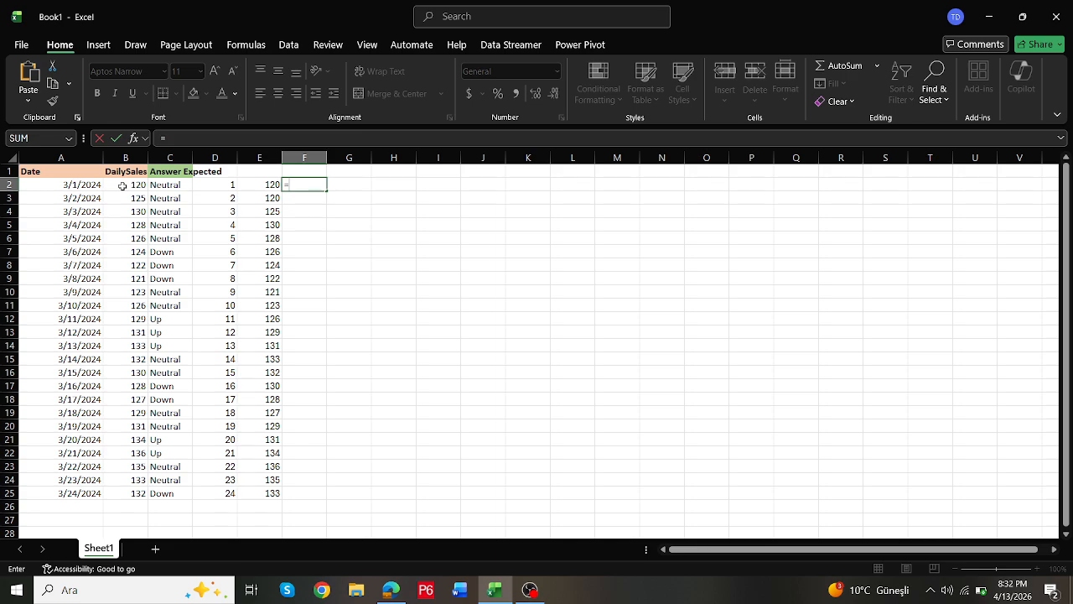
{"action": "left_click_drag", "start_coordinate": [125, 185], "coordinate": [131, 501]}
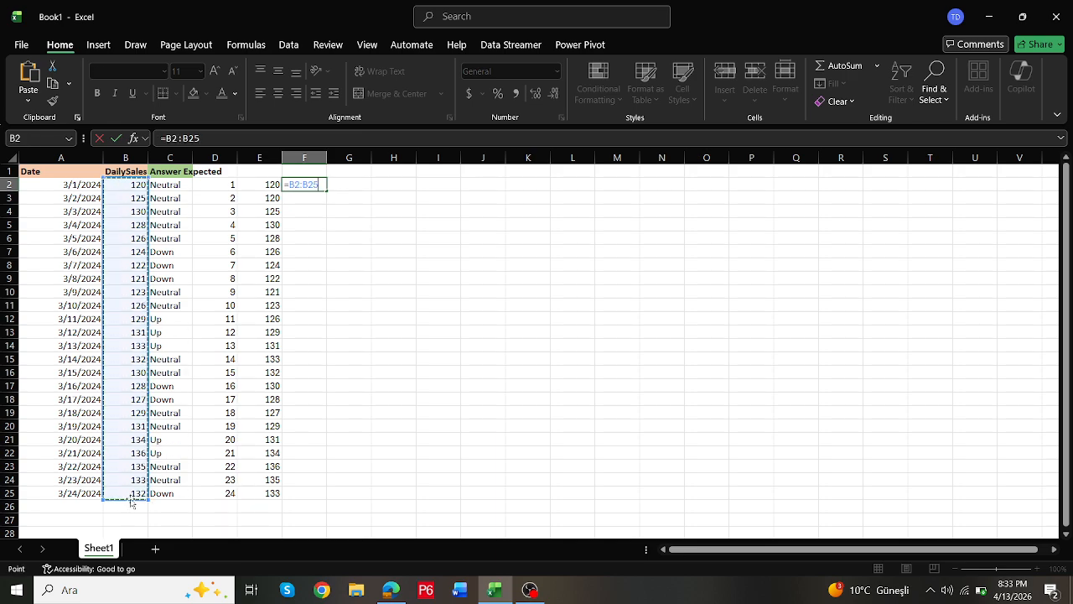
{"action": "type", "text": "-"}
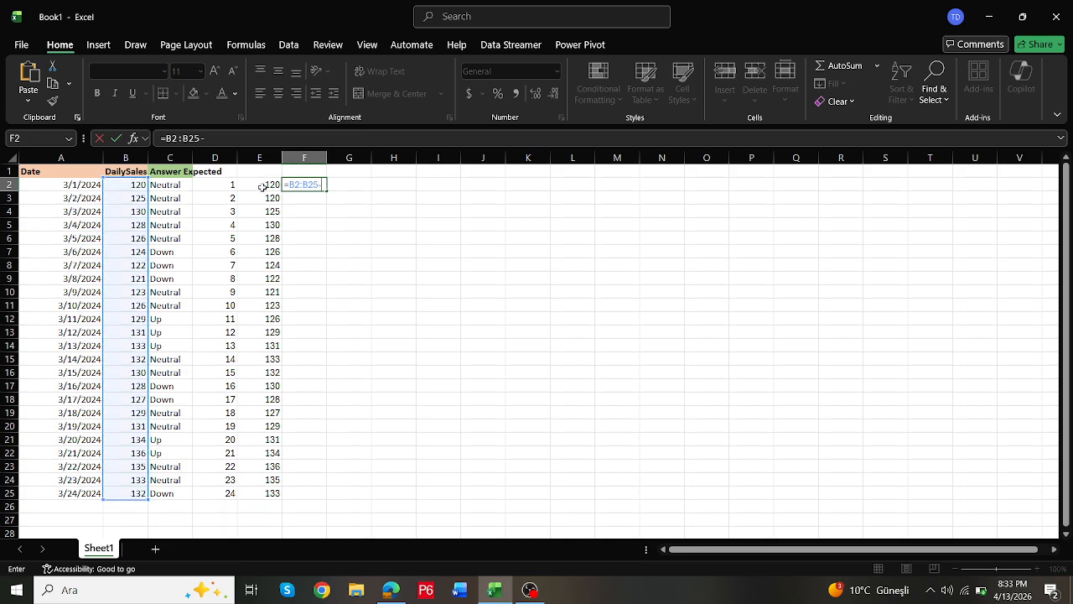
{"action": "left_click_drag", "start_coordinate": [262, 186], "coordinate": [258, 493]}
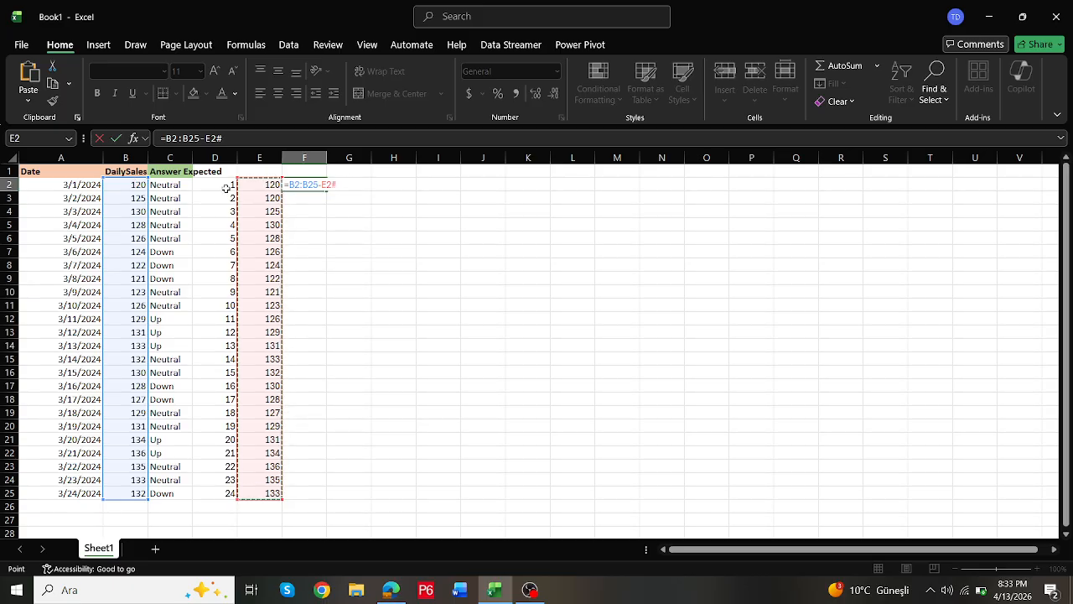
{"action": "key", "text": "ctrl+Return"}
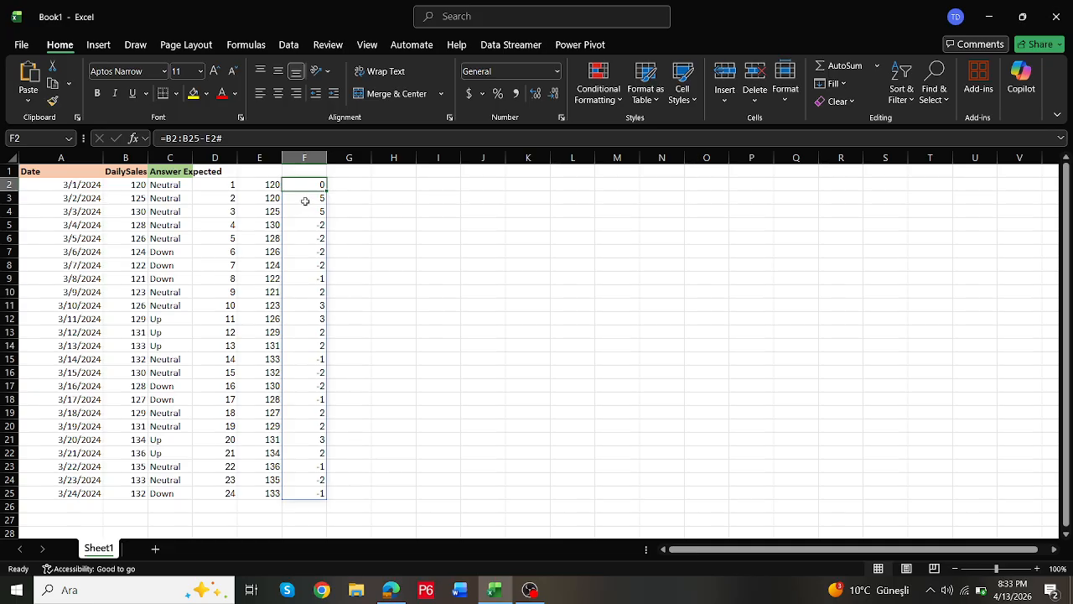
Step: Compare the day-to-day differences in column F with the daily sales in rows 3 to 4 and 9 to 14
{"action": "left_click_drag", "start_coordinate": [305, 201], "coordinate": [305, 213]}
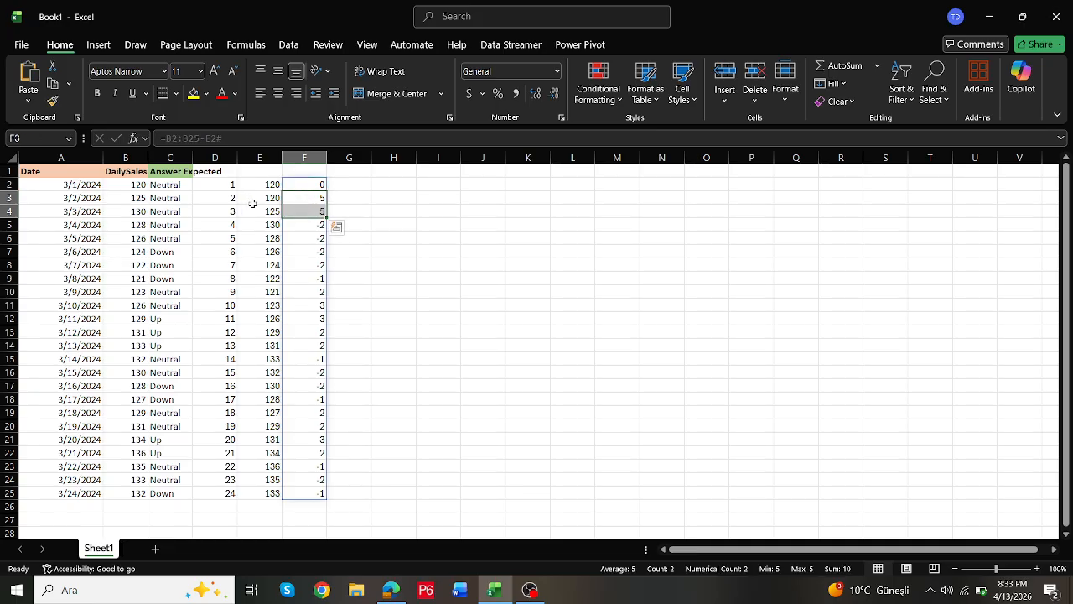
{"action": "left_click", "coordinate": [306, 199]}
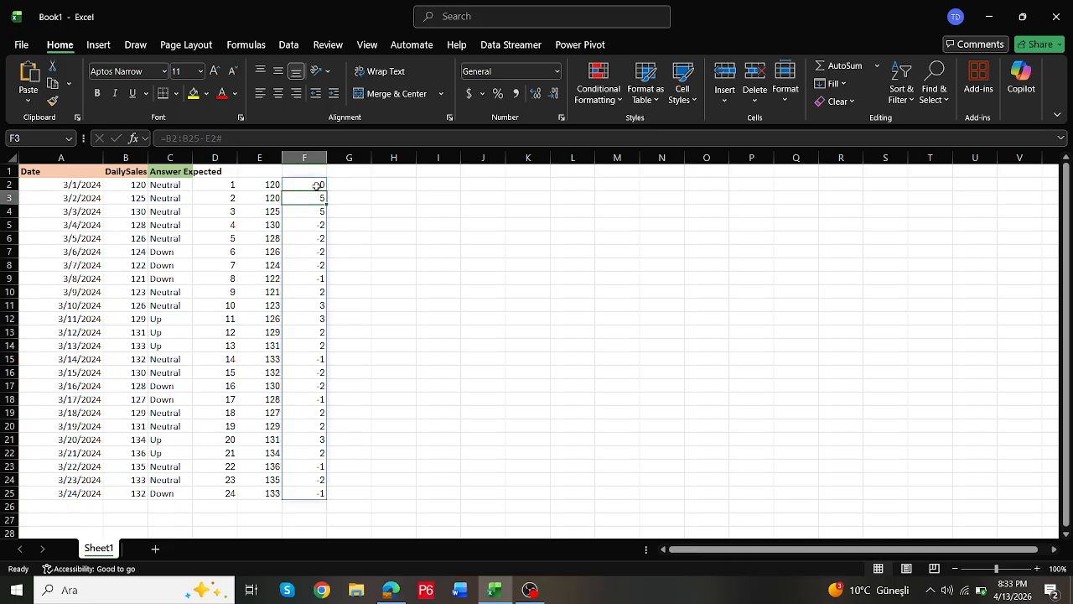
{"action": "left_click", "coordinate": [140, 198]}
{"action": "left_click", "coordinate": [141, 211]}
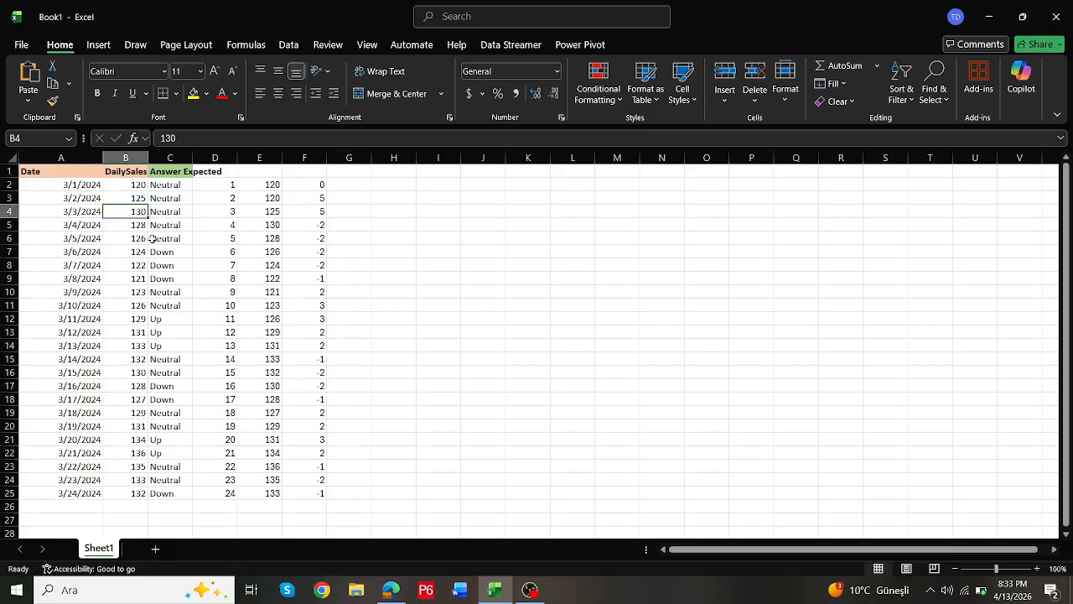
{"action": "left_click", "coordinate": [139, 291]}
{"action": "left_click", "coordinate": [137, 278]}
{"action": "left_click_drag", "start_coordinate": [137, 284], "coordinate": [138, 291]}
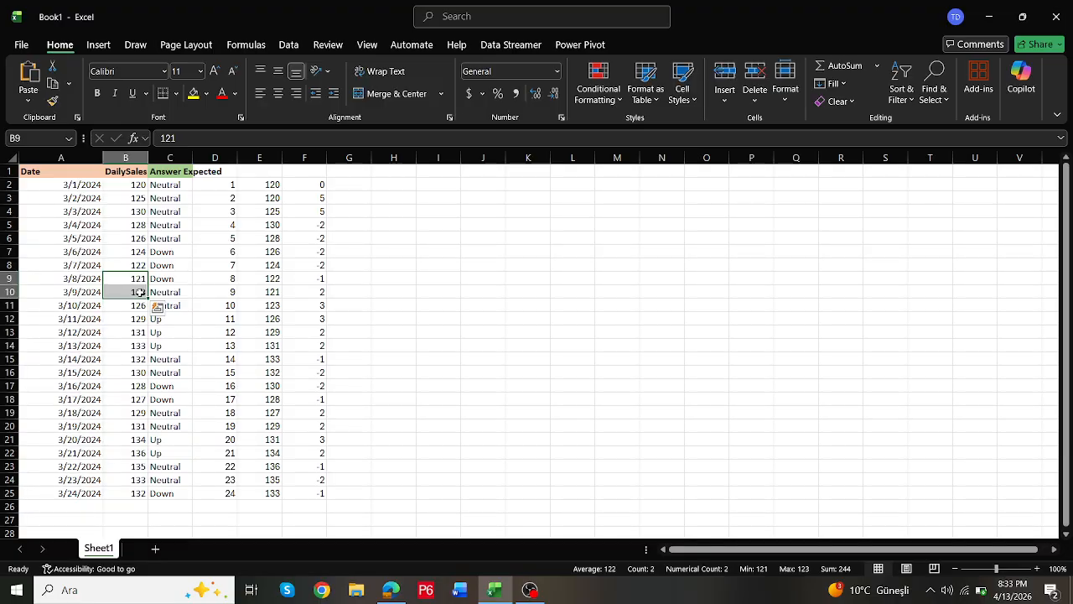
{"action": "left_click_drag", "start_coordinate": [139, 291], "coordinate": [314, 345]}
Step: Enter =F2#>0 in cell G2 to test whether sales rose each day
{"action": "left_click", "coordinate": [352, 184]}
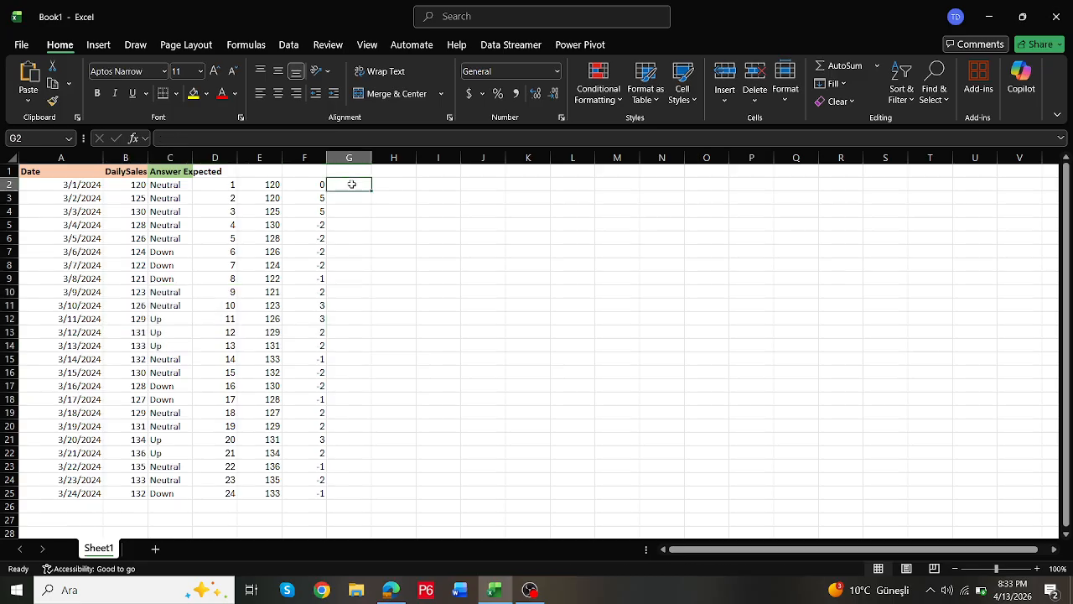
{"action": "type", "text": "="}
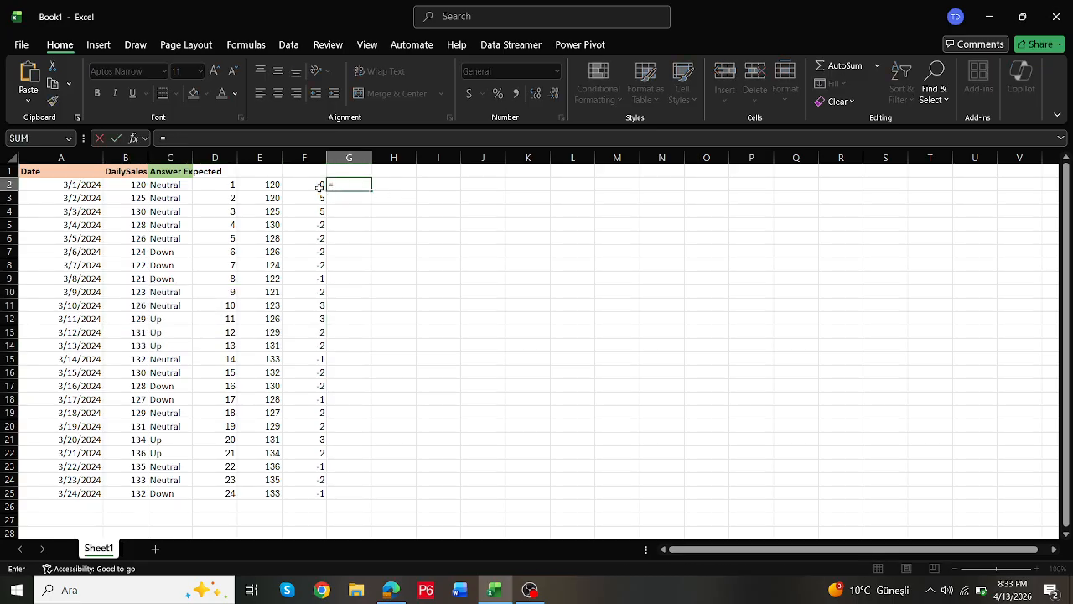
{"action": "left_click_drag", "start_coordinate": [319, 186], "coordinate": [321, 492]}
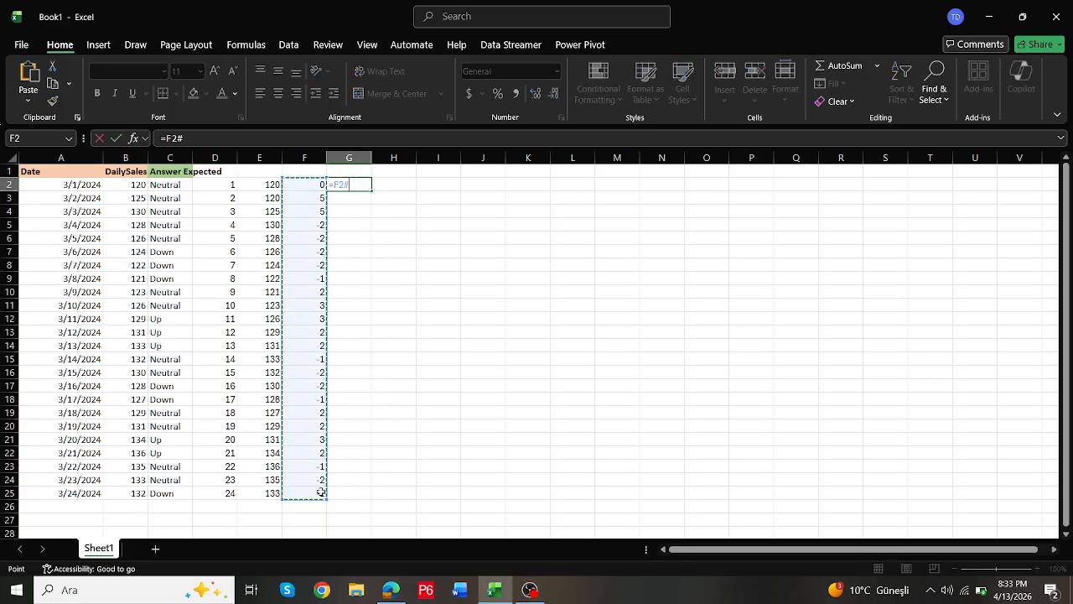
{"action": "type", "text": "<"}
{"action": "key", "text": "Return"}
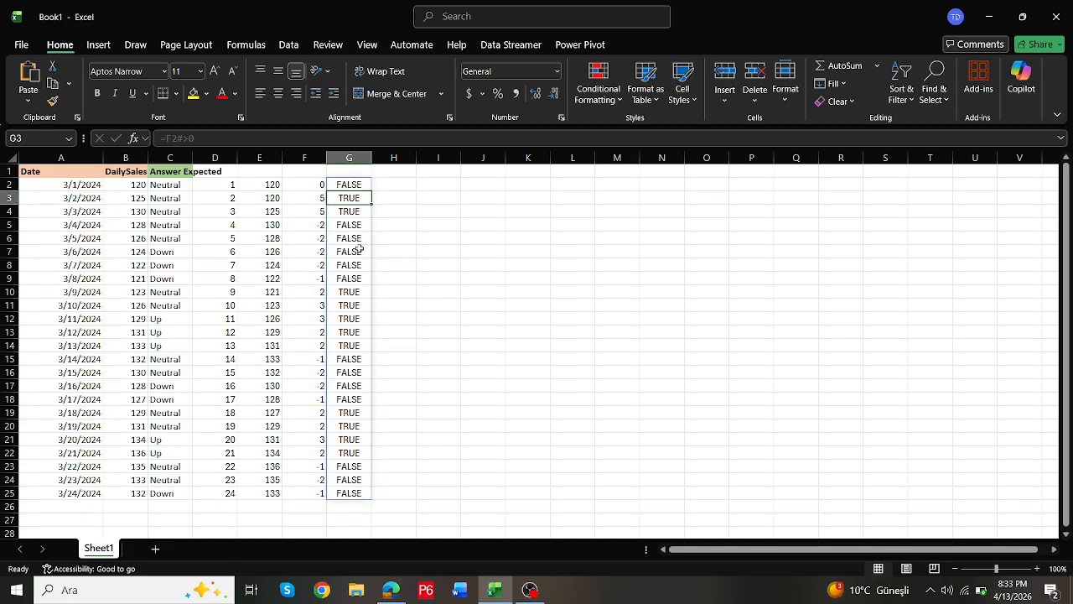
Step: Examine the rise-test results in column G against the differences in column F
{"action": "left_click", "coordinate": [352, 185]}
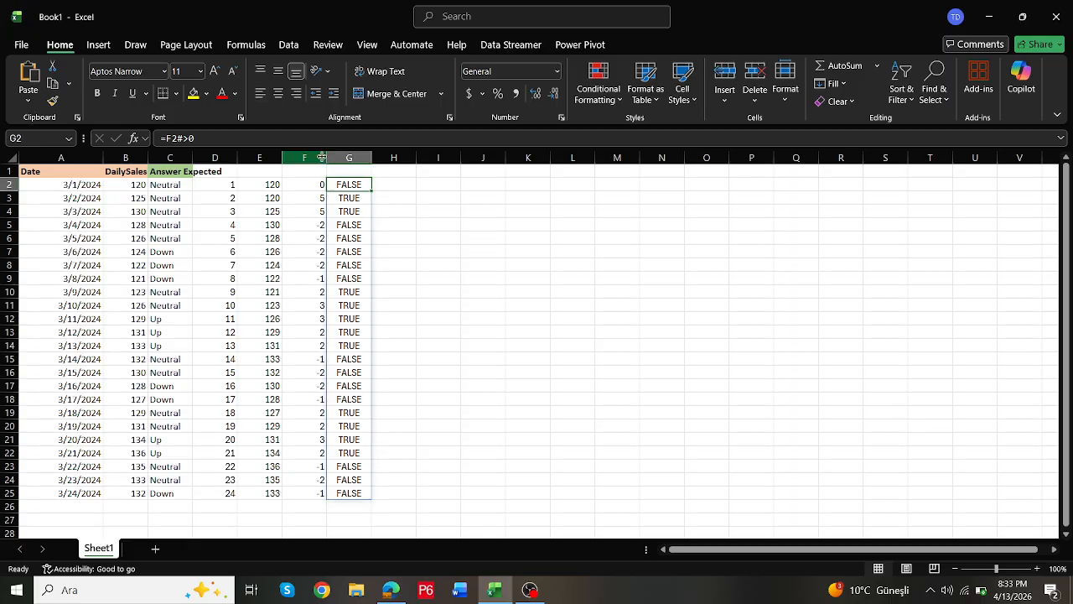
{"action": "left_click", "coordinate": [350, 238]}
{"action": "left_click", "coordinate": [349, 265]}
{"action": "left_click", "coordinate": [347, 294]}
{"action": "left_click", "coordinate": [347, 316]}
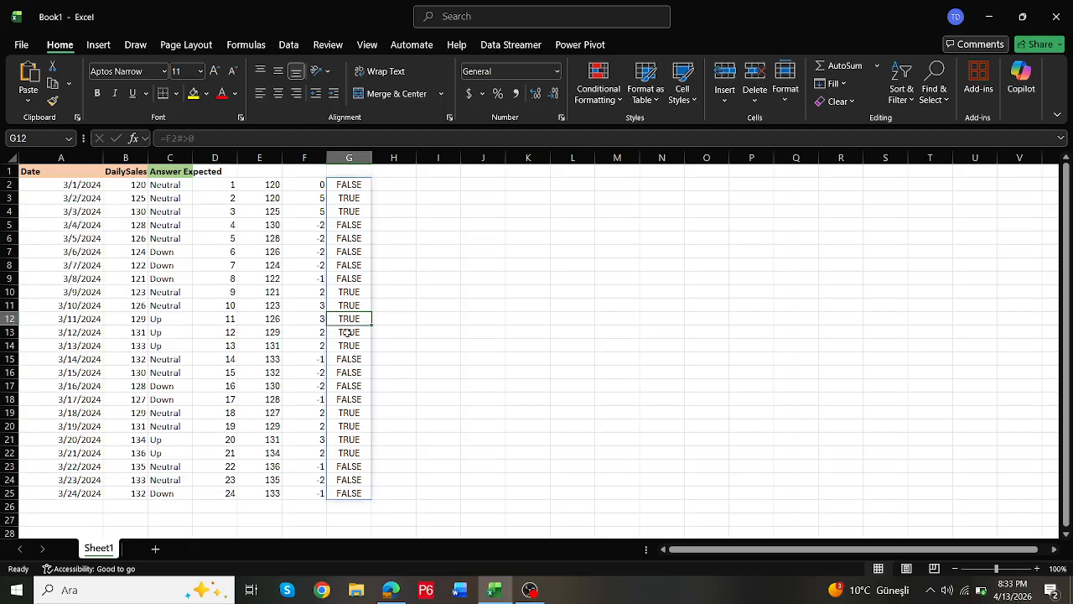
{"action": "left_click", "coordinate": [347, 333]}
{"action": "left_click", "coordinate": [352, 189]}
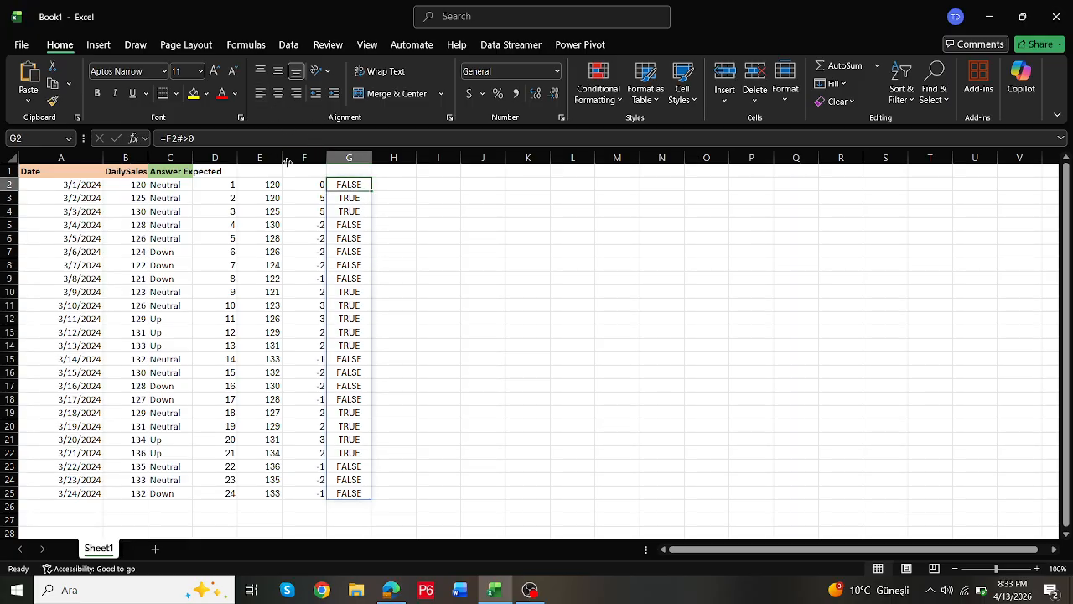
Step: Enter =IF(G2#,D2#,11) in cell H2 to return the row index for rising days
{"action": "left_click", "coordinate": [385, 185]}
{"action": "type", "text": "=if("}
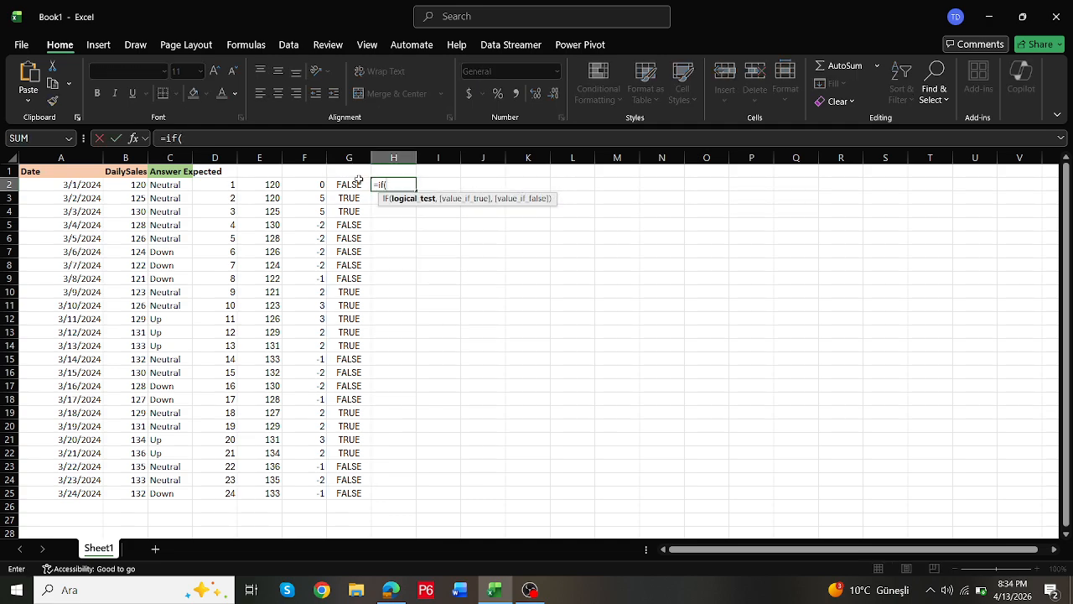
{"action": "left_click_drag", "start_coordinate": [358, 180], "coordinate": [366, 499]}
{"action": "type", "text": ","}
{"action": "left_click_drag", "start_coordinate": [225, 184], "coordinate": [231, 496]}
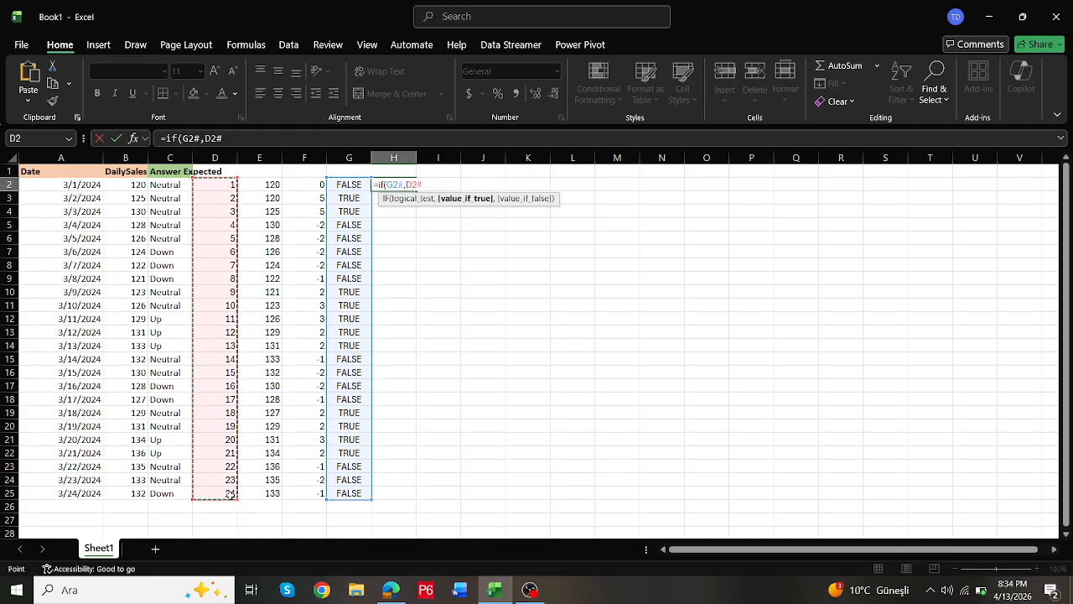
{"action": "type", "text": ",11)"}
{"action": "key", "text": "Return"}
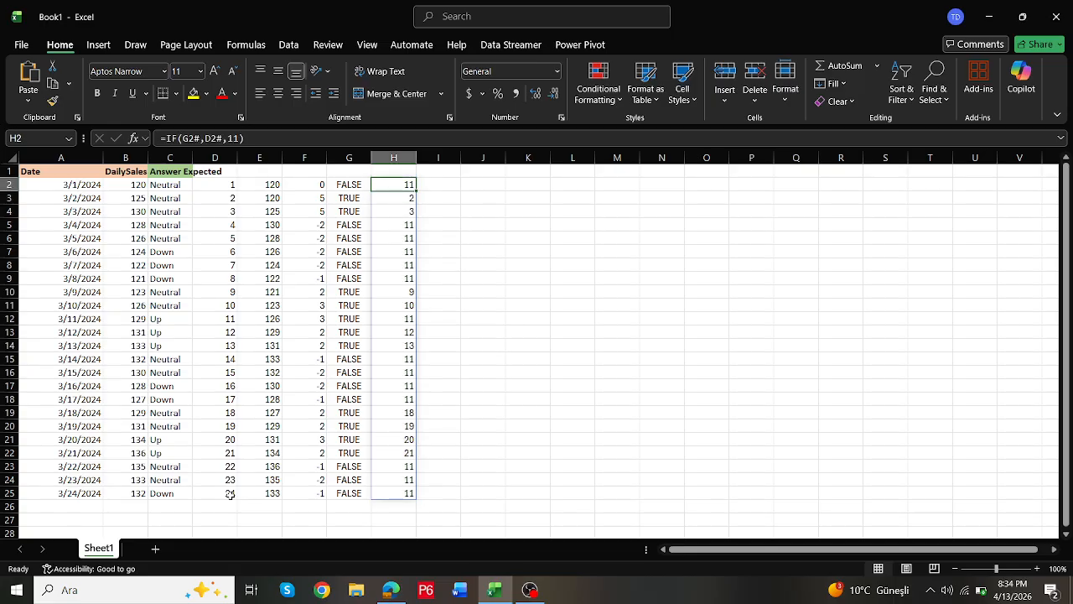
Step: Replace the false value 11 in the H2 formula with an empty string, giving =IF(G2#,D2#,"")
{"action": "left_click", "coordinate": [241, 141]}
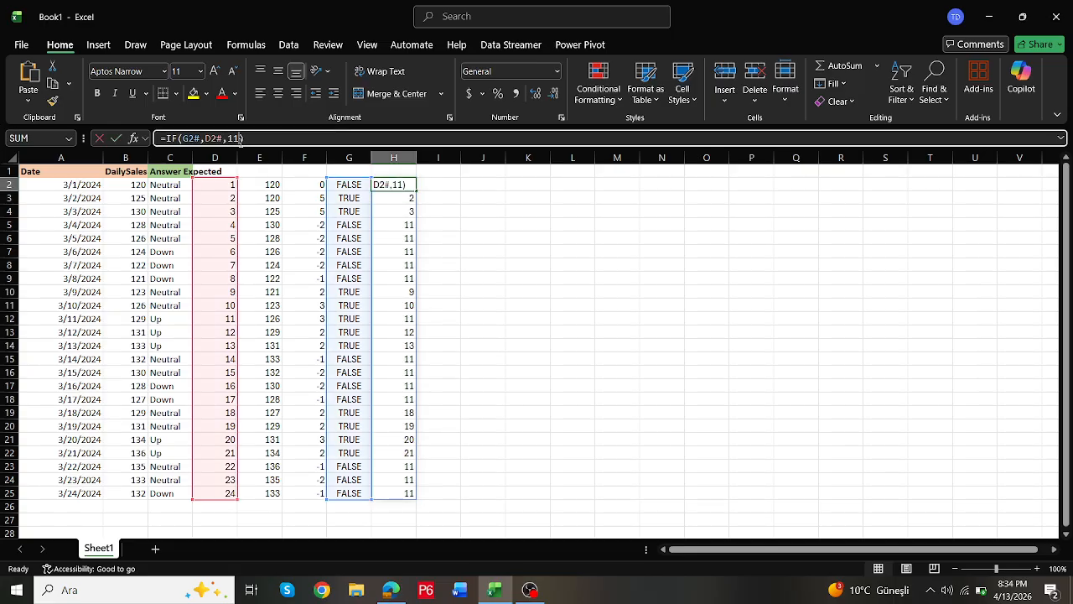
{"action": "key", "text": "BackSpace"}
{"action": "key", "text": "BackSpace"}
{"action": "type", "text": "\"\""}
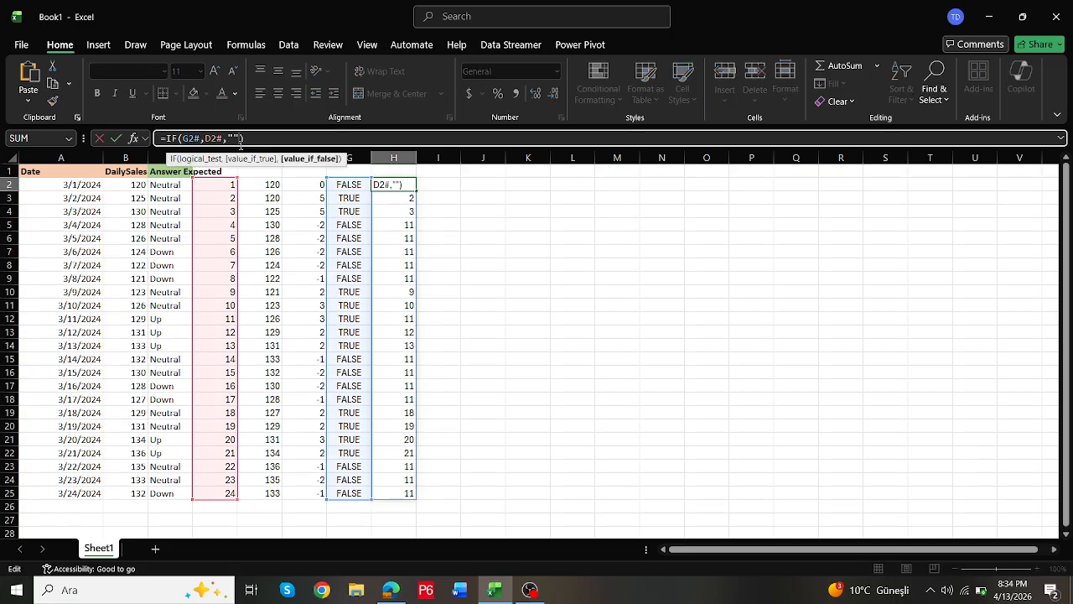
{"action": "key", "text": "Return"}
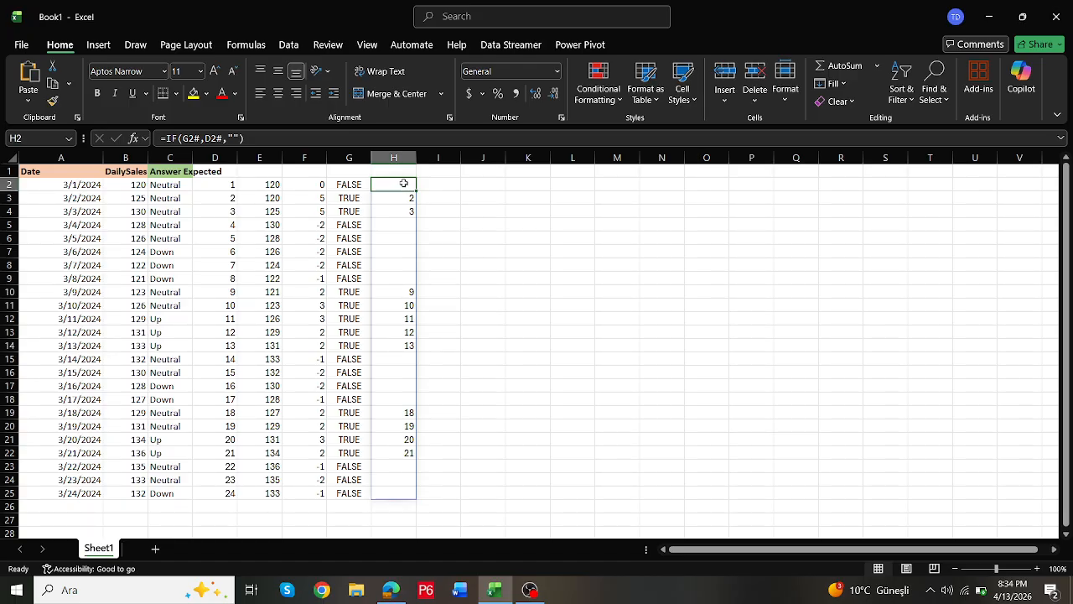
{"action": "double_click", "coordinate": [403, 184]}
{"action": "key", "text": "Escape"}
{"action": "double_click", "coordinate": [405, 185]}
{"action": "key", "text": "Escape"}
Step: Enter =IF(G2#,1,0) in cell I2 to flag rising days as 1 and all others as 0
{"action": "left_click", "coordinate": [430, 184]}
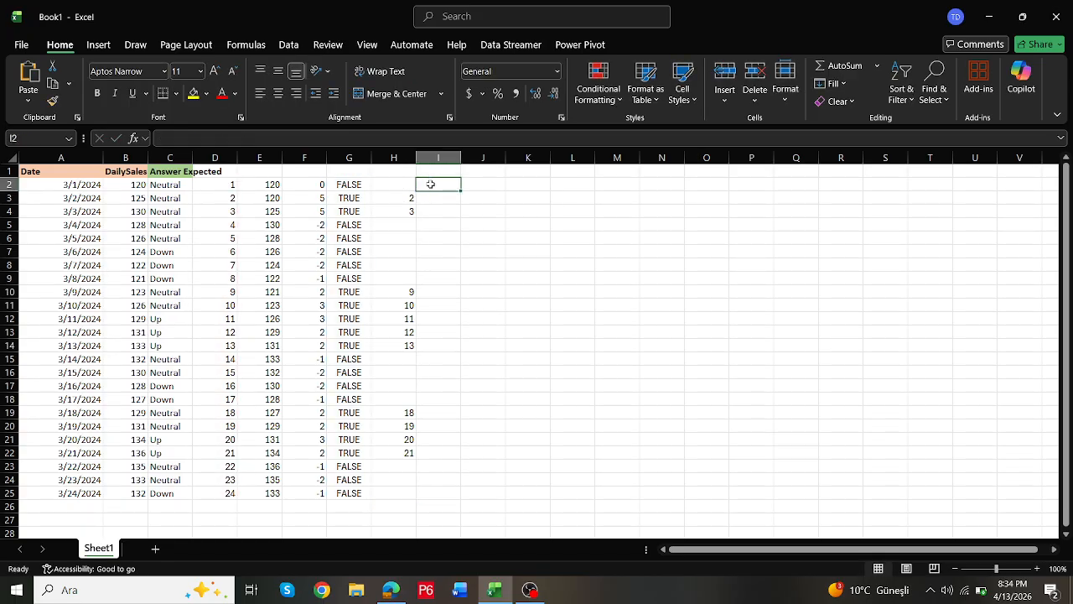
{"action": "type", "text": "="}
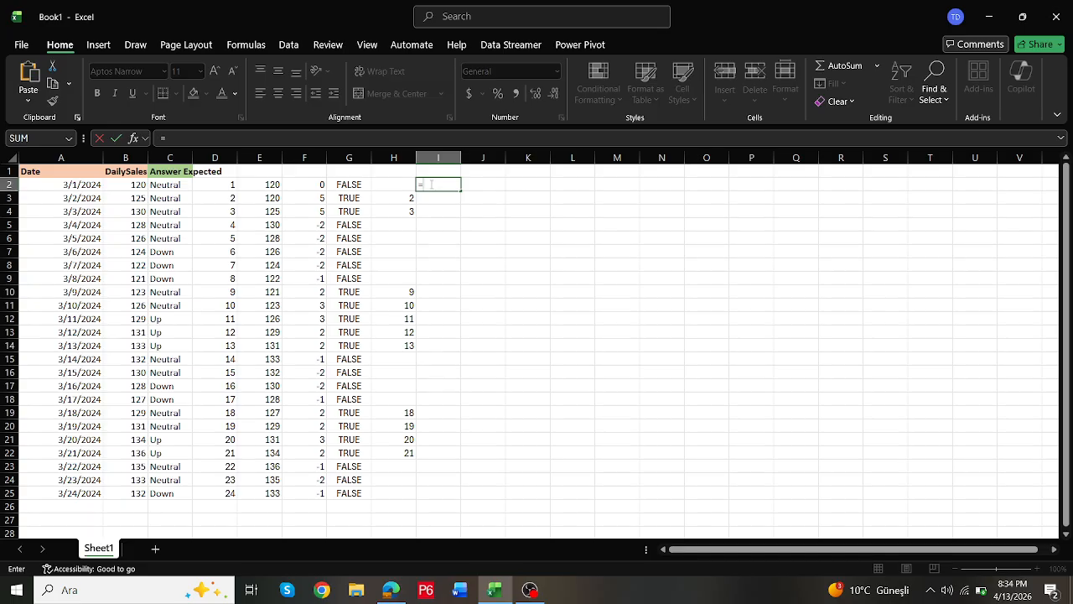
{"action": "type", "text": "if("}
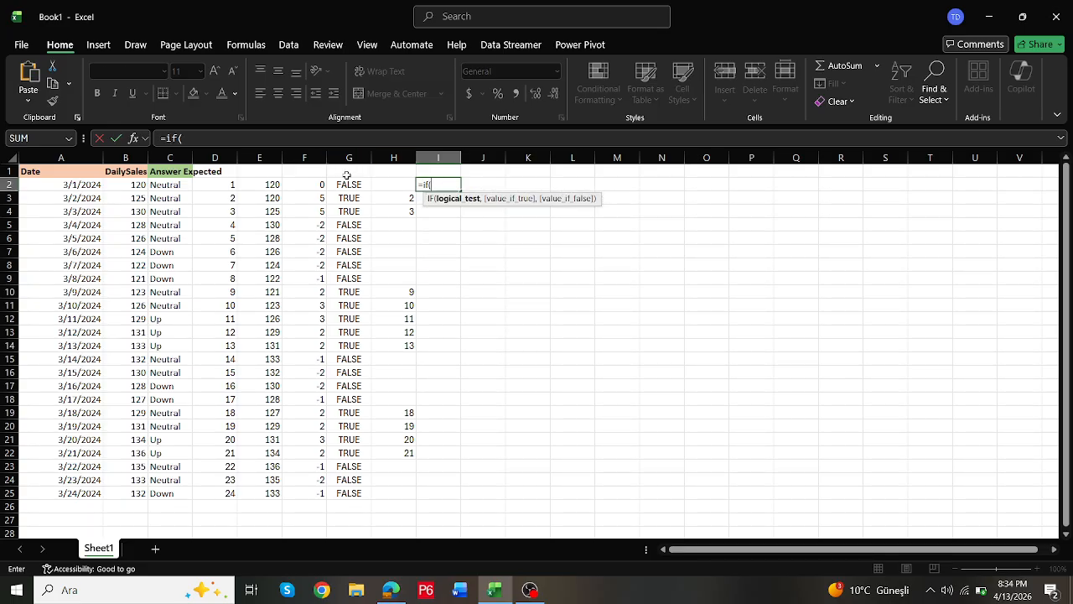
{"action": "left_click_drag", "start_coordinate": [349, 184], "coordinate": [356, 492]}
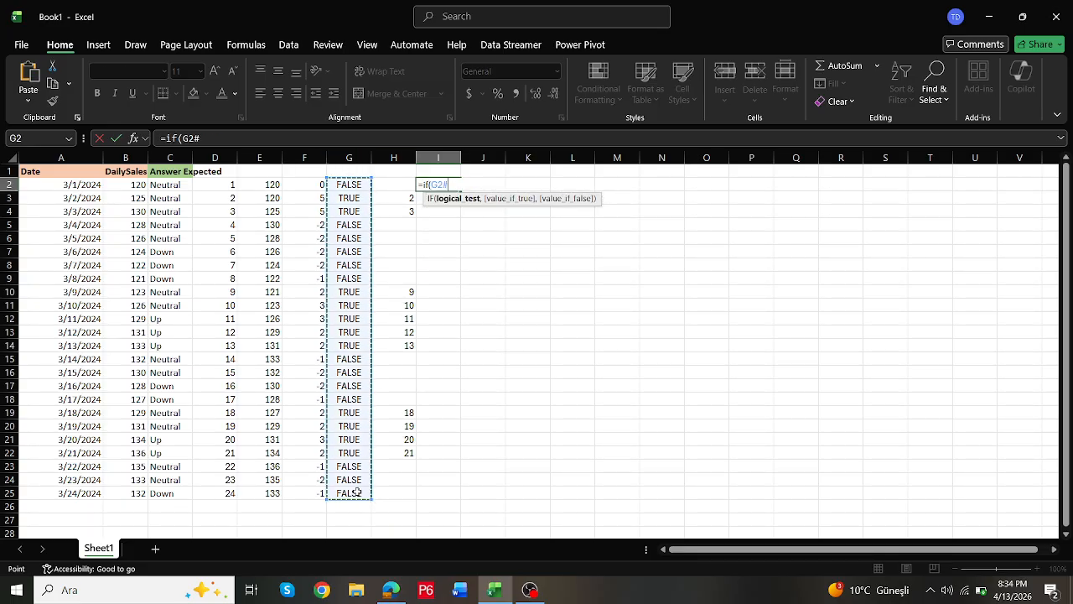
{"action": "type", "text": ",1,0"}
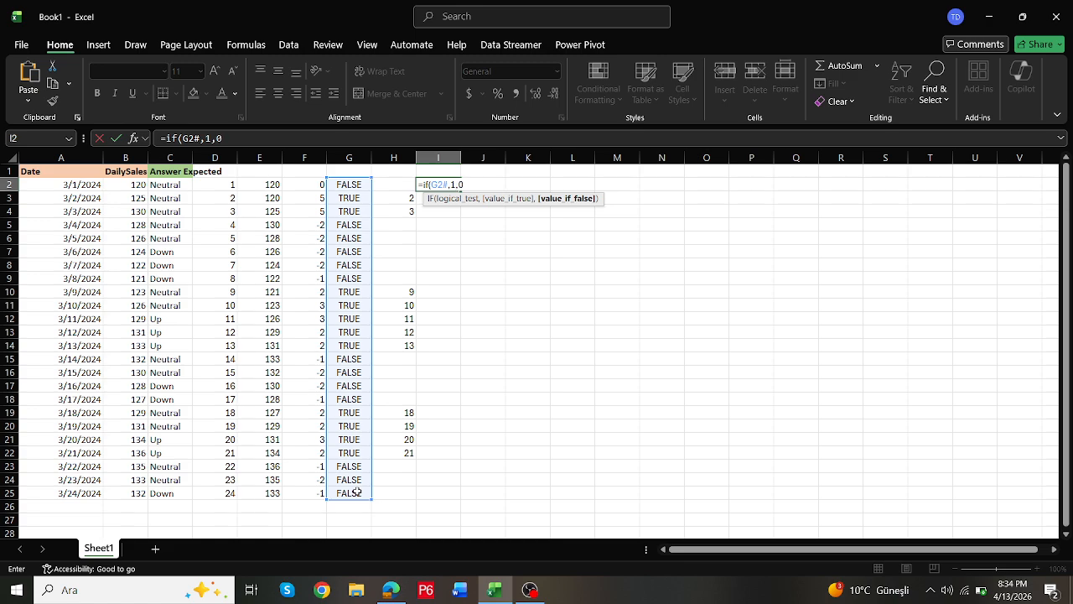
{"action": "key", "text": "Return"}
{"action": "key", "text": "Up"}
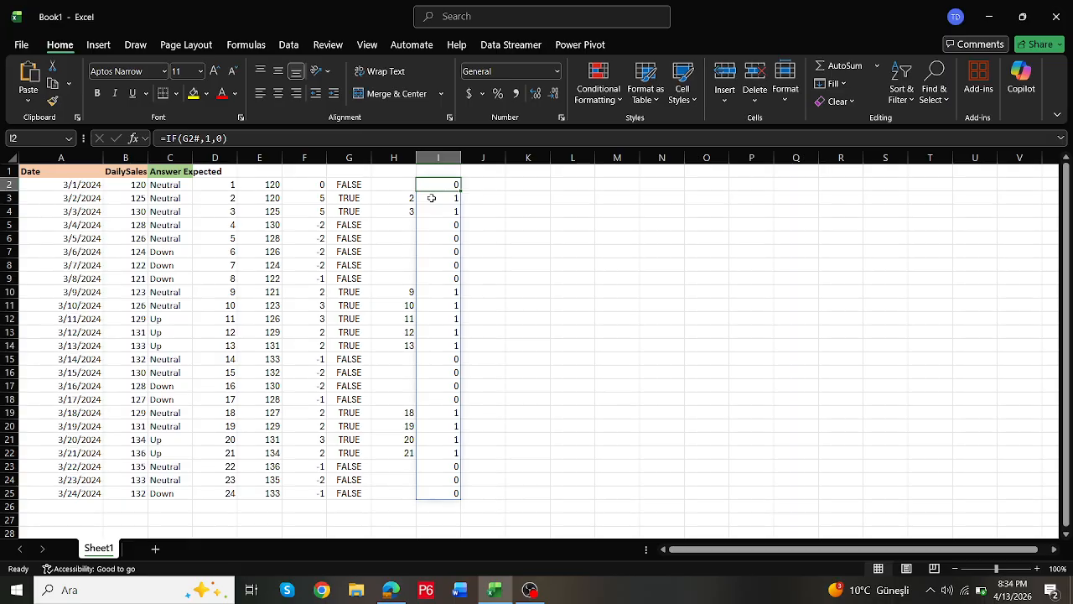
Step: Examine the consecutive runs of rising days in rows 3 to 4, 10 to 14 and 19 to 22
{"action": "left_click_drag", "start_coordinate": [430, 198], "coordinate": [84, 206]}
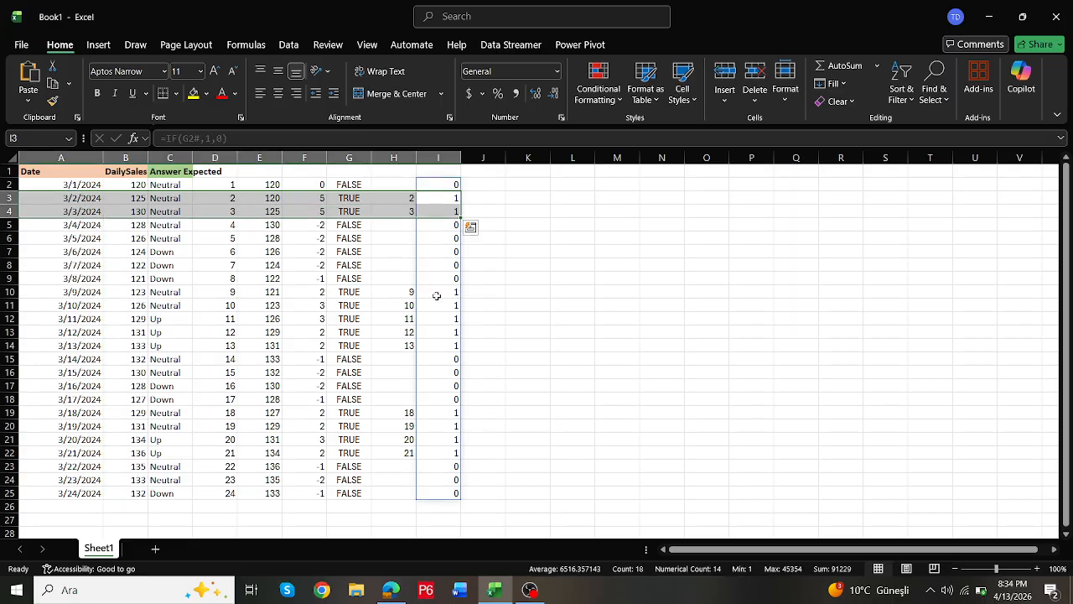
{"action": "left_click_drag", "start_coordinate": [437, 295], "coordinate": [35, 350]}
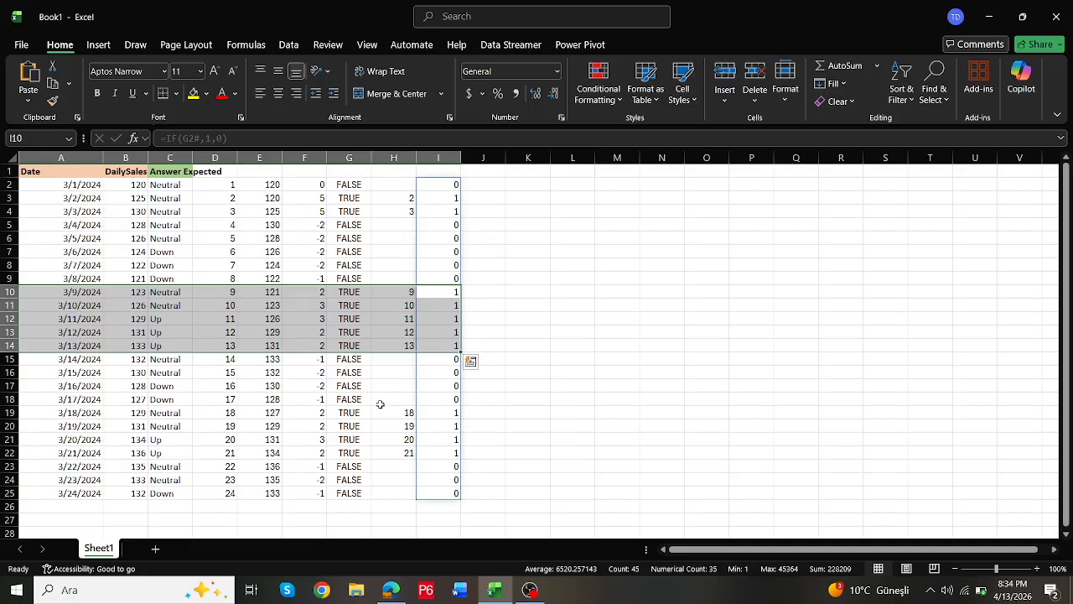
{"action": "left_click", "coordinate": [445, 412]}
{"action": "left_click_drag", "start_coordinate": [136, 450], "coordinate": [50, 453]}
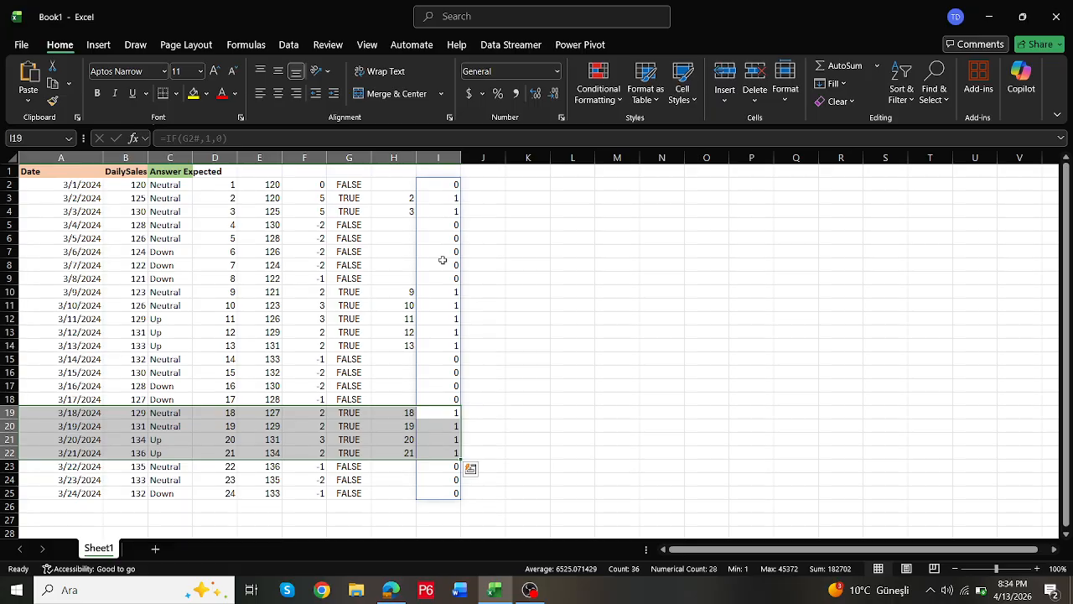
{"action": "left_click_drag", "start_coordinate": [408, 292], "coordinate": [441, 319]}
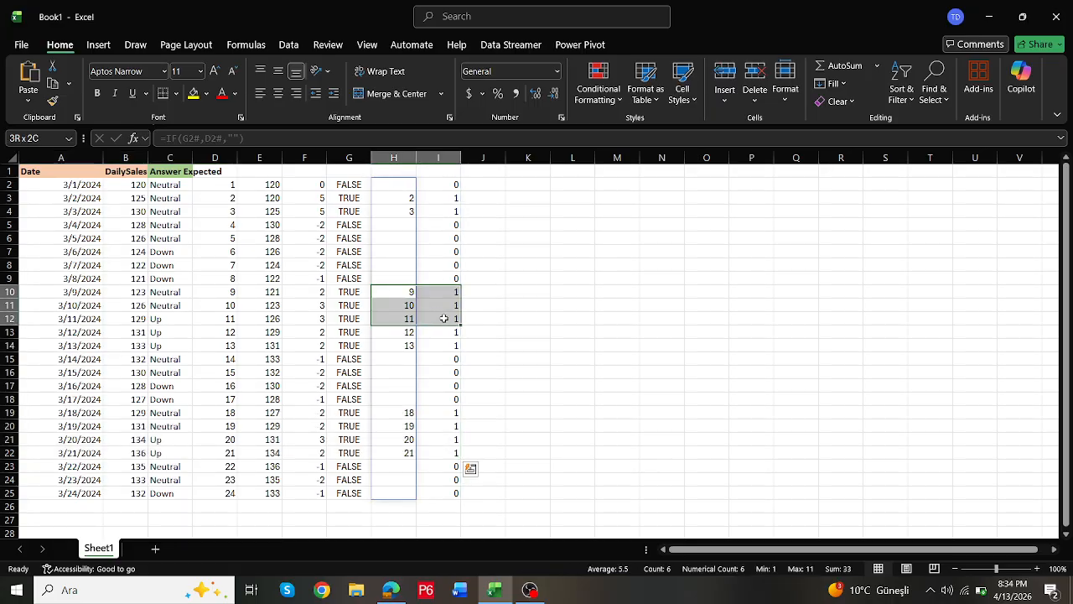
Step: Enter the manual streak counts 1 to 5 in cells J10 to J14 beside the second run of rising days
{"action": "left_click", "coordinate": [481, 292]}
{"action": "type", "text": "1"}
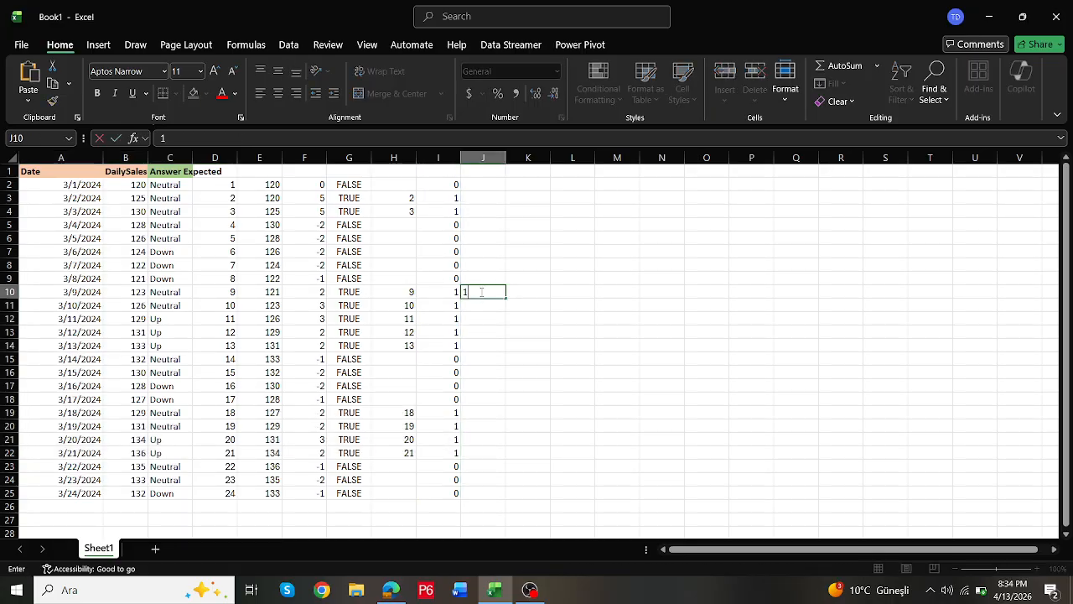
{"action": "key", "text": "Return"}
{"action": "type", "text": "2"}
{"action": "key", "text": "Return"}
{"action": "type", "text": "3"}
{"action": "key", "text": "Return"}
{"action": "type", "text": "4"}
{"action": "key", "text": "Return"}
{"action": "type", "text": "5"}
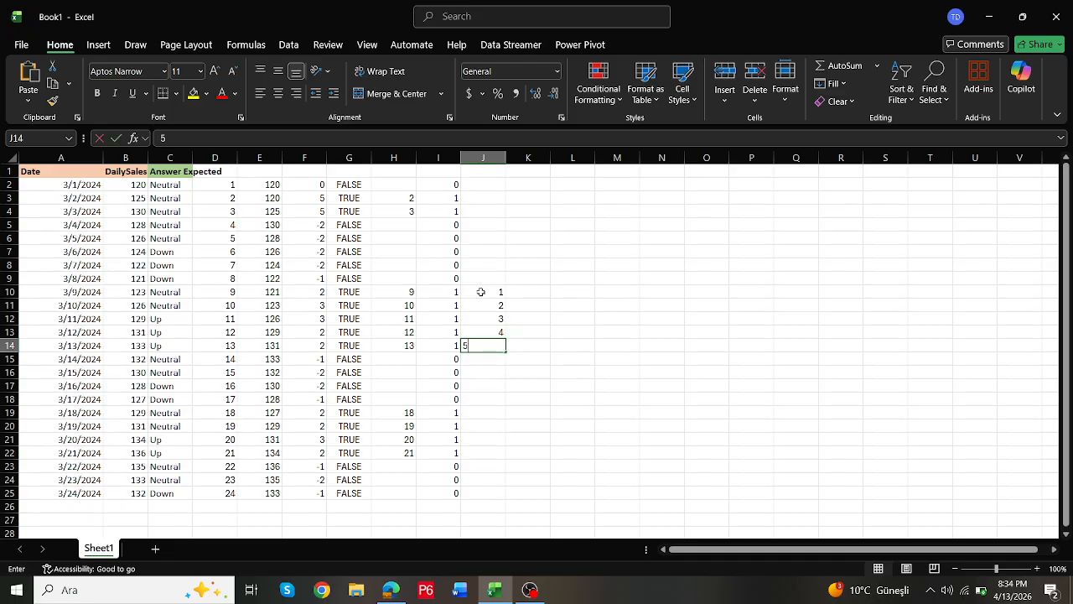
{"action": "key", "text": "Return"}
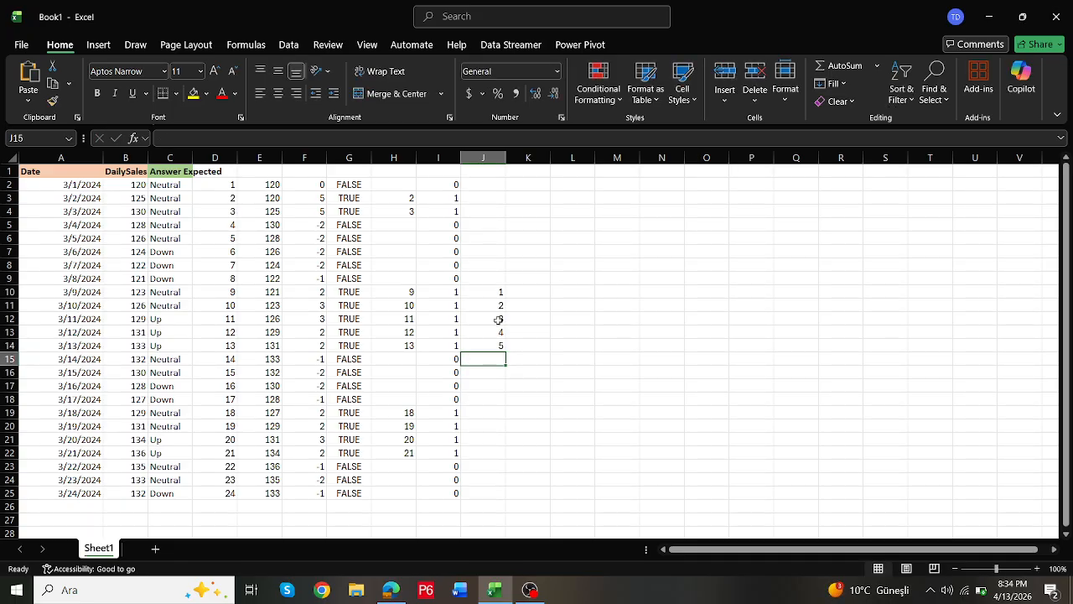
Step: Label the fourth and fifth days of that run as Up in cells K13 and K14
{"action": "left_click_drag", "start_coordinate": [498, 319], "coordinate": [495, 291]}
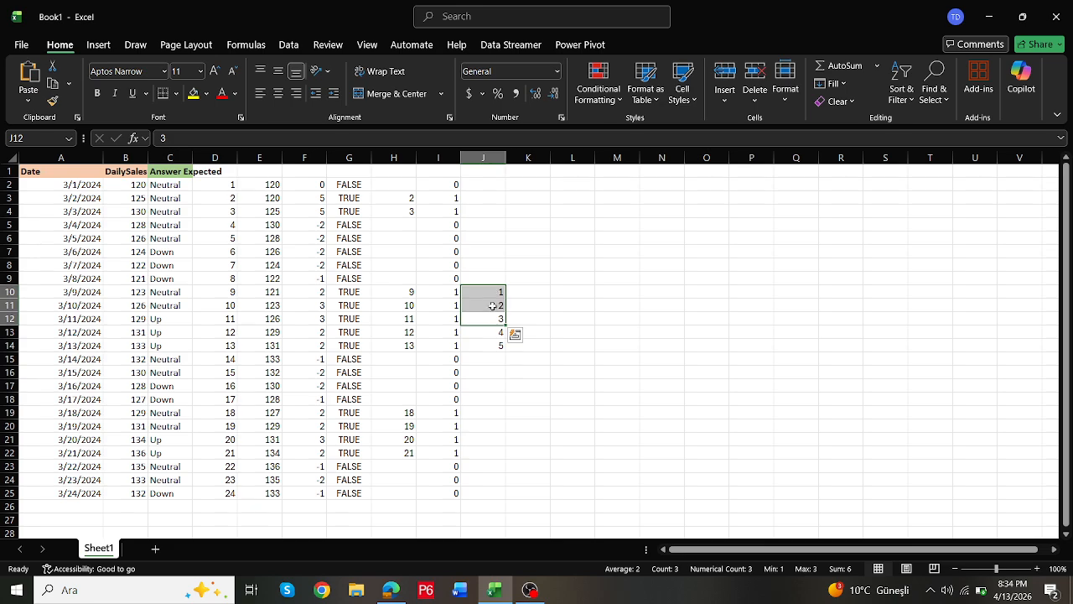
{"action": "left_click", "coordinate": [532, 332]}
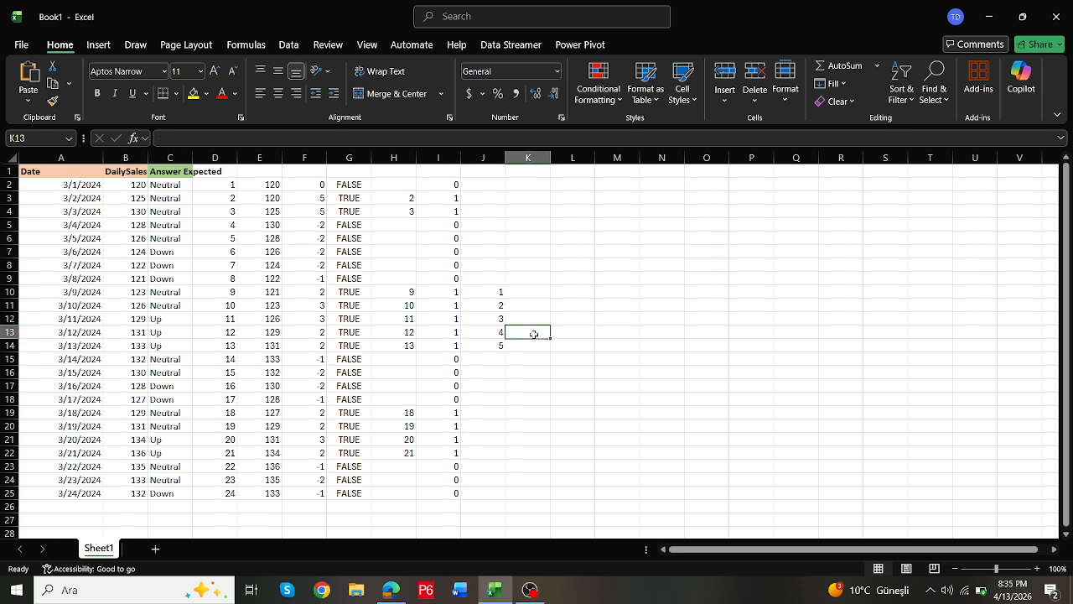
{"action": "type", "text": "Up"}
{"action": "key", "text": "Return"}
{"action": "type", "text": "U"}
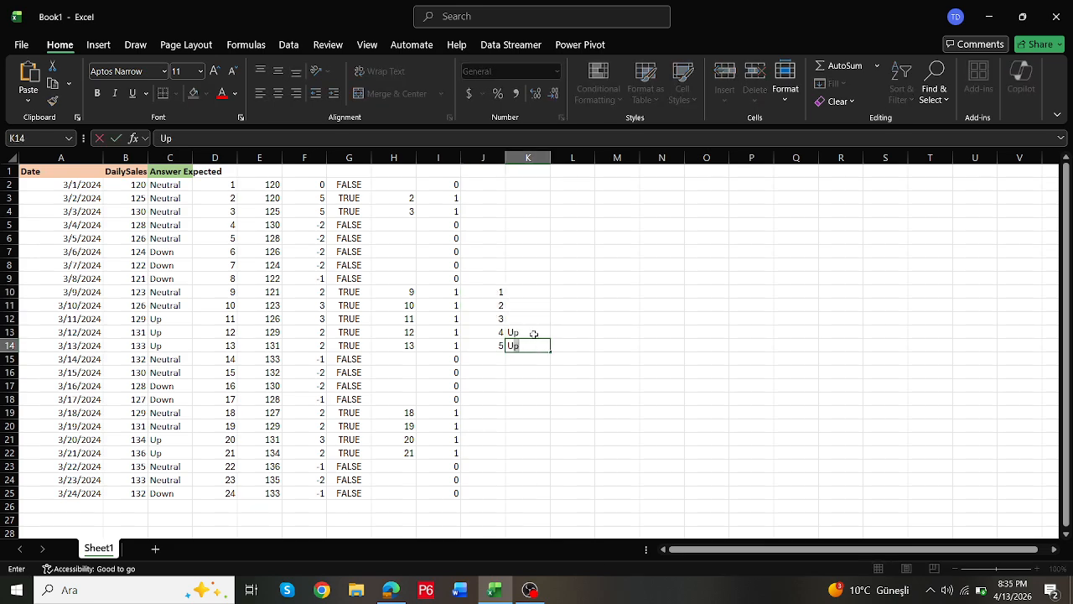
{"action": "key", "text": "Return"}
Step: Enter the manual streak counts 1 to 4 in cells J19 to J22 beside the last run of rising days
{"action": "left_click", "coordinate": [490, 416]}
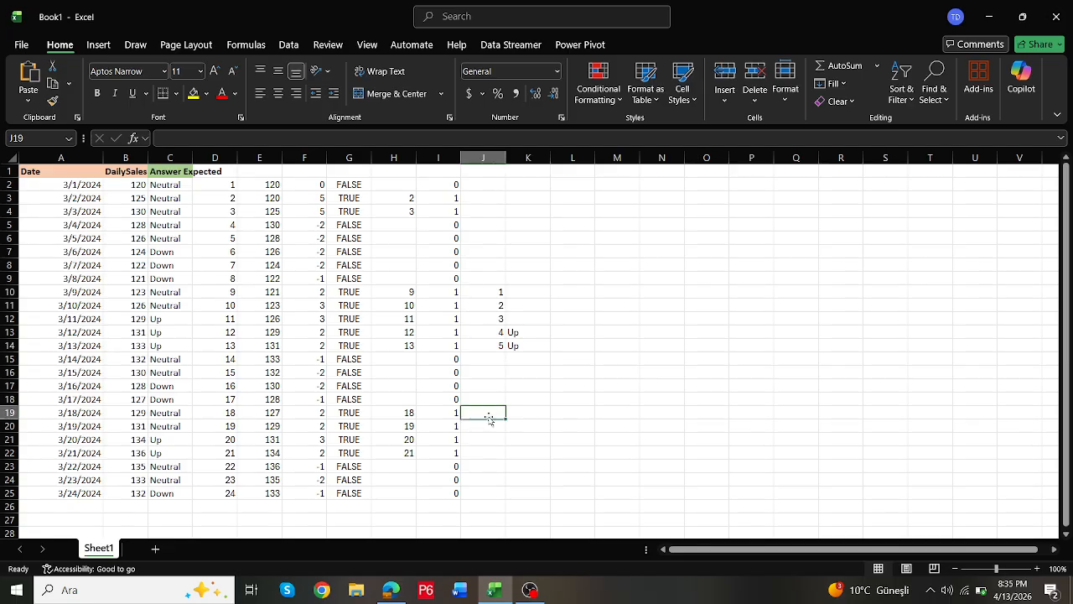
{"action": "type", "text": "1"}
{"action": "key", "text": "Return"}
{"action": "type", "text": "2"}
{"action": "key", "text": "Return"}
{"action": "type", "text": "3"}
{"action": "key", "text": "Return"}
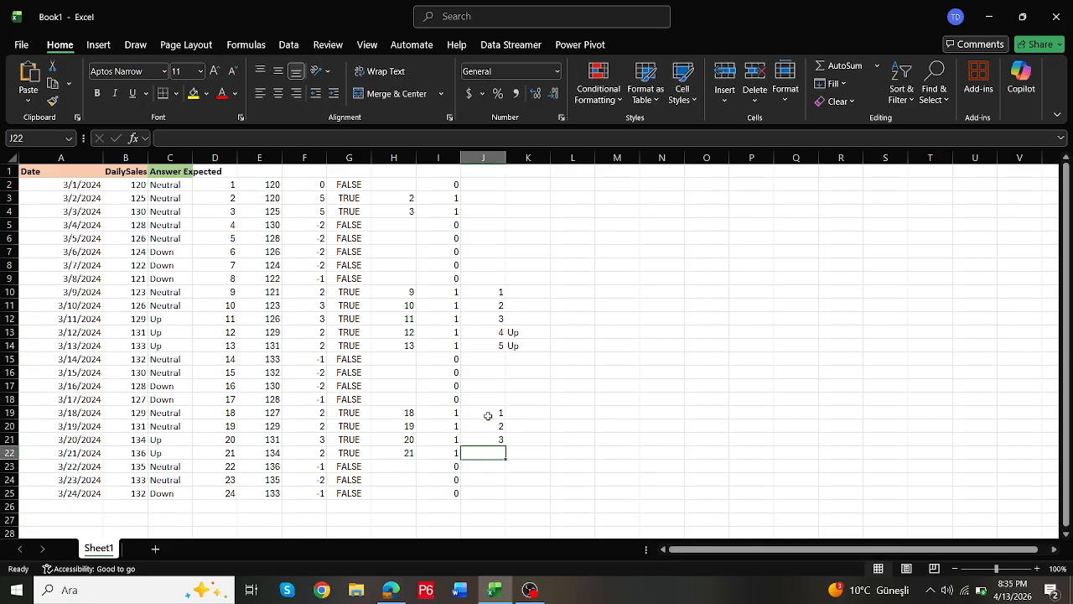
{"action": "type", "text": "4"}
{"action": "key", "text": "Return"}
Step: Label the third and fourth days of the last run as Up in cells K21 and K22
{"action": "key", "text": "Up"}
{"action": "key", "text": "Up"}
{"action": "key", "text": "Right"}
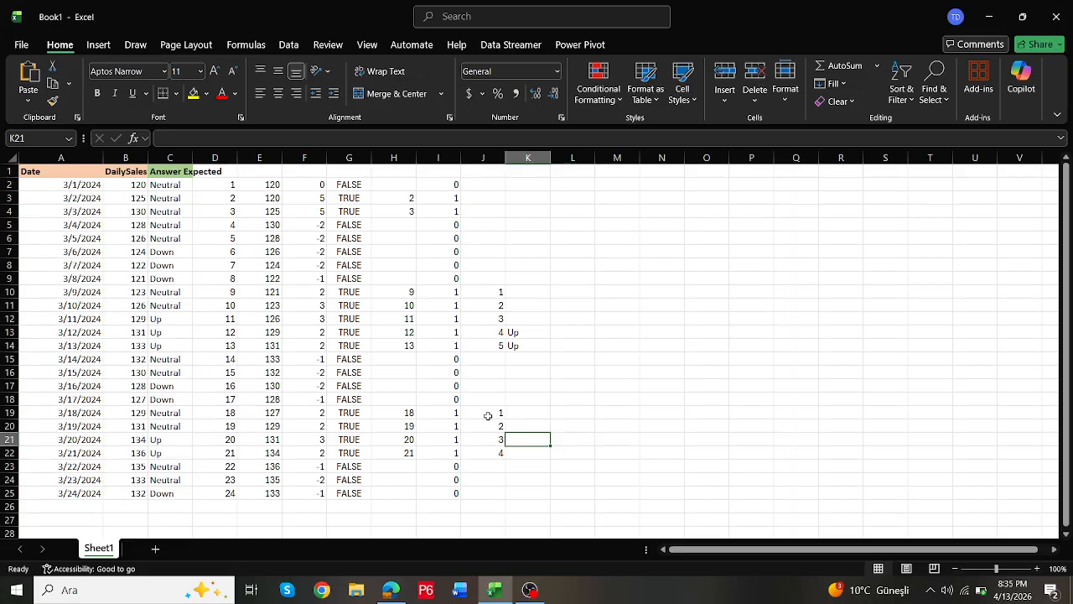
{"action": "type", "text": "Up"}
{"action": "key", "text": "Return"}
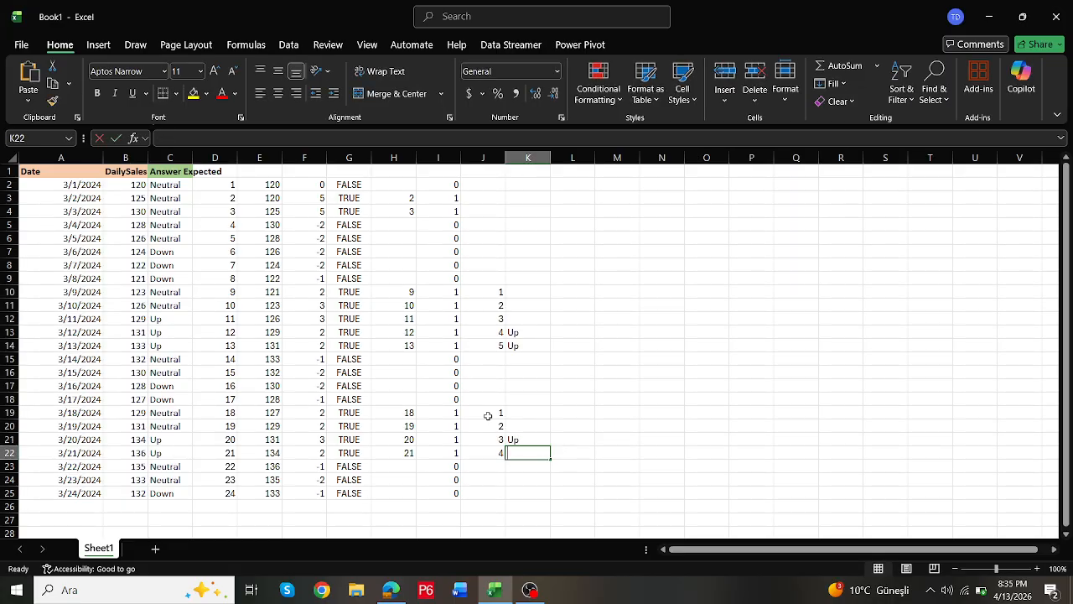
{"action": "type", "text": "Up"}
{"action": "key", "text": "Return"}
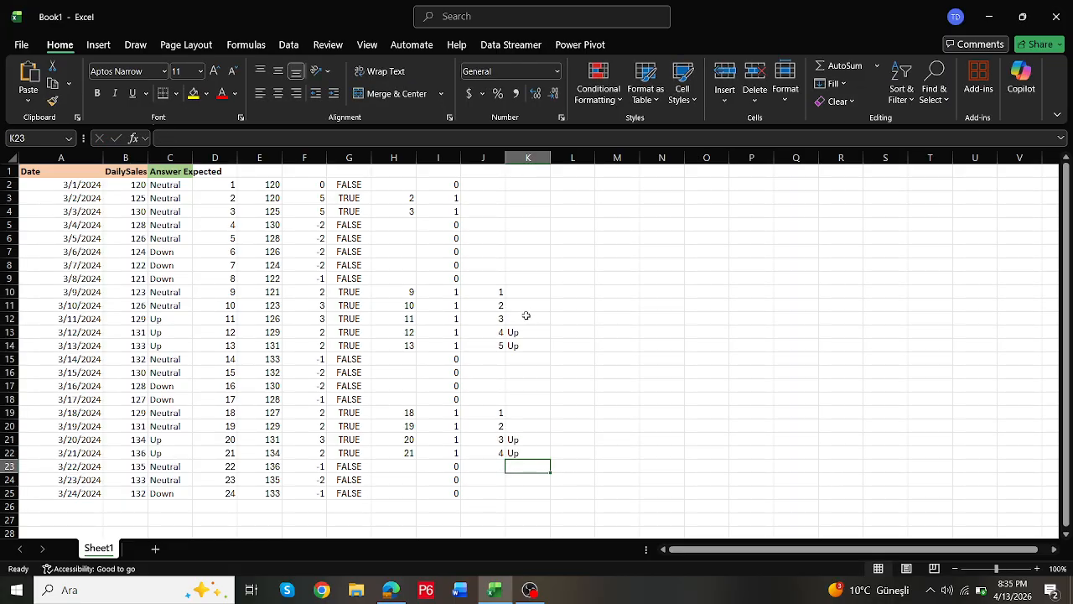
Step: Check the expected answer for row 12 and enter Up in cell K12 beside the streak count 3
{"action": "left_click_drag", "start_coordinate": [527, 318], "coordinate": [149, 318]}
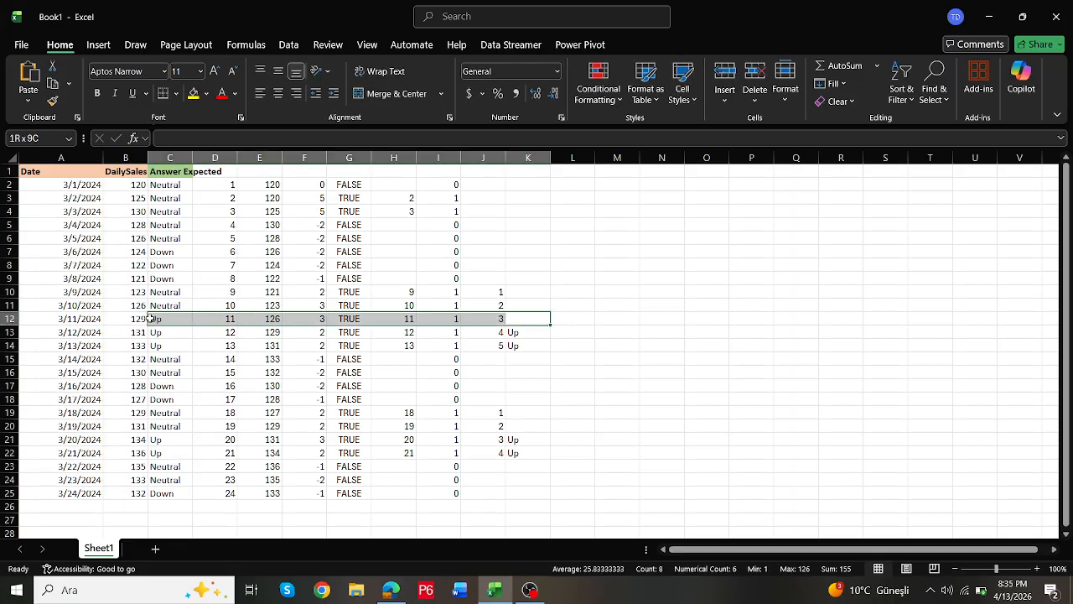
{"action": "left_click", "coordinate": [535, 317]}
{"action": "type", "text": "Up"}
{"action": "key", "text": "Return"}
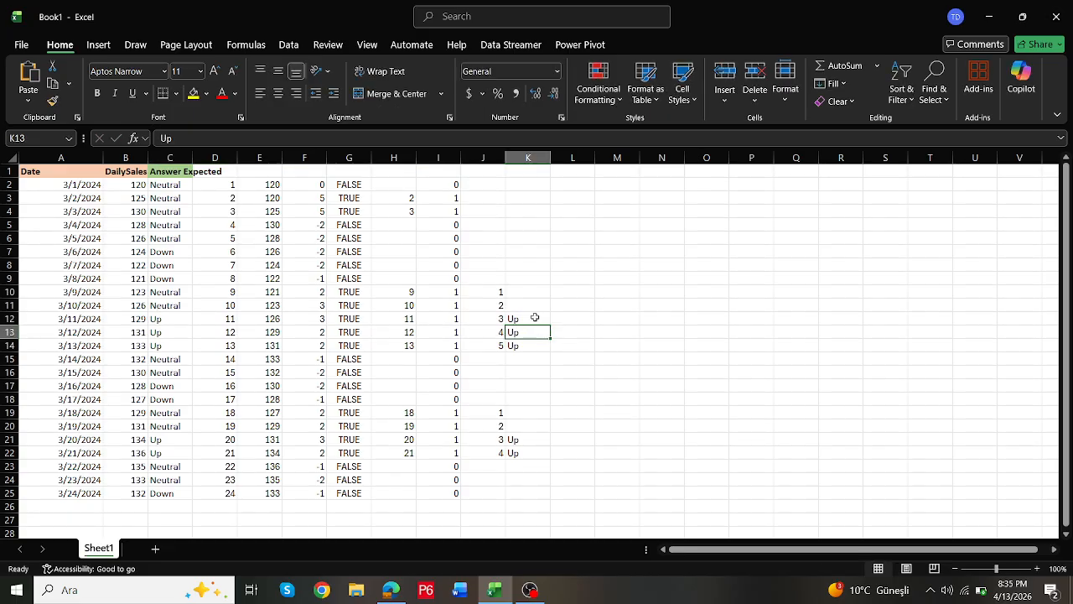
Step: Switch to the LinkedIn post to reread the momentum state rules, and return to Excel to review the Up rows 12 to 14
{"action": "key", "text": "alt+Tab"}
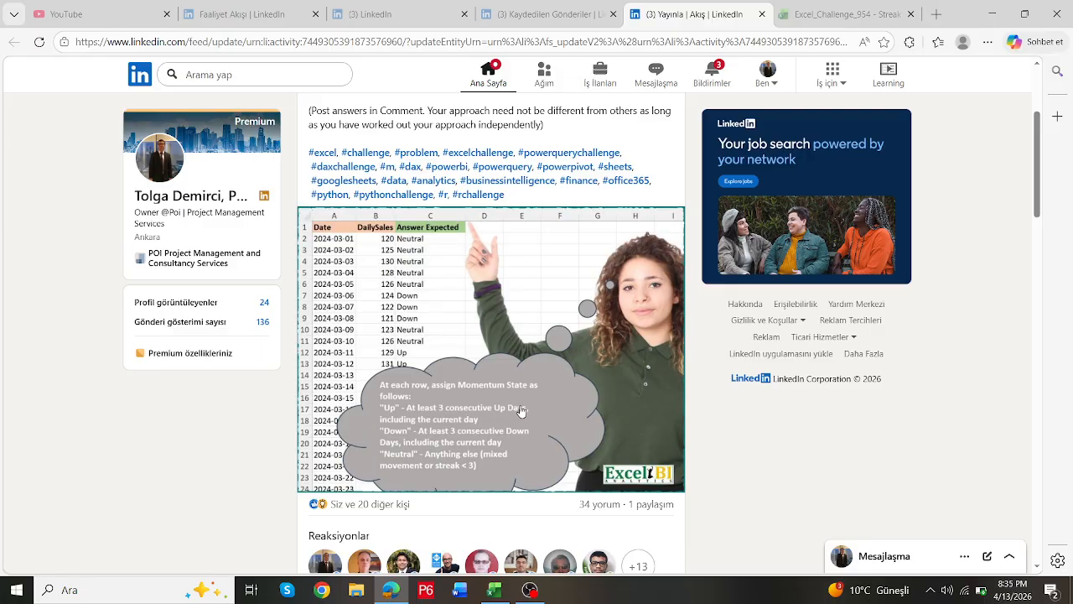
{"action": "key", "text": "alt+Tab"}
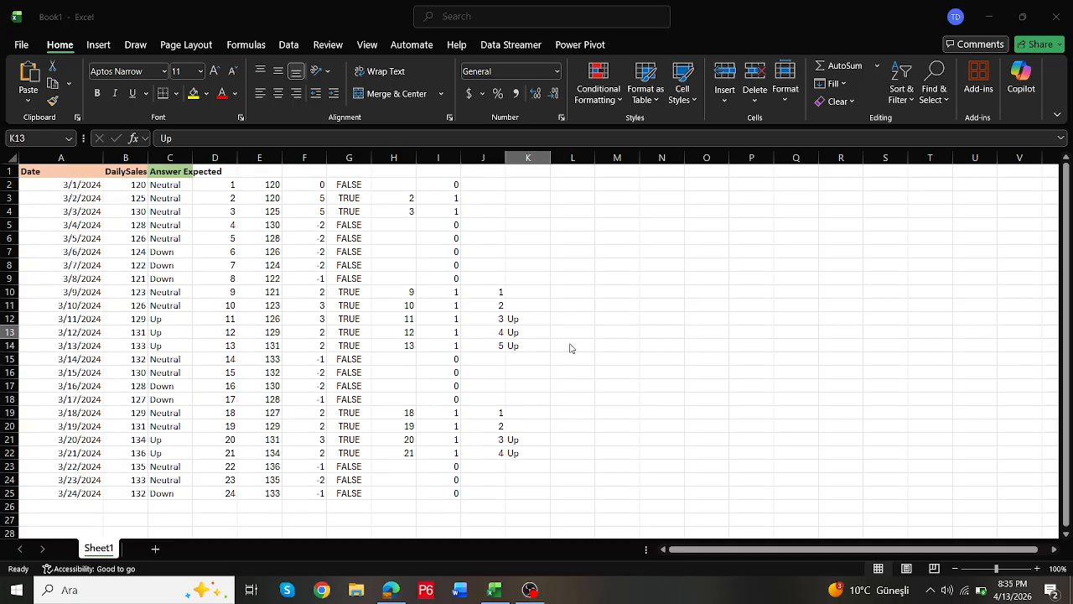
{"action": "left_click_drag", "start_coordinate": [513, 321], "coordinate": [498, 343]}
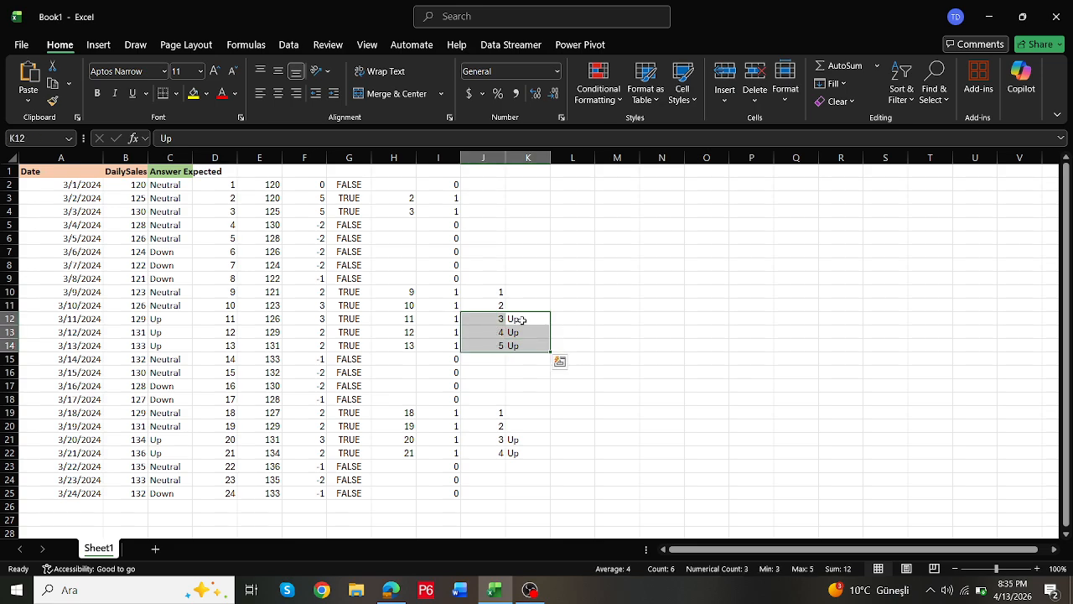
{"action": "left_click_drag", "start_coordinate": [526, 320], "coordinate": [521, 342]}
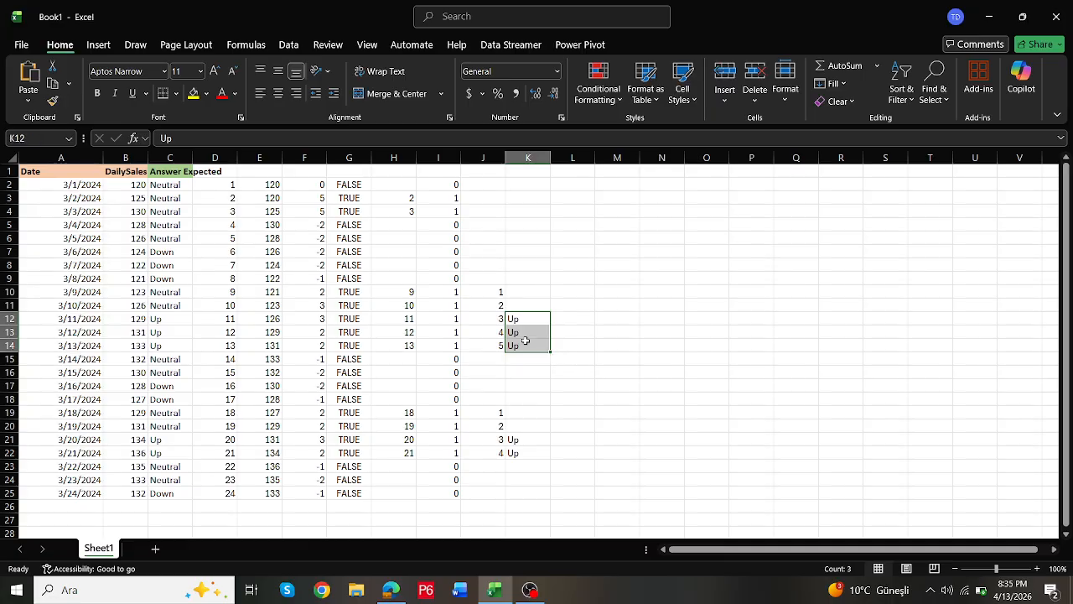
Step: Enter the manual streak counts 1 and 2 in cells J3 and J4 beside the first run of rising days
{"action": "left_click", "coordinate": [484, 203]}
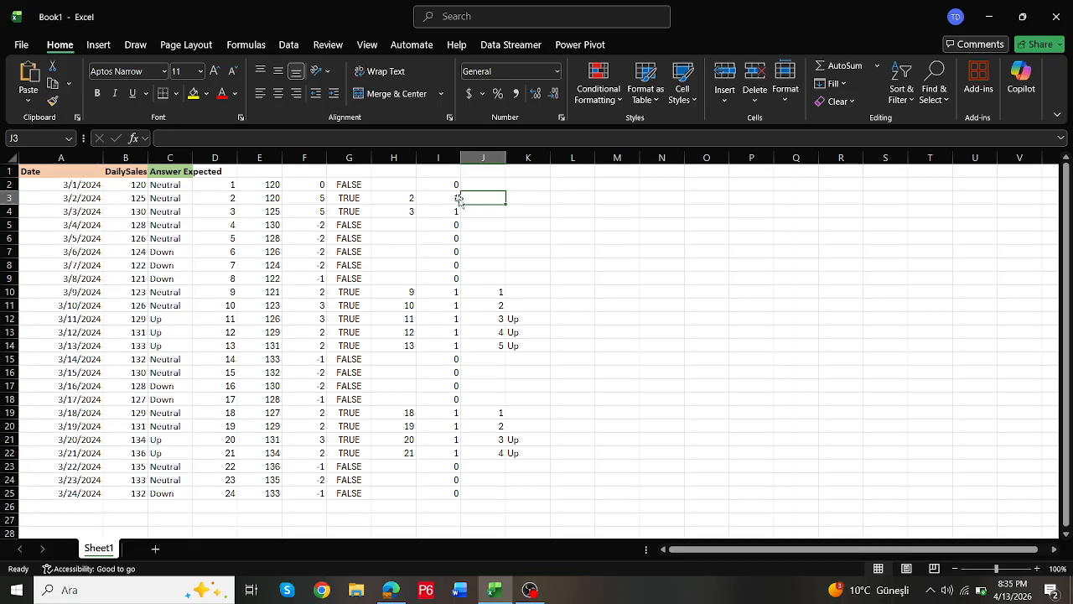
{"action": "left_click", "coordinate": [456, 199]}
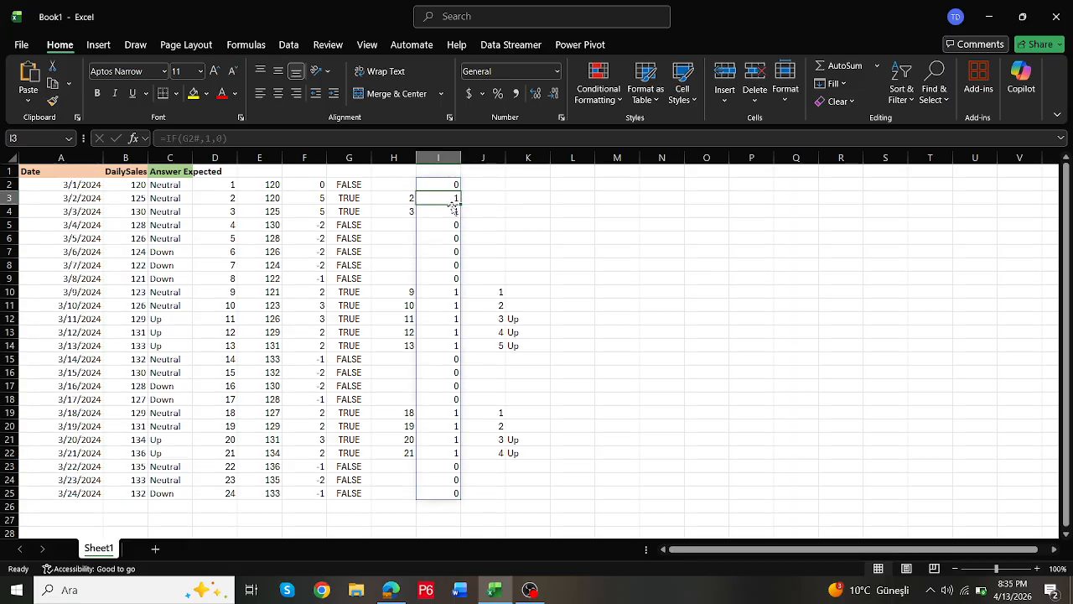
{"action": "left_click_drag", "start_coordinate": [452, 209], "coordinate": [453, 204]}
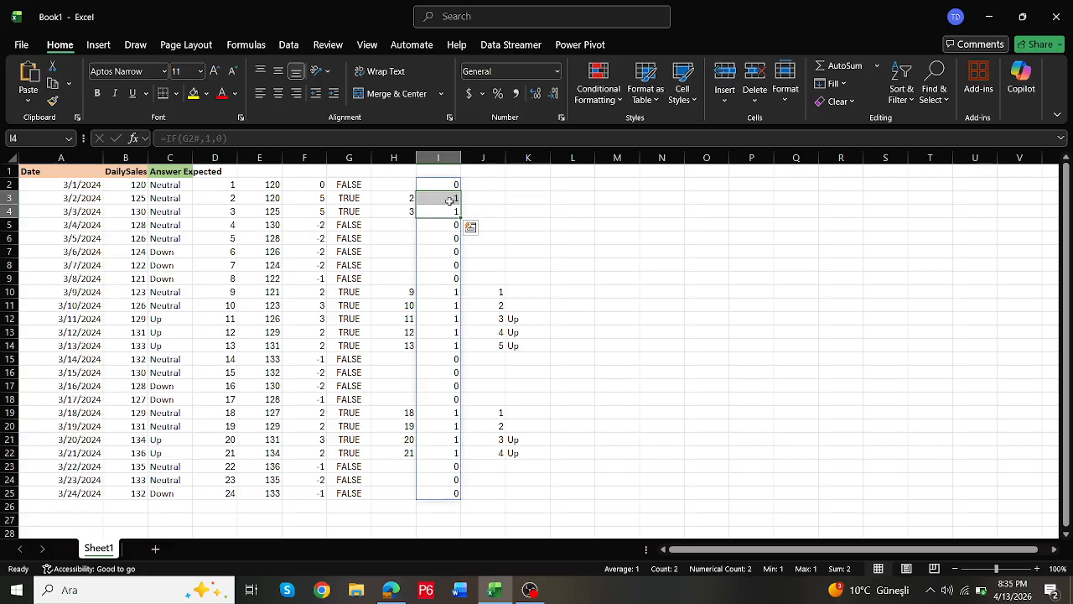
{"action": "left_click", "coordinate": [518, 198]}
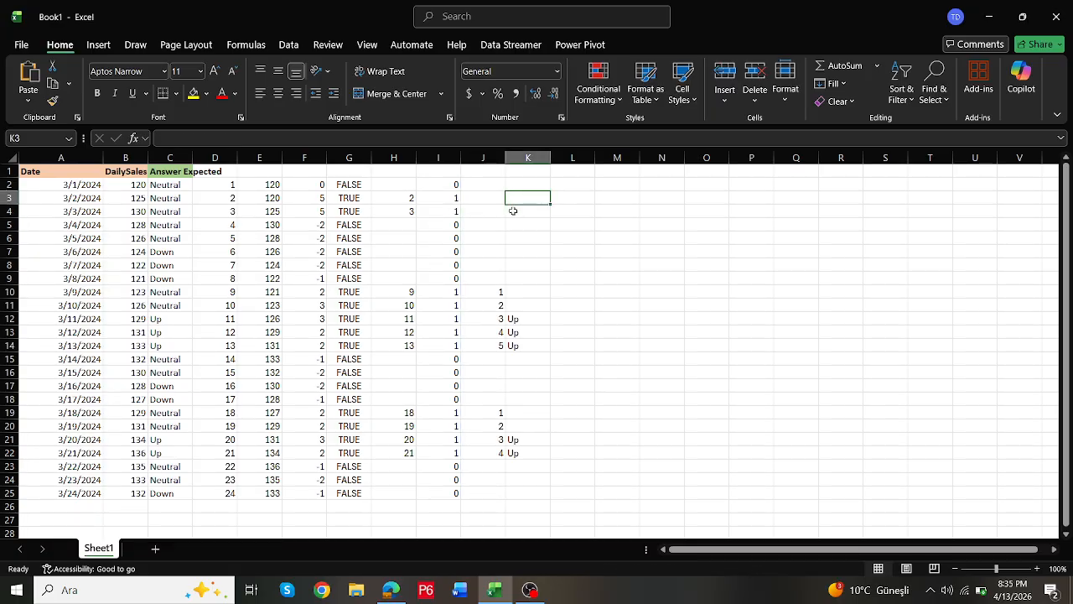
{"action": "left_click", "coordinate": [517, 211]}
{"action": "left_click", "coordinate": [510, 221]}
{"action": "left_click", "coordinate": [490, 201]}
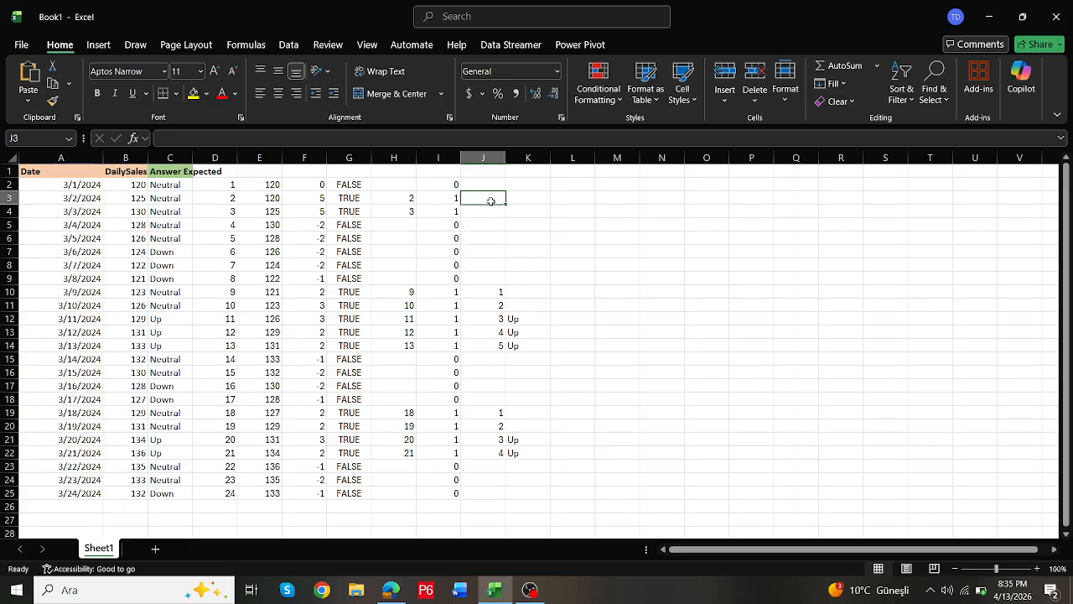
{"action": "type", "text": "1"}
{"action": "key", "text": "Return"}
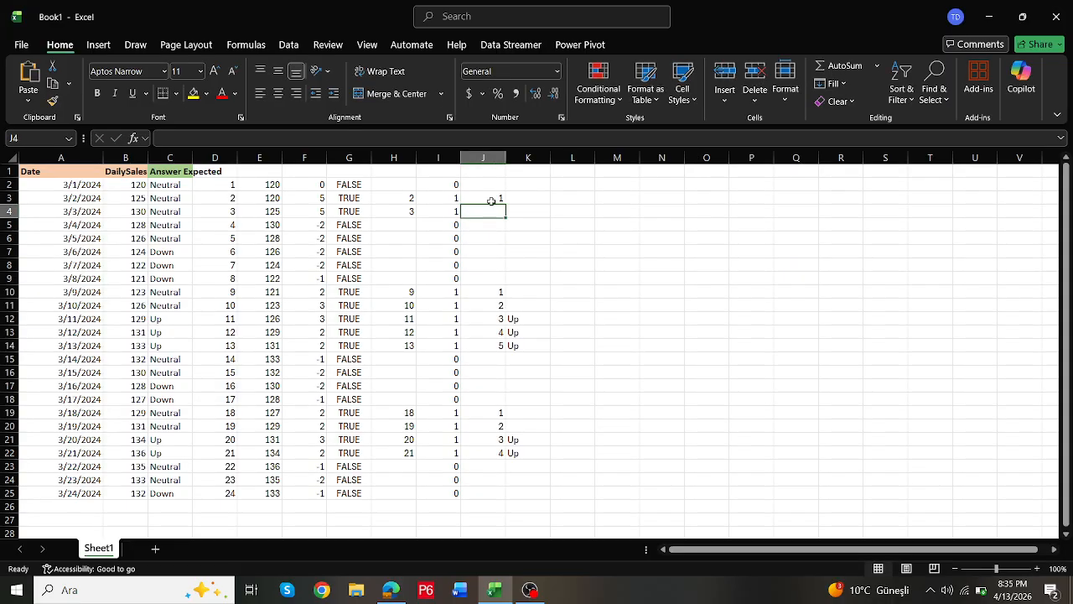
{"action": "type", "text": "2"}
{"action": "key", "text": "Return"}
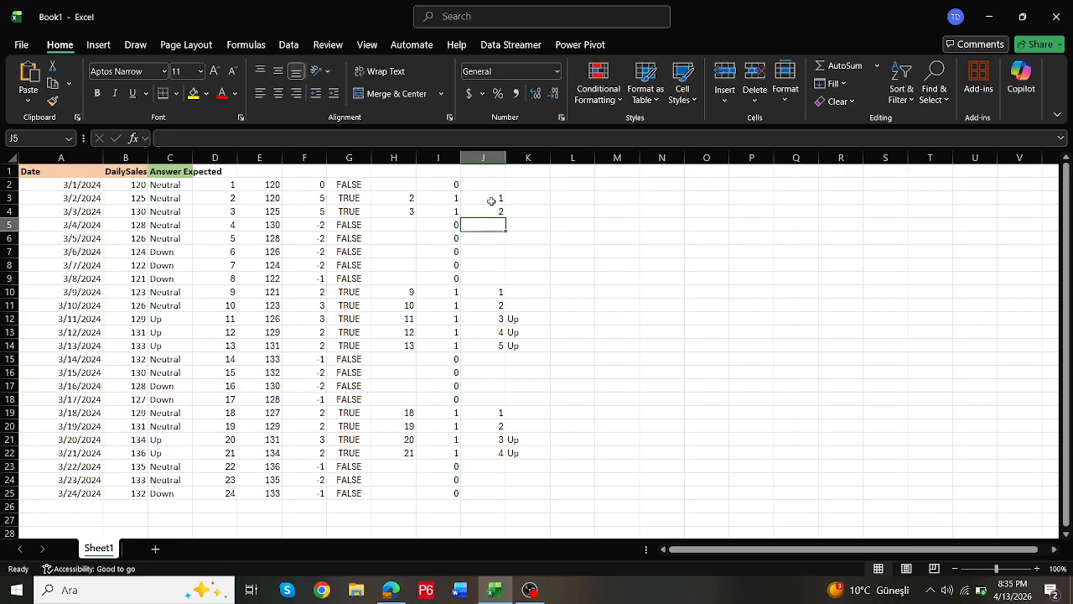
Step: Enter =SCAN(0,I2#,SUM) in cell K2 to build a running total of the rising-day flags
{"action": "left_click", "coordinate": [493, 159]}
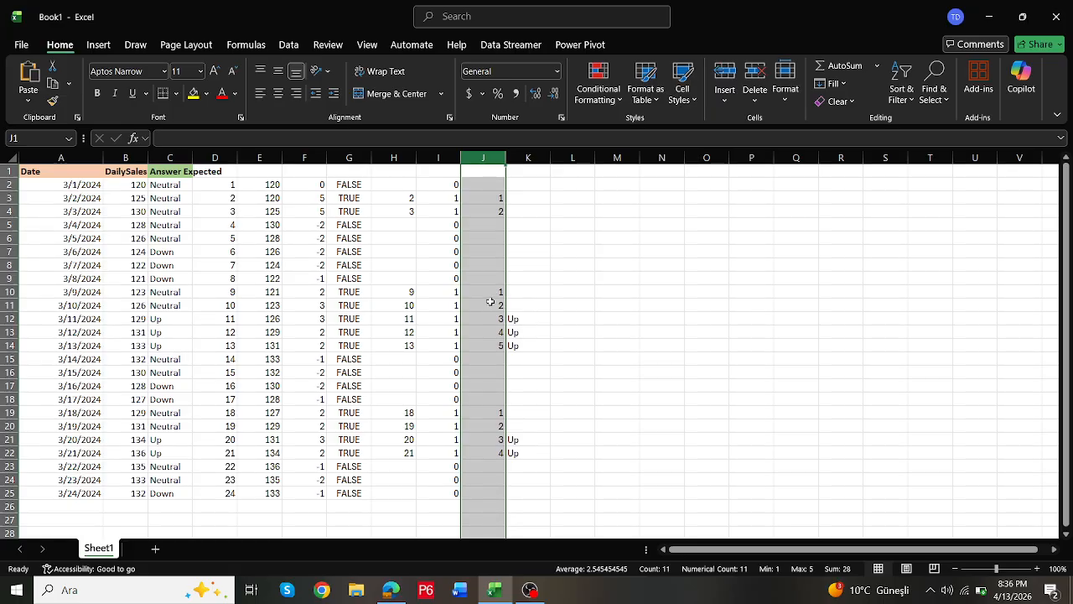
{"action": "left_click", "coordinate": [490, 439]}
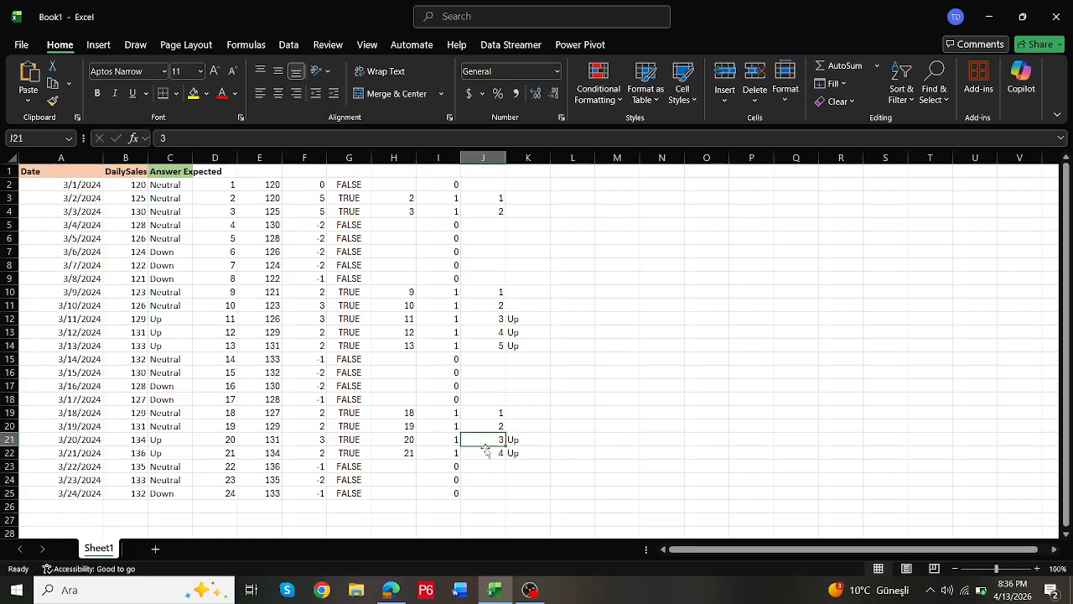
{"action": "key", "text": "Right"}
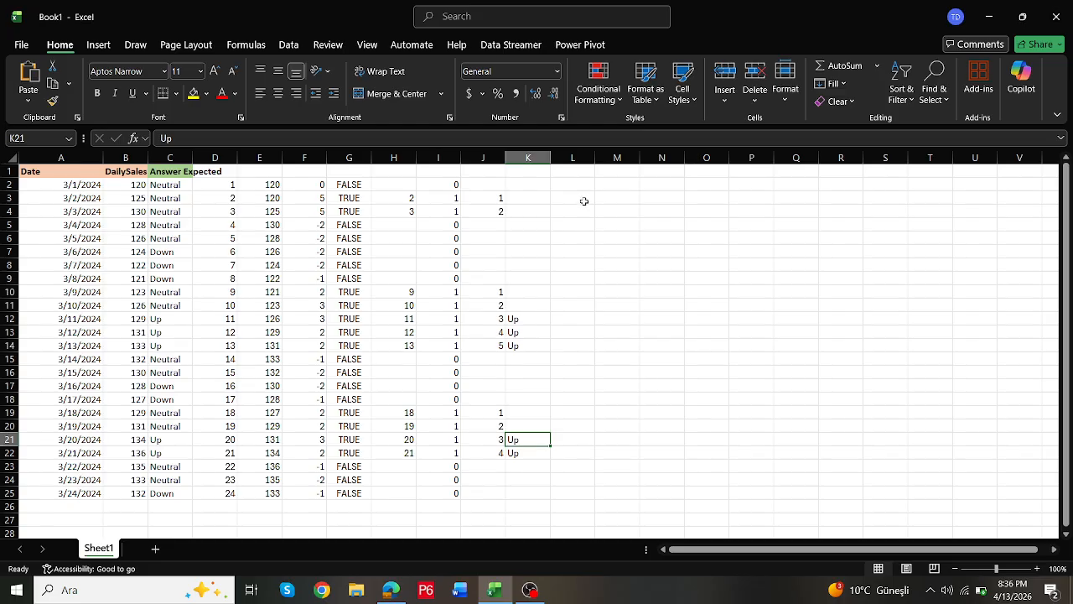
{"action": "left_click", "coordinate": [539, 187]}
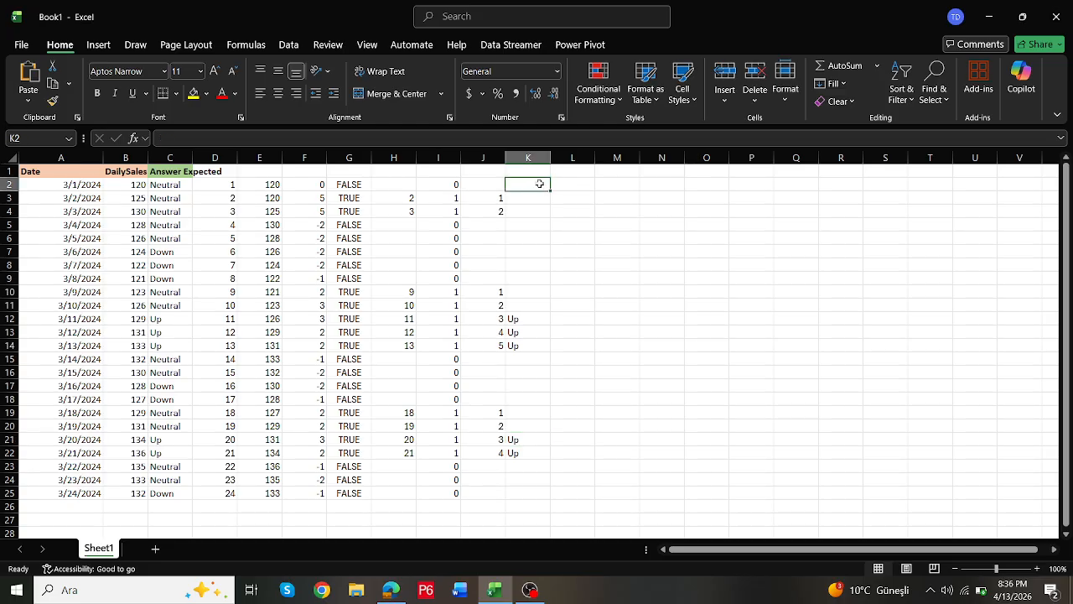
{"action": "type", "text": "=sca"}
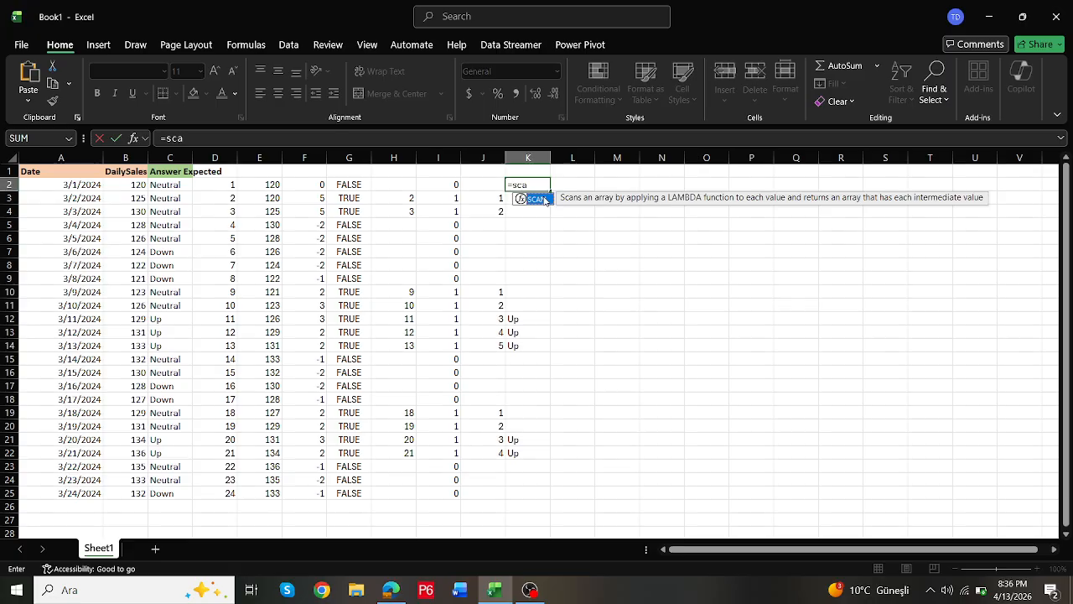
{"action": "double_click", "coordinate": [541, 199]}
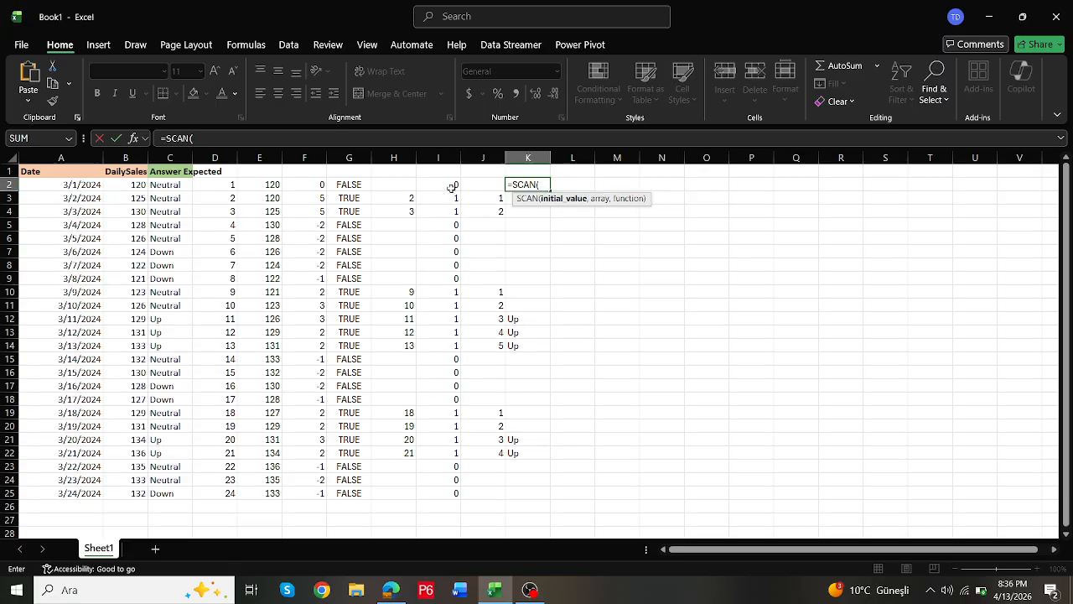
{"action": "type", "text": "0,"}
{"action": "left_click_drag", "start_coordinate": [451, 187], "coordinate": [444, 492]}
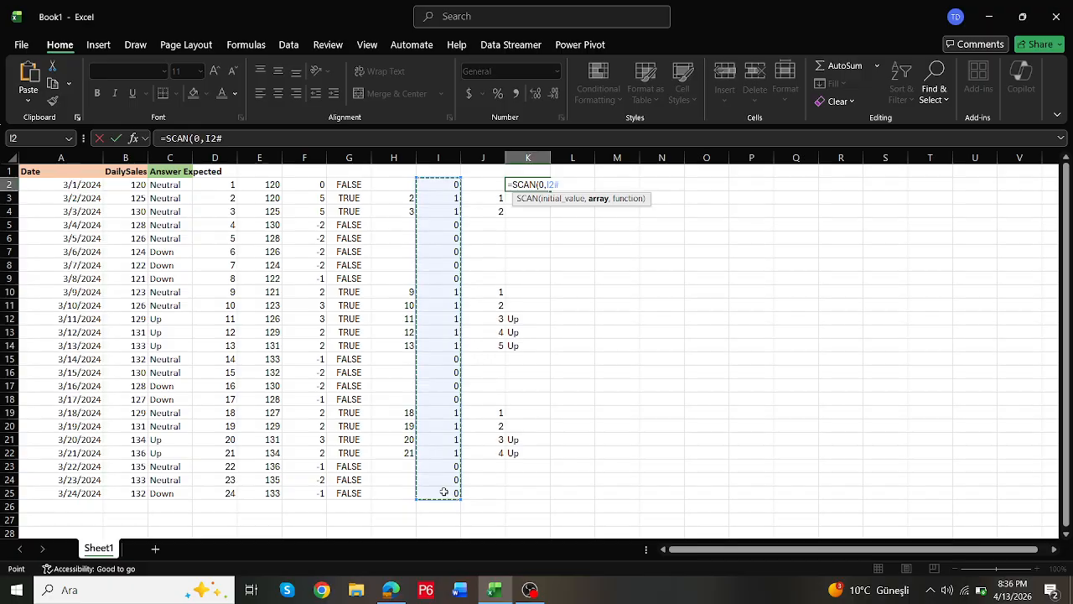
{"action": "type", "text": ",sum"}
{"action": "key", "text": "Return"}
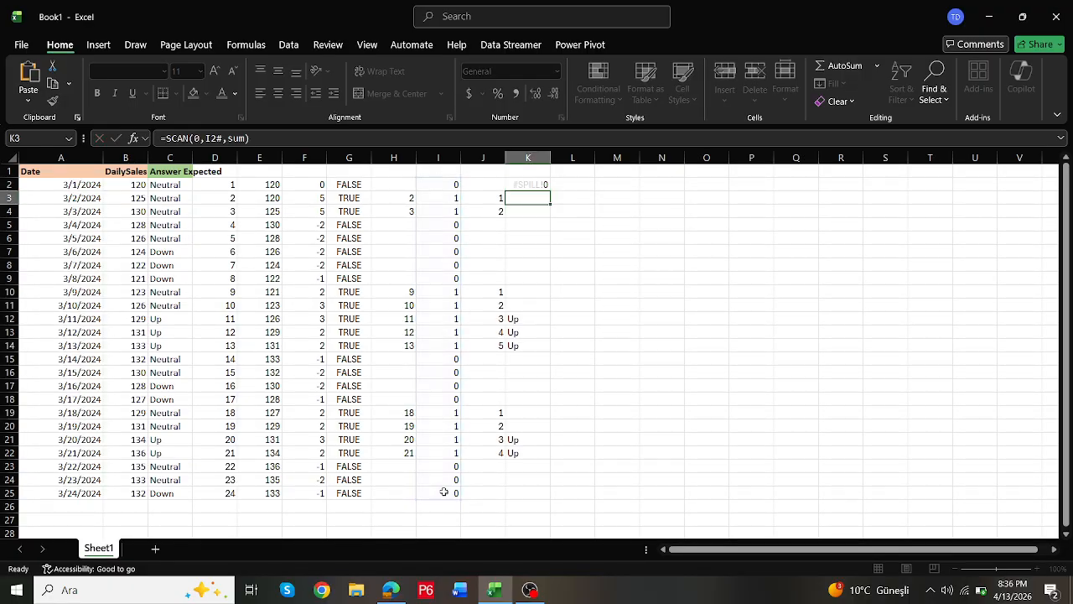
Step: Clear the range K12:K24 so the SCAN formula can spill, and compare its values with the manual counts in rows 3 and 4
{"action": "key", "text": "Up"}
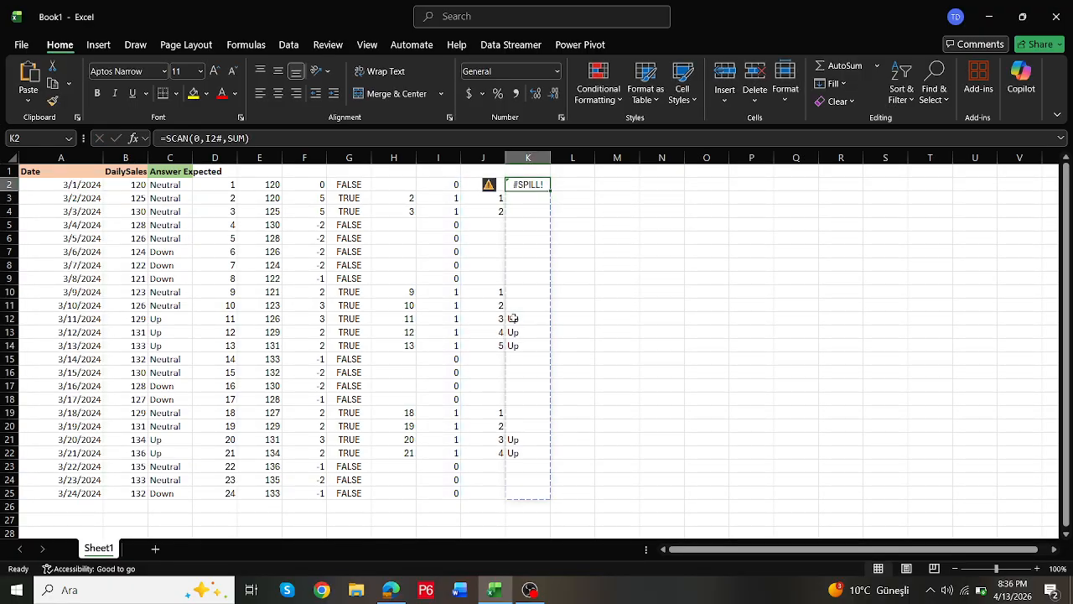
{"action": "left_click_drag", "start_coordinate": [510, 318], "coordinate": [514, 474]}
{"action": "key", "text": "Delete"}
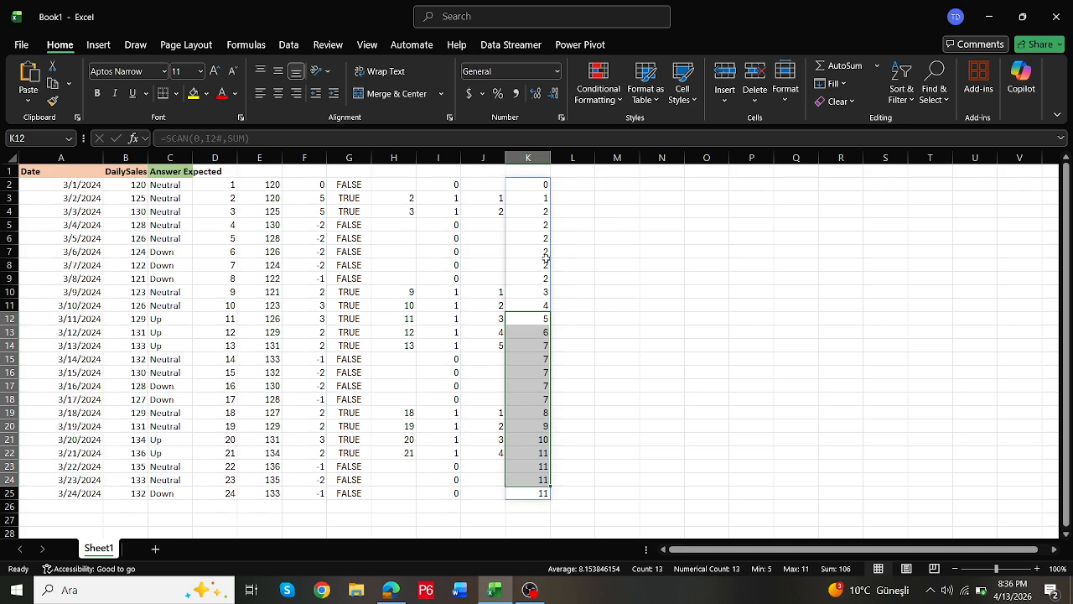
{"action": "left_click", "coordinate": [534, 200]}
{"action": "left_click_drag", "start_coordinate": [534, 200], "coordinate": [494, 210]}
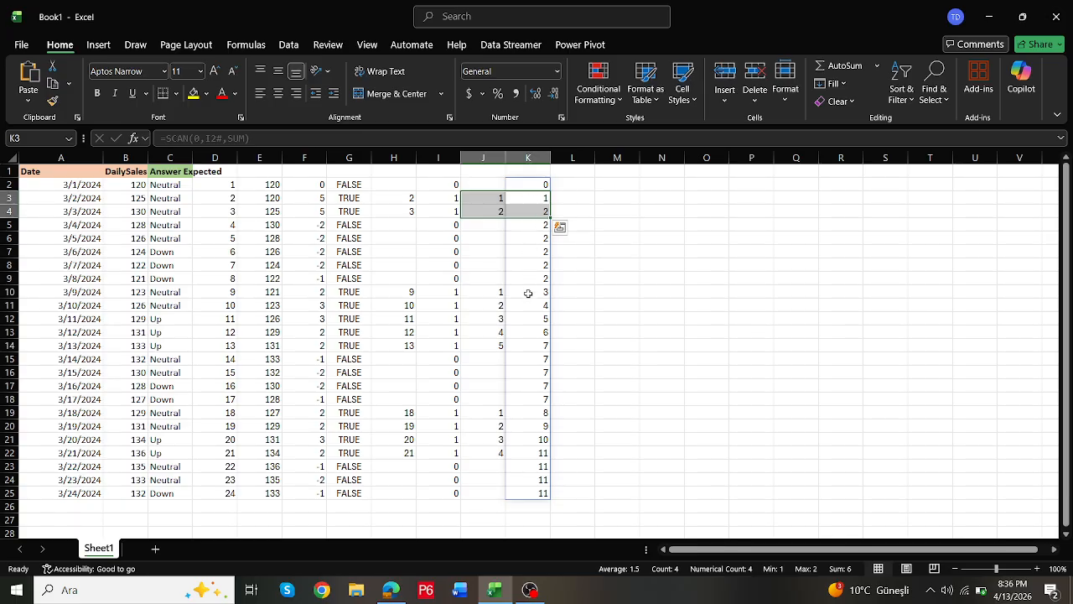
Step: Check the running totals for the rising runs in K10:K14 and K19:K21, and delete the SCAN formula from K2
{"action": "left_click", "coordinate": [528, 292]}
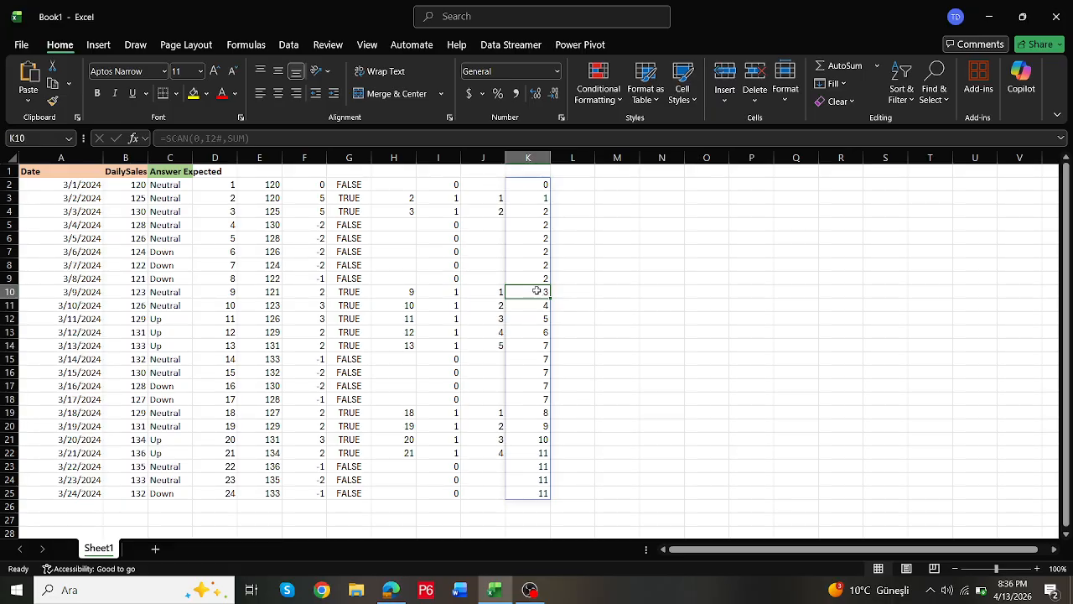
{"action": "left_click_drag", "start_coordinate": [541, 291], "coordinate": [544, 344]}
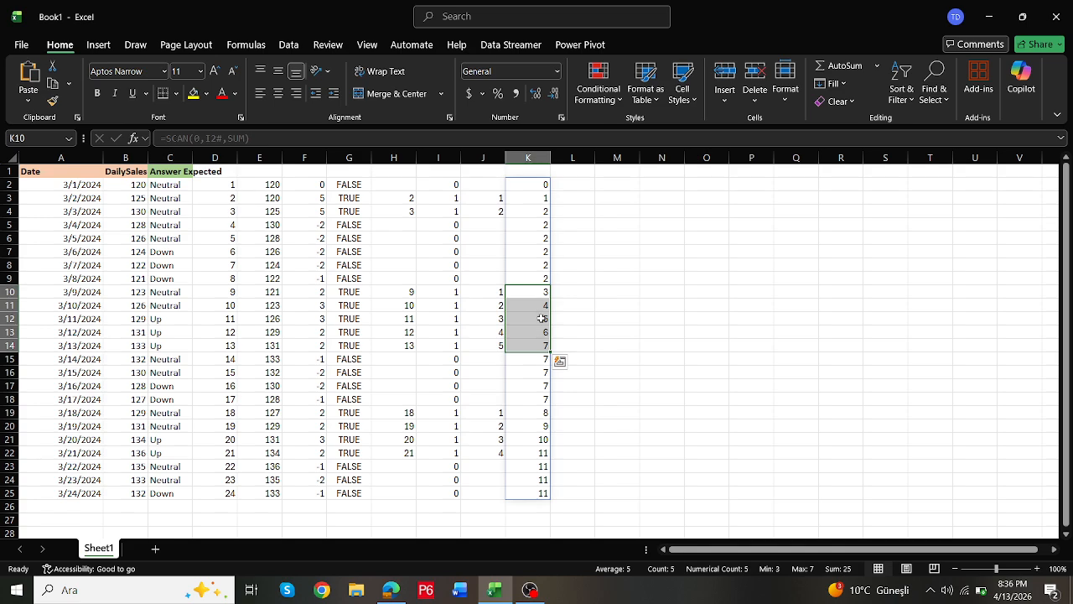
{"action": "left_click", "coordinate": [542, 415]}
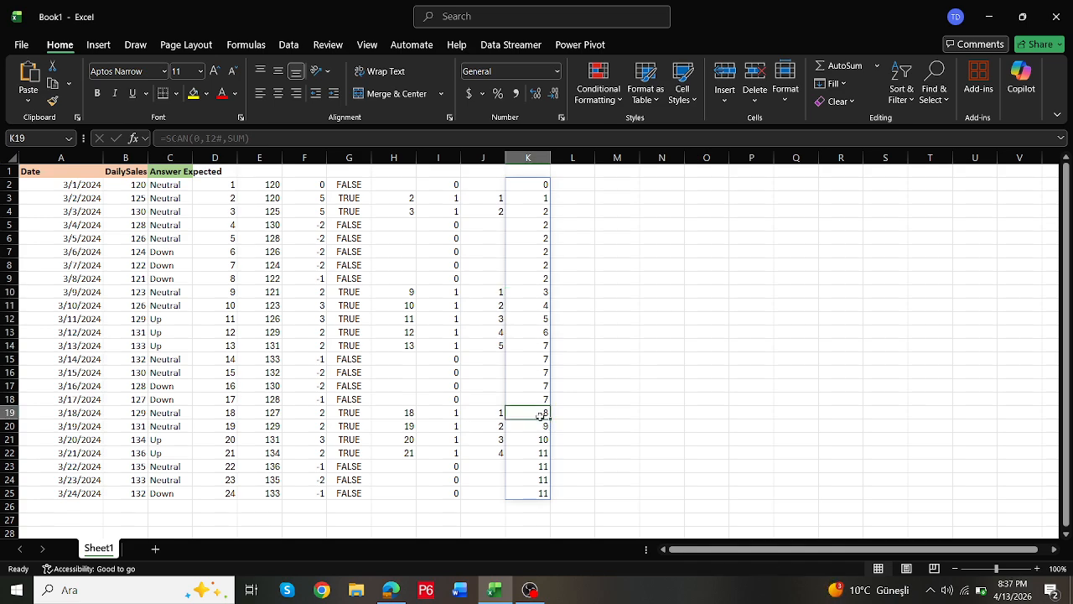
{"action": "left_click", "coordinate": [532, 441]}
{"action": "left_click", "coordinate": [540, 186]}
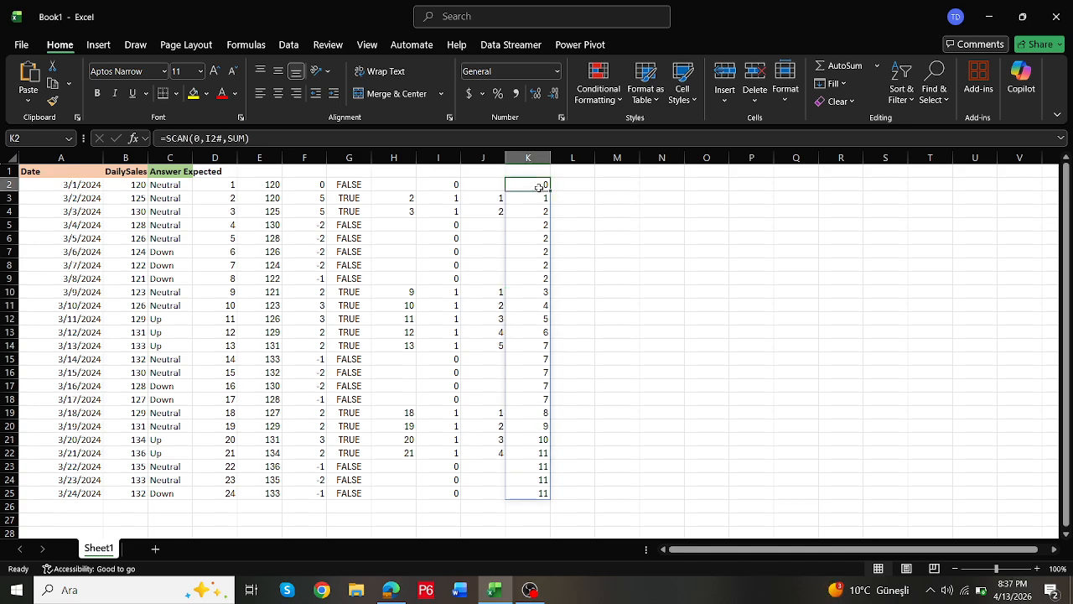
{"action": "key", "text": "Delete"}
{"action": "key", "text": "Right"}
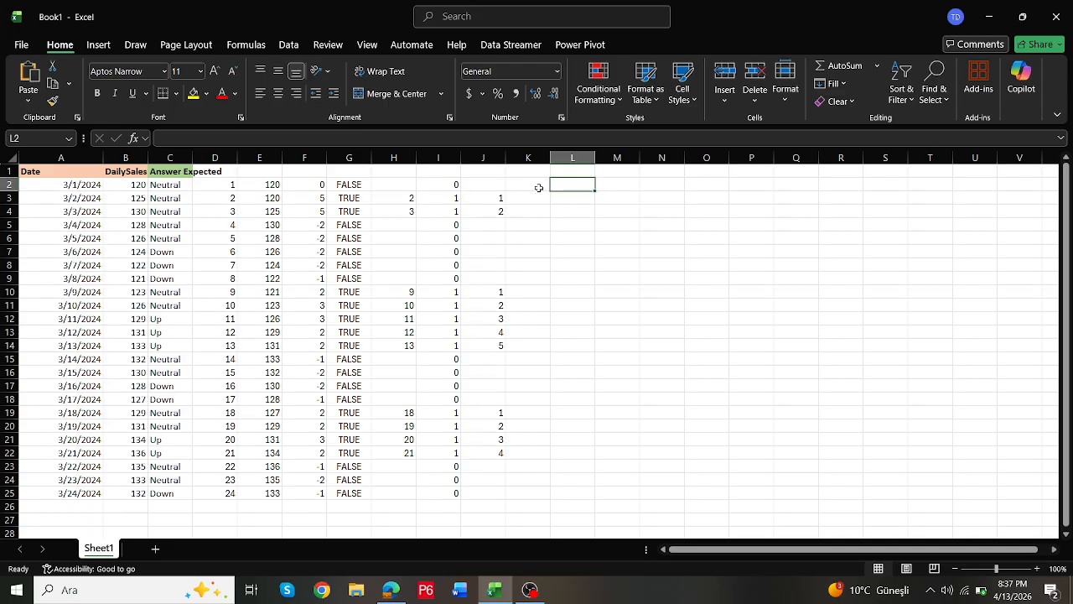
{"action": "key", "text": "Right"}
{"action": "key", "text": "Left"}
{"action": "key", "text": "Left"}
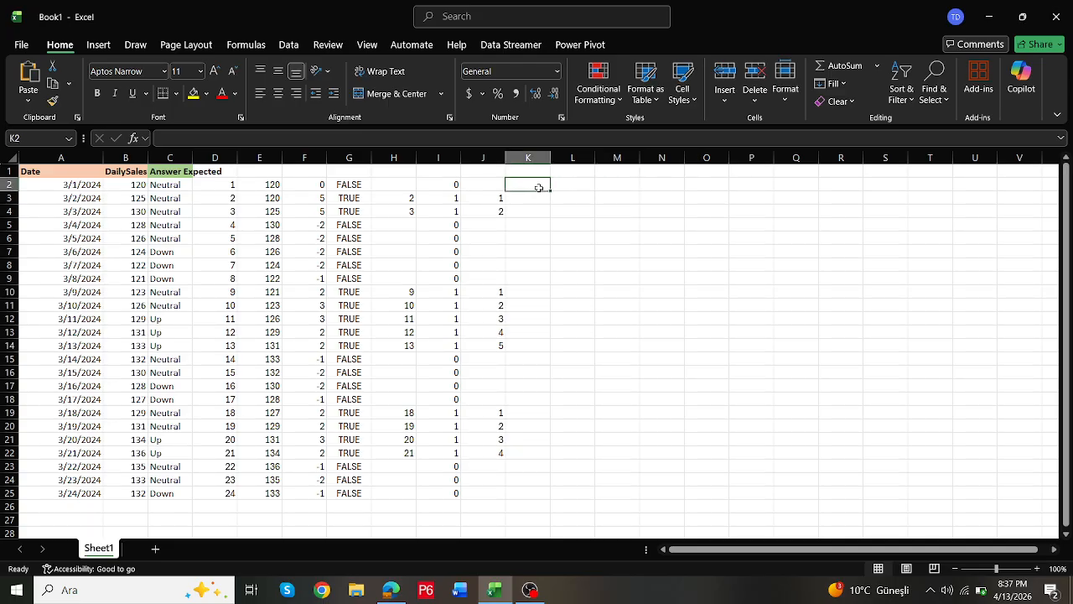
{"action": "key", "text": "Right"}
{"action": "key", "text": "Right"}
{"action": "key", "text": "Left"}
{"action": "key", "text": "Right"}
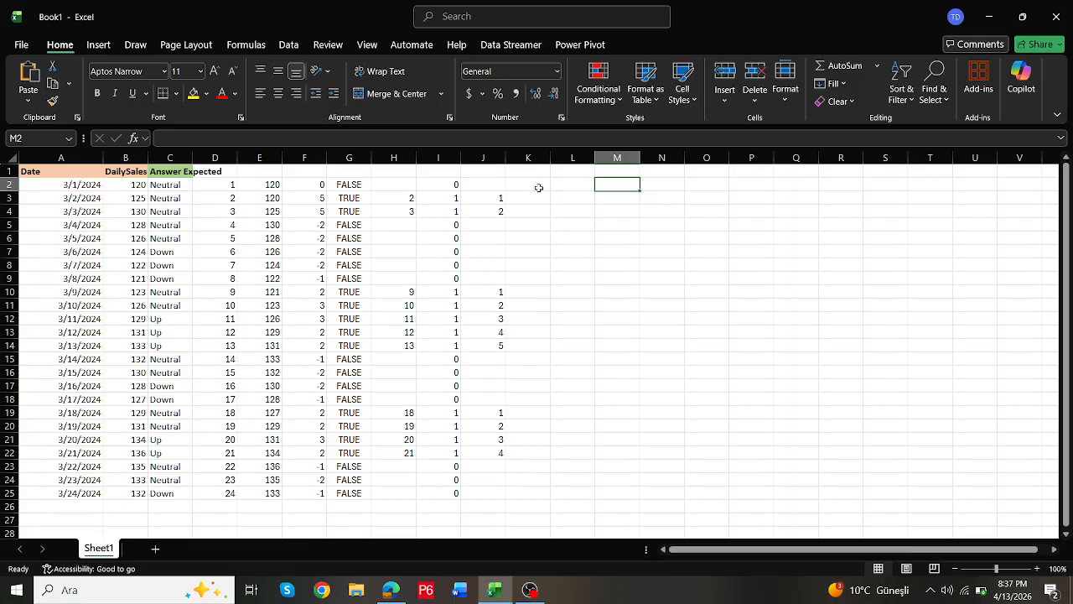
Step: Compare the manual streak counts in column J with the Up states in C12:C14
{"action": "left_click", "coordinate": [487, 158]}
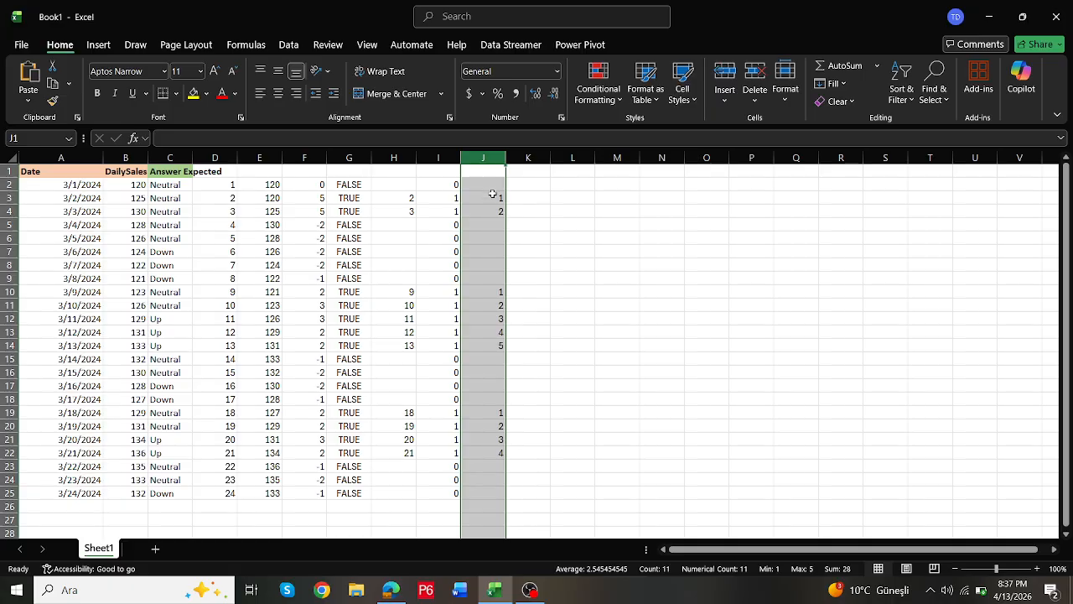
{"action": "left_click", "coordinate": [497, 319]}
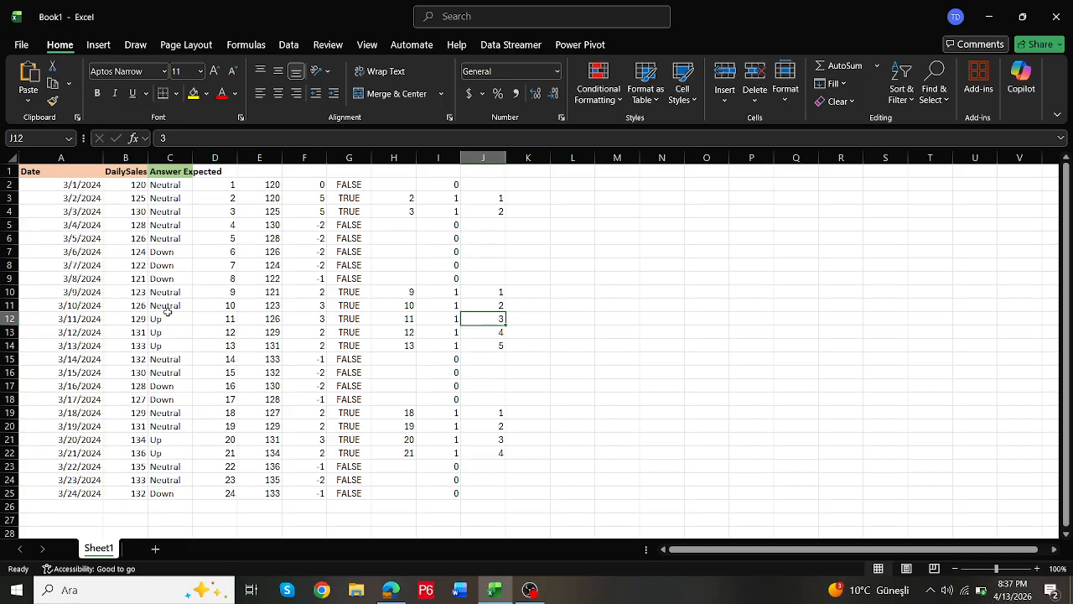
{"action": "left_click_drag", "start_coordinate": [167, 312], "coordinate": [165, 344]}
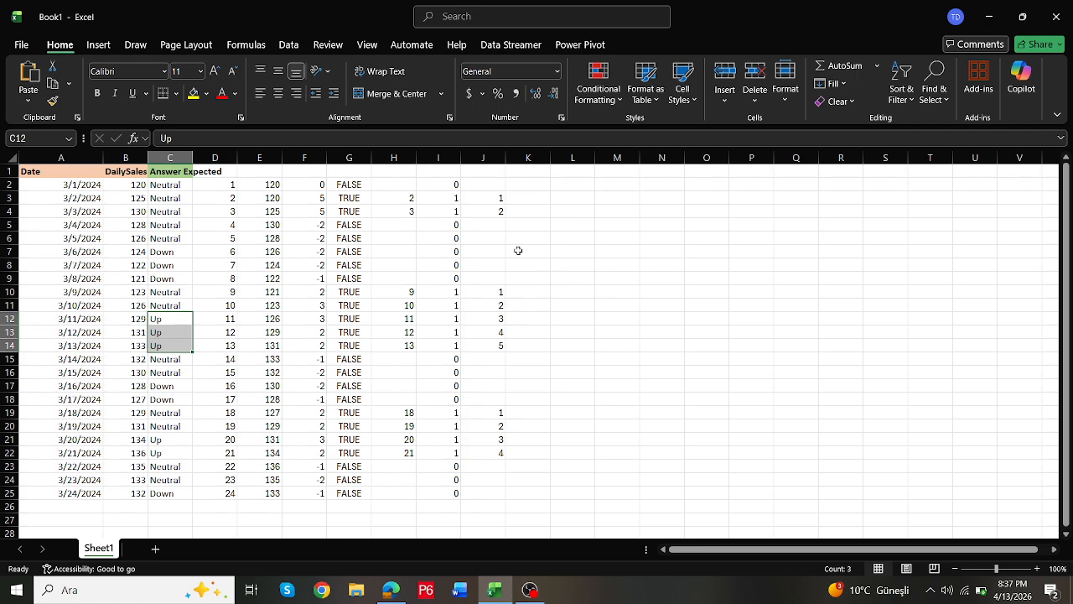
{"action": "left_click", "coordinate": [491, 165]}
{"action": "left_click", "coordinate": [618, 185]}
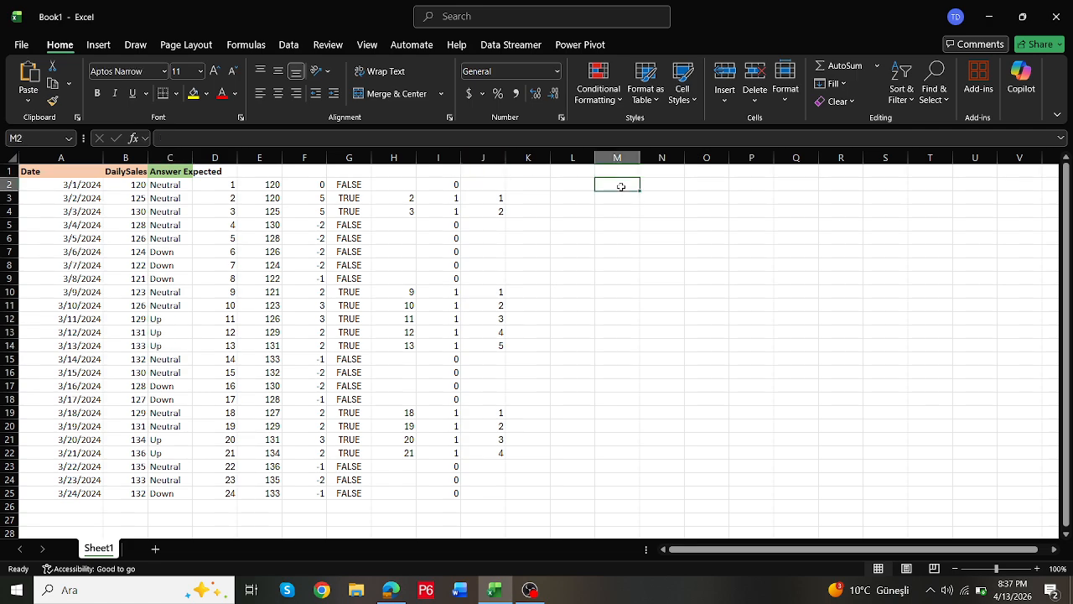
{"action": "left_click", "coordinate": [473, 199]}
{"action": "left_click", "coordinate": [508, 187]}
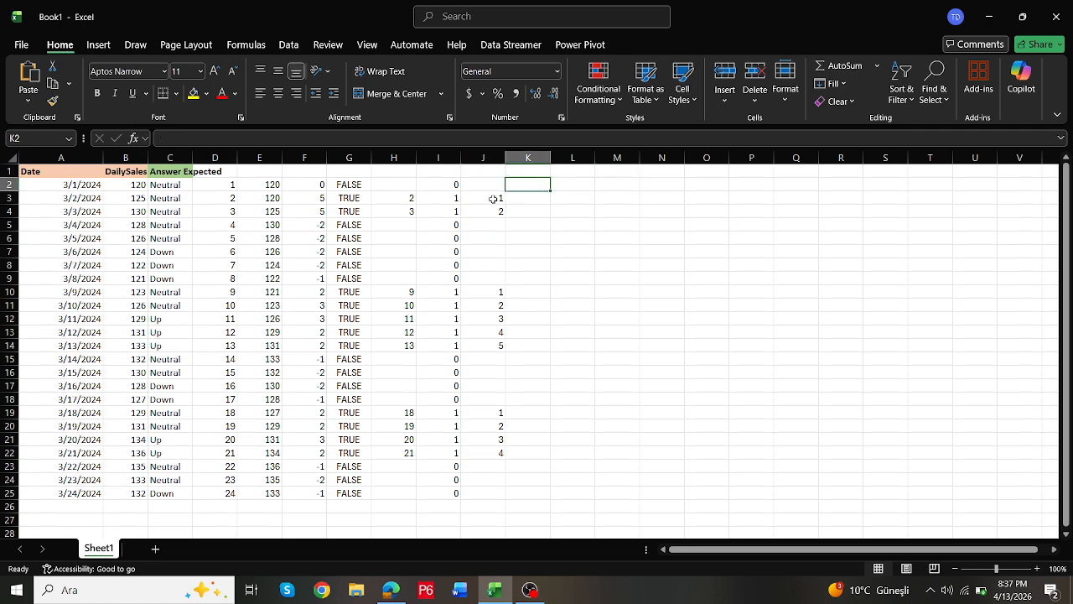
{"action": "left_click", "coordinate": [408, 186]}
Step: Enter =H2#<>"" in cell M2 to test which index values in column H are not blank
{"action": "left_click", "coordinate": [622, 186]}
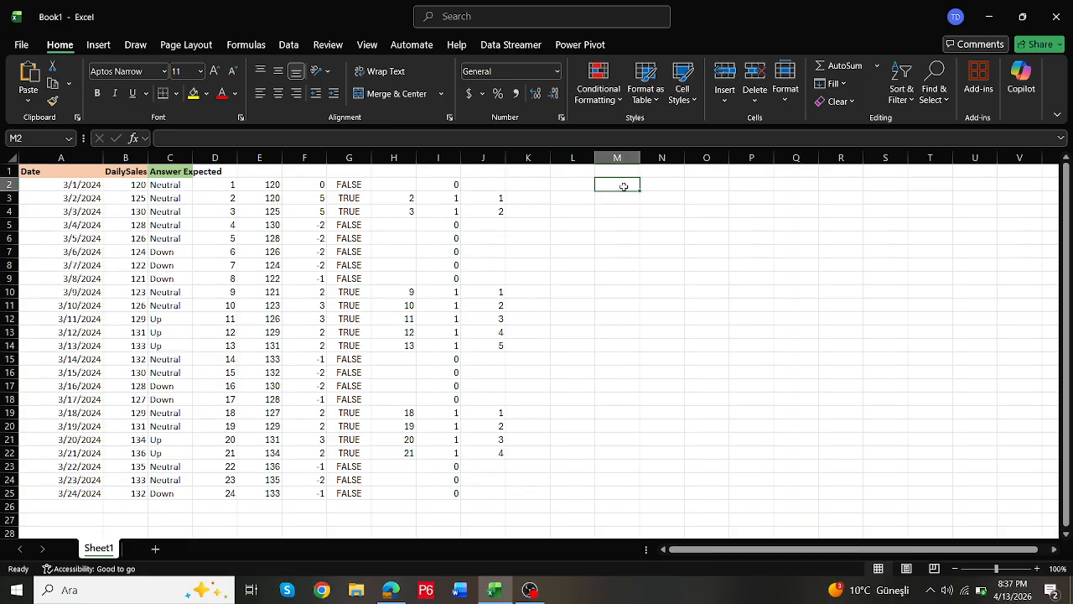
{"action": "type", "text": "="}
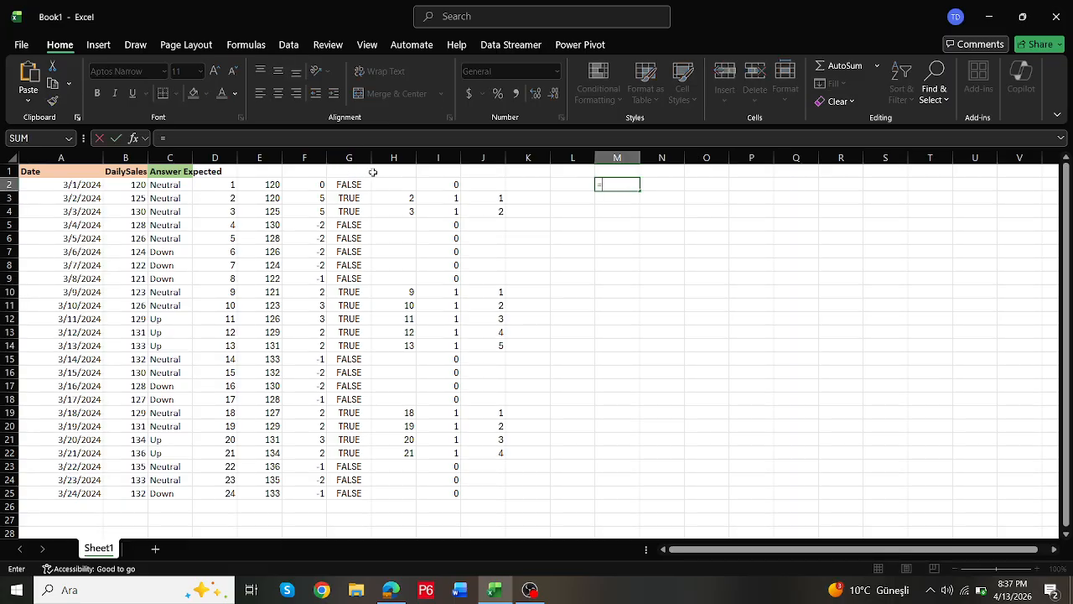
{"action": "mouse_move", "coordinate": [382, 184]}
{"action": "left_mouse_down"}
{"action": "mouse_move", "coordinate": [428, 361]}
{"action": "mouse_move", "coordinate": [426, 491]}
{"action": "mouse_move", "coordinate": [402, 476]}
{"action": "mouse_move", "coordinate": [402, 506]}
{"action": "mouse_move", "coordinate": [392, 311]}
{"action": "mouse_move", "coordinate": [402, 188]}
{"action": "left_mouse_up"}
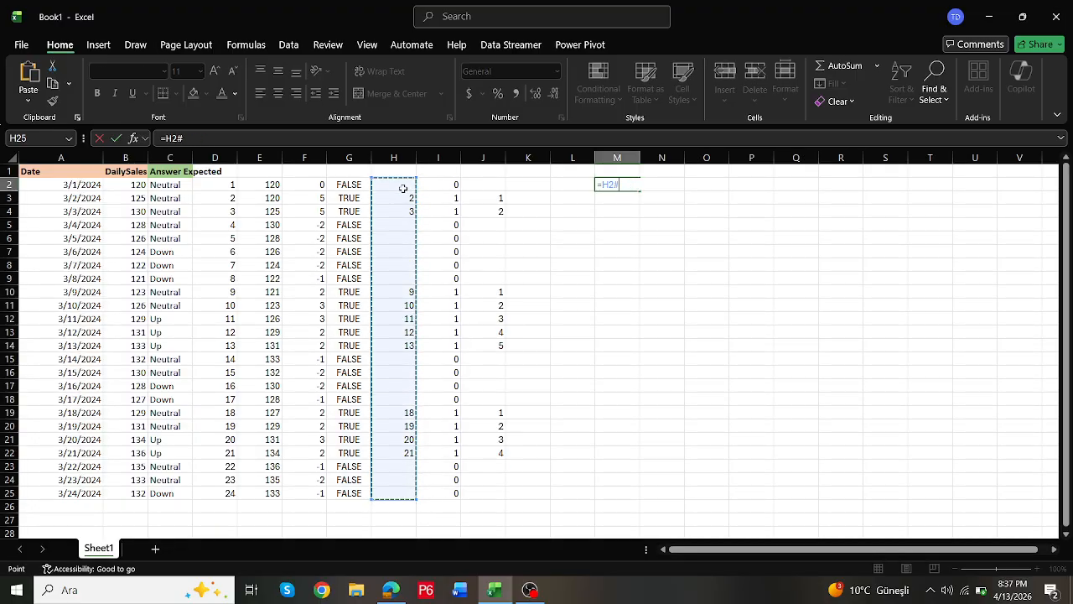
{"action": "type", "text": "<>\"\""}
{"action": "key", "text": "ctrl+Return"}
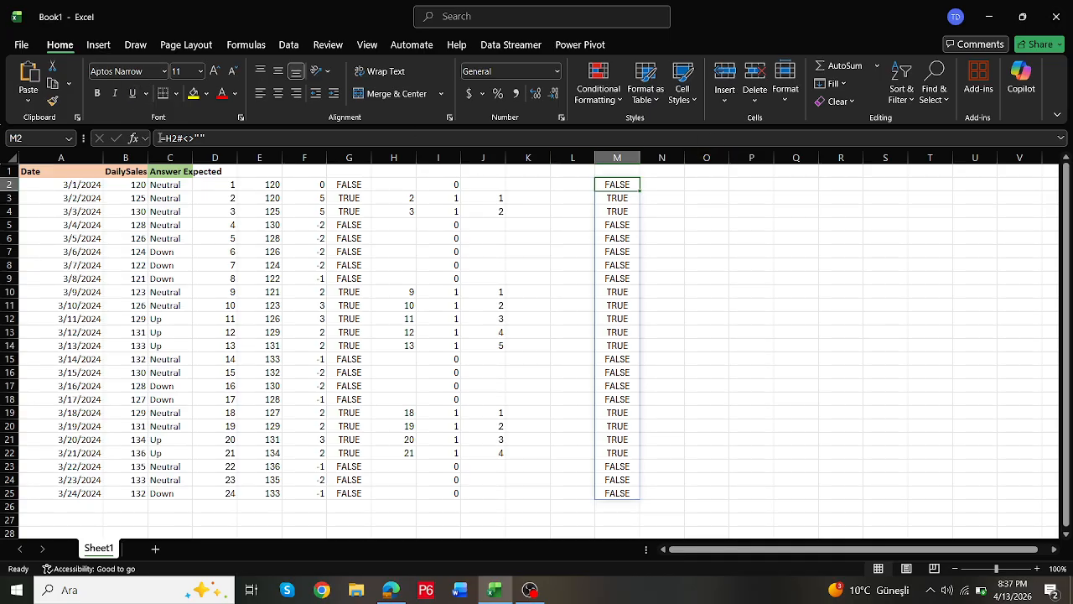
Step: Wrap the M2 test in FILTER as =FILTER(H2#,H2#<>"") to list only the index numbers of rising days
{"action": "left_click", "coordinate": [164, 137]}
{"action": "type", "text": "f"}
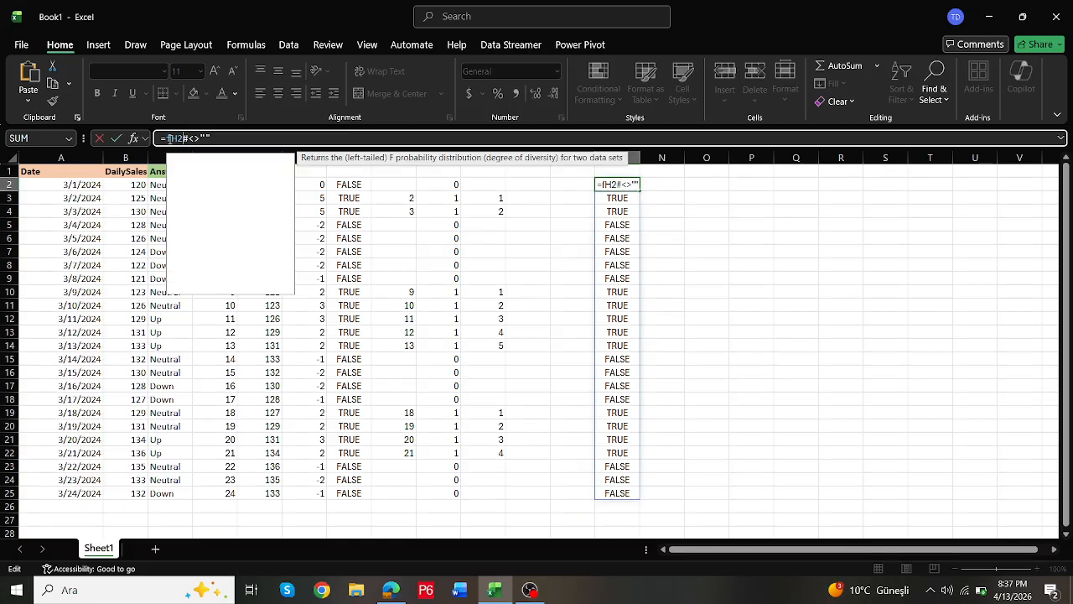
{"action": "type", "text": "ilter("}
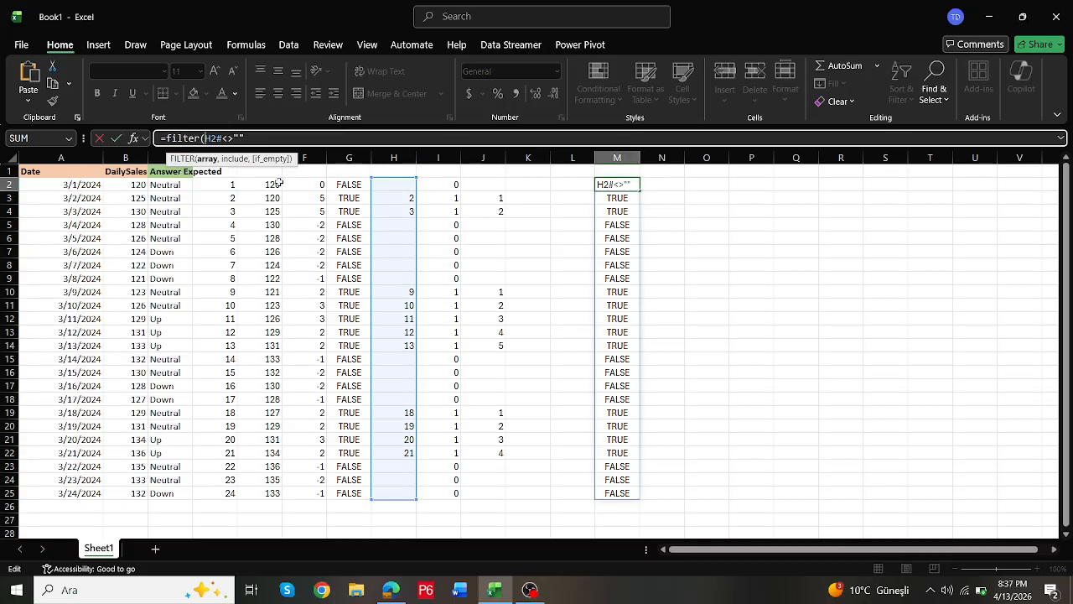
{"action": "left_click_drag", "start_coordinate": [280, 159], "coordinate": [156, 261]}
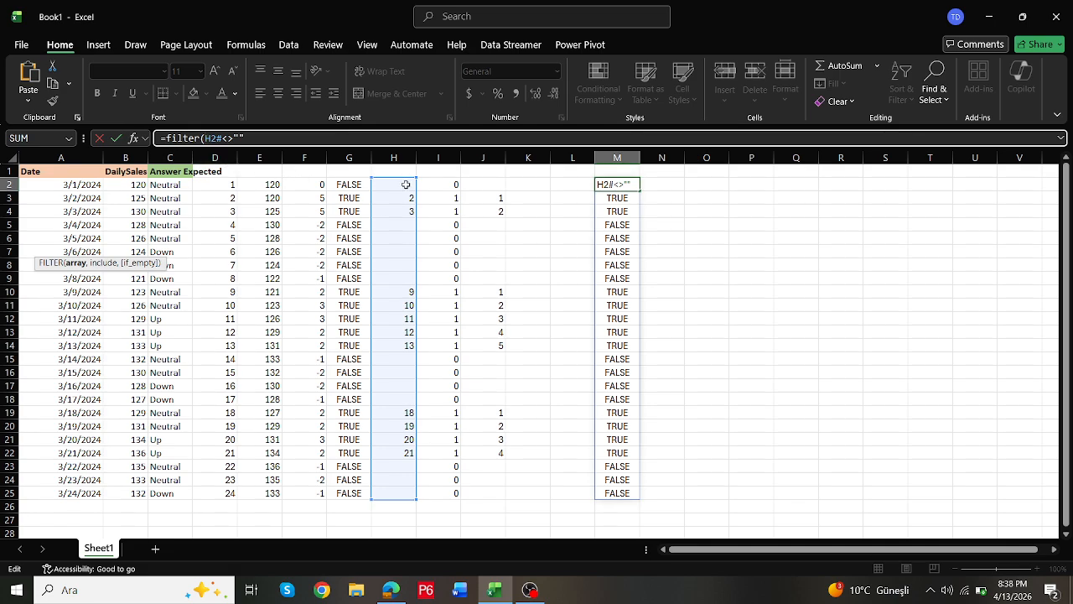
{"action": "left_click_drag", "start_coordinate": [407, 183], "coordinate": [396, 495]}
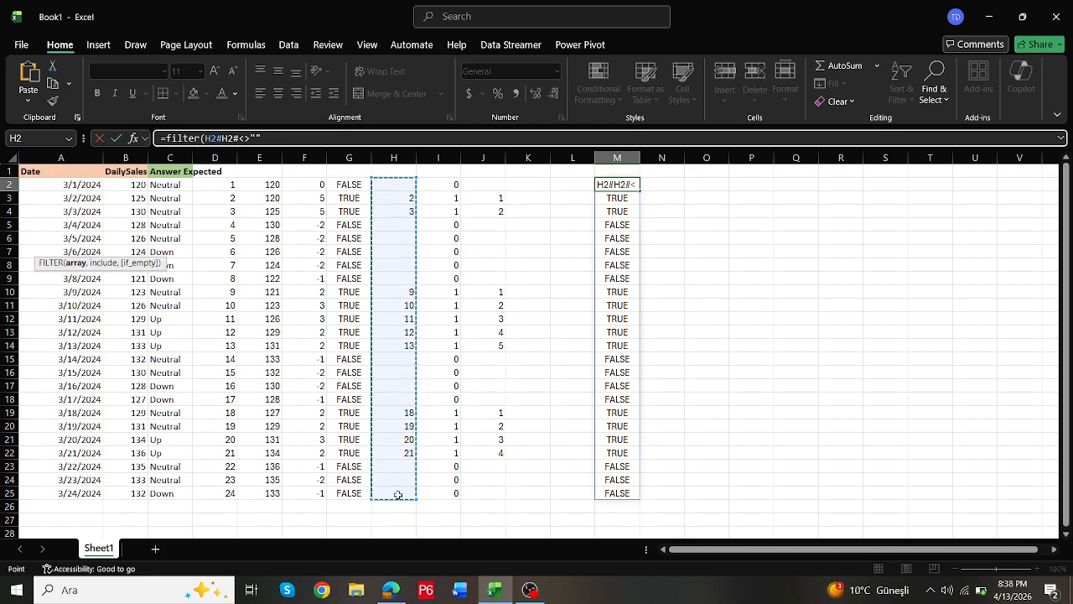
{"action": "type", "text": ","}
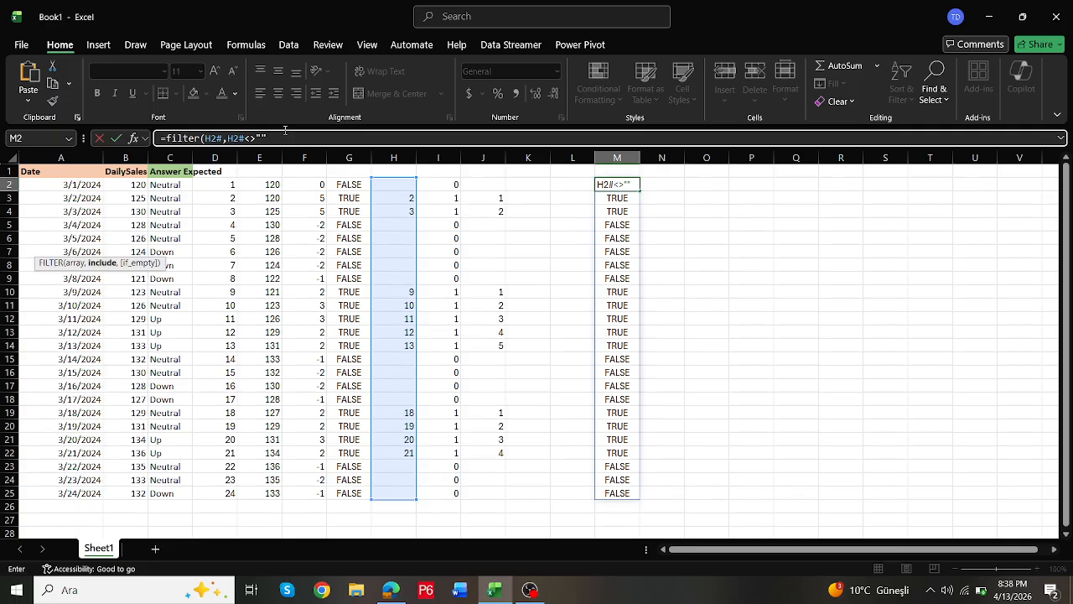
{"action": "key", "text": "ctrl+Return"}
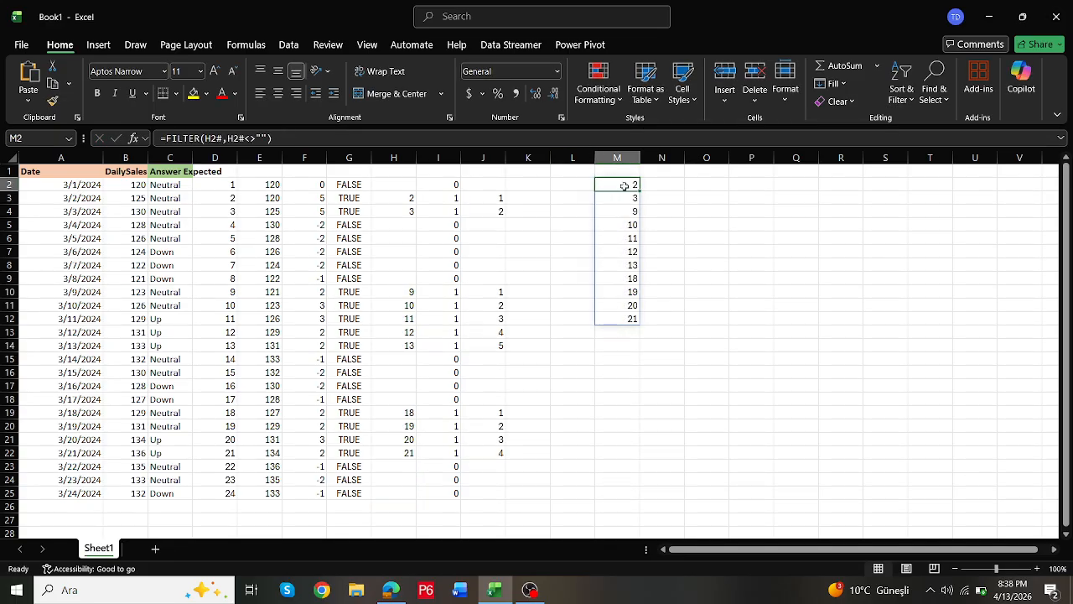
Step: Enter the manual streak counts 1, 2, 1, 2, 3, 4, 5, 1, 2, 3, 4 in N2:N12 beside the filtered index numbers
{"action": "left_click", "coordinate": [667, 184]}
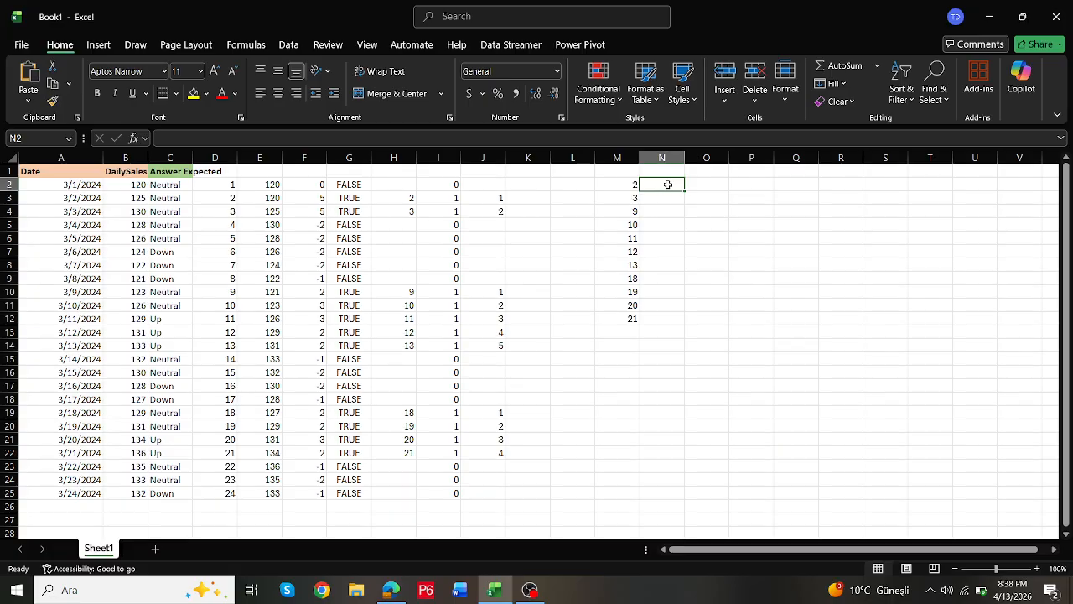
{"action": "type", "text": "1"}
{"action": "key", "text": "Return"}
{"action": "type", "text": "2"}
{"action": "key", "text": "Return"}
{"action": "type", "text": "1"}
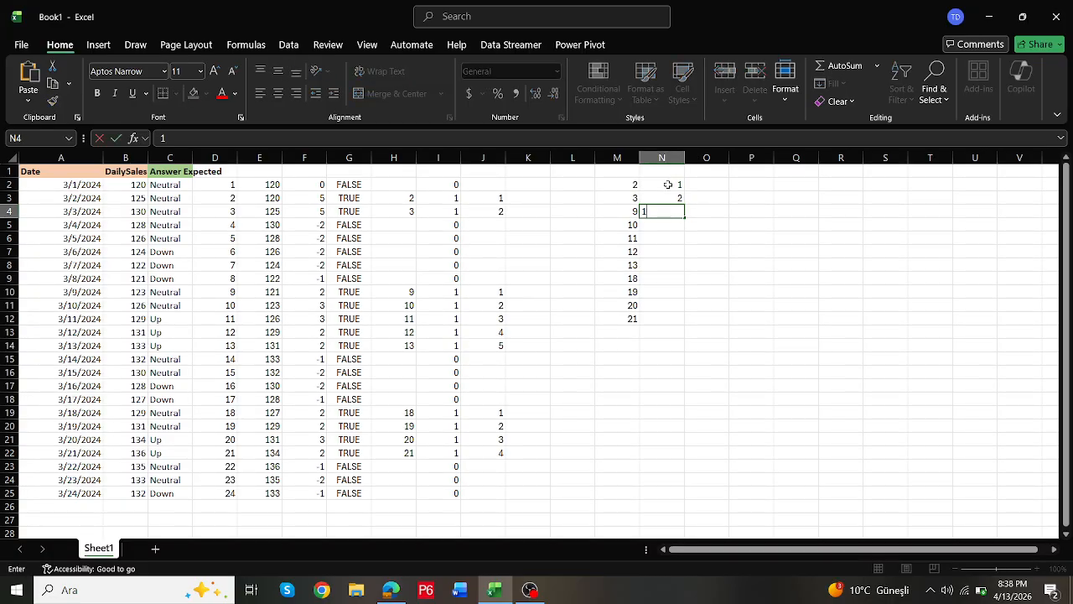
{"action": "key", "text": "Return"}
{"action": "type", "text": "2"}
{"action": "key", "text": "Return"}
{"action": "type", "text": "3"}
{"action": "key", "text": "Return"}
{"action": "type", "text": "4"}
{"action": "key", "text": "Return"}
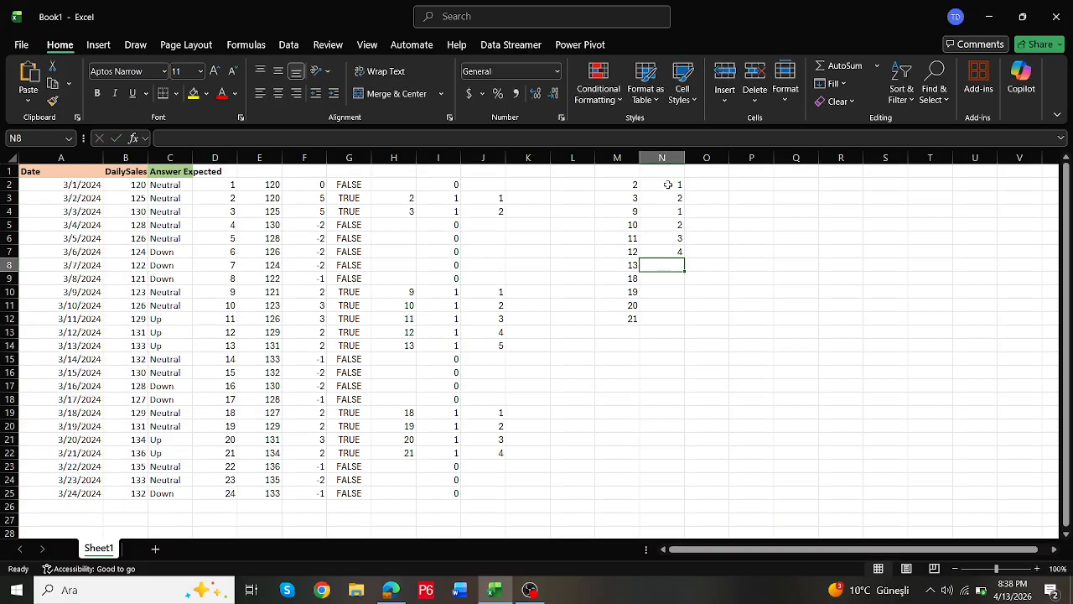
{"action": "type", "text": "5"}
{"action": "key", "text": "Return"}
{"action": "type", "text": "1"}
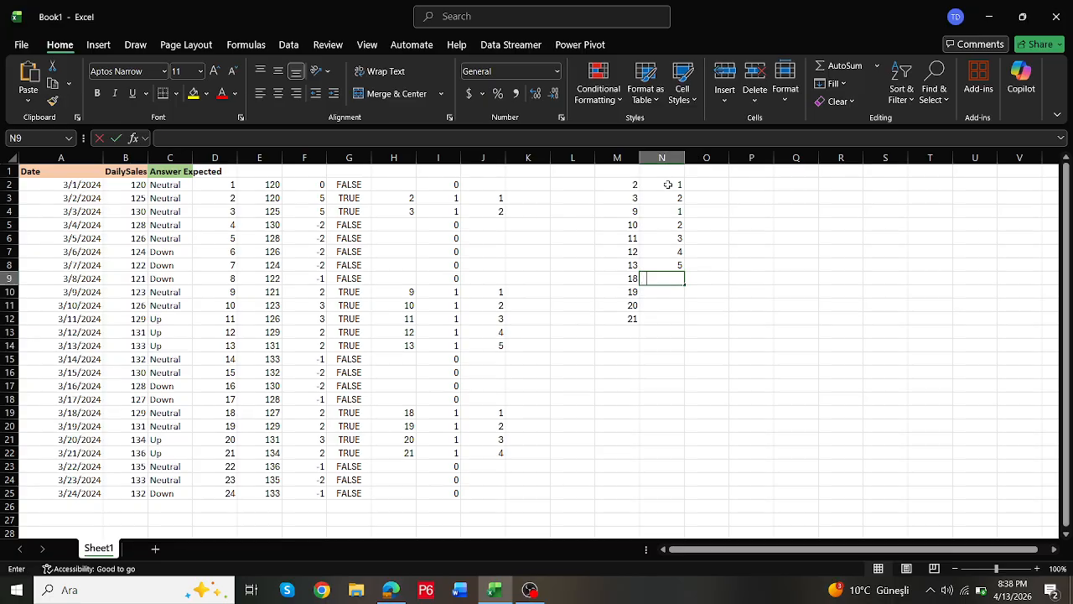
{"action": "key", "text": "Return"}
{"action": "type", "text": "2"}
{"action": "key", "text": "Return"}
{"action": "type", "text": "3"}
{"action": "key", "text": "Return"}
{"action": "type", "text": "4"}
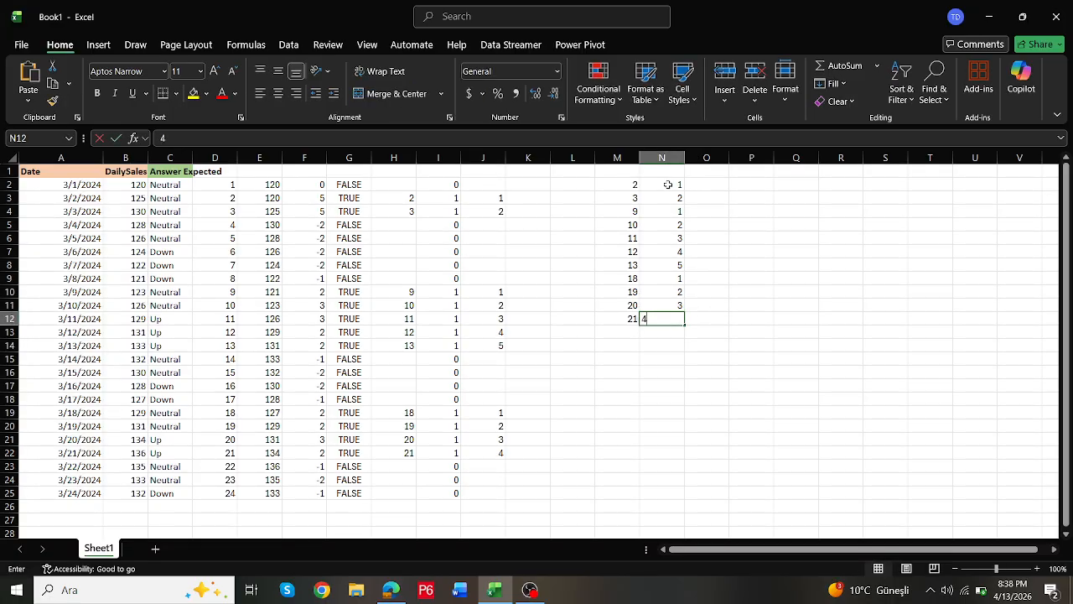
{"action": "key", "text": "Return"}
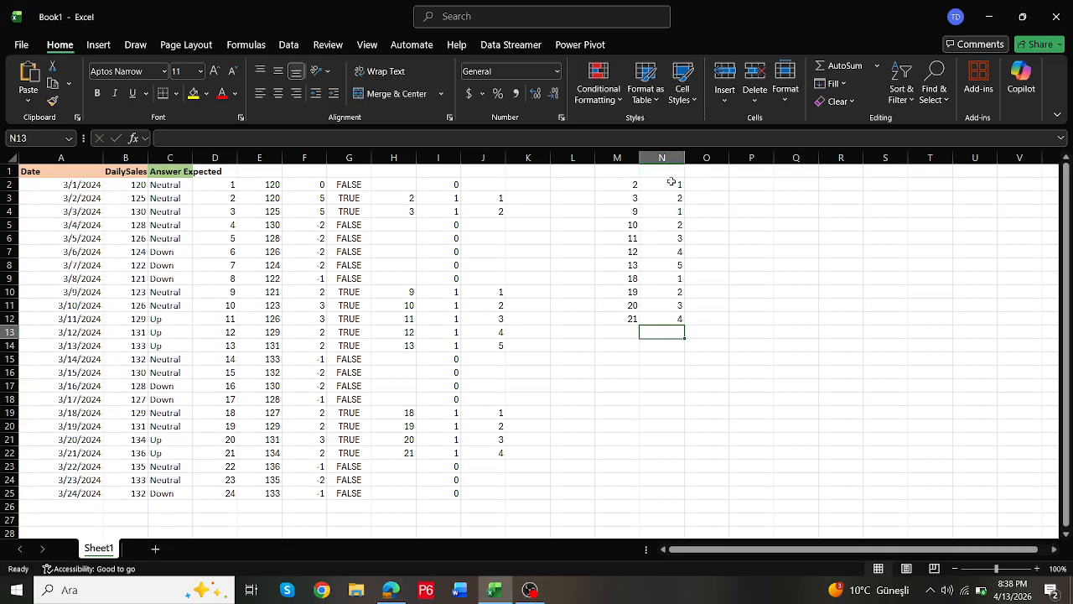
Step: Clear the manual streak counts from column N and select N2
{"action": "left_click_drag", "start_coordinate": [671, 183], "coordinate": [666, 317]}
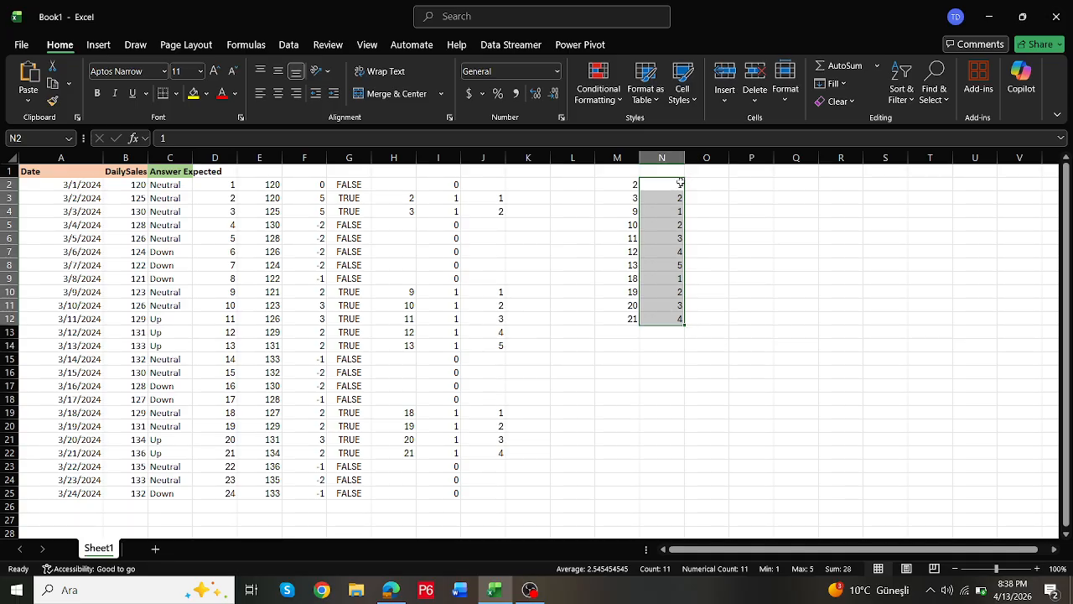
{"action": "left_click", "coordinate": [631, 186]}
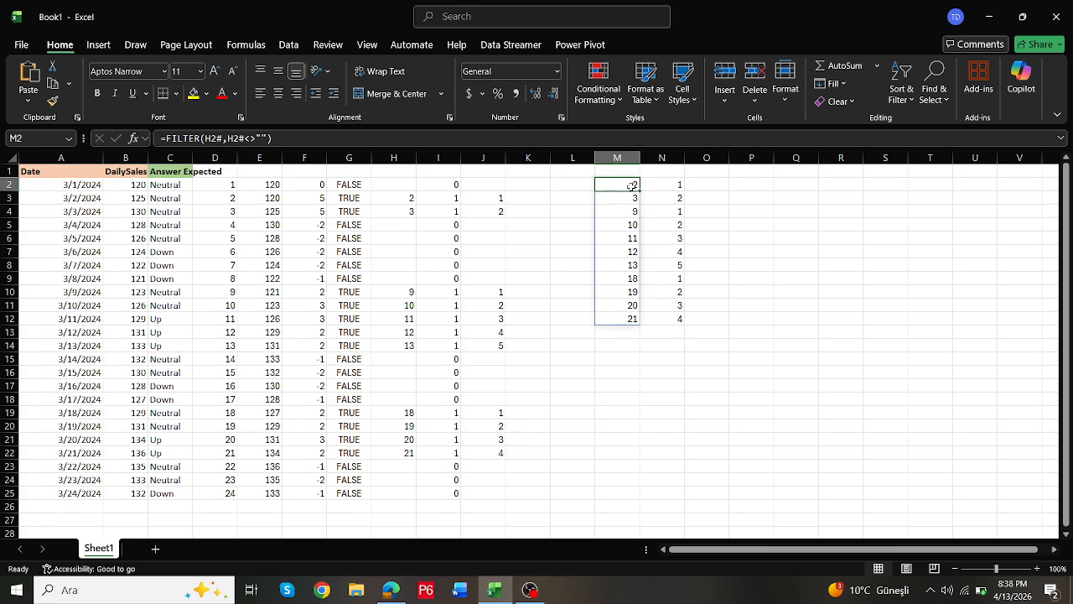
{"action": "left_click", "coordinate": [676, 156]}
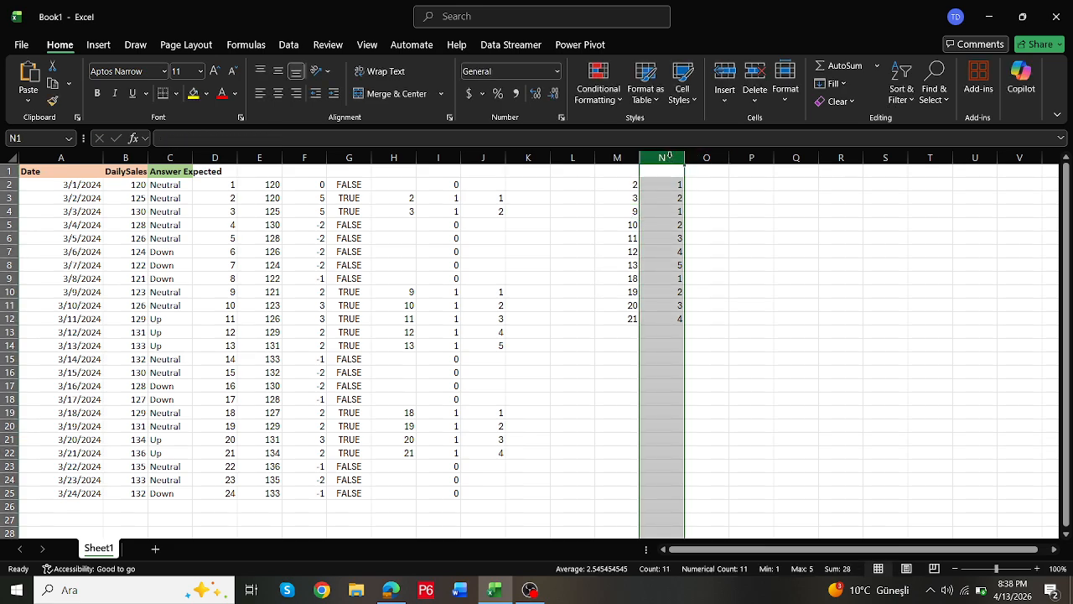
{"action": "key", "text": "Delete"}
{"action": "left_click", "coordinate": [658, 186]}
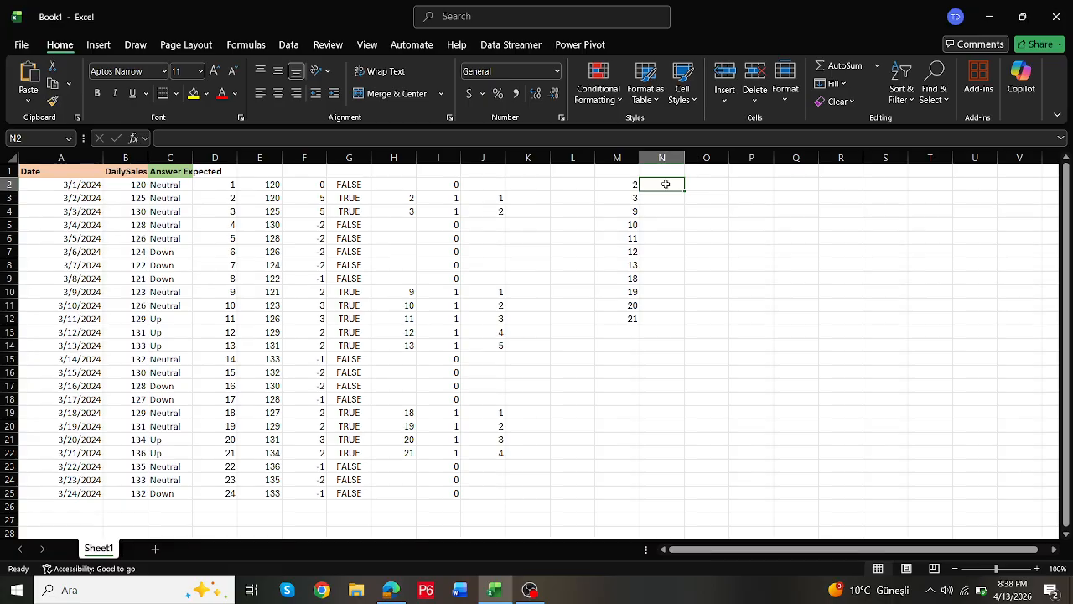
Step: Examine the first run of index numbers in H3:H4 and the blank gap in H5:H9 that follows it
{"action": "left_click", "coordinate": [408, 211]}
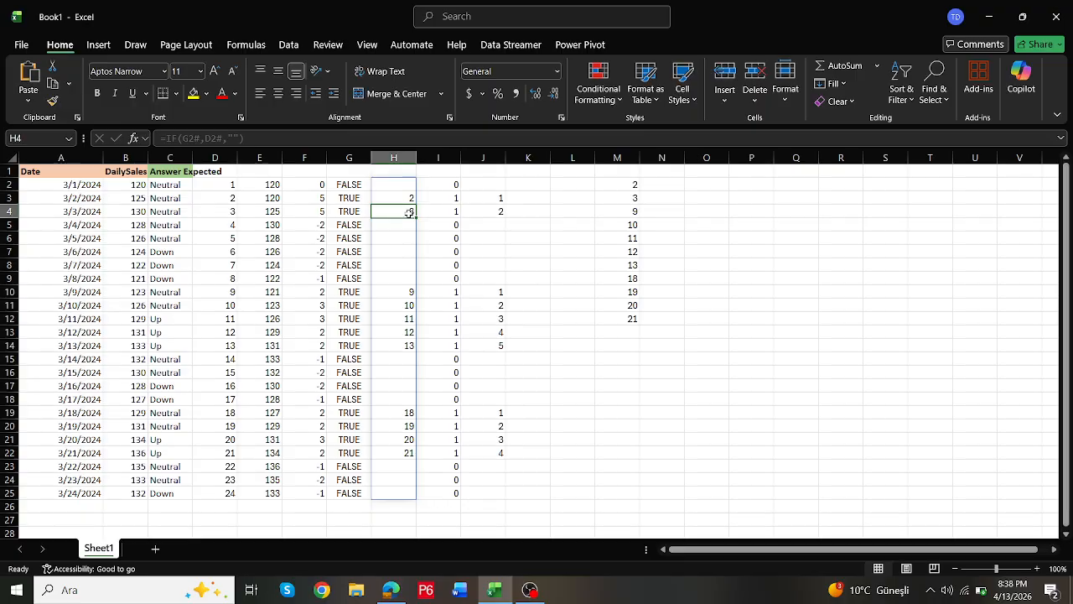
{"action": "left_click_drag", "start_coordinate": [410, 209], "coordinate": [407, 200]}
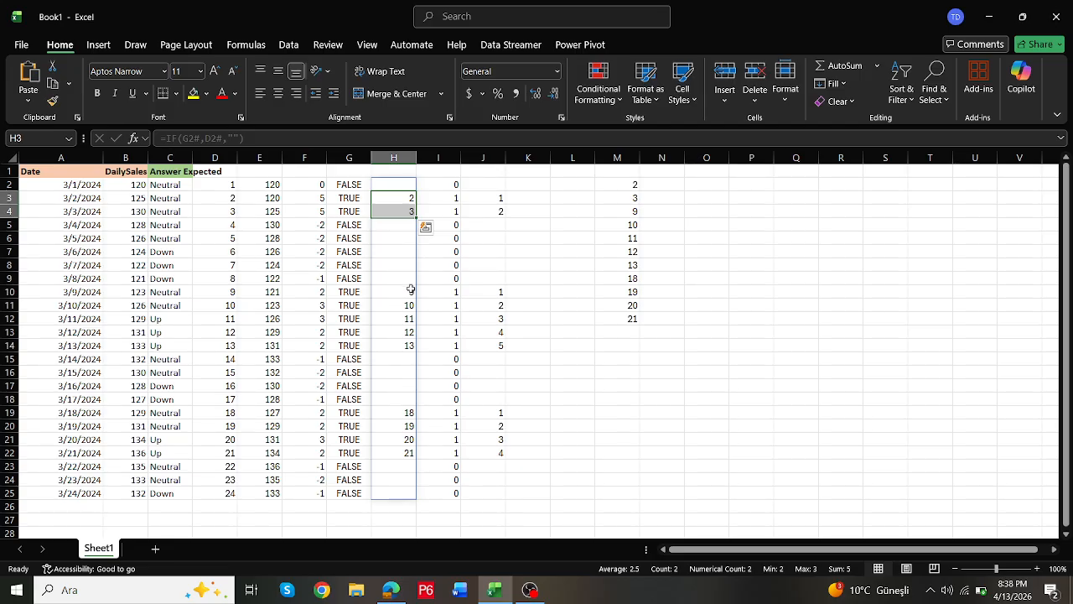
{"action": "left_click_drag", "start_coordinate": [407, 281], "coordinate": [406, 222]}
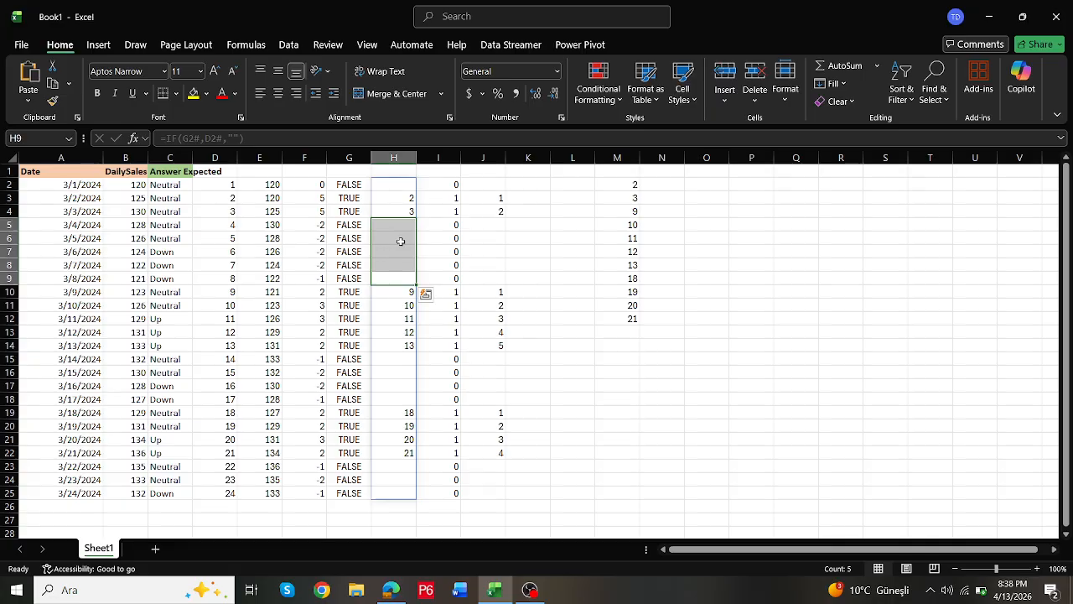
Step: Examine where the second run of index numbers ends in H14, the blank gap in H15:H18 and the next run from H19
{"action": "left_click", "coordinate": [404, 362]}
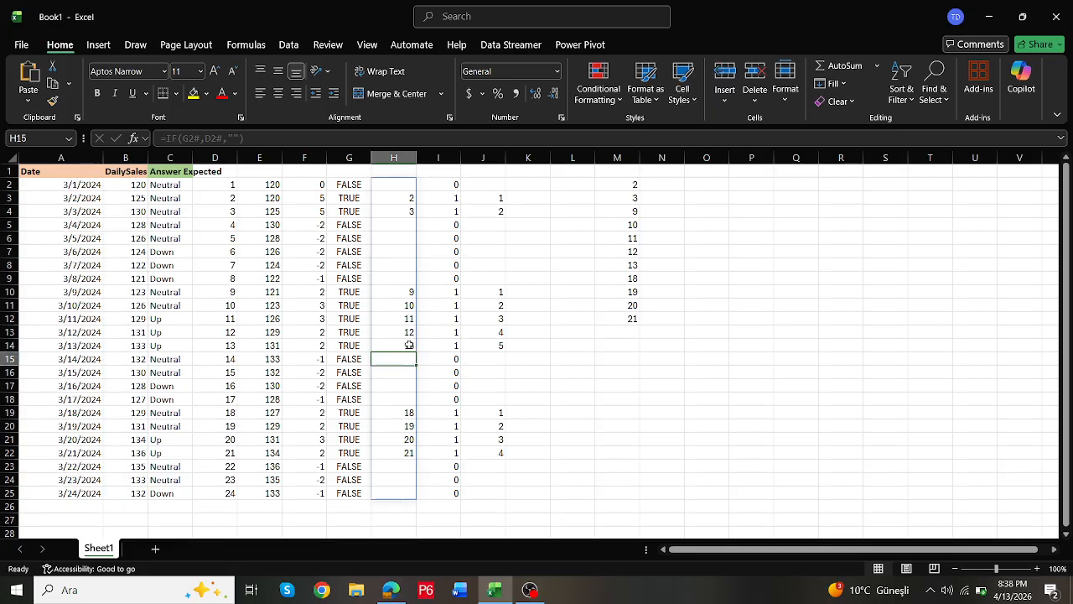
{"action": "left_click", "coordinate": [409, 345]}
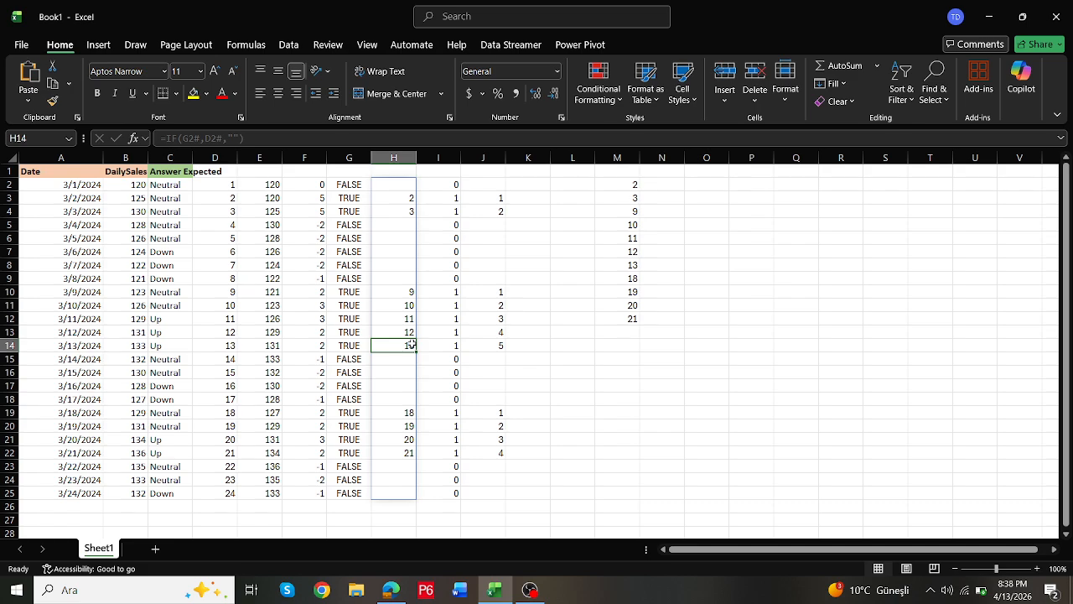
{"action": "left_click", "coordinate": [407, 414]}
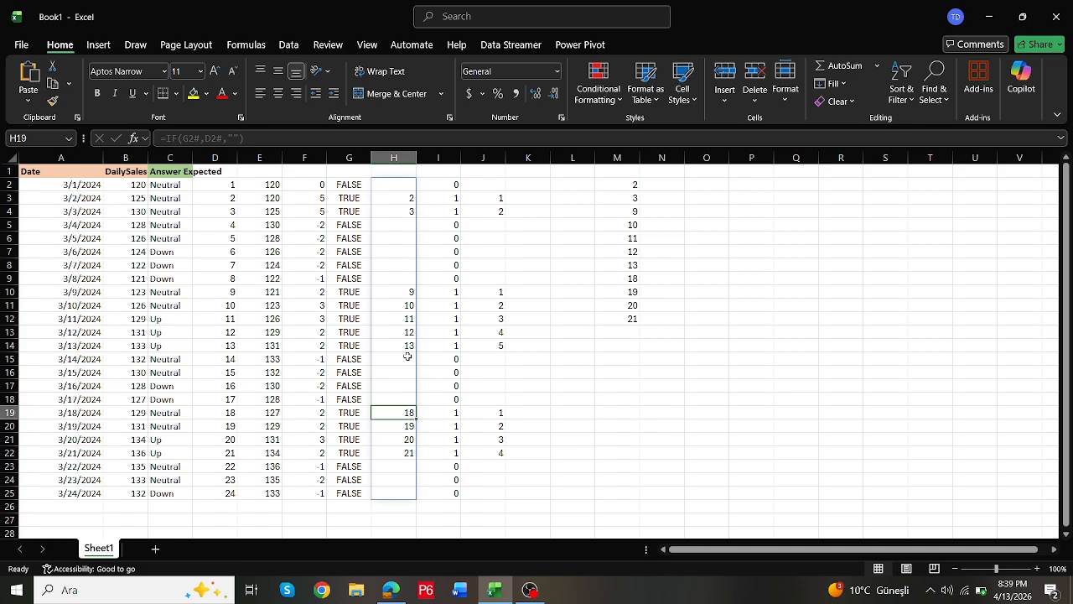
{"action": "left_click_drag", "start_coordinate": [407, 359], "coordinate": [406, 405]}
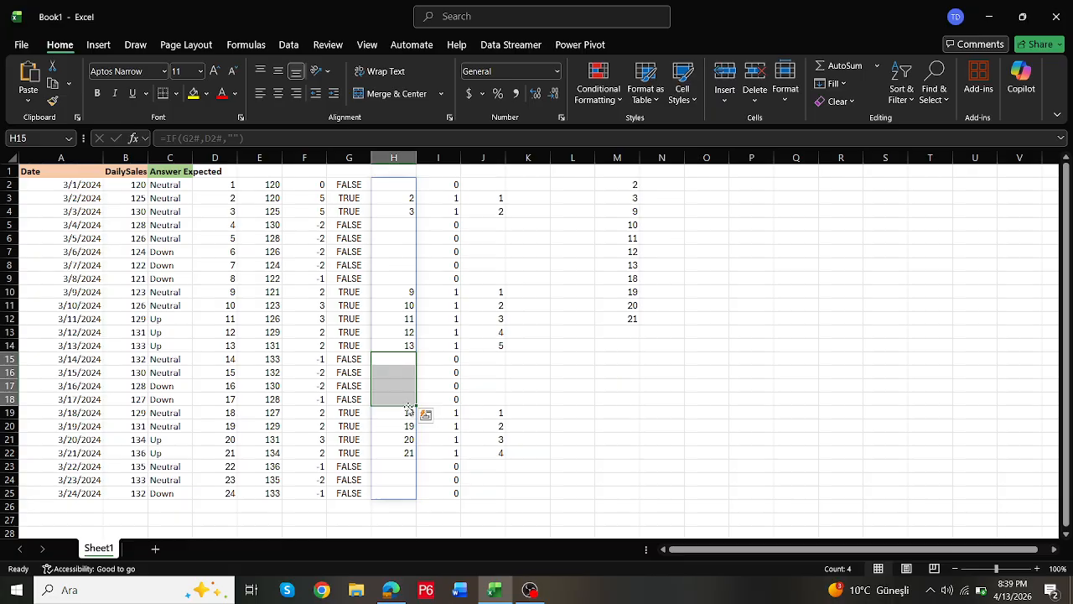
{"action": "left_click_drag", "start_coordinate": [405, 398], "coordinate": [406, 359]}
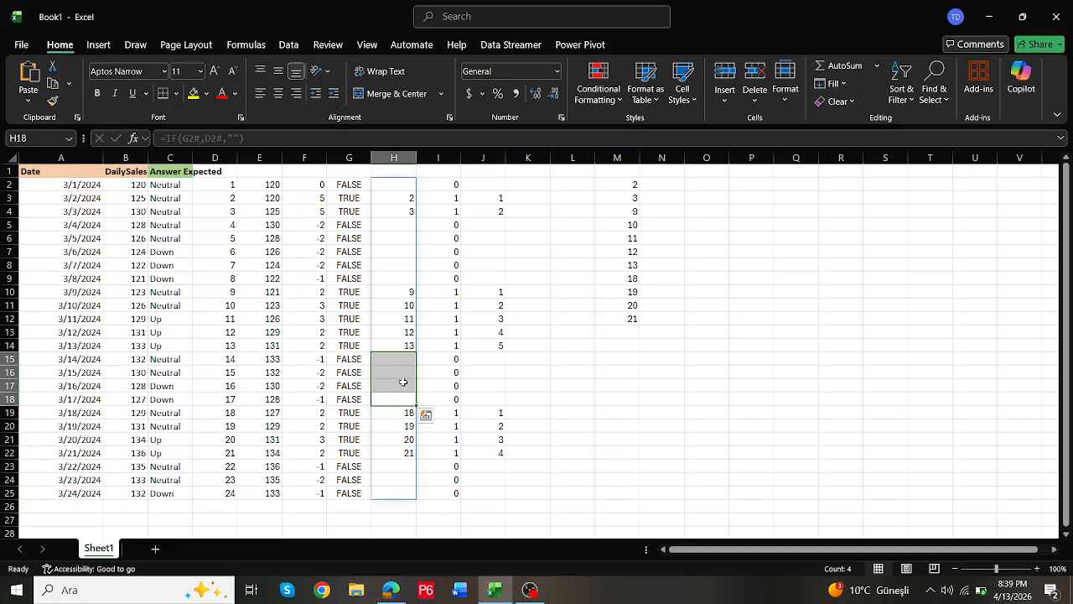
Step: Copy the formula =FILTER(H2#,H2#<>"") from M2 into N2, keeping the cell in edit mode
{"action": "left_click", "coordinate": [632, 184]}
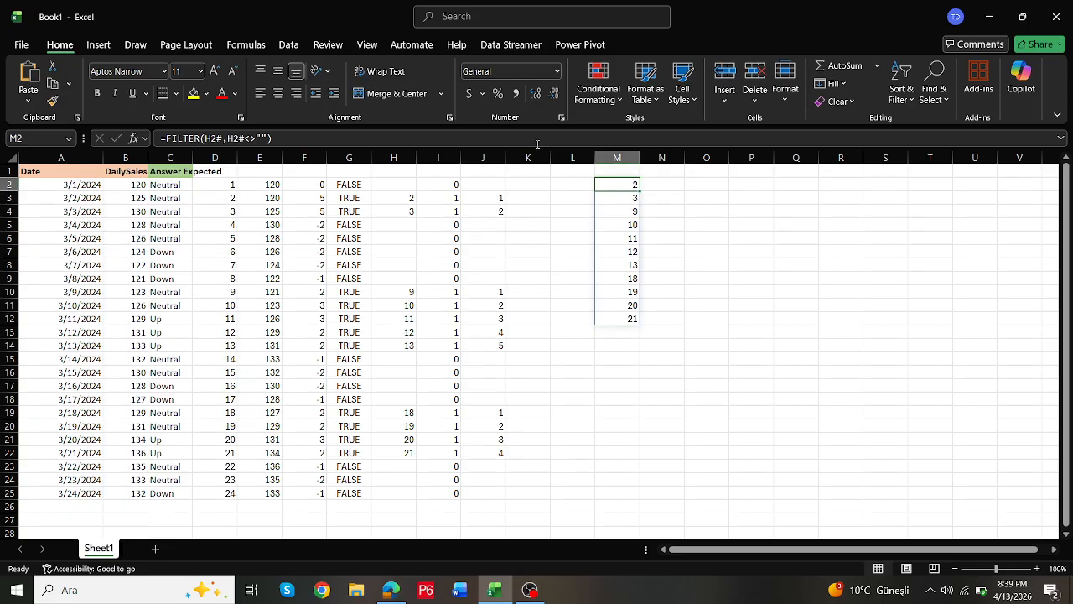
{"action": "left_click", "coordinate": [318, 138]}
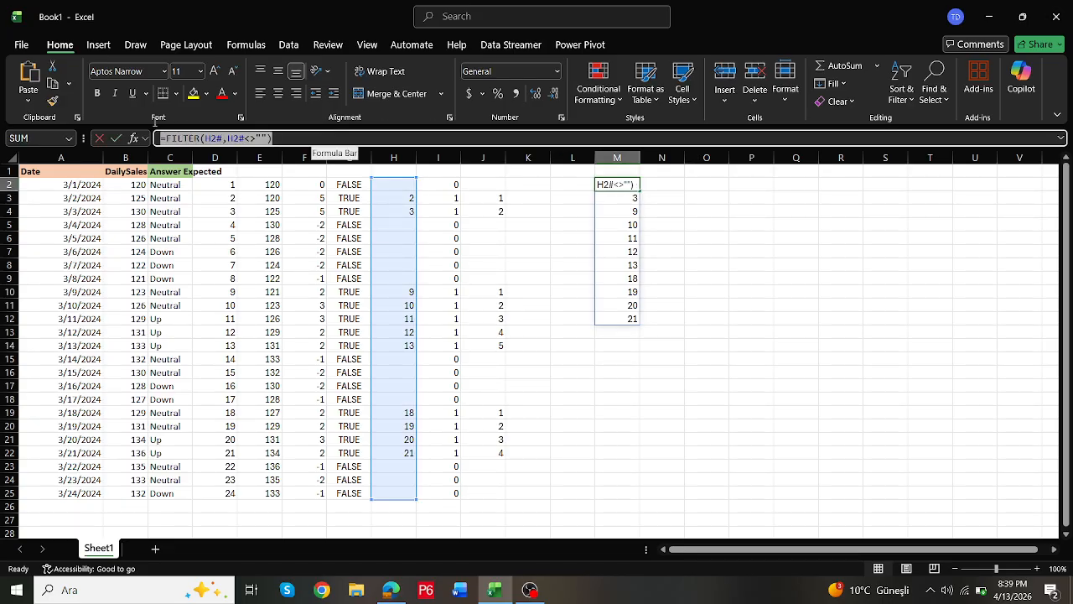
{"action": "key", "text": "Escape"}
{"action": "left_click", "coordinate": [662, 184]}
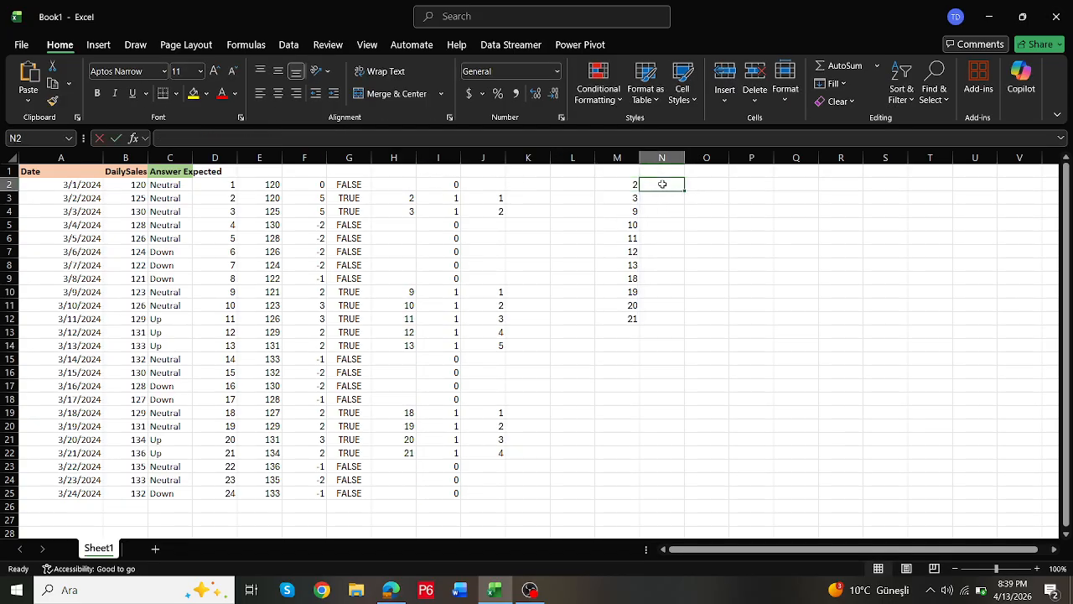
{"action": "double_click", "coordinate": [661, 184]}
{"action": "type", "text": "=FILTER(H2#,H2#<>\"\")"}
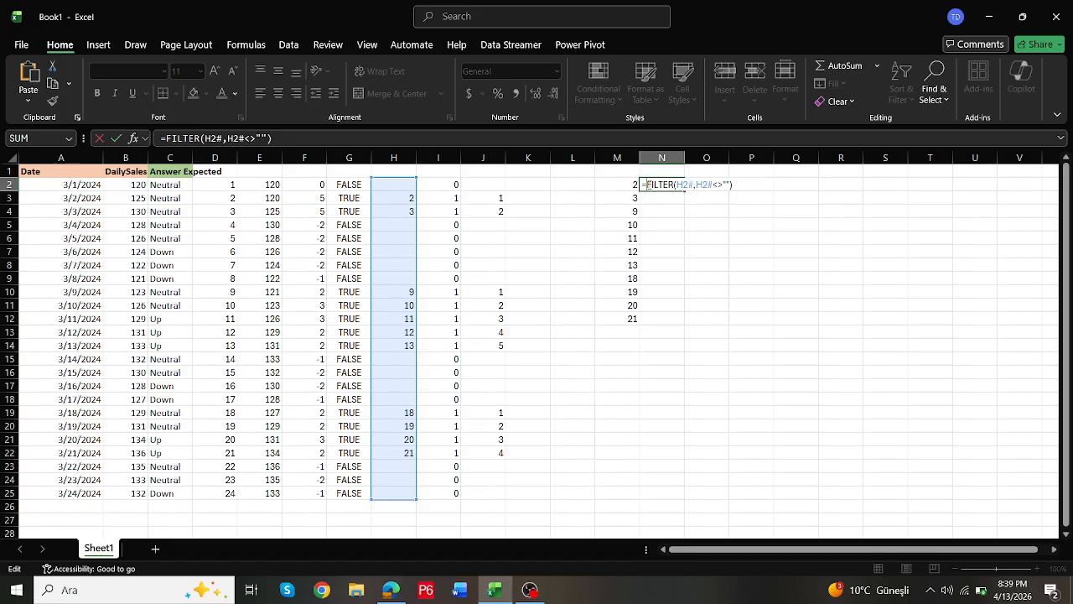
Step: Wrap the N2 filter in DROP to remove its first row, as =DROP(FILTER(H2#,H2#<>""),1)
{"action": "type", "text": "DROP("}
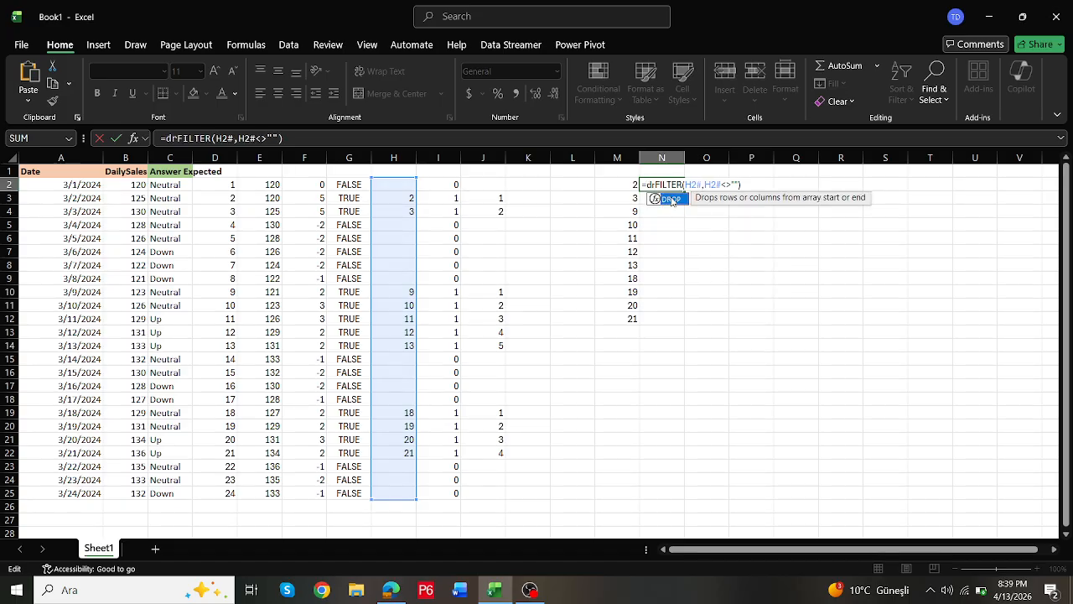
{"action": "type", "text": ","}
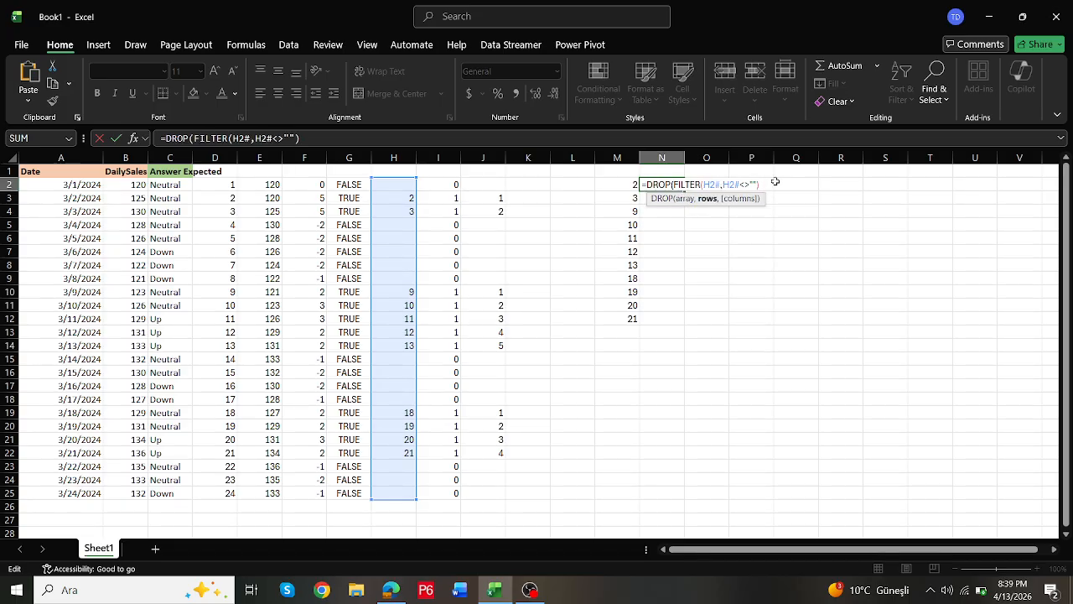
{"action": "type", "text": "1"}
{"action": "key", "text": "Return"}
{"action": "key", "text": "Up"}
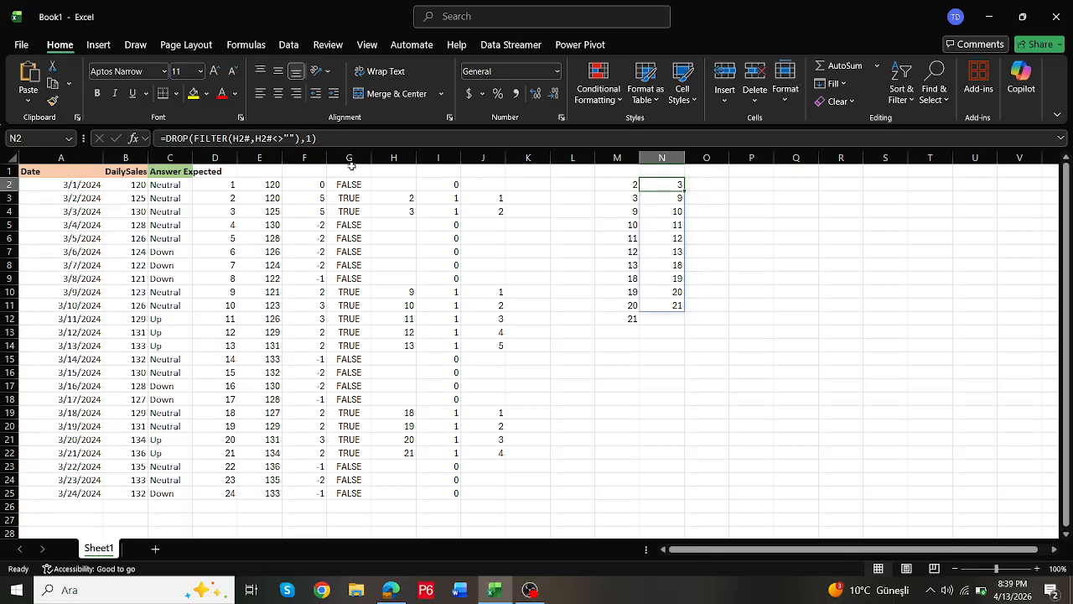
Step: Wrap the N2 formula in VSTACK to append a zero, as =VSTACK(DROP(FILTER(H2#,H2#<>""),1),0), and check the spilled range
{"action": "left_click", "coordinate": [166, 137]}
{"action": "key", "text": "Escape"}
{"action": "left_click", "coordinate": [166, 137]}
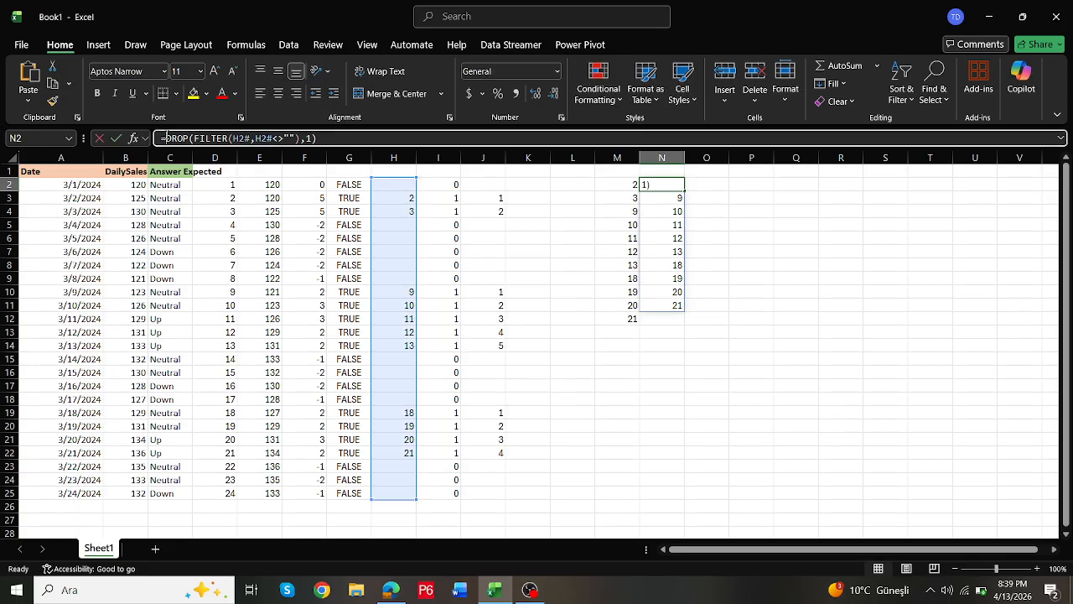
{"action": "type", "text": "v"}
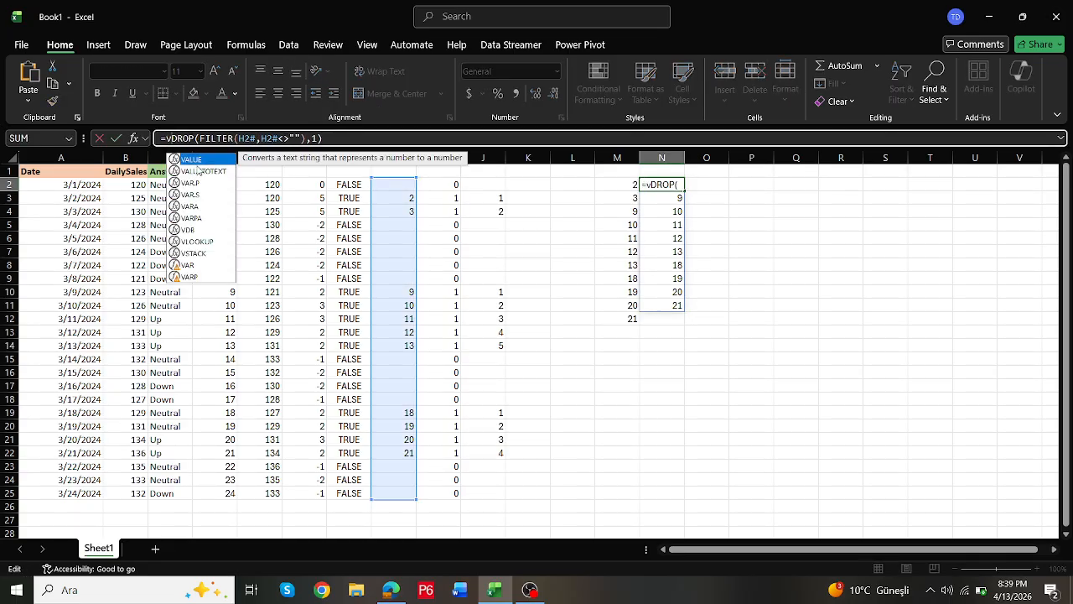
{"action": "type", "text": "s"}
{"action": "double_click", "coordinate": [201, 161]}
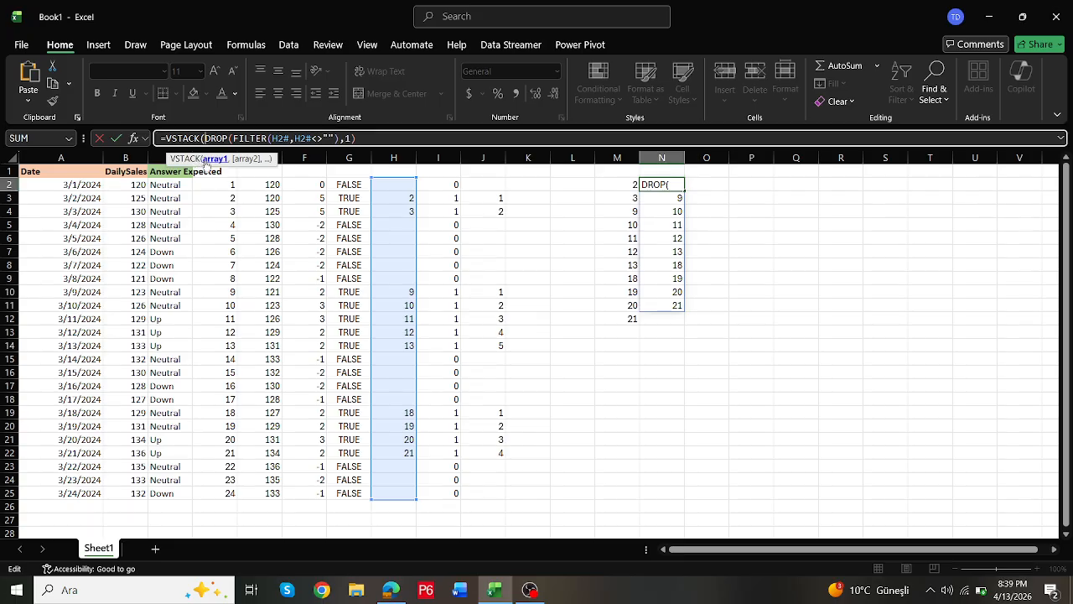
{"action": "left_click", "coordinate": [382, 138]}
{"action": "type", "text": ",0"}
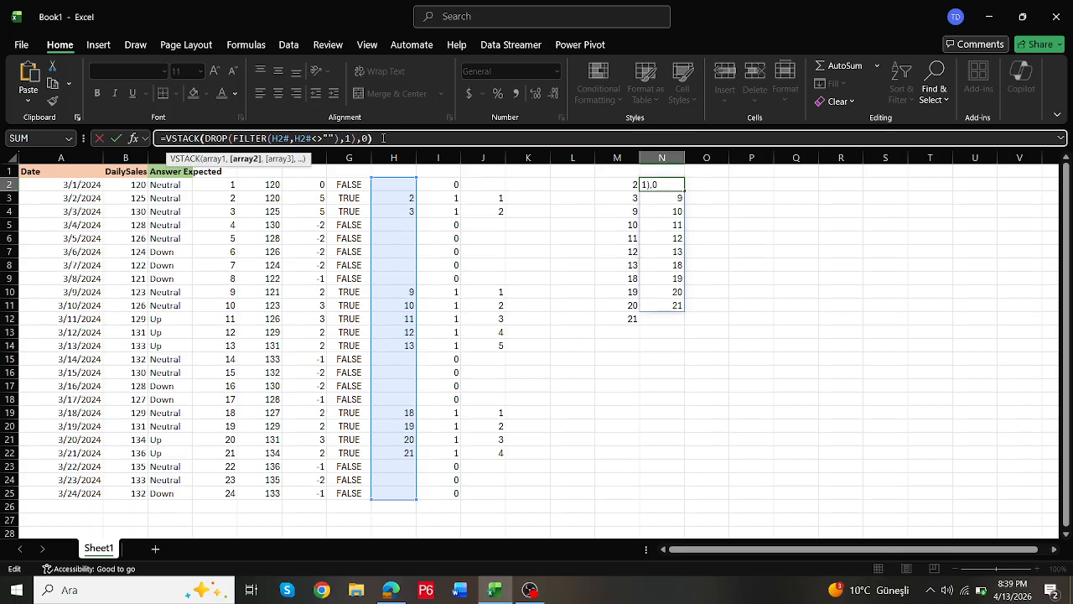
{"action": "key", "text": "Return"}
{"action": "key", "text": "Up"}
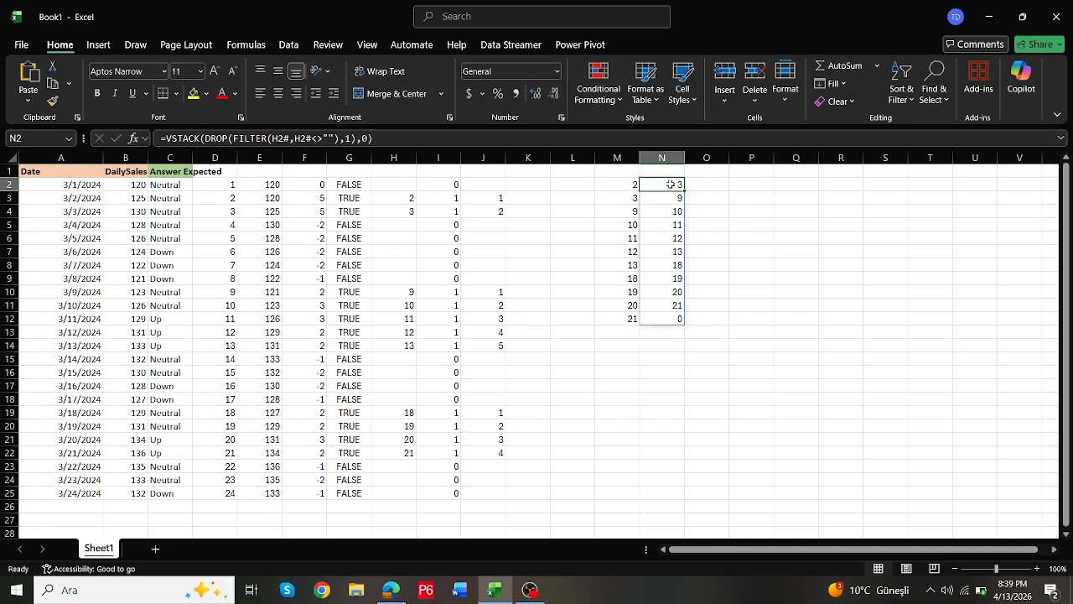
{"action": "left_click_drag", "start_coordinate": [670, 184], "coordinate": [676, 319]}
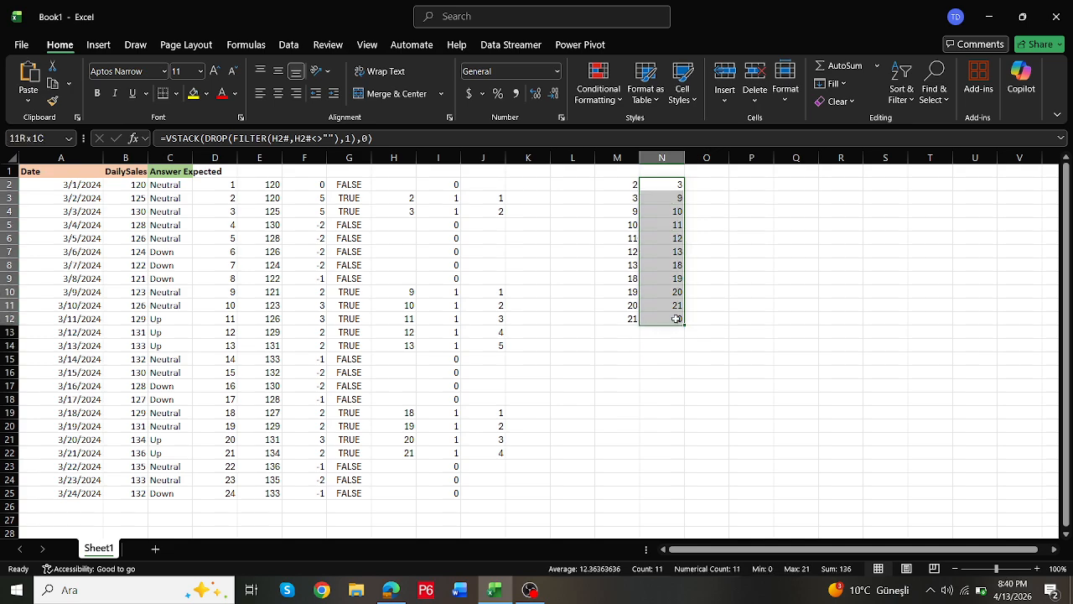
Step: Enter =N2#-M2# in O2 to get the difference between each shifted index number and the original one
{"action": "left_click", "coordinate": [701, 186]}
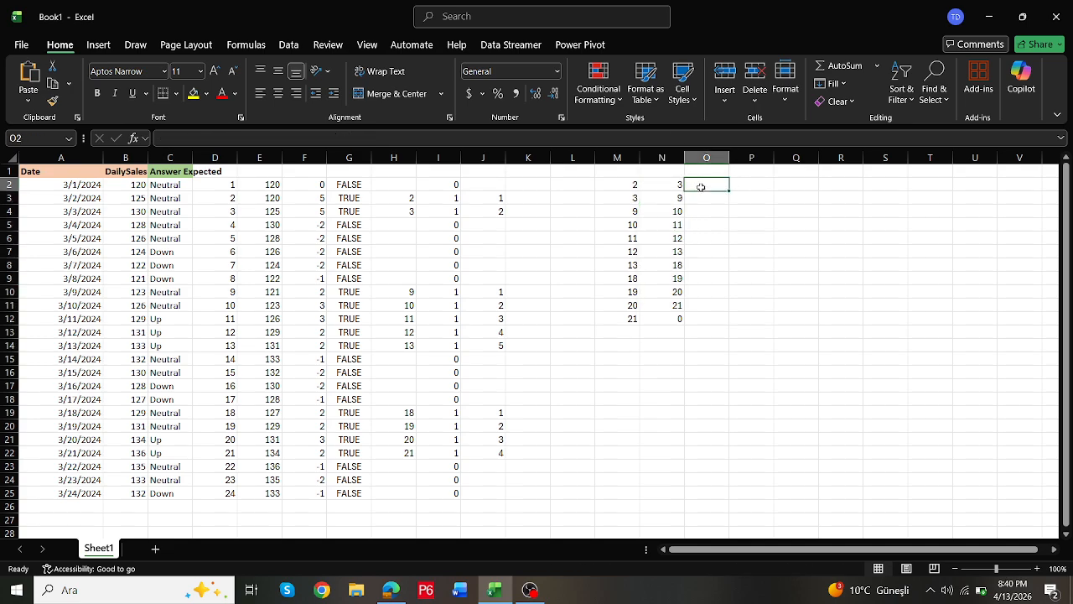
{"action": "type", "text": "="}
{"action": "left_click_drag", "start_coordinate": [676, 184], "coordinate": [676, 323]}
{"action": "type", "text": "-"}
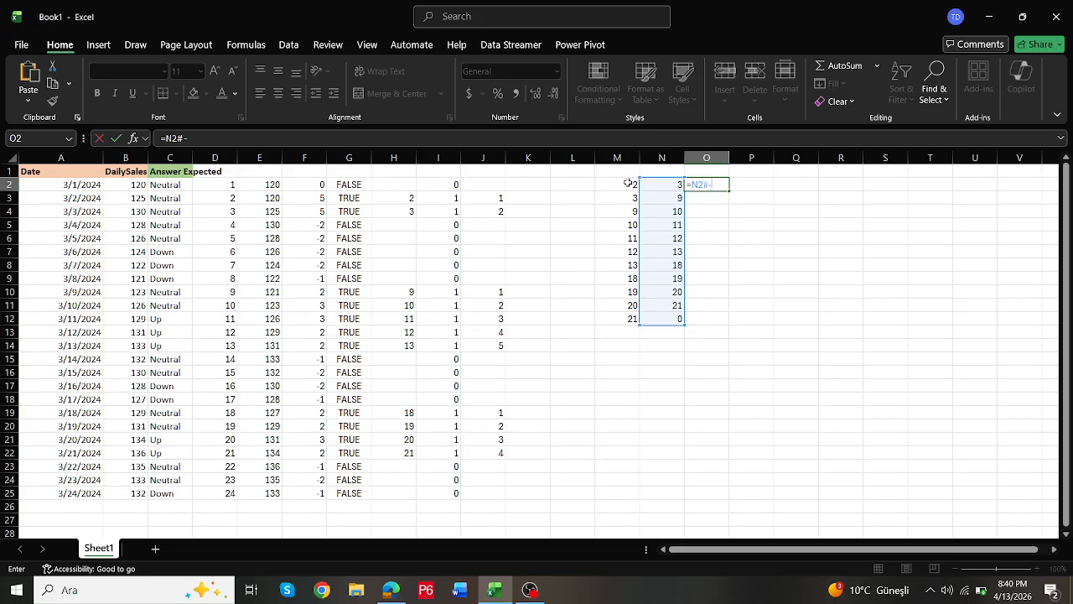
{"action": "left_click_drag", "start_coordinate": [628, 183], "coordinate": [614, 316]}
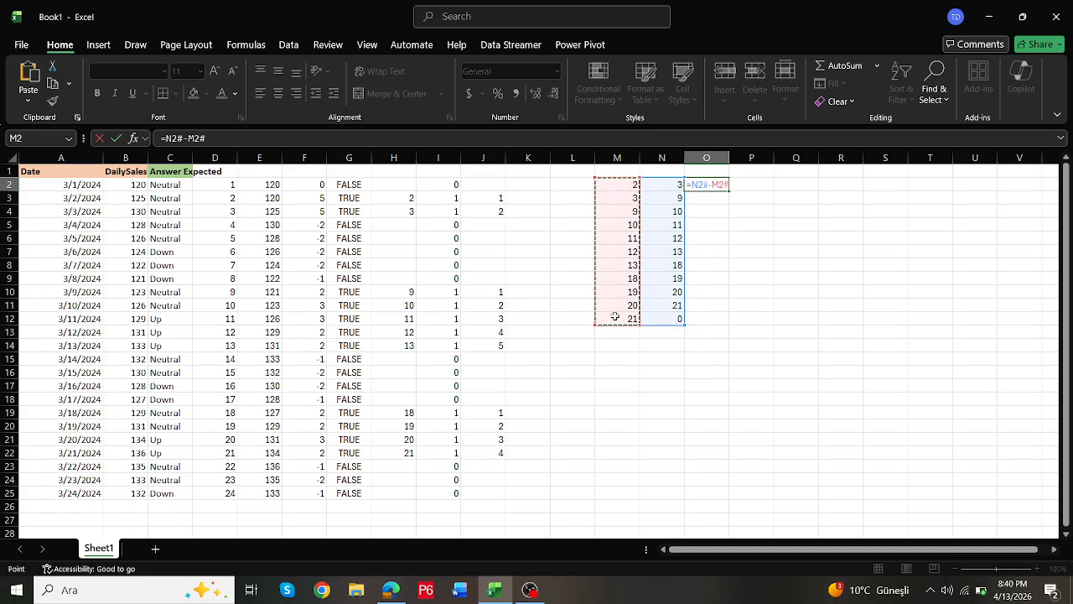
{"action": "key", "text": "Return"}
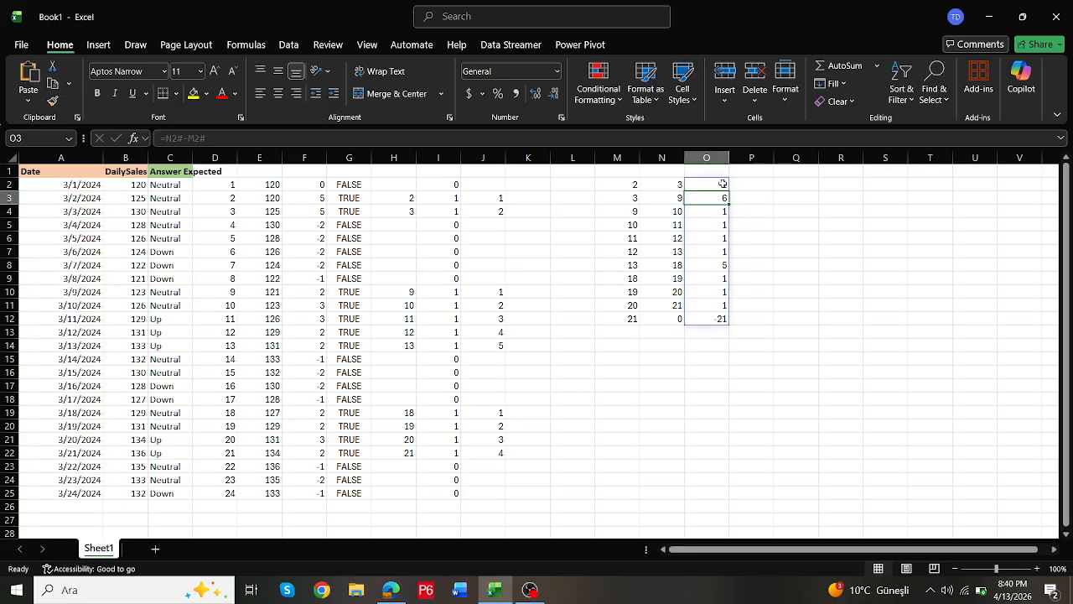
{"action": "left_click", "coordinate": [722, 183]}
{"action": "left_click", "coordinate": [745, 182]}
{"action": "type", "text": "="}
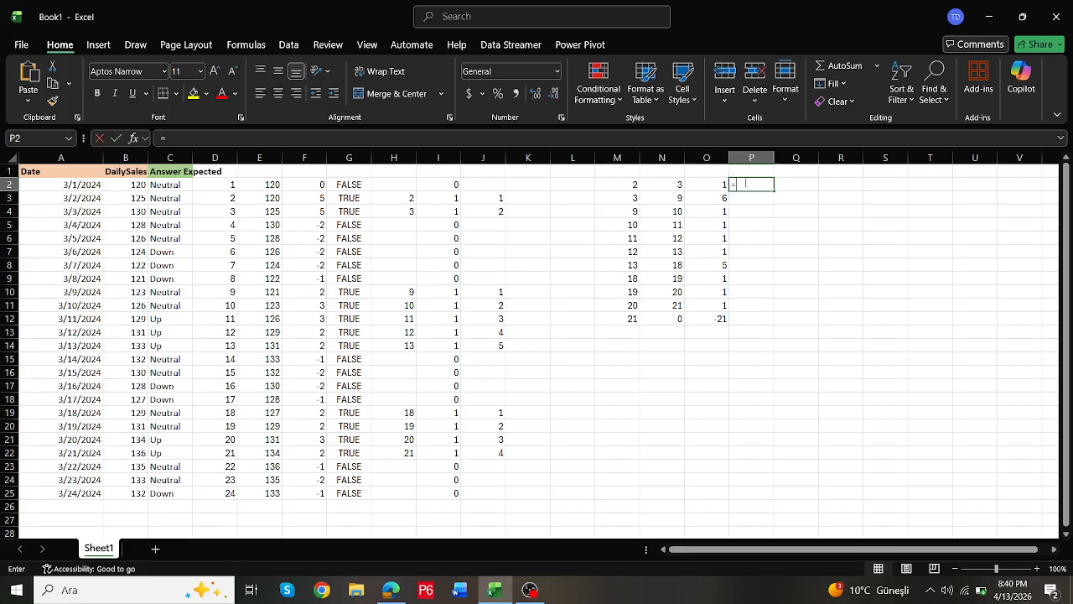
{"action": "left_click_drag", "start_coordinate": [723, 188], "coordinate": [715, 318]}
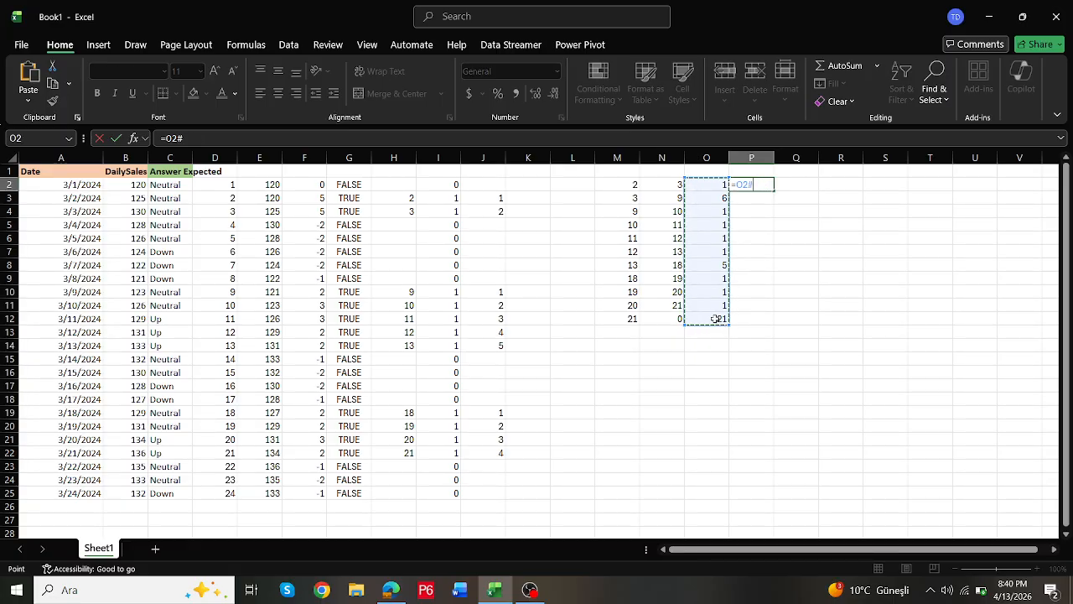
{"action": "key", "text": "Escape"}
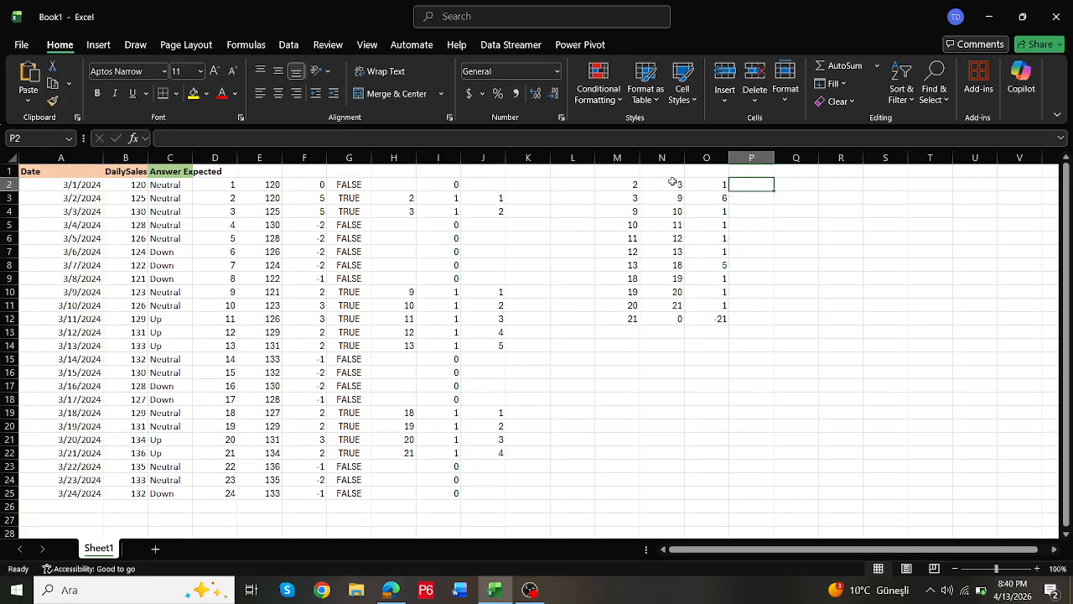
{"action": "left_click", "coordinate": [674, 183]}
{"action": "left_click", "coordinate": [718, 182]}
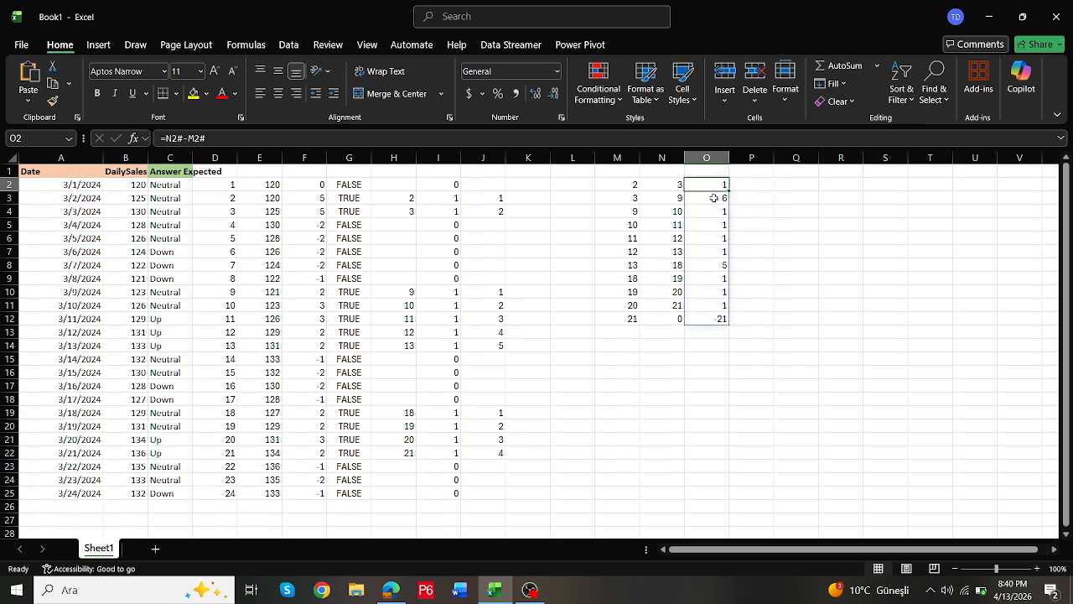
Step: Enter =O2#>1 in P2 to flag differences greater than 1, and compare the flag in P4 with its index numbers
{"action": "left_click", "coordinate": [744, 185]}
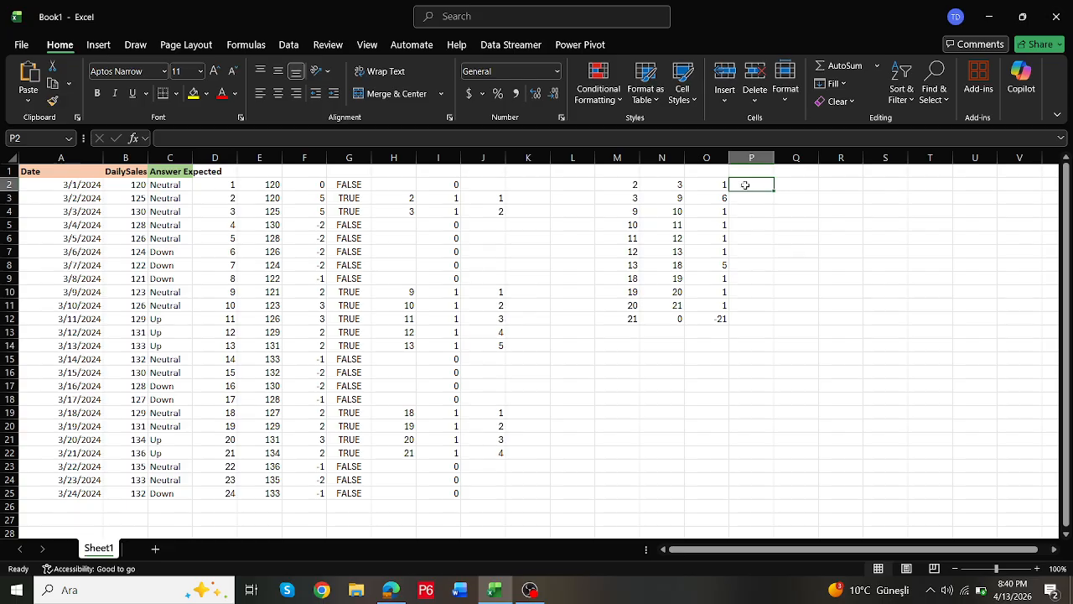
{"action": "type", "text": "="}
{"action": "left_click_drag", "start_coordinate": [722, 183], "coordinate": [714, 324]}
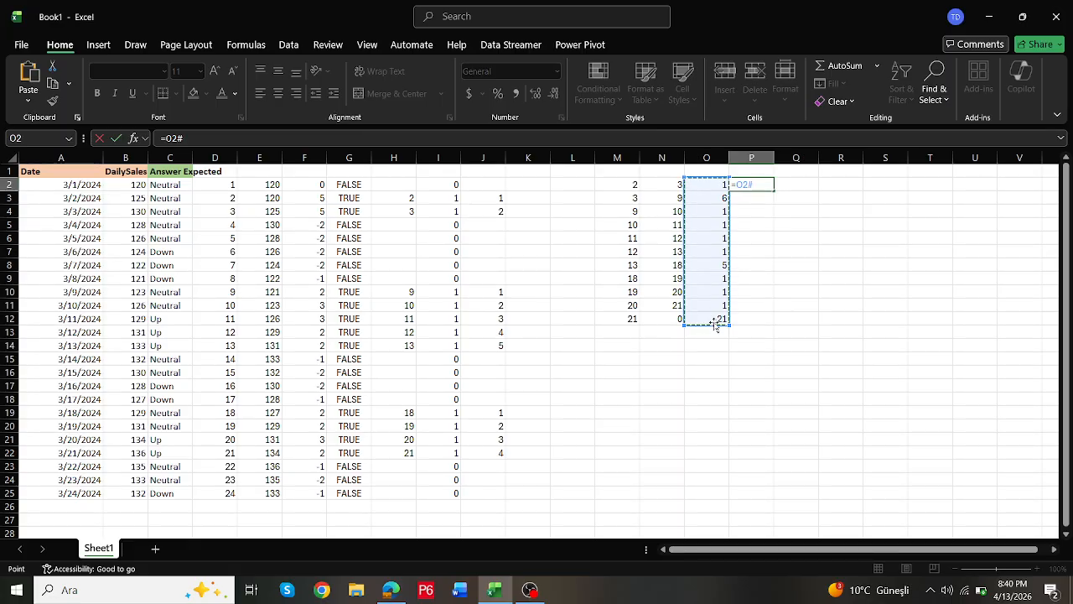
{"action": "type", "text": ">1"}
{"action": "key", "text": "Return"}
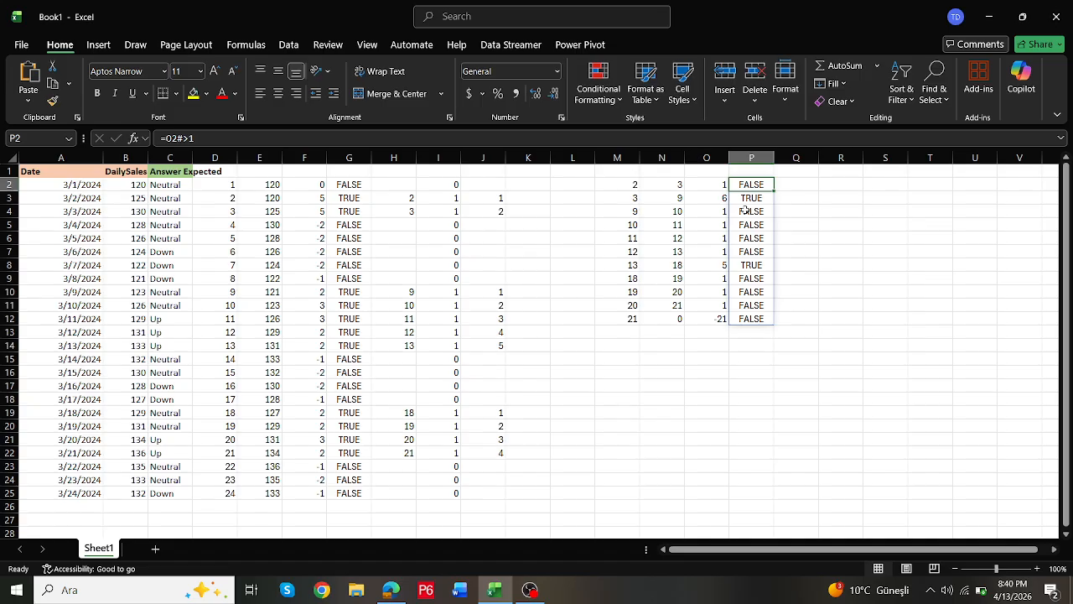
{"action": "left_click", "coordinate": [744, 210]}
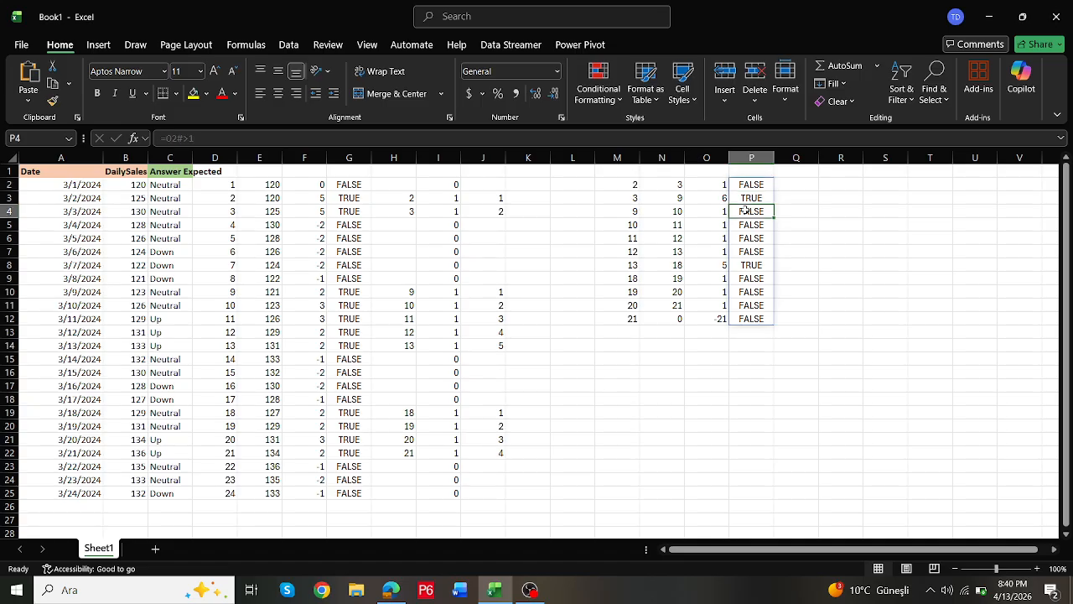
{"action": "left_click", "coordinate": [679, 210]}
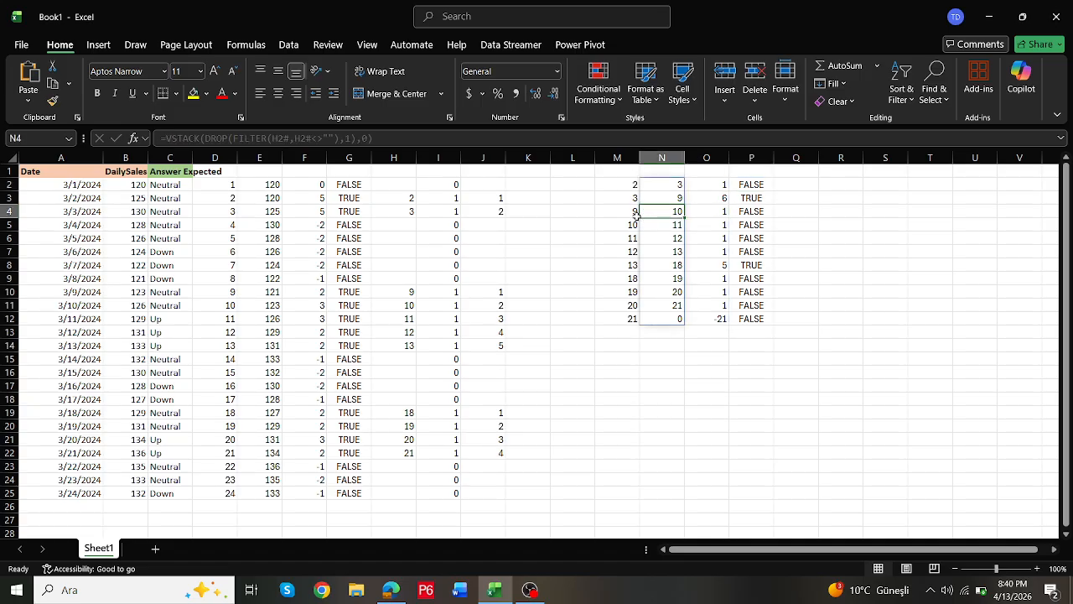
Step: Change DROP's row argument in the N2 formula to -1 so it removes the last row instead of the first
{"action": "left_click", "coordinate": [662, 183]}
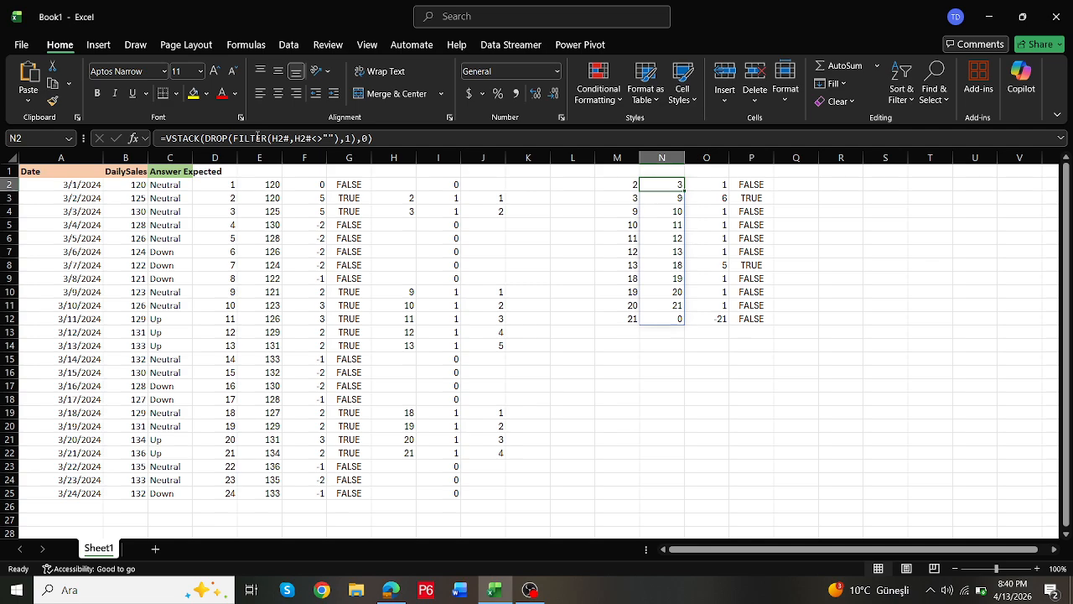
{"action": "left_click", "coordinate": [347, 138]}
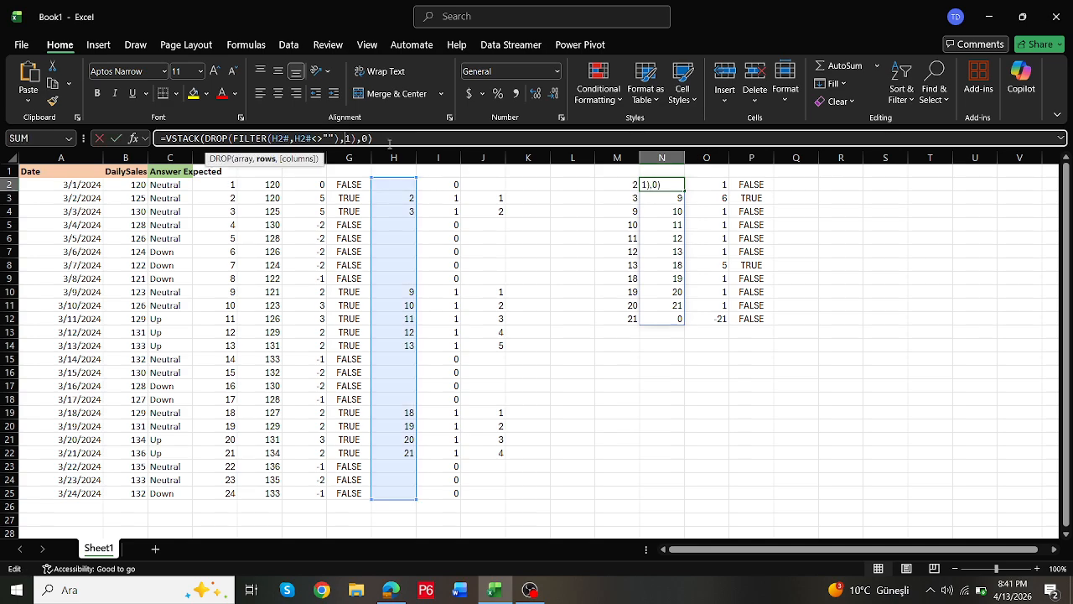
{"action": "type", "text": "-"}
{"action": "key", "text": "ctrl+Return"}
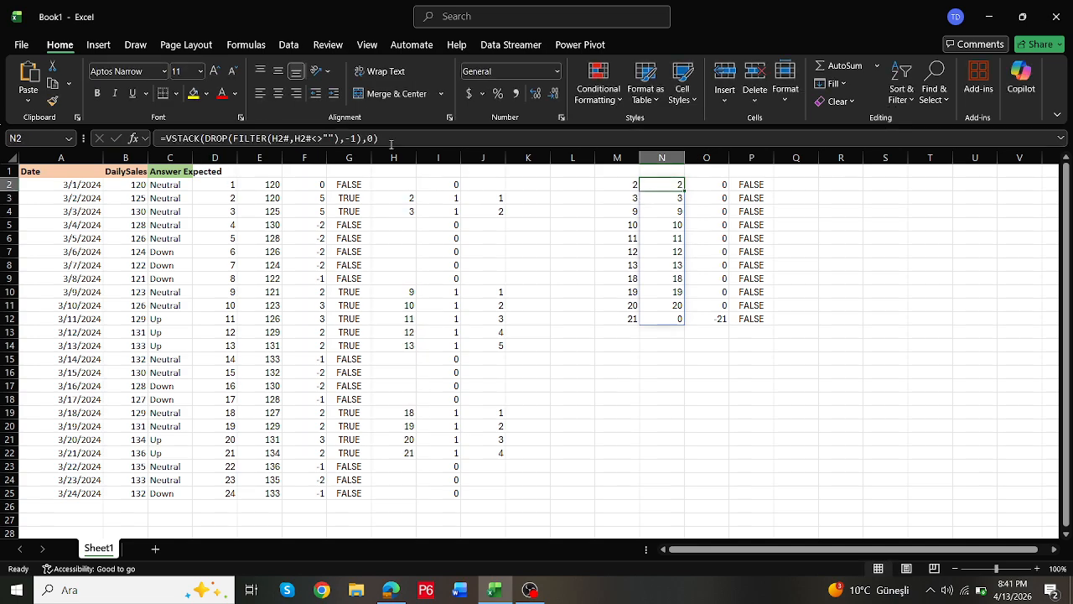
Step: Move the stacked zero to the front of the N2 formula, as =VSTACK(0,DROP(FILTER(H2#,H2#<>""),-1)), and check the spilled range
{"action": "left_click", "coordinate": [202, 138]}
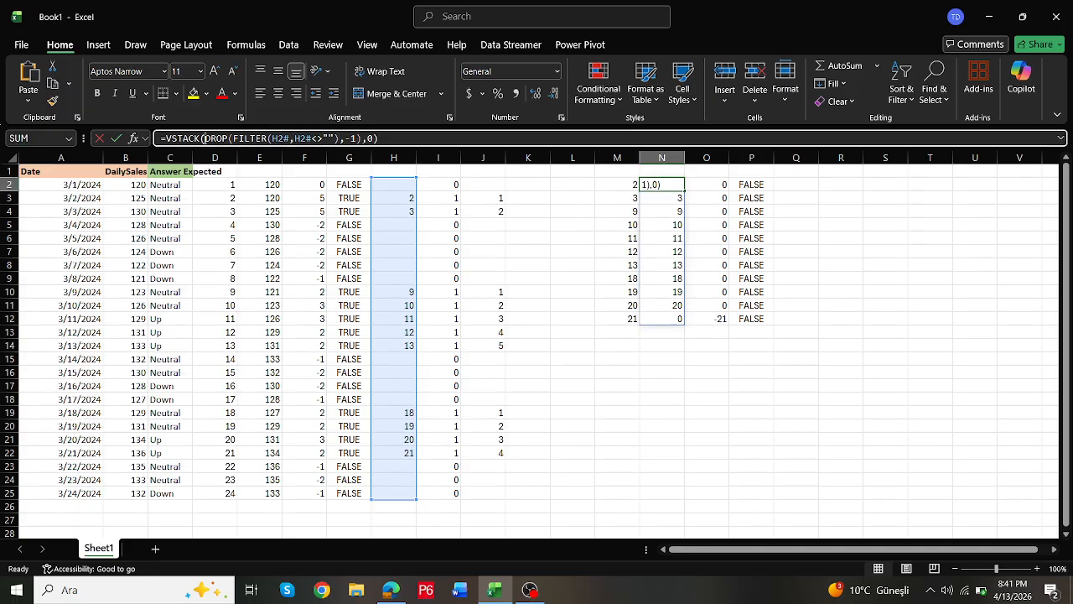
{"action": "type", "text": "0"}
{"action": "key", "text": "BackSpace"}
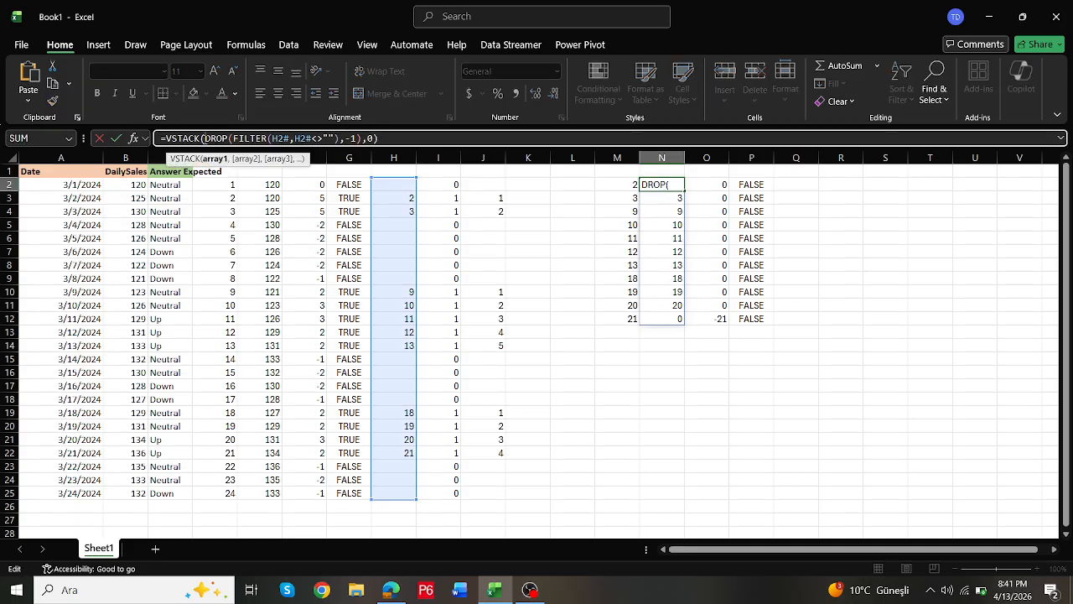
{"action": "type", "text": "0"}
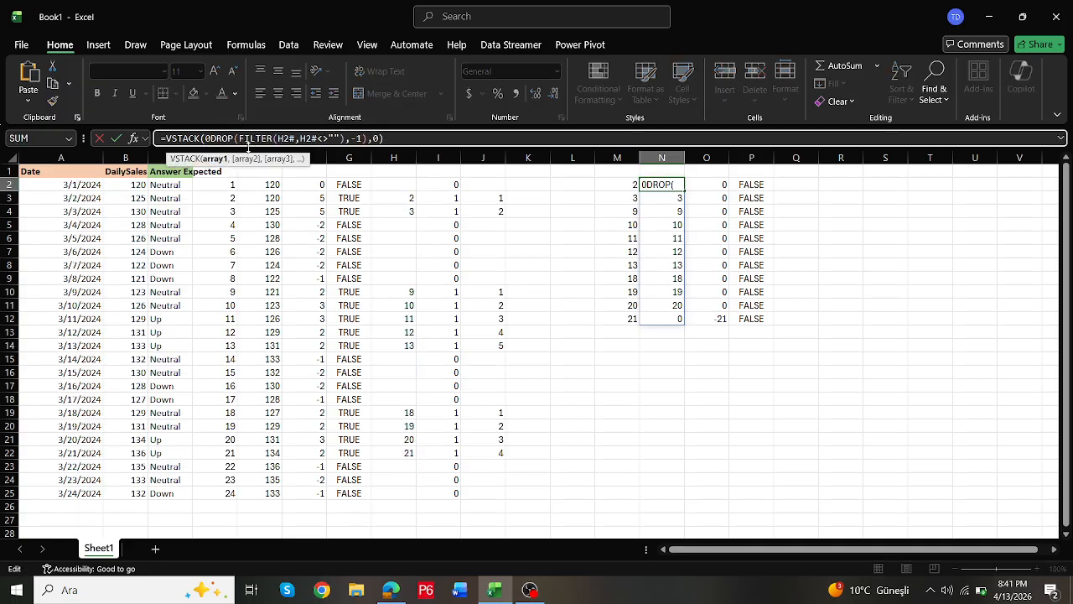
{"action": "type", "text": ","}
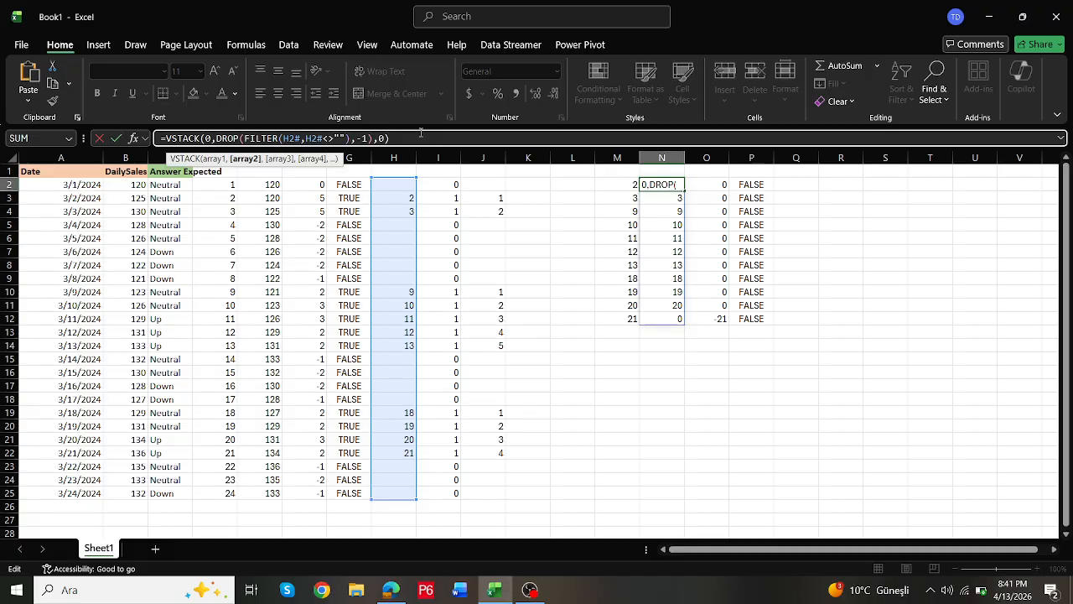
{"action": "left_click", "coordinate": [417, 138]}
{"action": "key", "text": "BackSpace"}
{"action": "key", "text": "BackSpace"}
{"action": "key", "text": "BackSpace"}
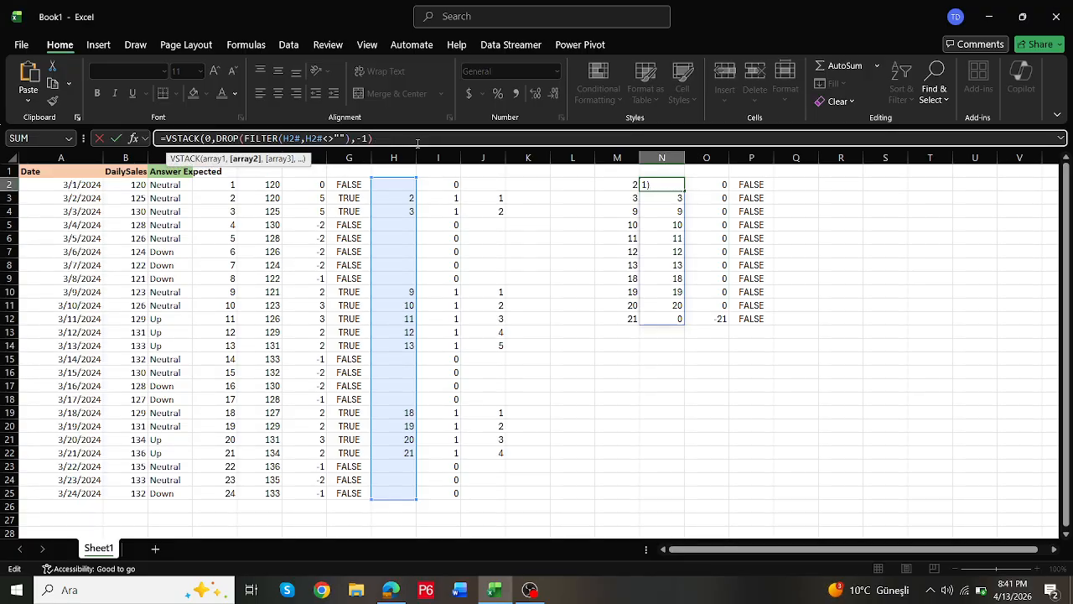
{"action": "type", "text": ")"}
{"action": "key", "text": "ctrl+Return"}
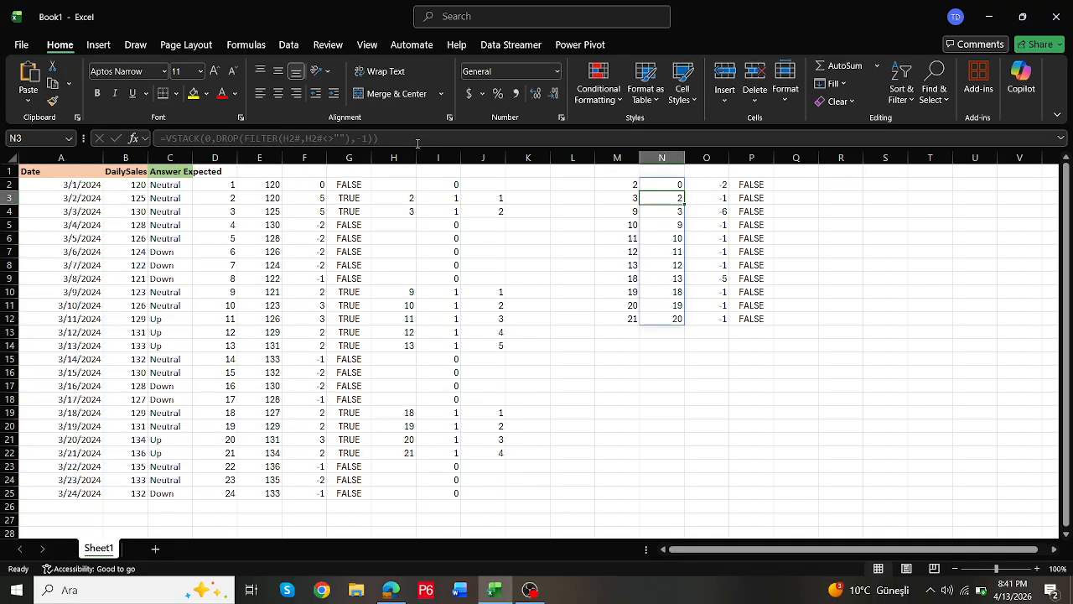
{"action": "left_click", "coordinate": [665, 210]}
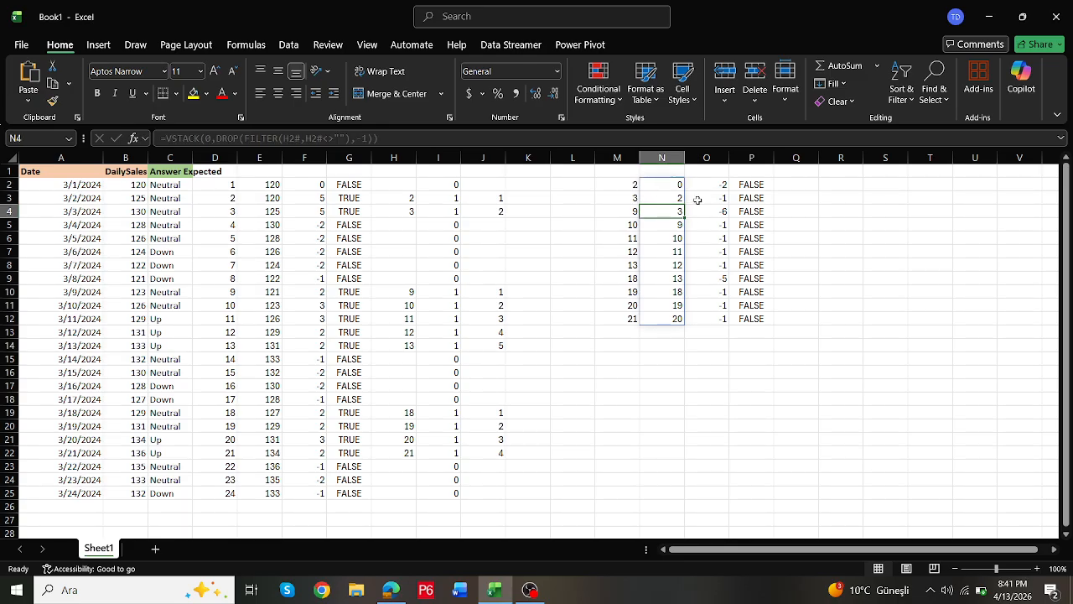
Step: Reverse the subtraction in O2 to =M2#-N2# and compare the index pairs in columns M and N for rows 2 to 4
{"action": "left_click", "coordinate": [706, 192]}
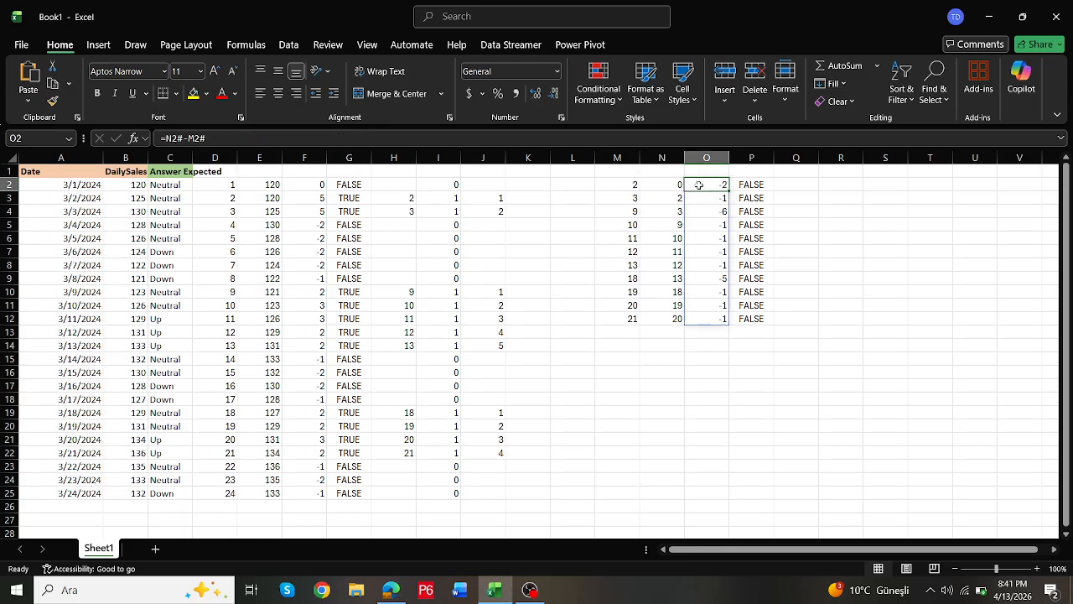
{"action": "left_click", "coordinate": [184, 138]}
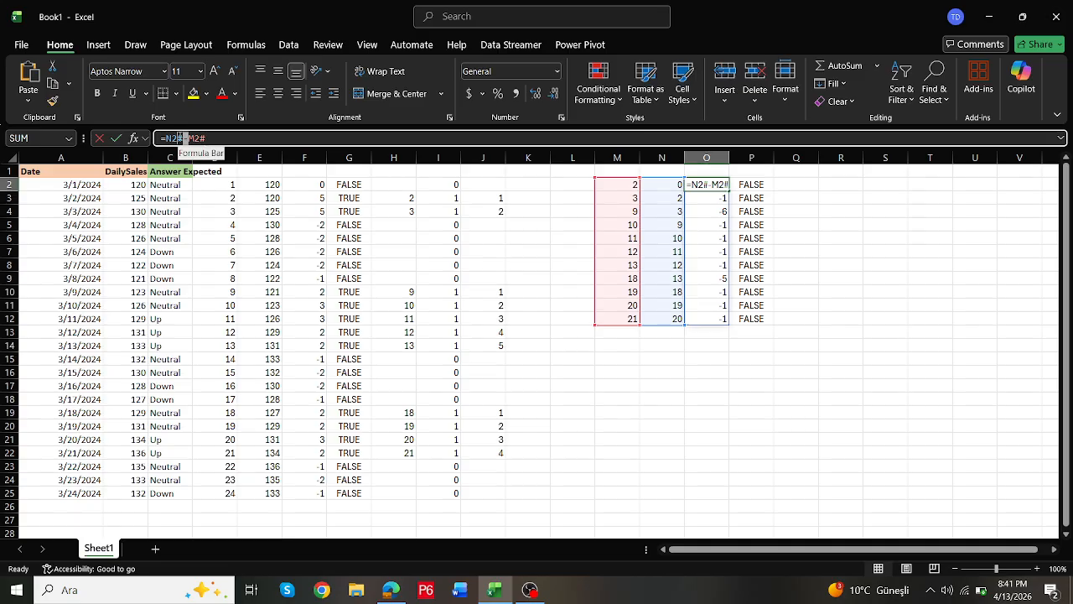
{"action": "double_click", "coordinate": [174, 138]}
{"action": "key", "text": "BackSpace"}
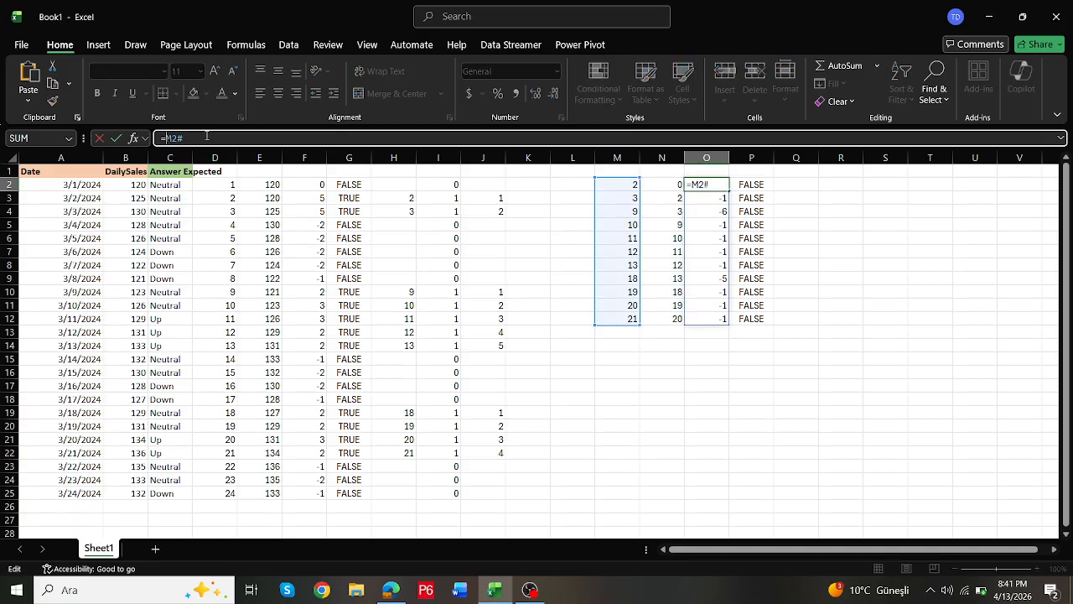
{"action": "type", "text": "-N2#-"}
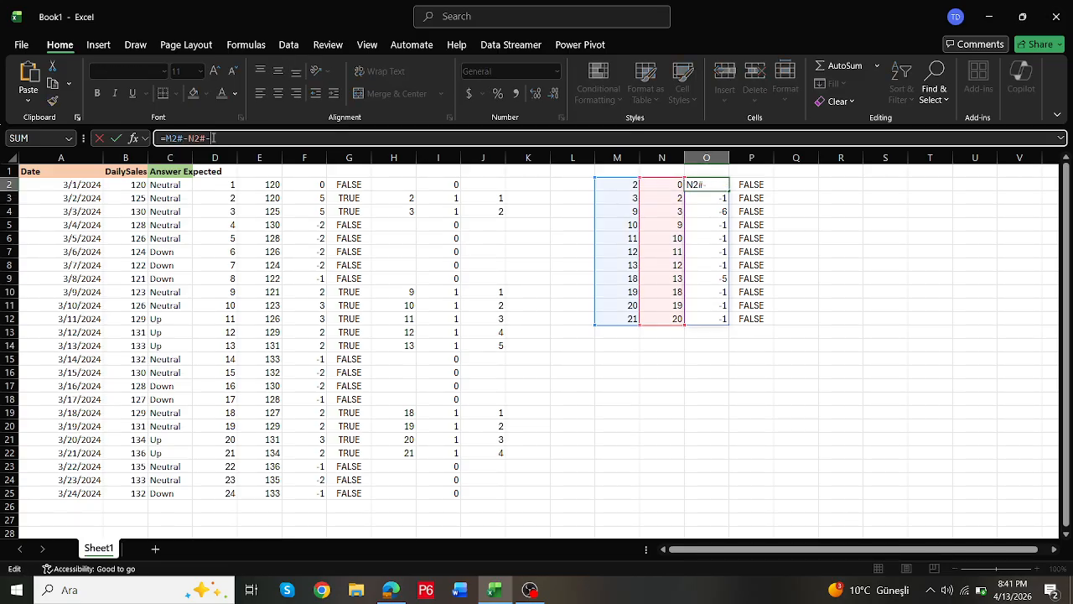
{"action": "key", "text": "BackSpace"}
{"action": "key", "text": "ctrl+Return"}
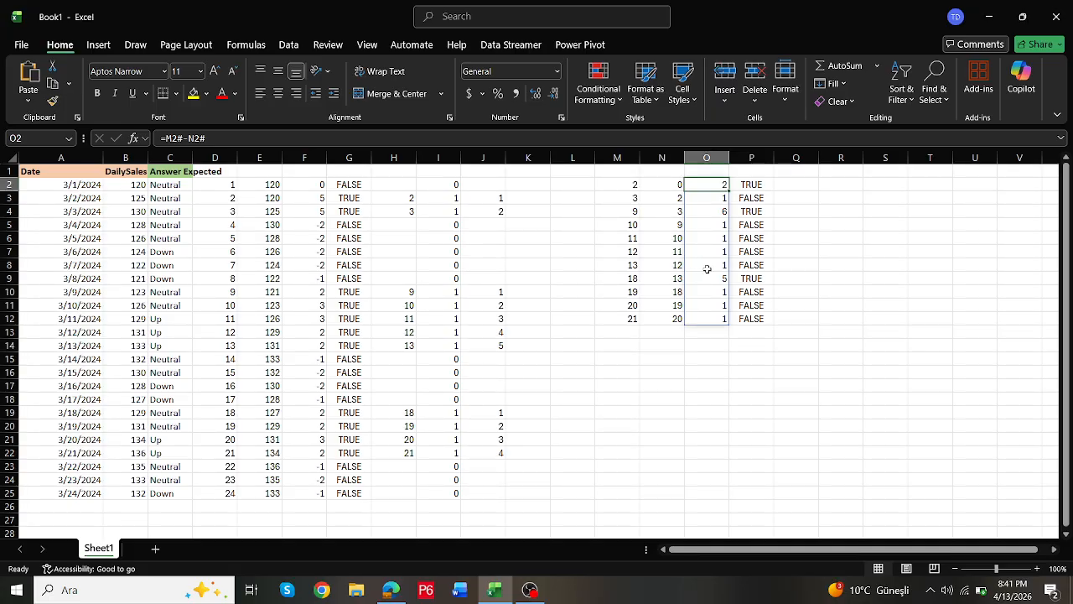
{"action": "left_click", "coordinate": [666, 185]}
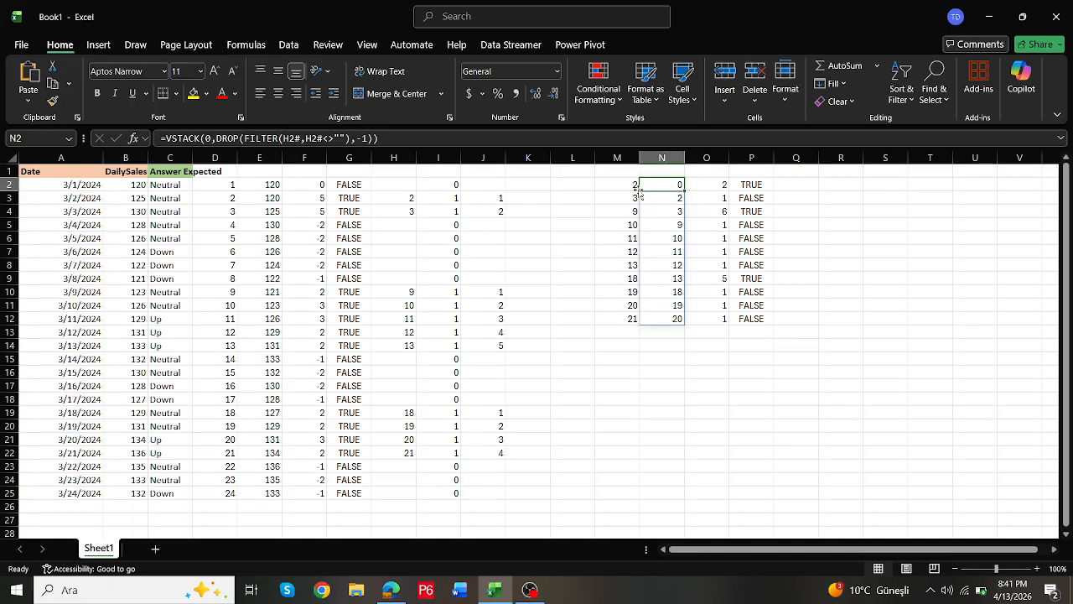
{"action": "left_click", "coordinate": [632, 197]}
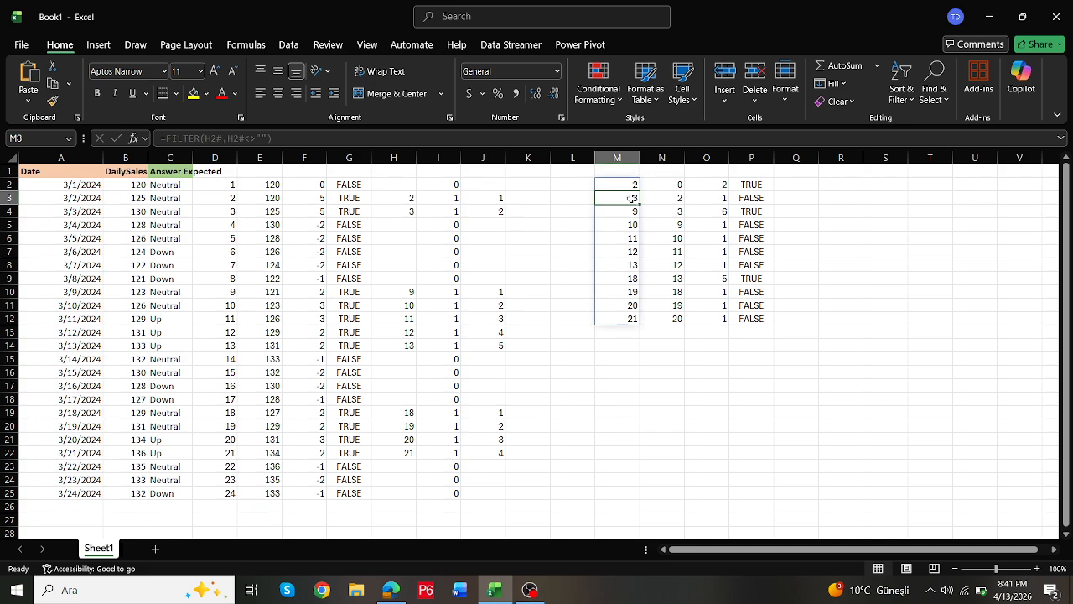
{"action": "left_click", "coordinate": [679, 199]}
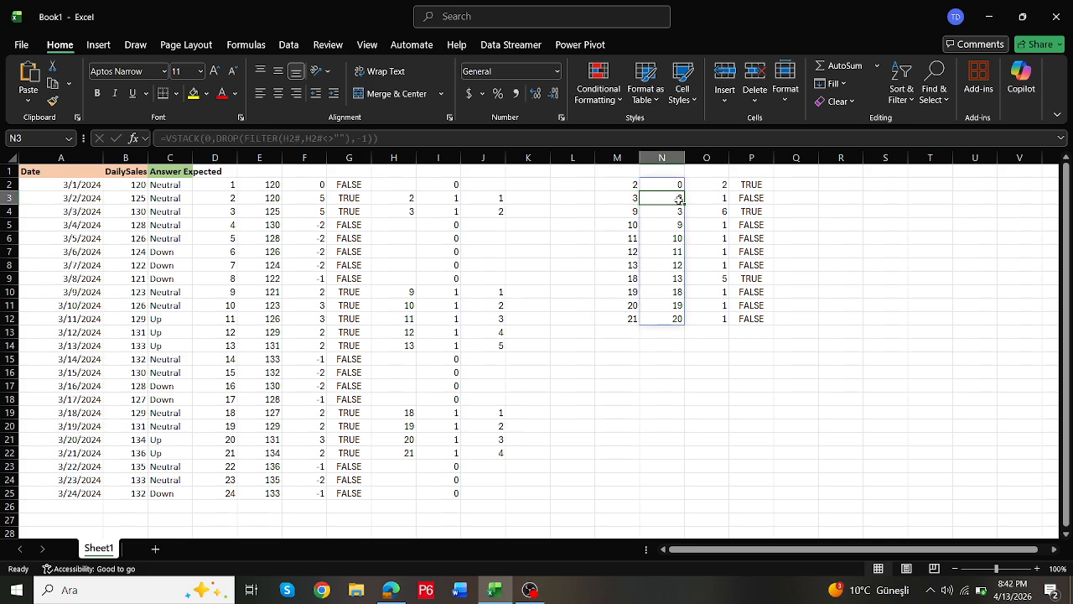
{"action": "left_click", "coordinate": [633, 212]}
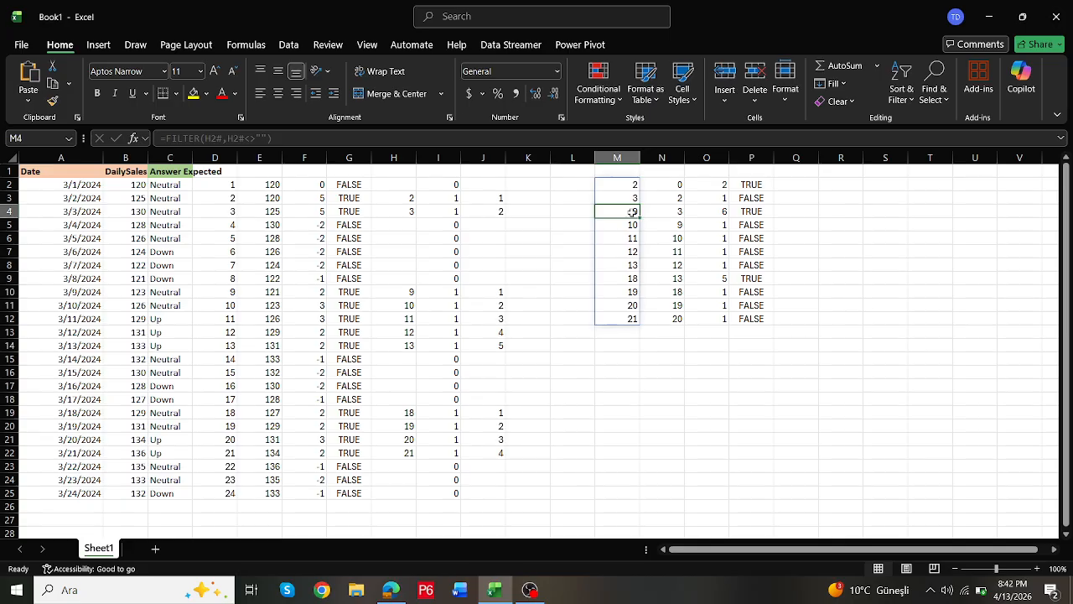
{"action": "left_click", "coordinate": [678, 212]}
Step: Convert the P2 flag to ones and zeros with =IF(O2#>1,1,0) and review it beside the columns from M onward
{"action": "left_click", "coordinate": [719, 184]}
{"action": "left_click", "coordinate": [734, 184]}
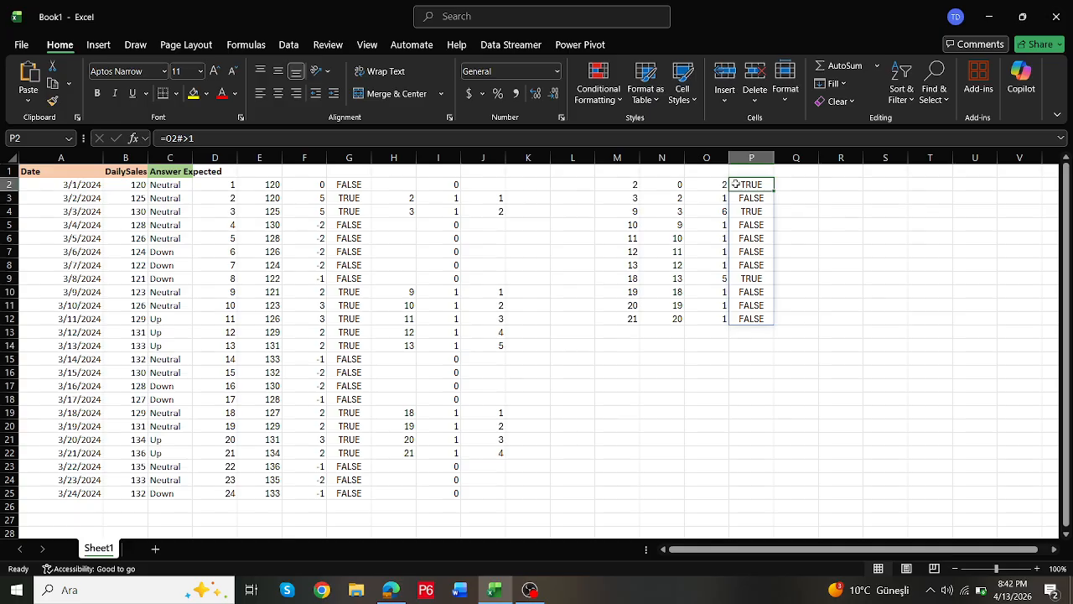
{"action": "left_click", "coordinate": [167, 139]}
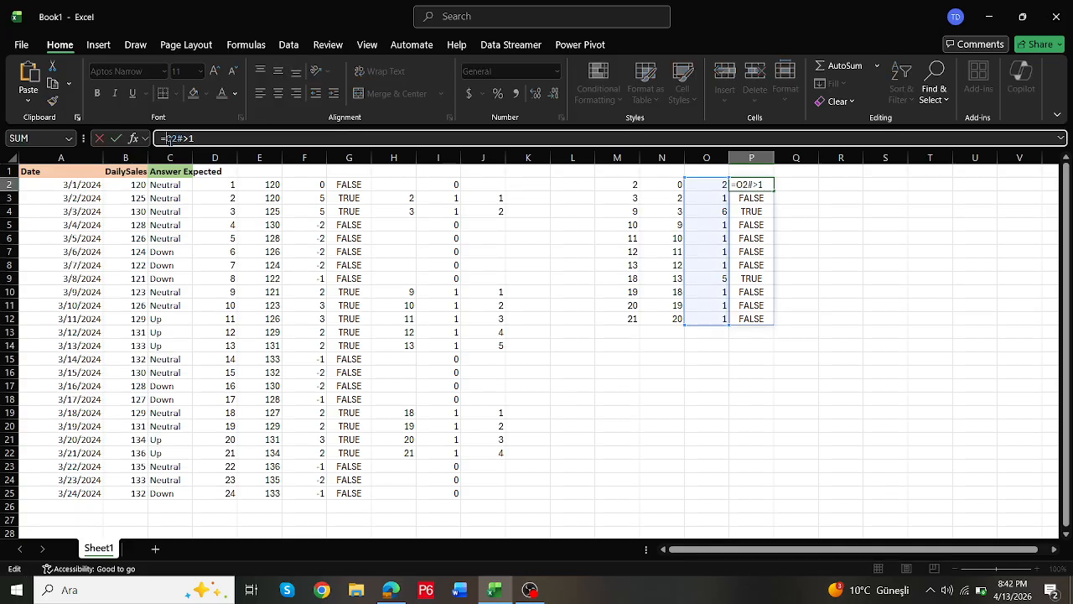
{"action": "type", "text": "if(O2#>1"}
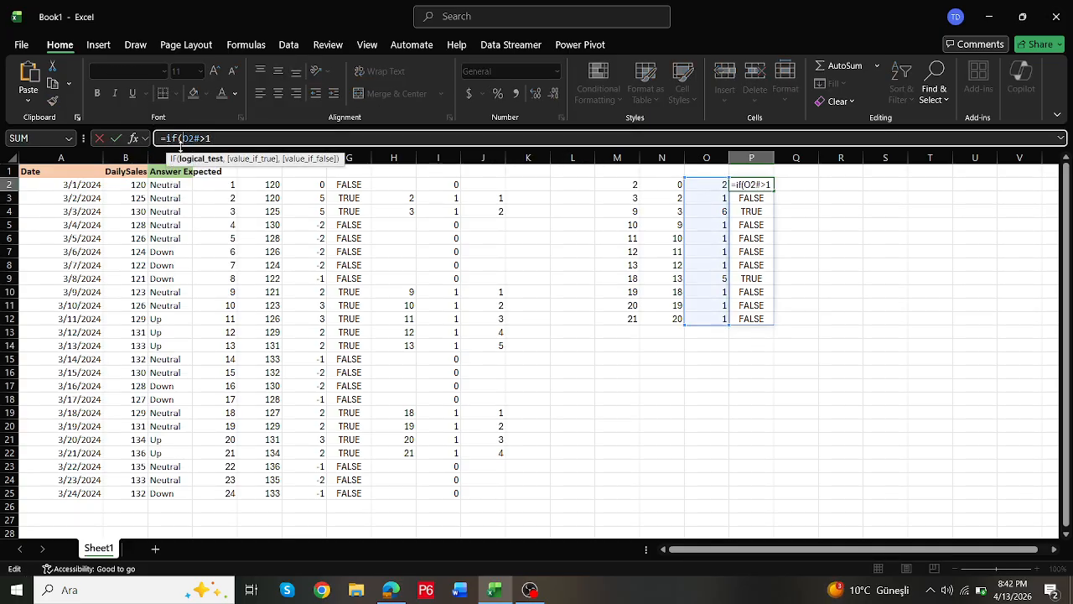
{"action": "type", "text": ",1,0"}
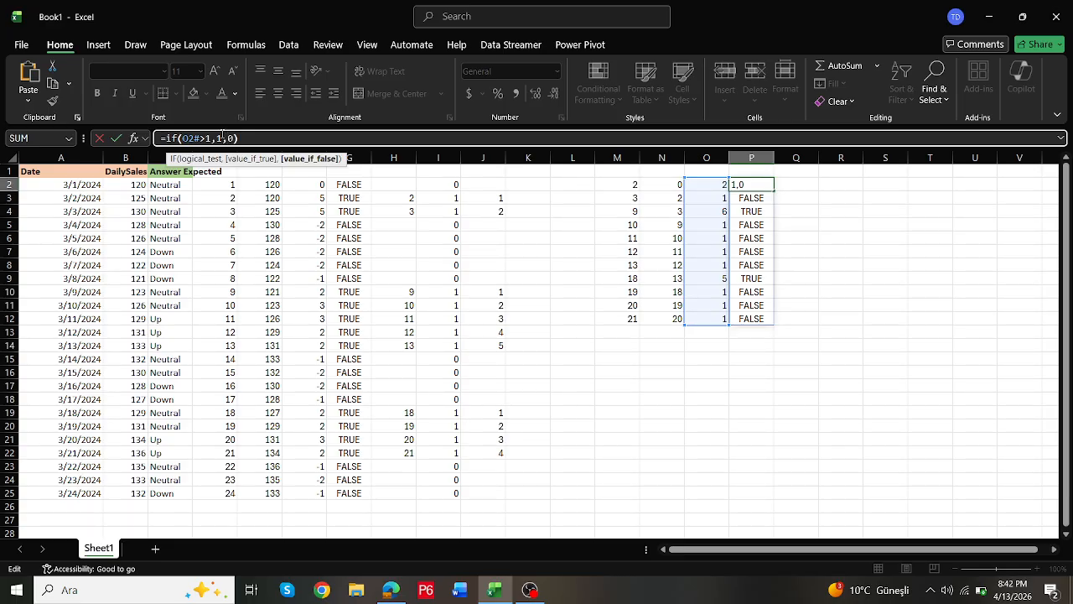
{"action": "key", "text": "ctrl+Return"}
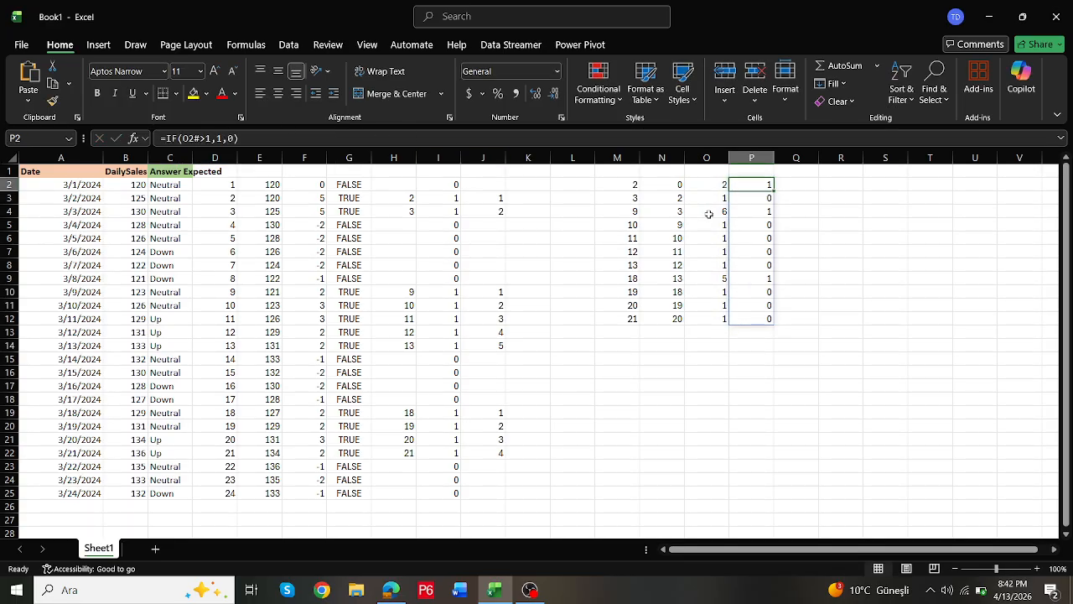
{"action": "left_click_drag", "start_coordinate": [759, 185], "coordinate": [633, 320]}
Step: Wrap the P2 formula in a running sum, as =SCAN(0,IF(O2#>1,1,0),SUM), and check the streak group numbers against the index numbers
{"action": "left_click", "coordinate": [752, 183]}
{"action": "left_click", "coordinate": [168, 138]}
{"action": "type", "text": "sca"}
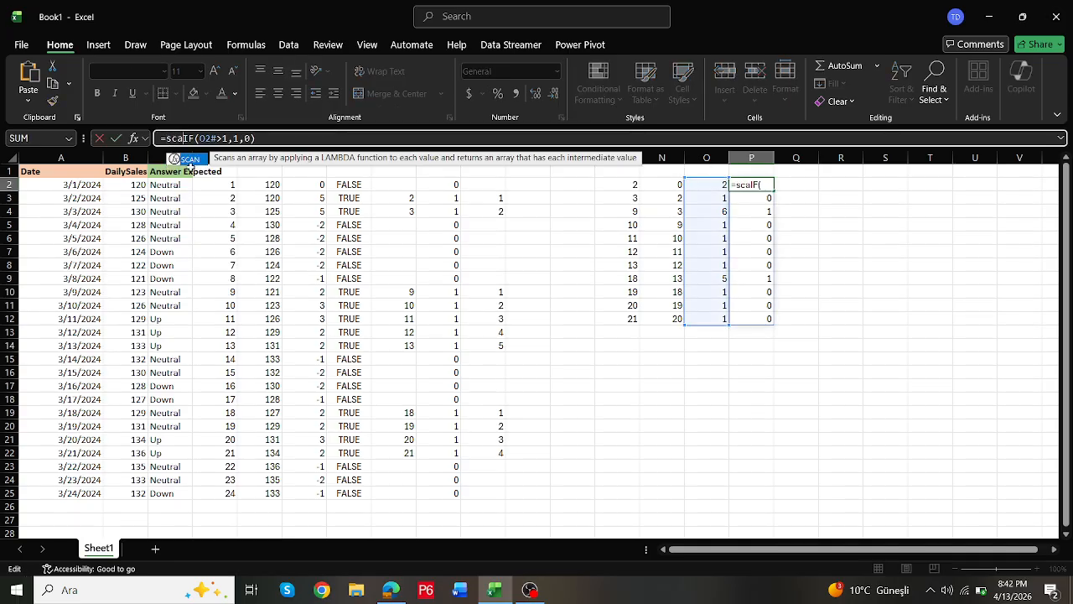
{"action": "double_click", "coordinate": [181, 158]}
{"action": "type", "text": "0,"}
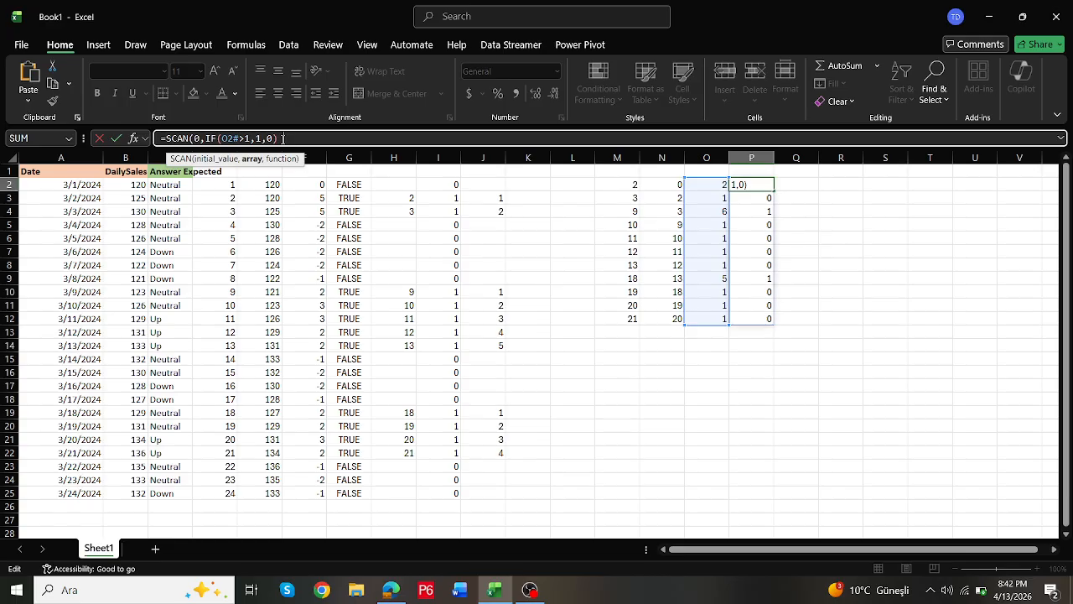
{"action": "type", "text": ",sum)"}
{"action": "key", "text": "Return"}
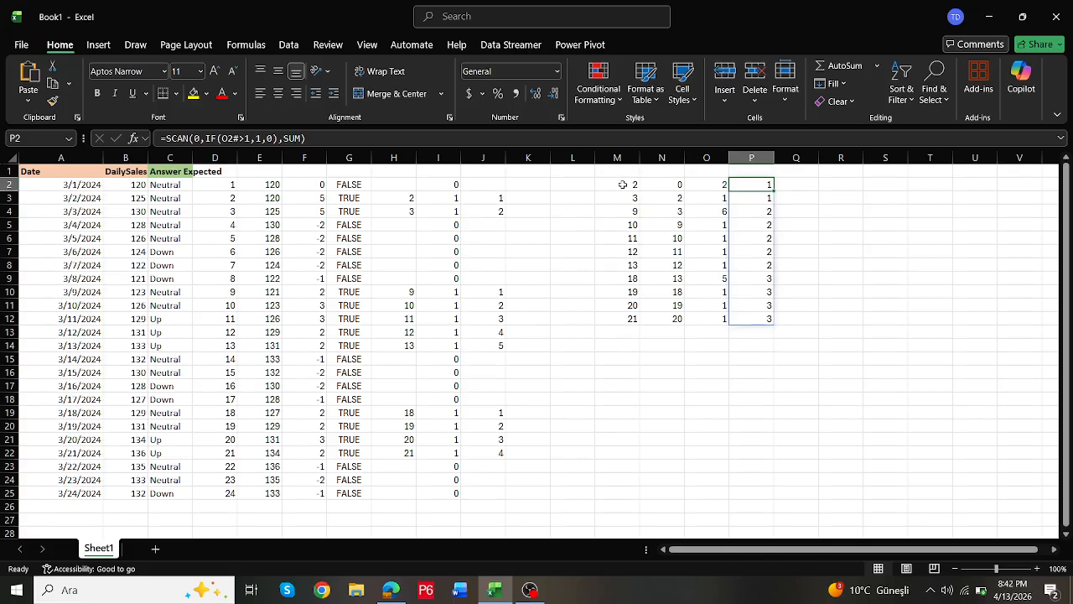
{"action": "left_click_drag", "start_coordinate": [758, 198], "coordinate": [635, 191]}
{"action": "left_click_drag", "start_coordinate": [744, 212], "coordinate": [765, 318]}
{"action": "left_click", "coordinate": [759, 199]}
Step: Enter =UNIQUE(P2#) in R2 to list the distinct streak group numbers
{"action": "left_click", "coordinate": [800, 184]}
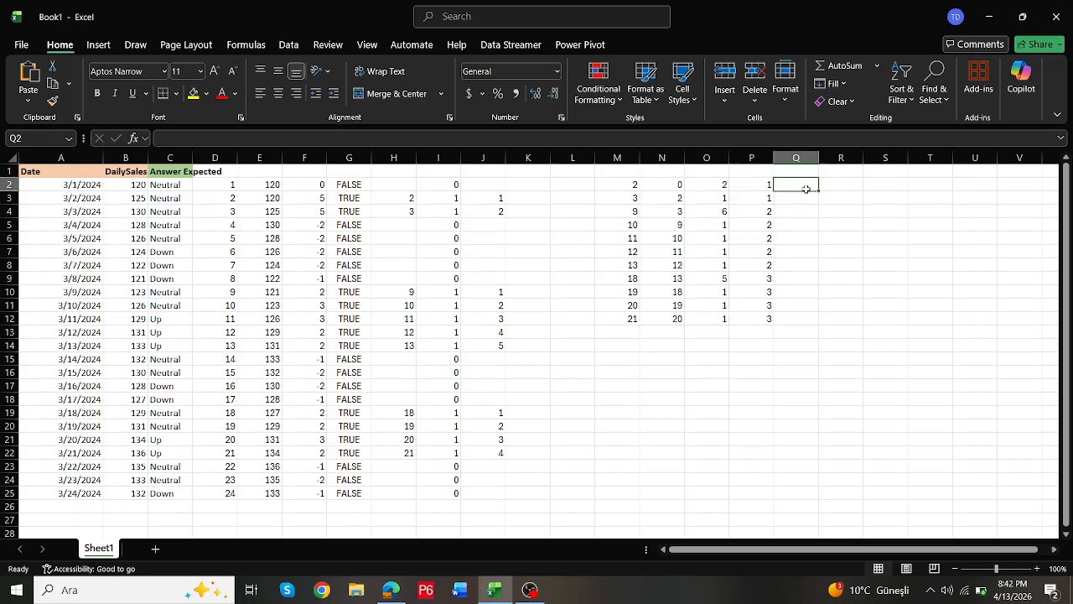
{"action": "left_click", "coordinate": [832, 184]}
{"action": "type", "text": "un"}
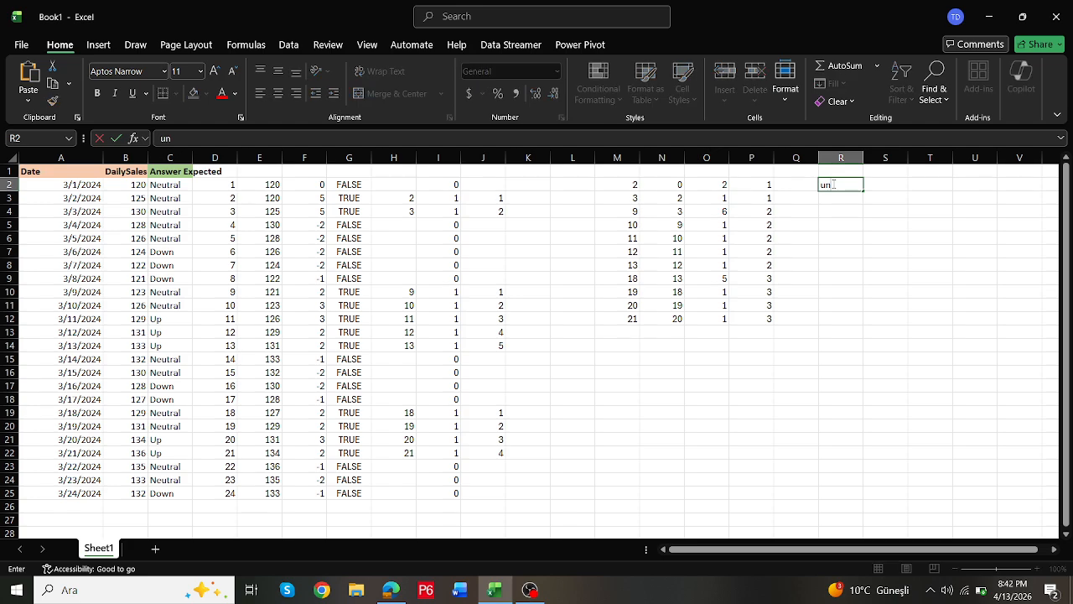
{"action": "key", "text": "BackSpace"}
{"action": "key", "text": "BackSpace"}
{"action": "type", "text": "=un"}
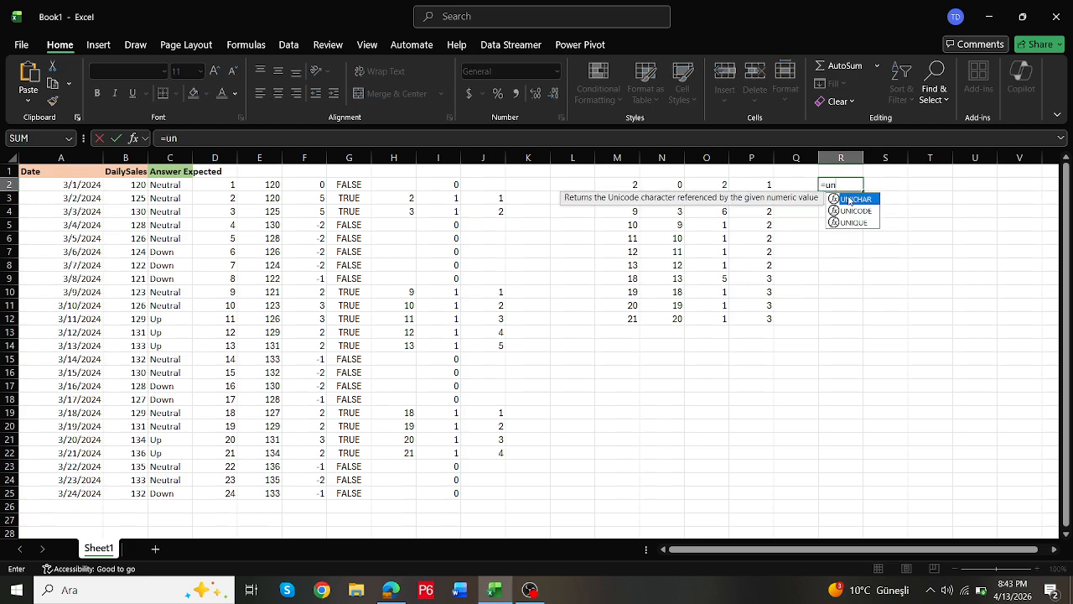
{"action": "double_click", "coordinate": [862, 223]}
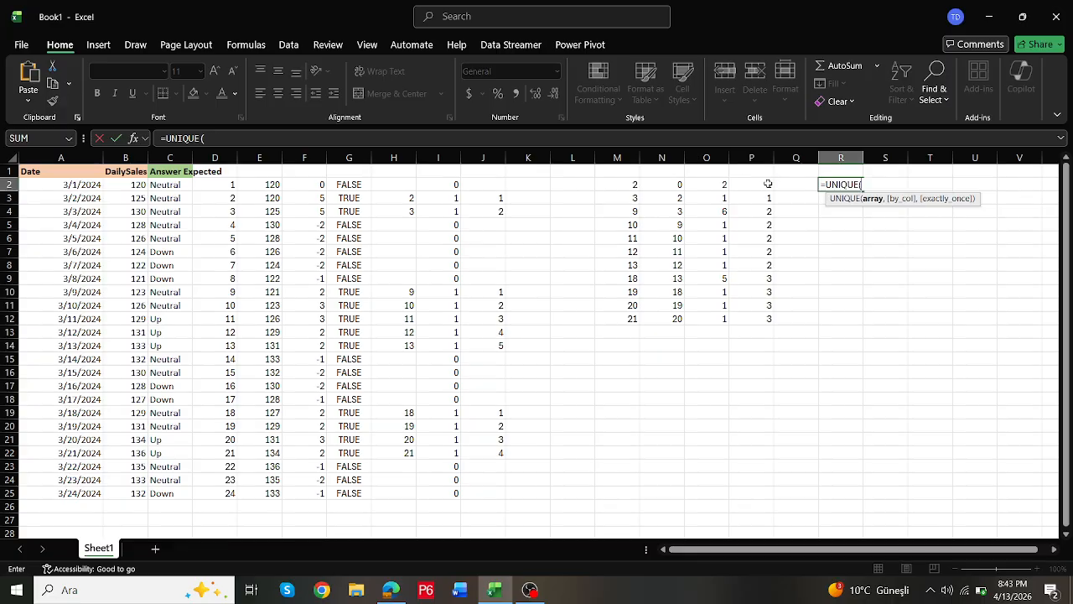
{"action": "left_click_drag", "start_coordinate": [767, 184], "coordinate": [771, 321]}
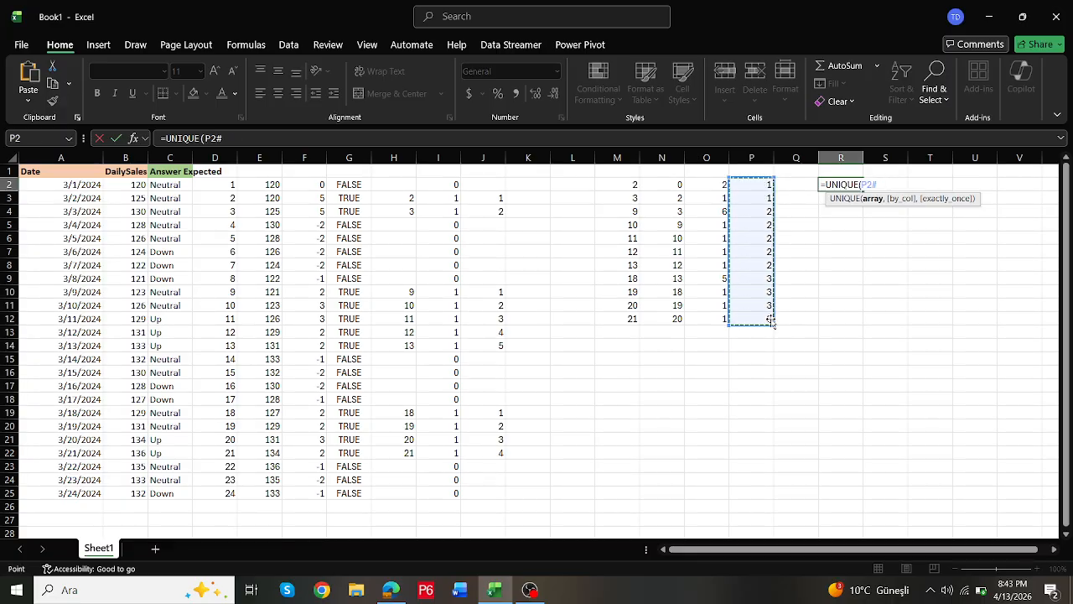
{"action": "key", "text": "Return"}
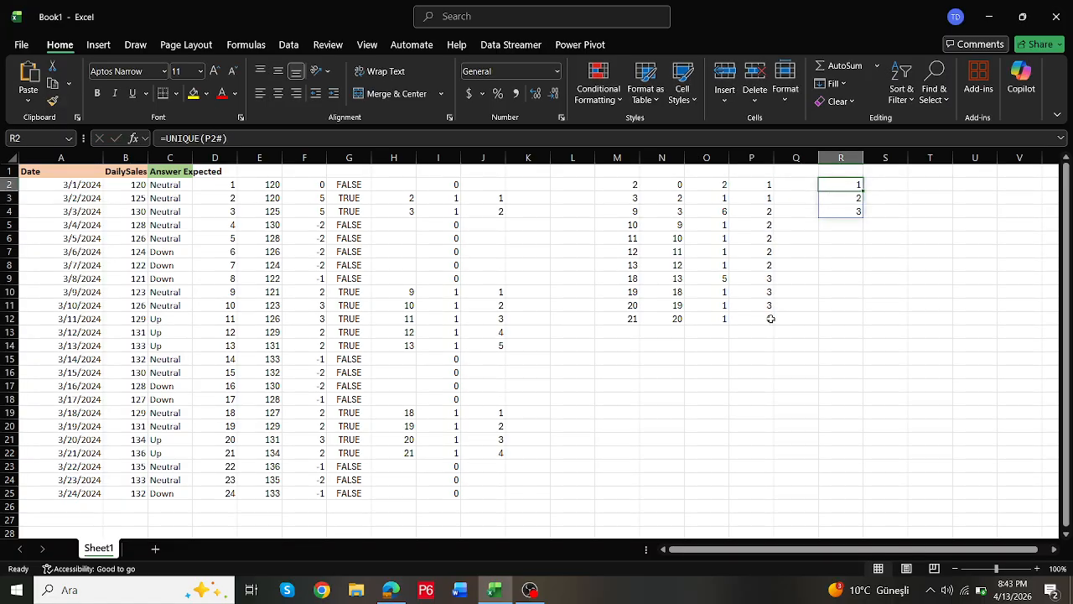
Step: Wrap the R2 formula in TOROW, as =TOROW(UNIQUE(P2#)), to lay the streak group numbers across a row
{"action": "key", "text": "Right"}
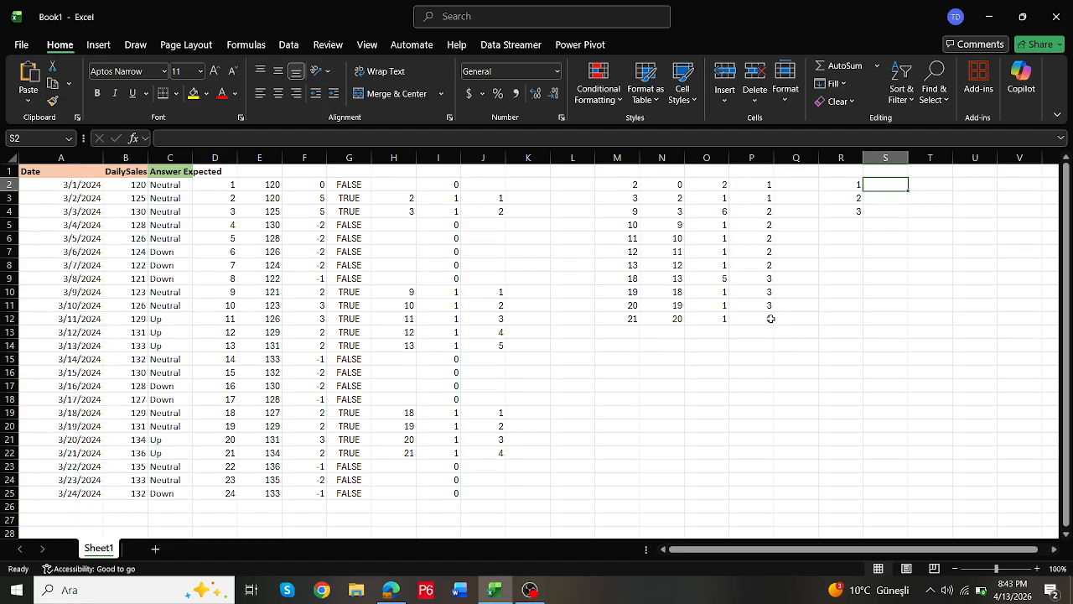
{"action": "key", "text": "Left"}
{"action": "left_click", "coordinate": [167, 138]}
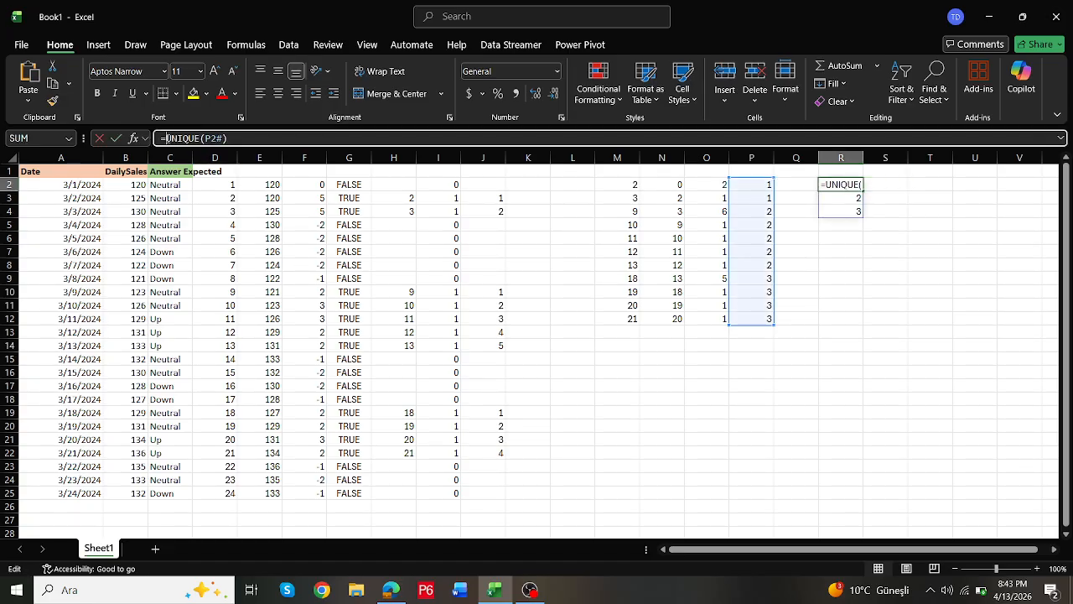
{"action": "type", "text": "to"}
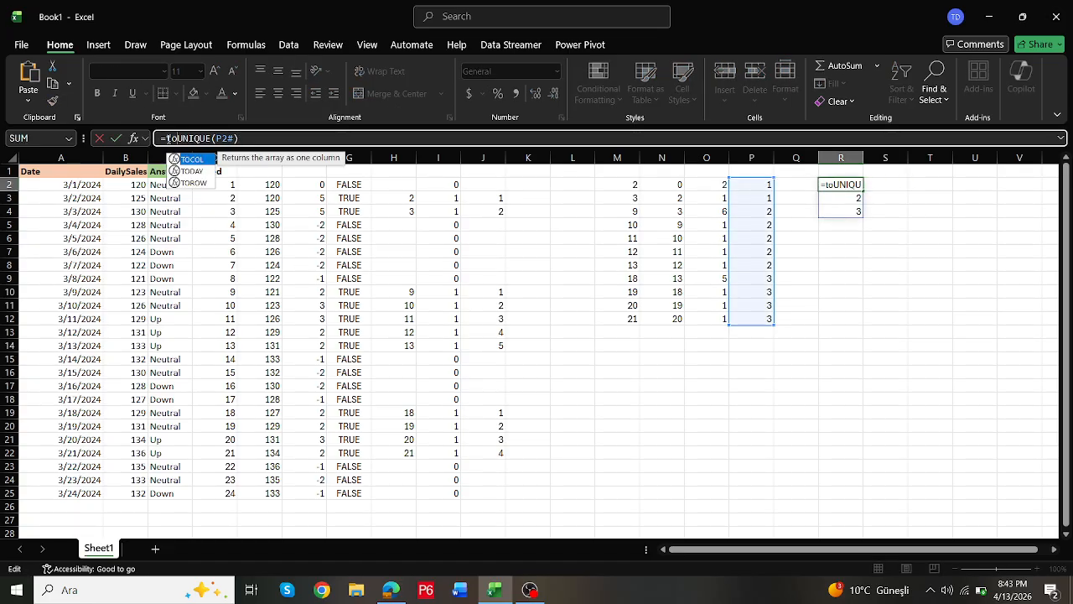
{"action": "double_click", "coordinate": [193, 182]}
{"action": "left_click", "coordinate": [275, 139]}
{"action": "type", "text": ")"}
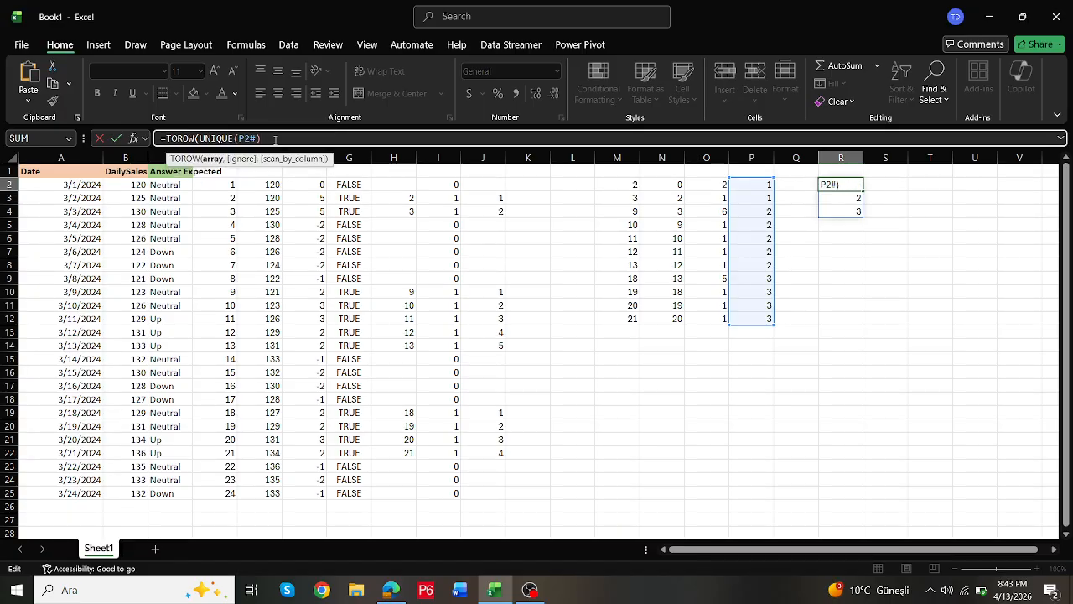
{"action": "key", "text": "Return"}
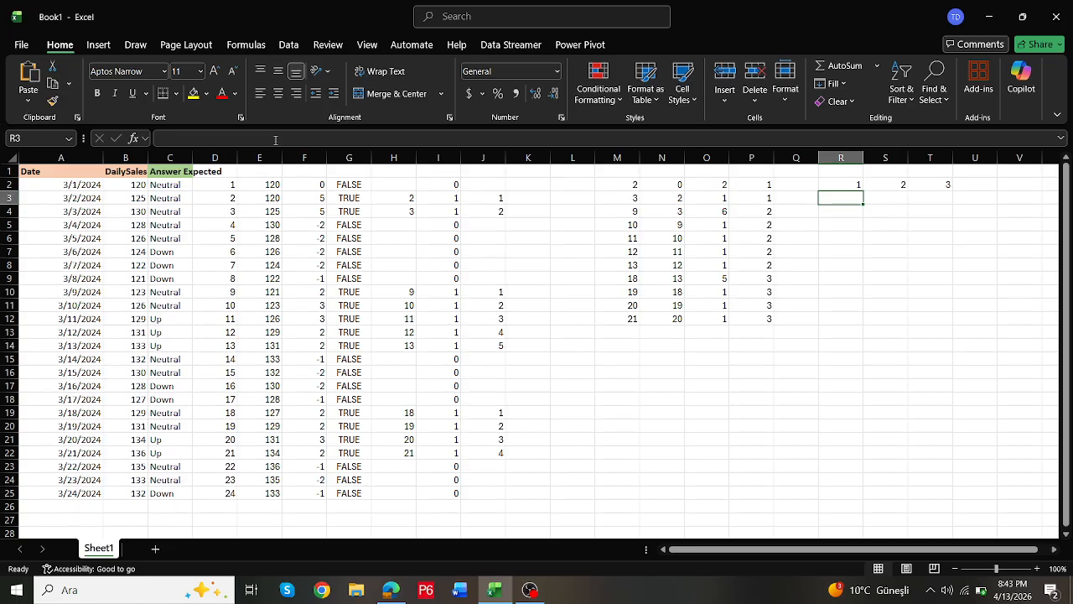
{"action": "left_click", "coordinate": [843, 183]}
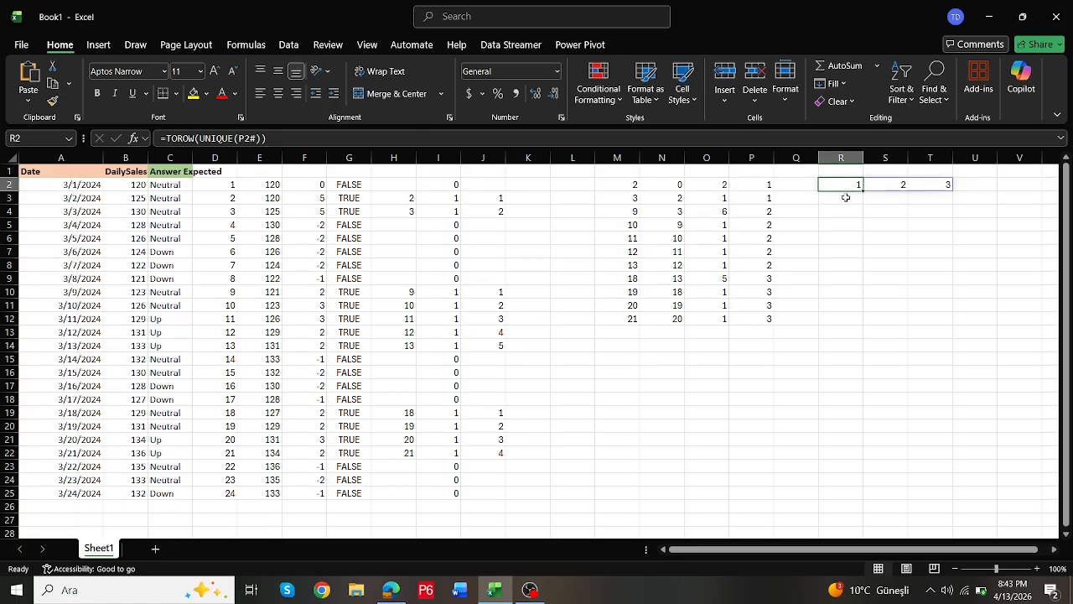
Step: Compare the index numbers of the first two streak groups in column M with the empty cells beneath the group headers
{"action": "left_click", "coordinate": [846, 198]}
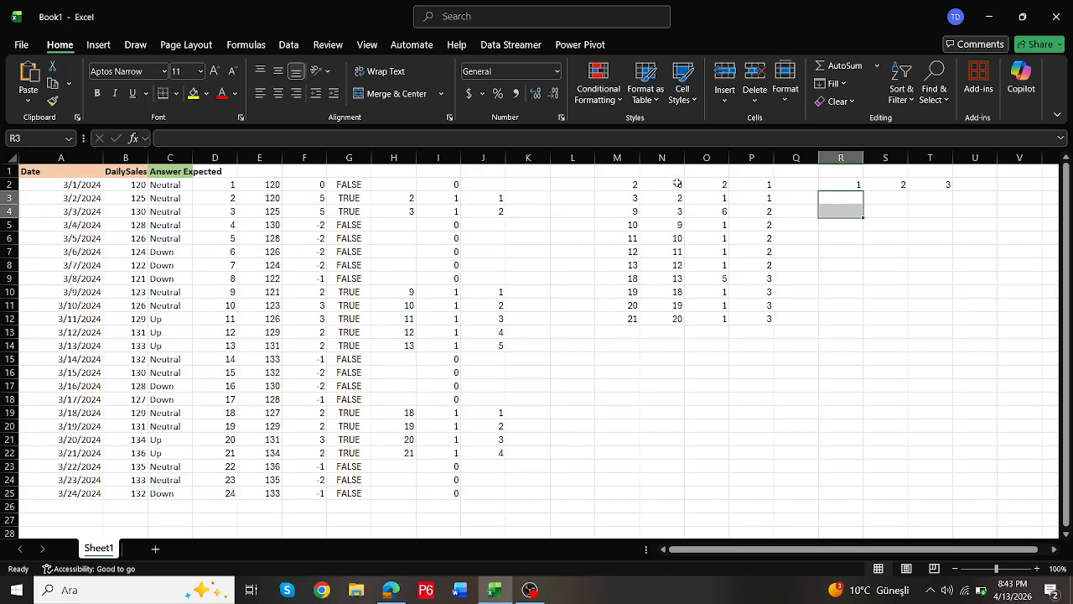
{"action": "left_click_drag", "start_coordinate": [627, 188], "coordinate": [627, 198]}
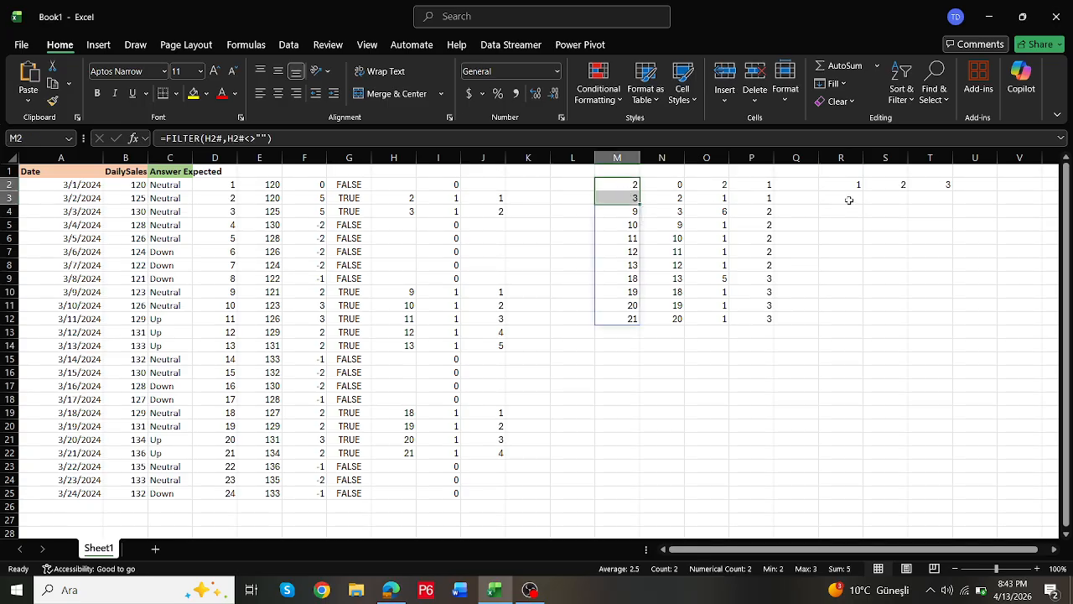
{"action": "left_click_drag", "start_coordinate": [848, 201], "coordinate": [850, 210]}
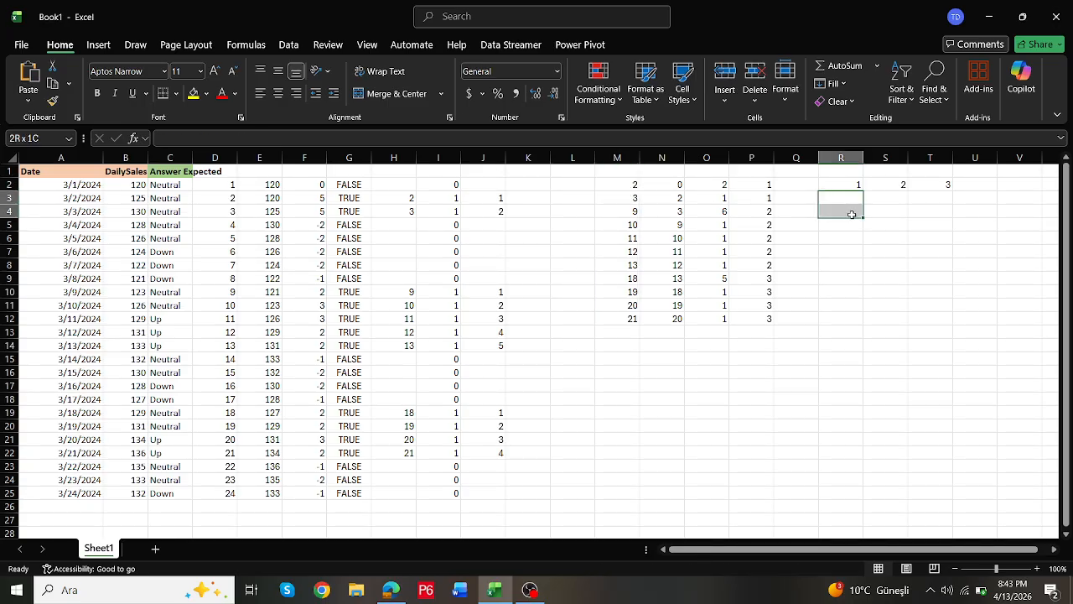
{"action": "left_click", "coordinate": [772, 216]}
{"action": "left_click", "coordinate": [633, 211]}
{"action": "left_click_drag", "start_coordinate": [633, 211], "coordinate": [629, 272]}
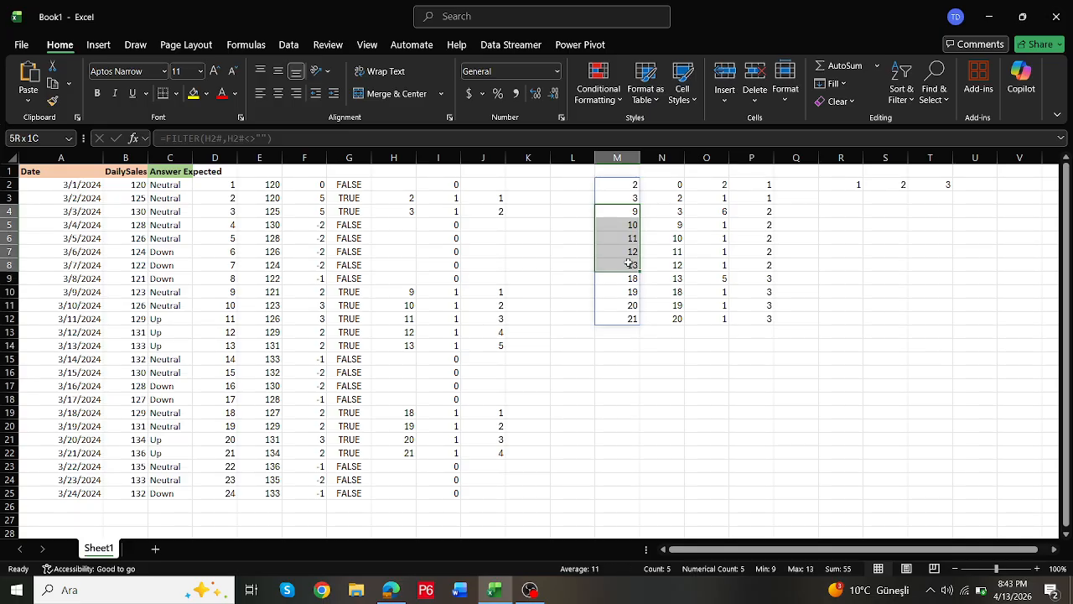
{"action": "left_click_drag", "start_coordinate": [899, 199], "coordinate": [889, 280]}
Step: Enter =R2=P2# in R3 to test which streak group numbers match the first group header
{"action": "left_click", "coordinate": [856, 198]}
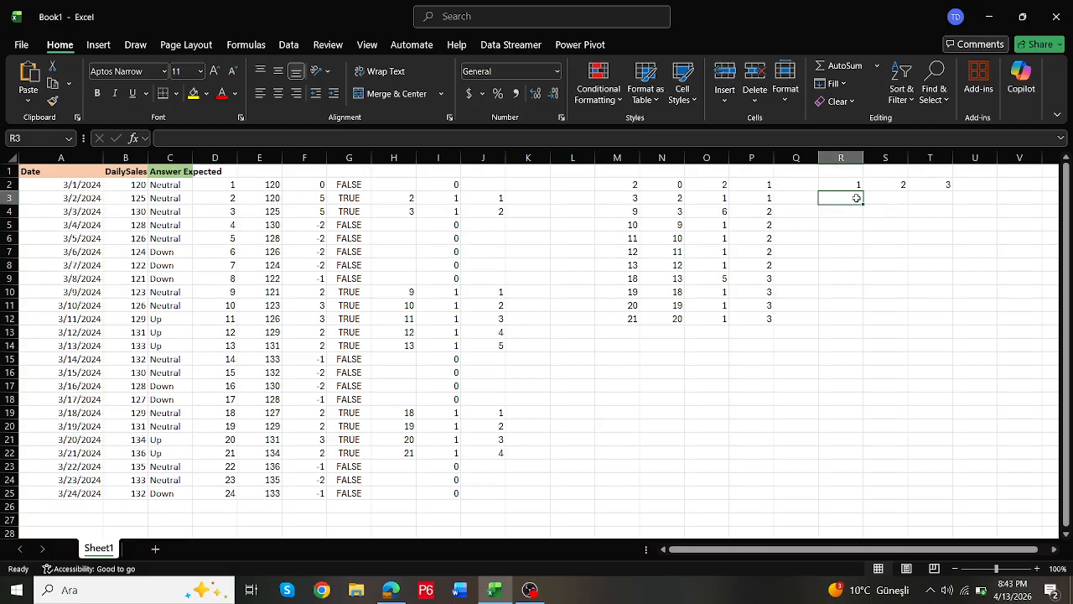
{"action": "type", "text": "="}
{"action": "key", "text": "Up"}
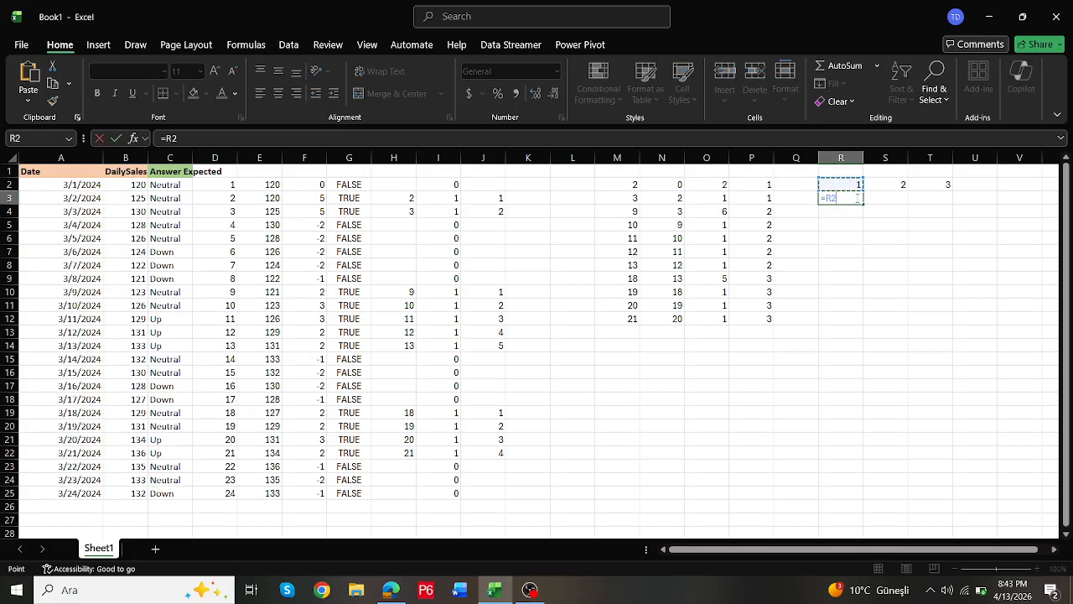
{"action": "type", "text": "="}
{"action": "left_click_drag", "start_coordinate": [764, 185], "coordinate": [761, 313]}
{"action": "key", "text": "Return"}
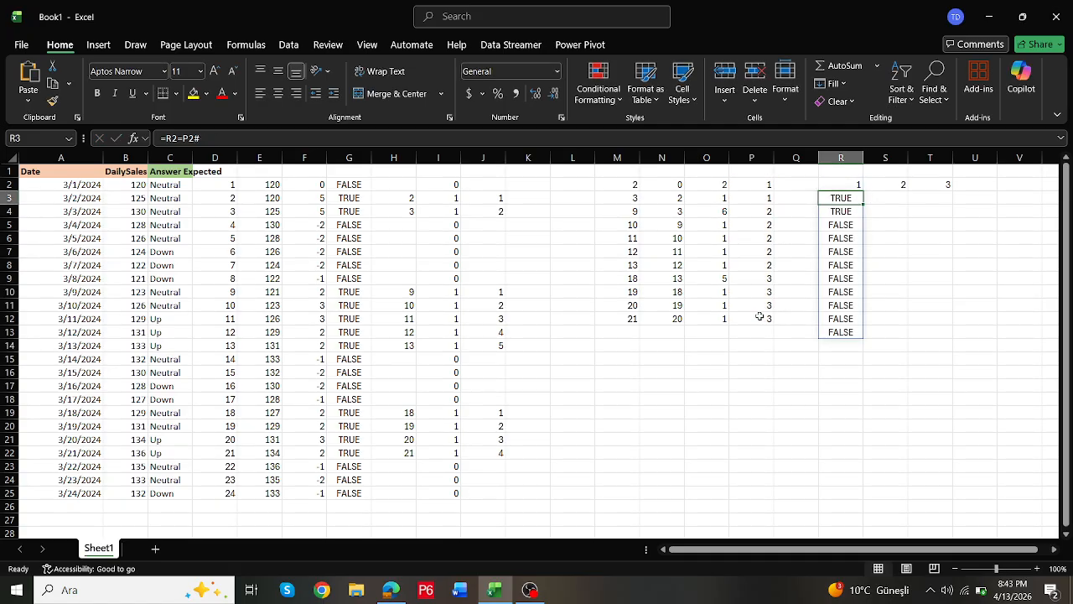
Step: Wrap the R3 comparison in a filter of the index numbers, as =FILTER(M2#,R2=P2#)
{"action": "left_click", "coordinate": [167, 137]}
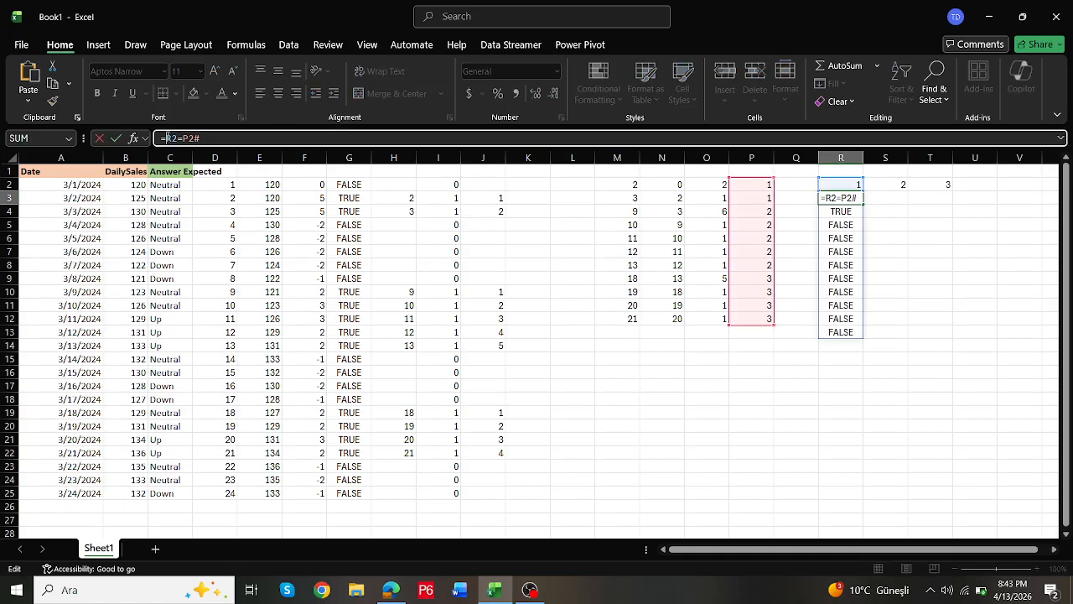
{"action": "type", "text": "filter("}
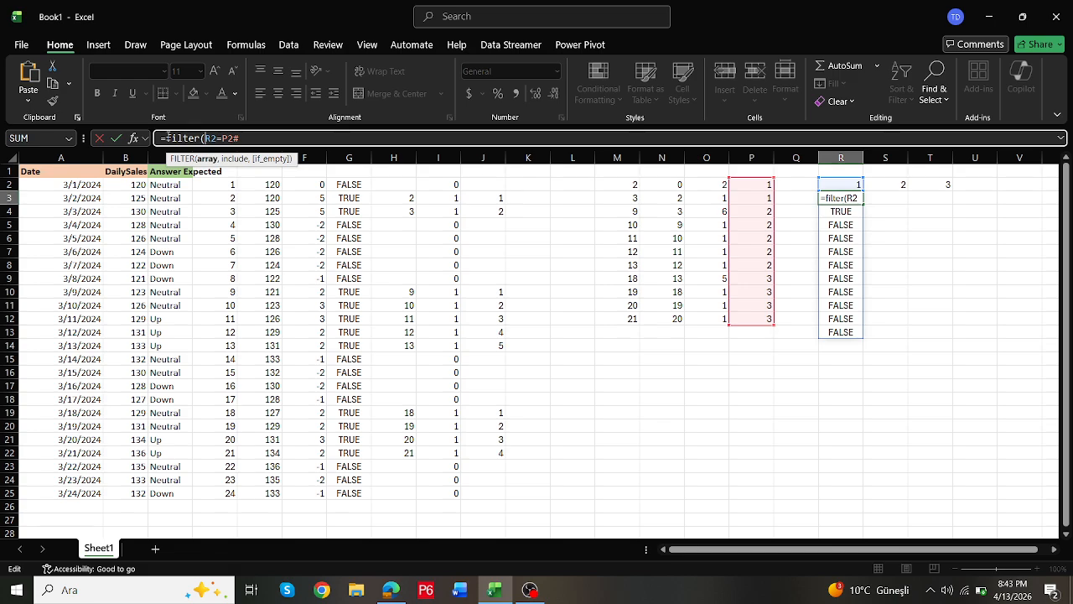
{"action": "left_click_drag", "start_coordinate": [621, 184], "coordinate": [611, 312]}
{"action": "type", "text": ","}
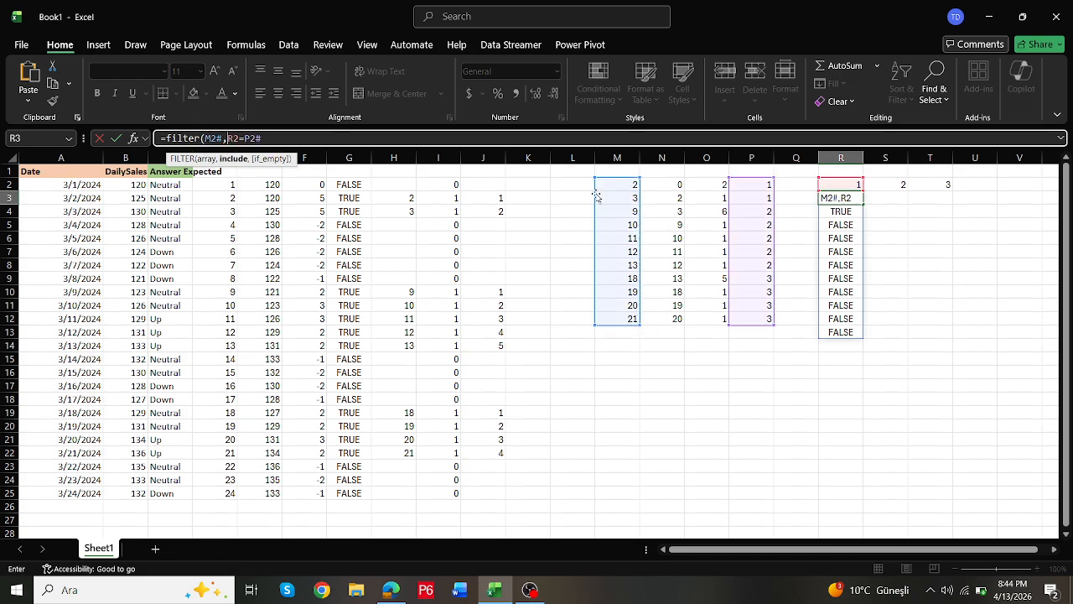
{"action": "left_click", "coordinate": [299, 141]}
{"action": "key", "text": "ctrl+Return"}
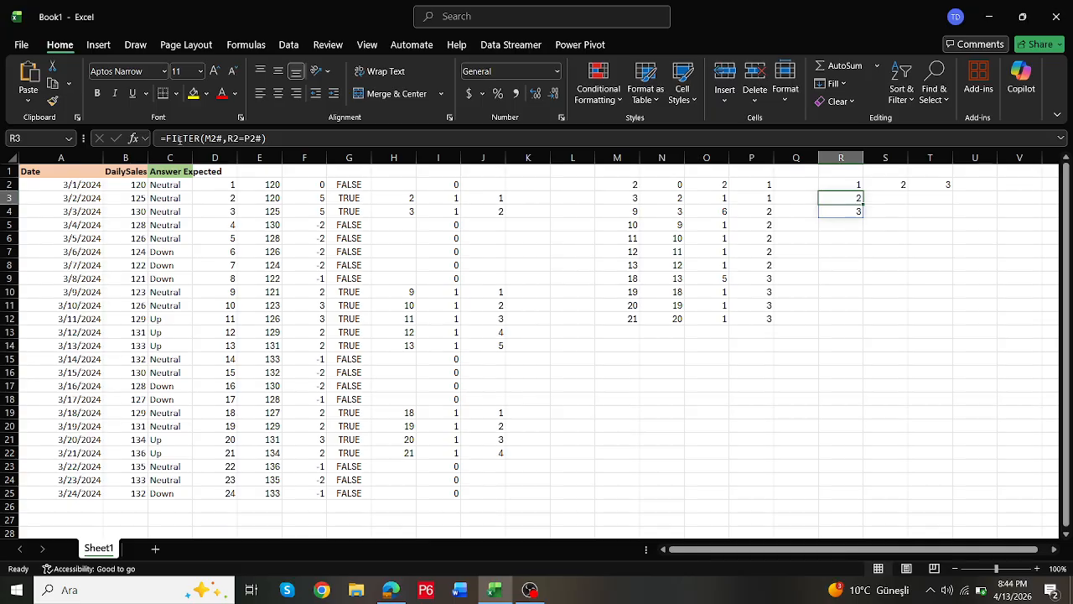
{"action": "left_click", "coordinate": [165, 139]}
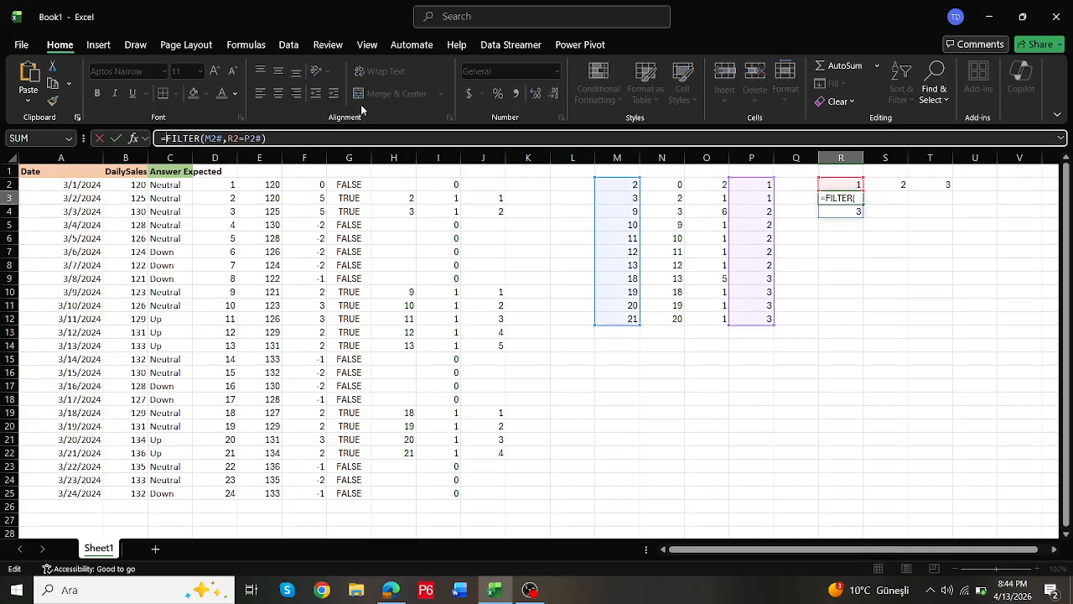
{"action": "type", "text": "re"}
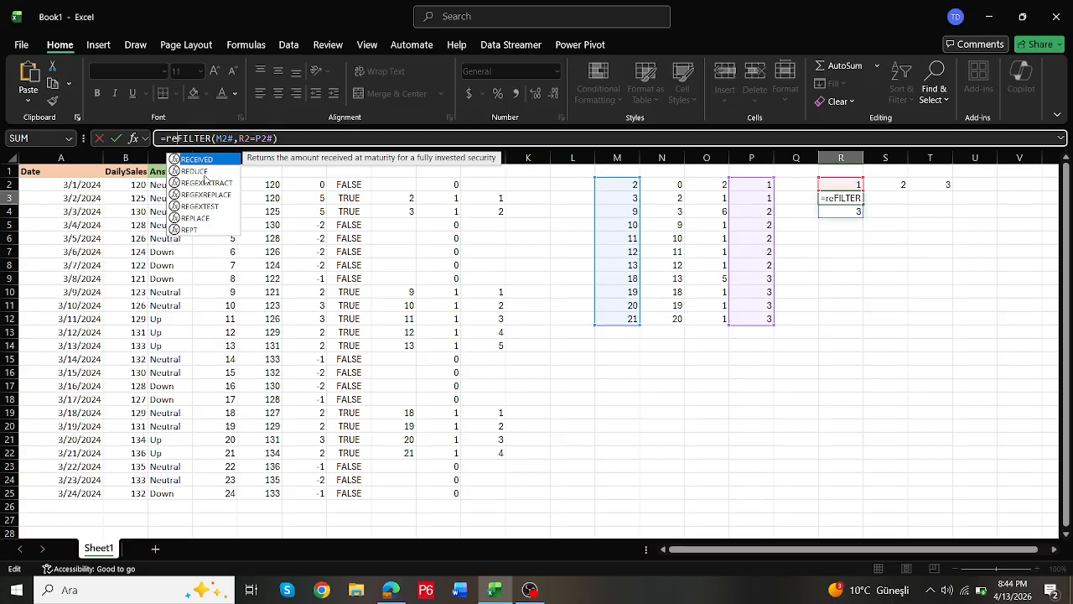
{"action": "key", "text": "BackSpace"}
{"action": "key", "text": "BackSpace"}
{"action": "key", "text": "ctrl+Return"}
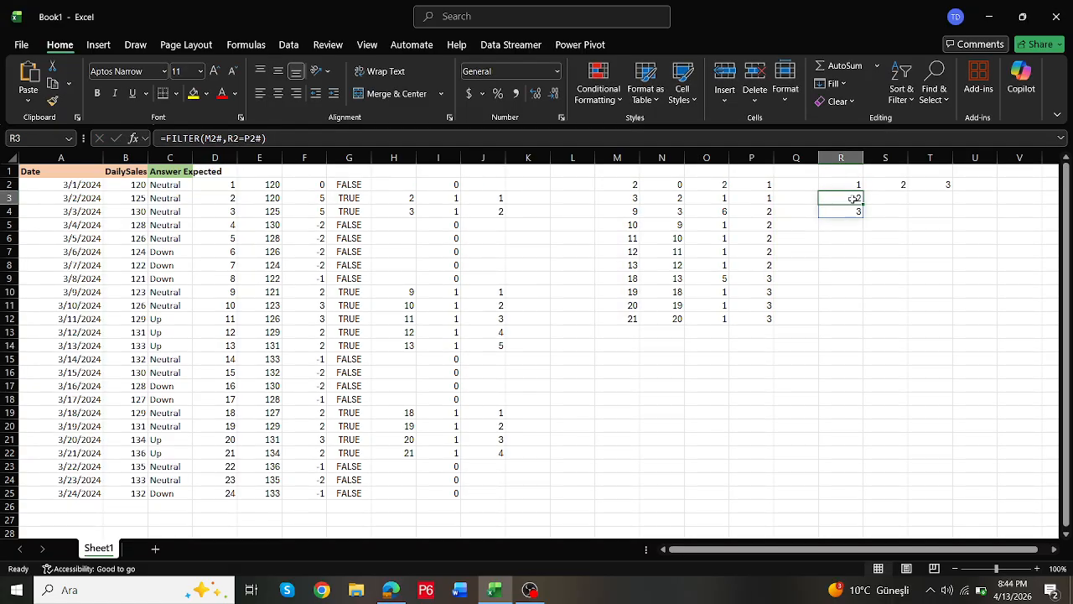
Step: Begin wrapping the R3 filter in REDUCE, with "" as the initial value and R2# as the array
{"action": "left_click", "coordinate": [166, 138]}
{"action": "type", "text": "re"}
{"action": "key", "text": "Tab"}
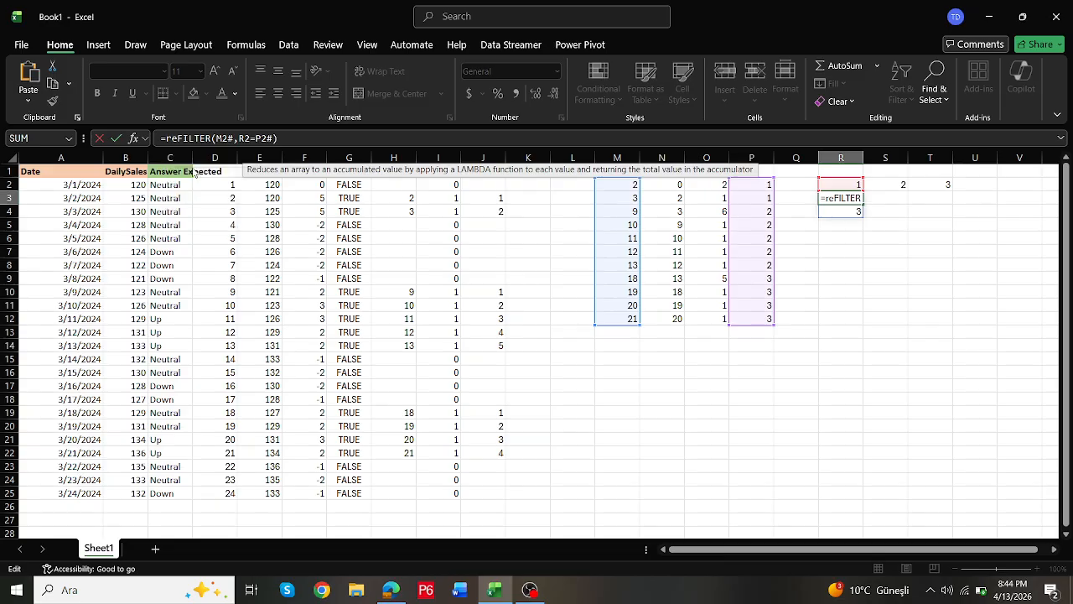
{"action": "type", "text": "\"\""}
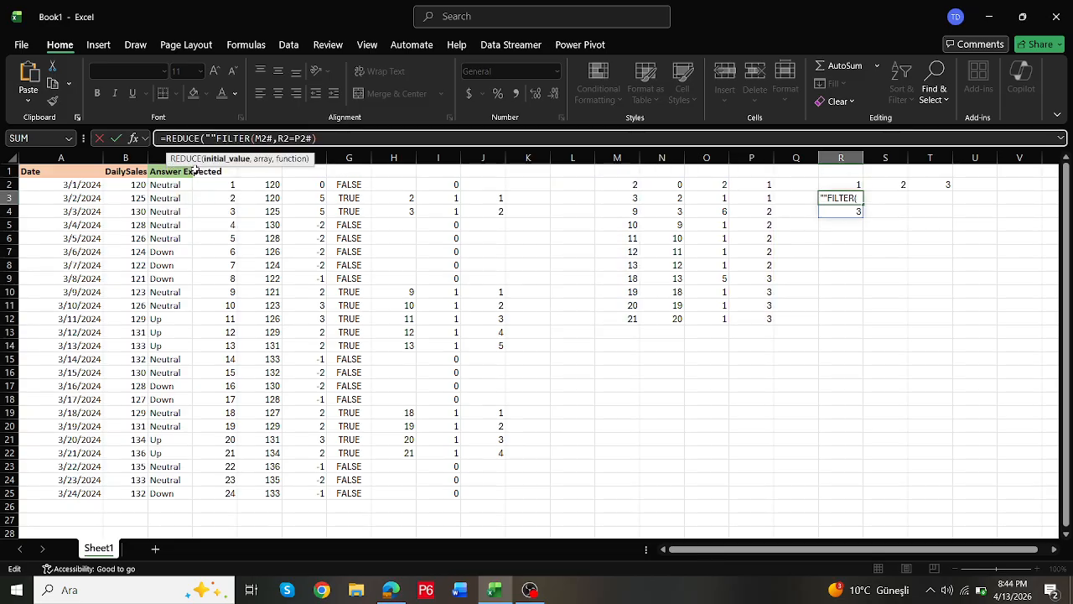
{"action": "type", "text": ","}
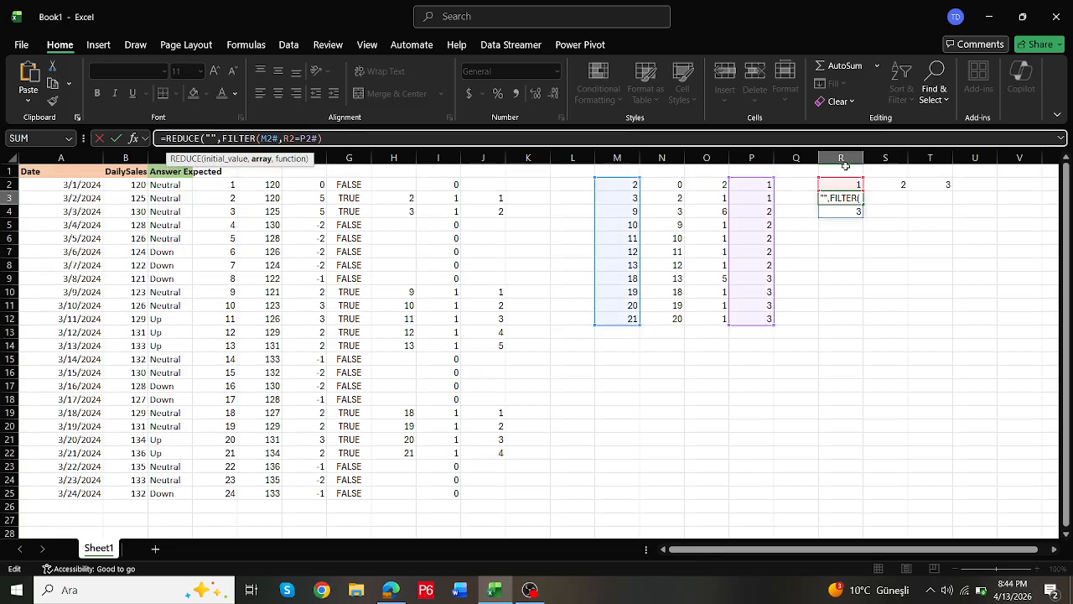
{"action": "left_click_drag", "start_coordinate": [849, 182], "coordinate": [948, 185]}
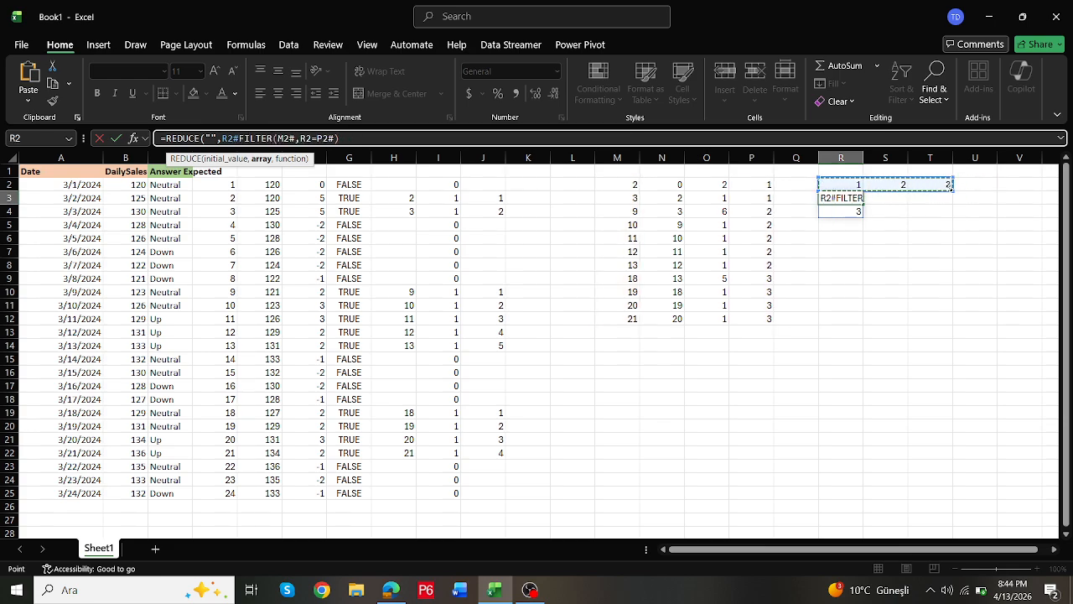
{"action": "type", "text": ","}
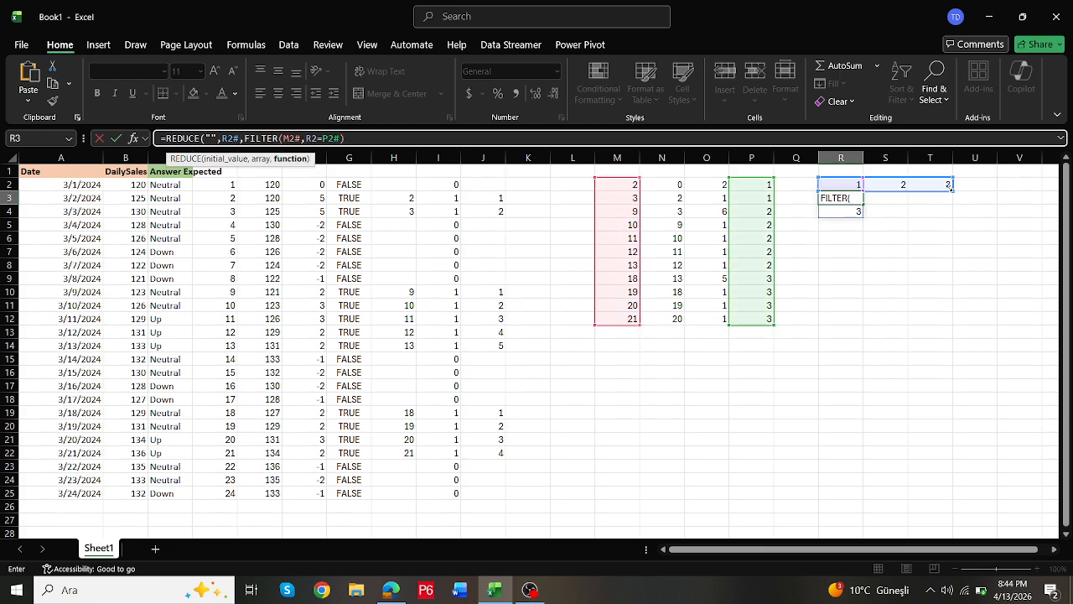
Step: Add a LAMBDA with parameters a and b to the R3 formula, using HSTACK to place the filter result beside a
{"action": "type", "text": "lambda(a"}
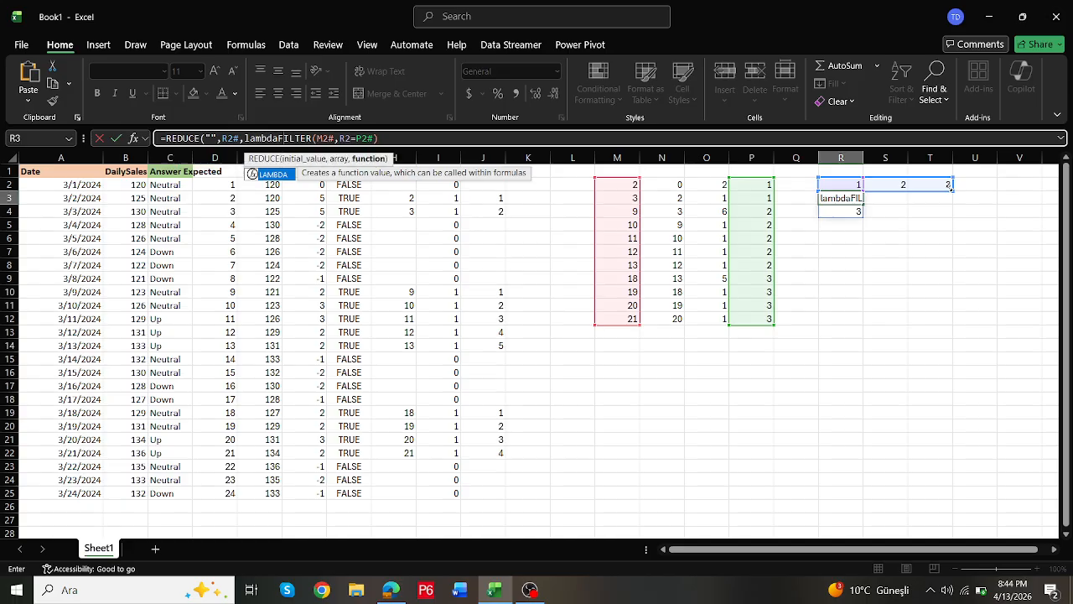
{"action": "type", "text": ",b,"}
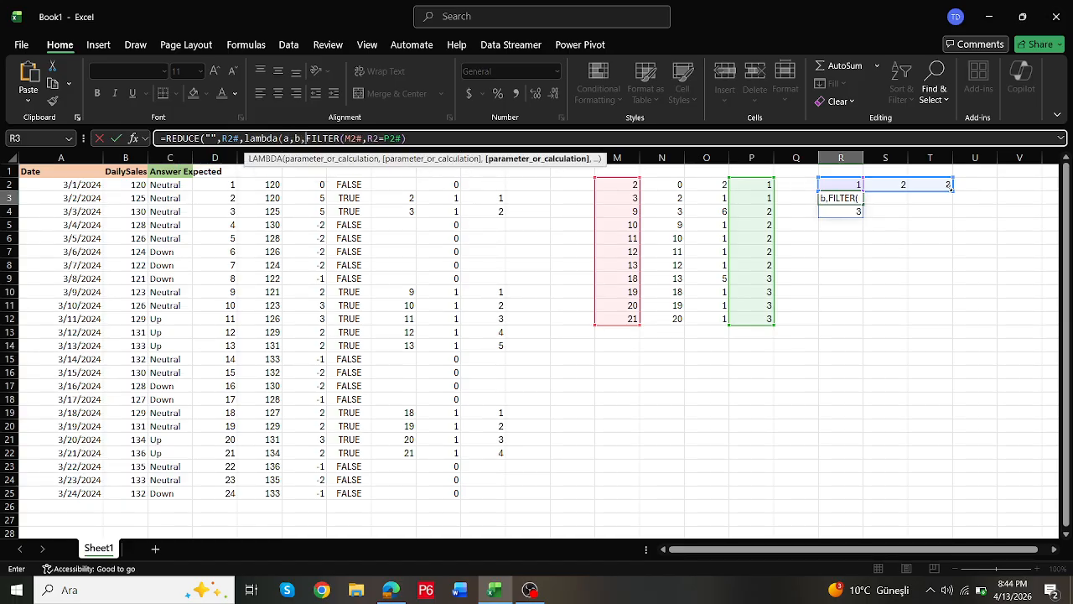
{"action": "type", "text": "hs"}
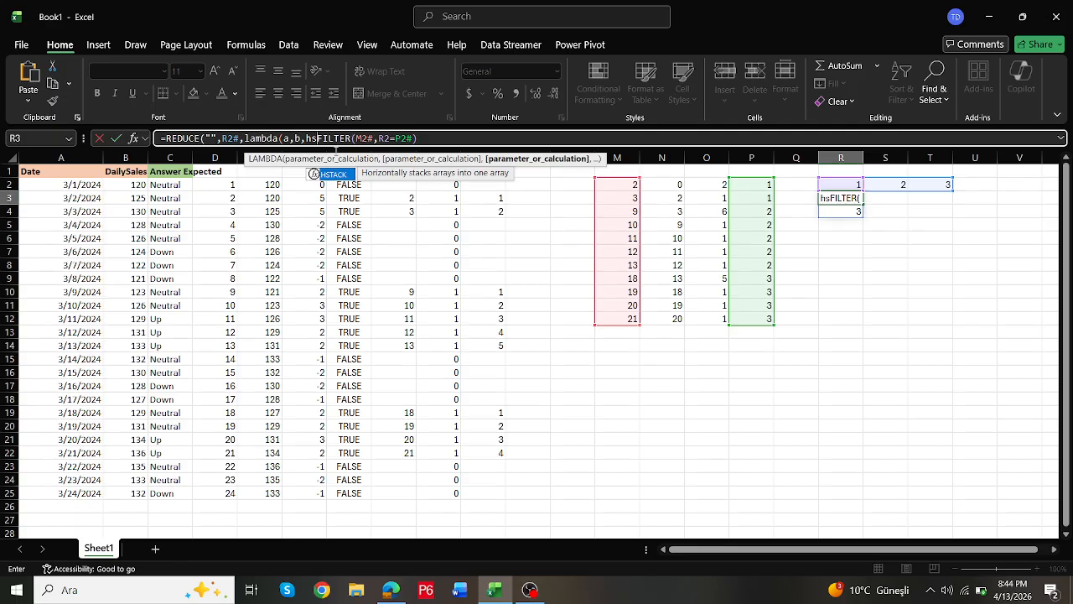
{"action": "double_click", "coordinate": [335, 175]}
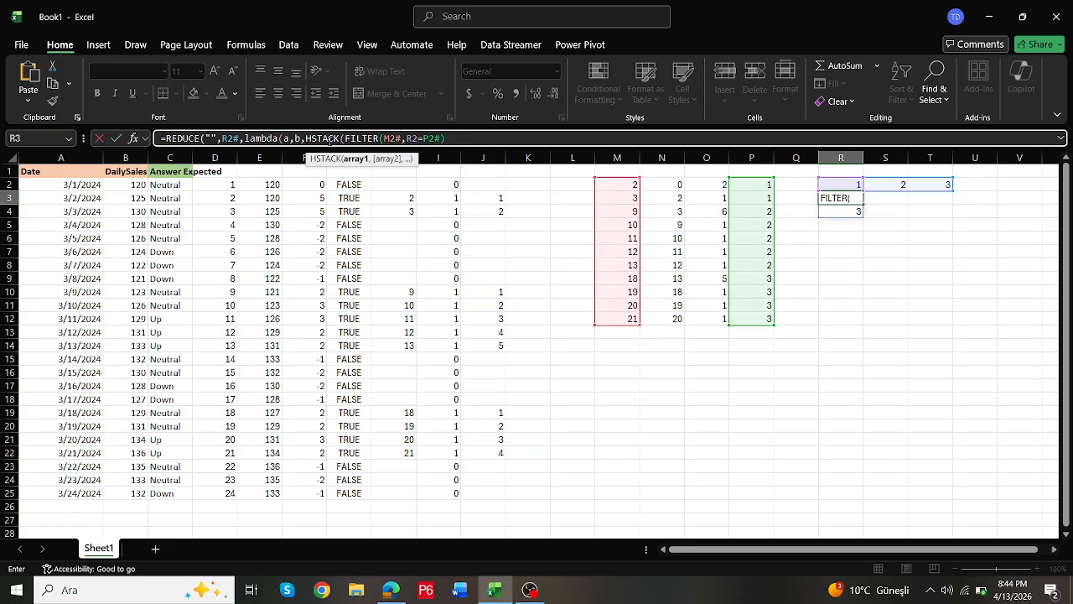
{"action": "type", "text": "a,"}
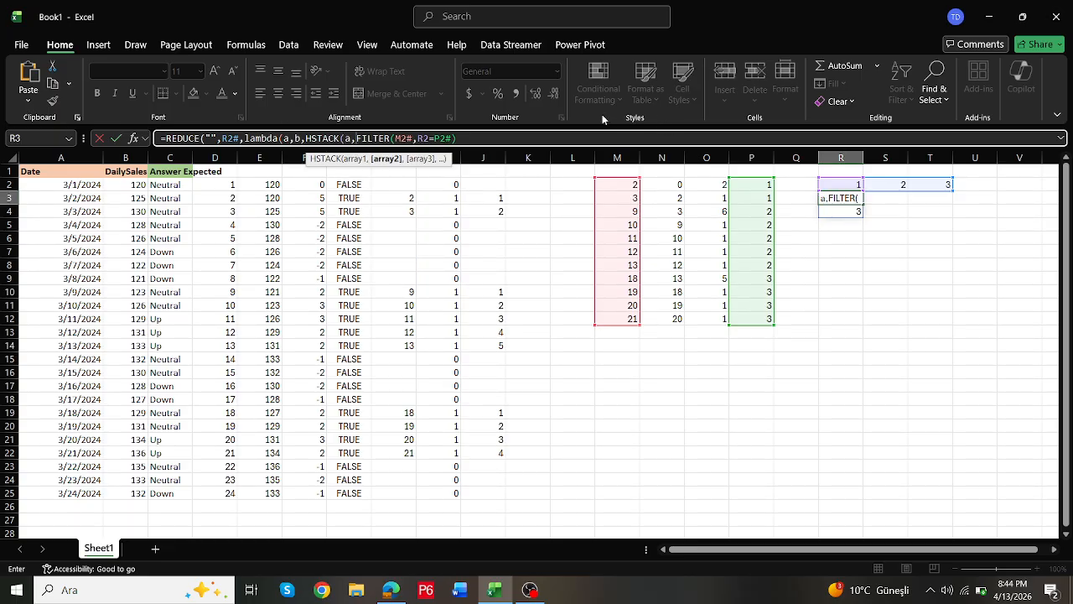
Step: Replace R2 with b in the filter condition and complete R3 as =REDUCE("",R2#,LAMBDA(a,b,HSTACK(a,FILTER(M2#,b=P2#))))
{"action": "double_click", "coordinate": [422, 138]}
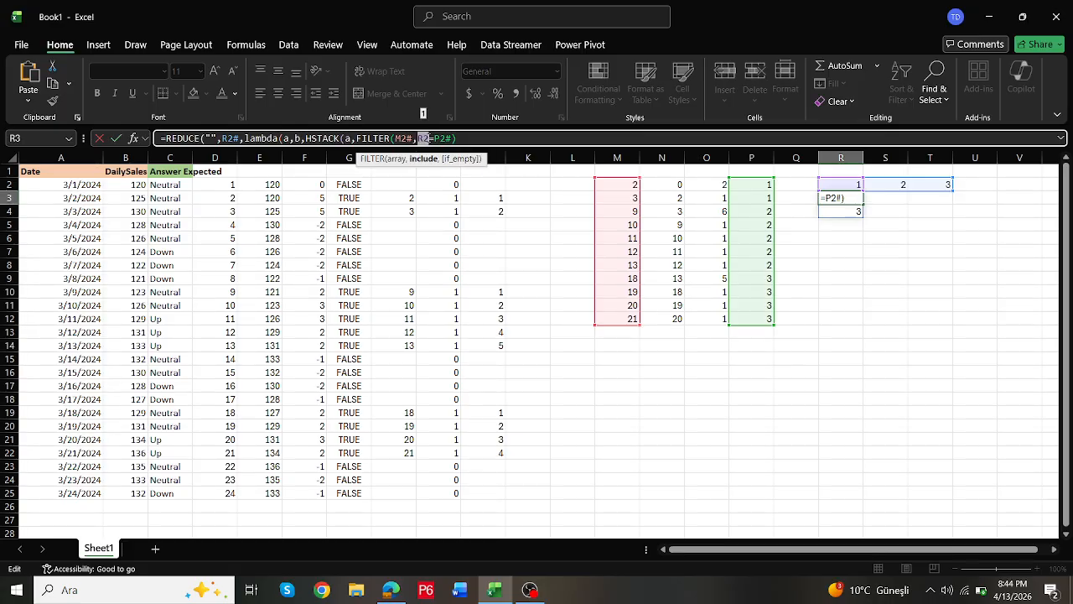
{"action": "type", "text": "b"}
{"action": "left_click", "coordinate": [464, 138]}
{"action": "type", "text": "))"}
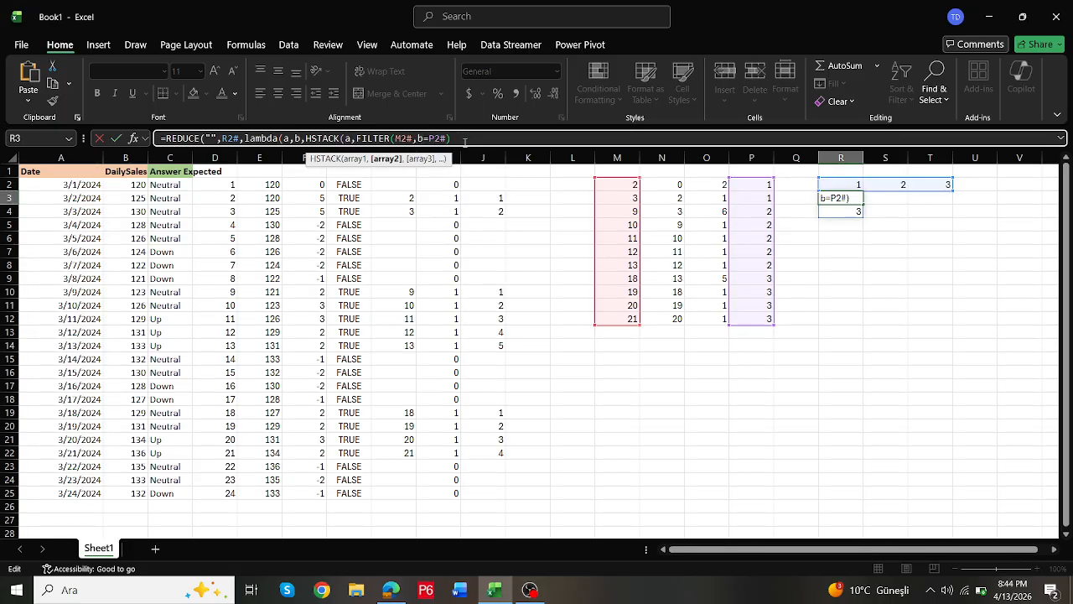
{"action": "type", "text": ")"}
{"action": "key", "text": "Return"}
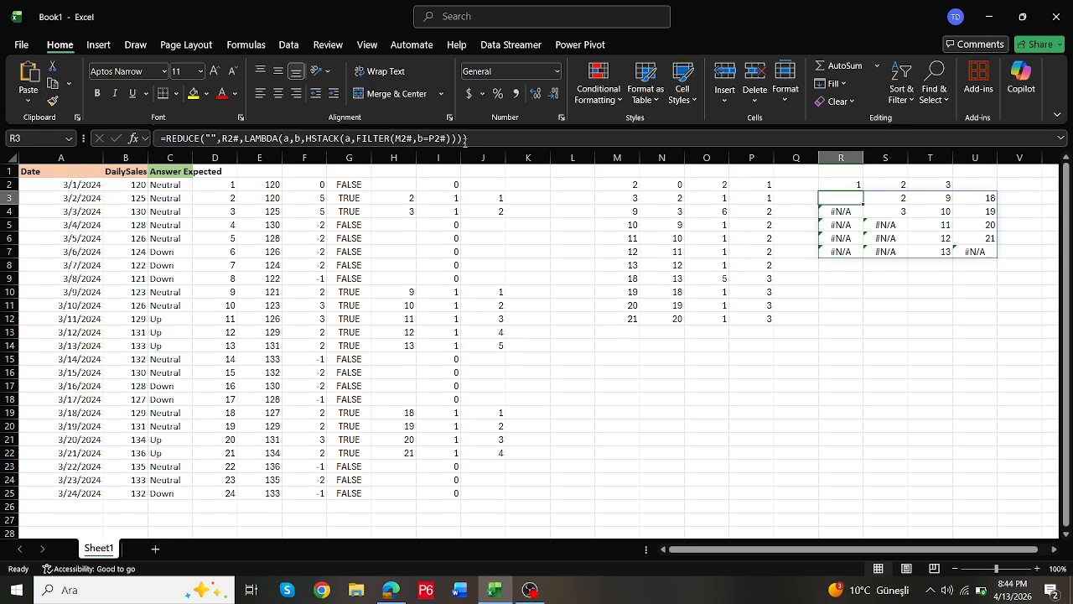
Step: Wrap the R3 formula in DROP to remove its first column, completing it as =DROP(REDUCE("",R2#,LAMBDA(a,b,HSTACK(a,FILTER(M2#,b=P2#)))),,1)
{"action": "left_click", "coordinate": [165, 138]}
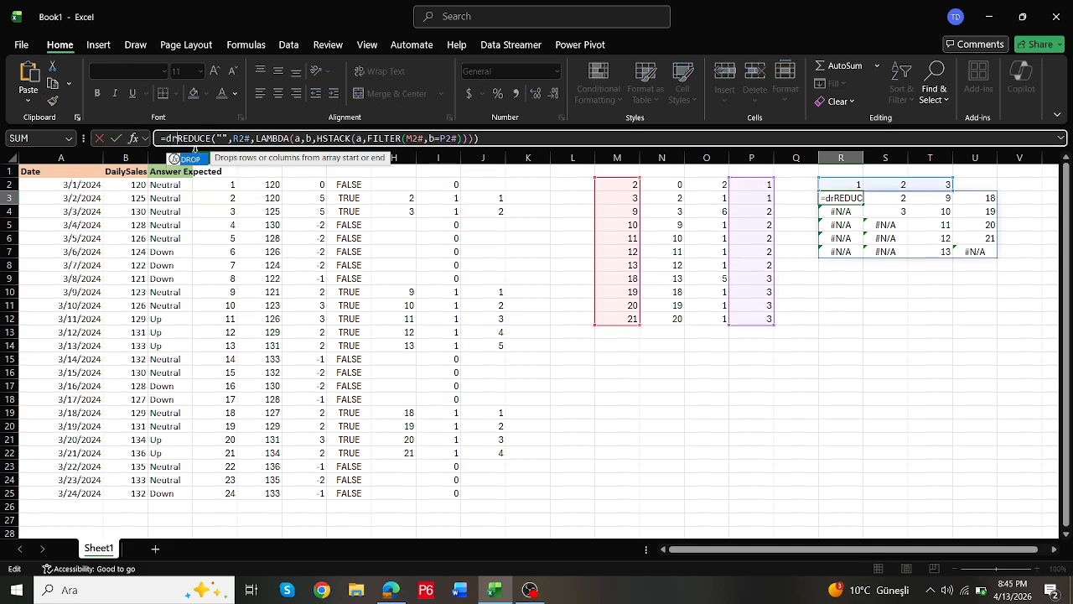
{"action": "double_click", "coordinate": [194, 157]}
{"action": "left_click", "coordinate": [871, 198]}
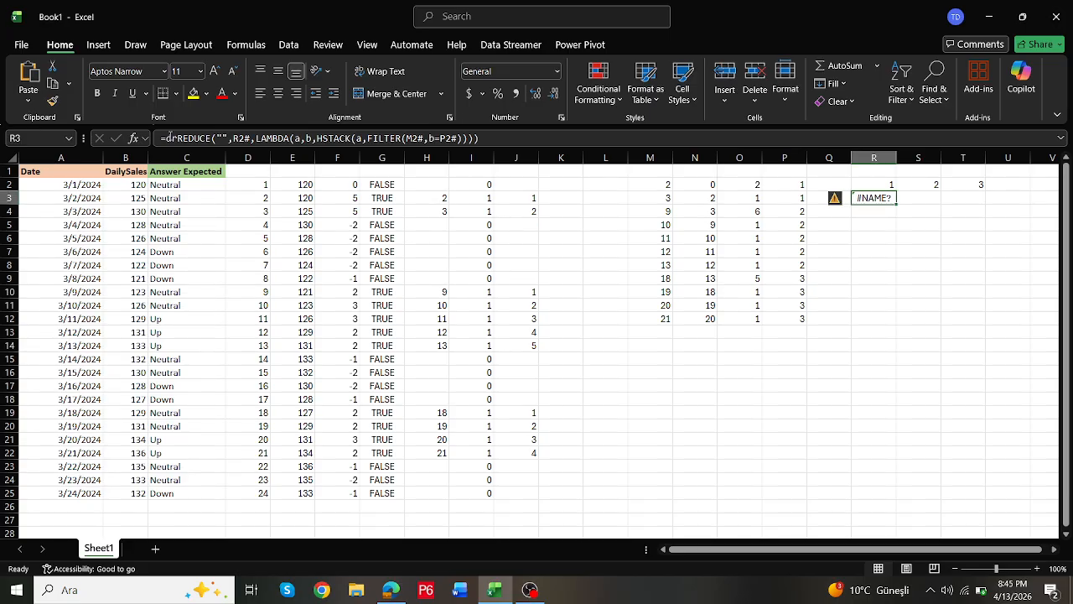
{"action": "left_click", "coordinate": [178, 137]}
{"action": "type", "text": "op"}
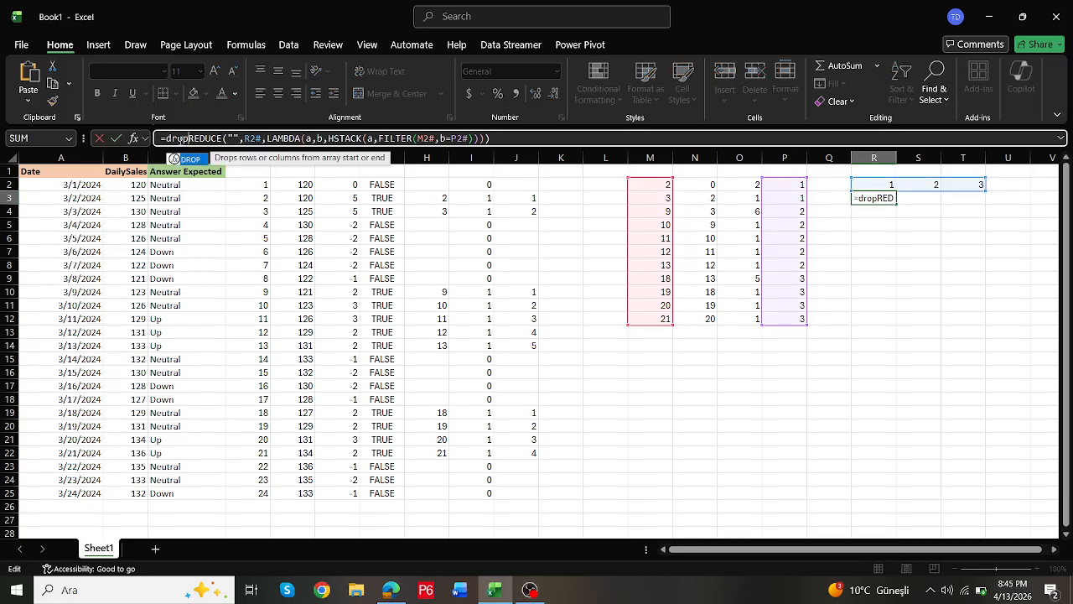
{"action": "type", "text": "("}
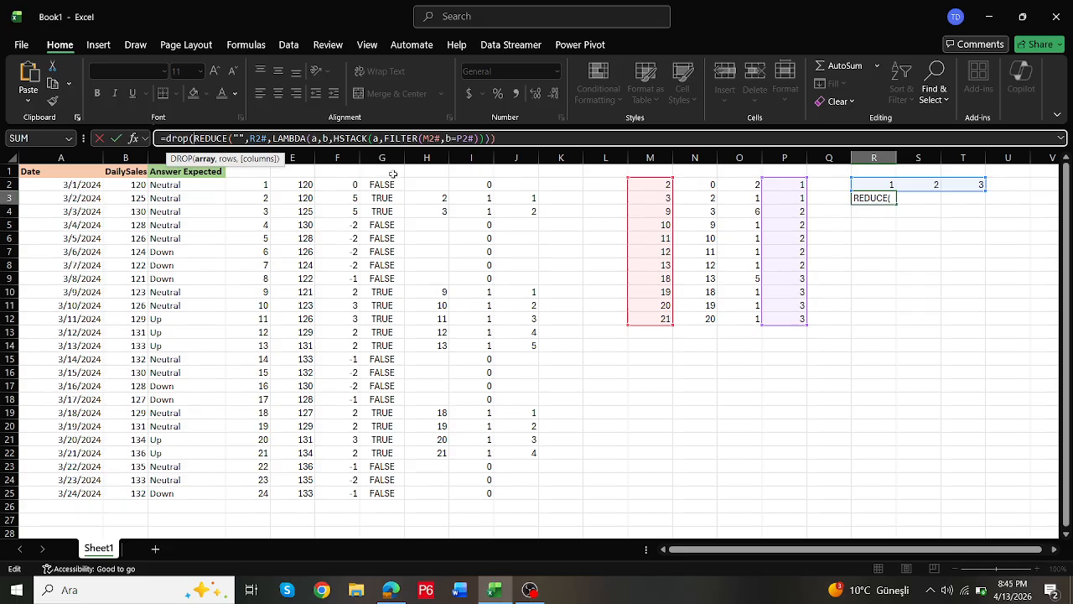
{"action": "left_click", "coordinate": [525, 139]}
{"action": "type", "text": ",,1)"}
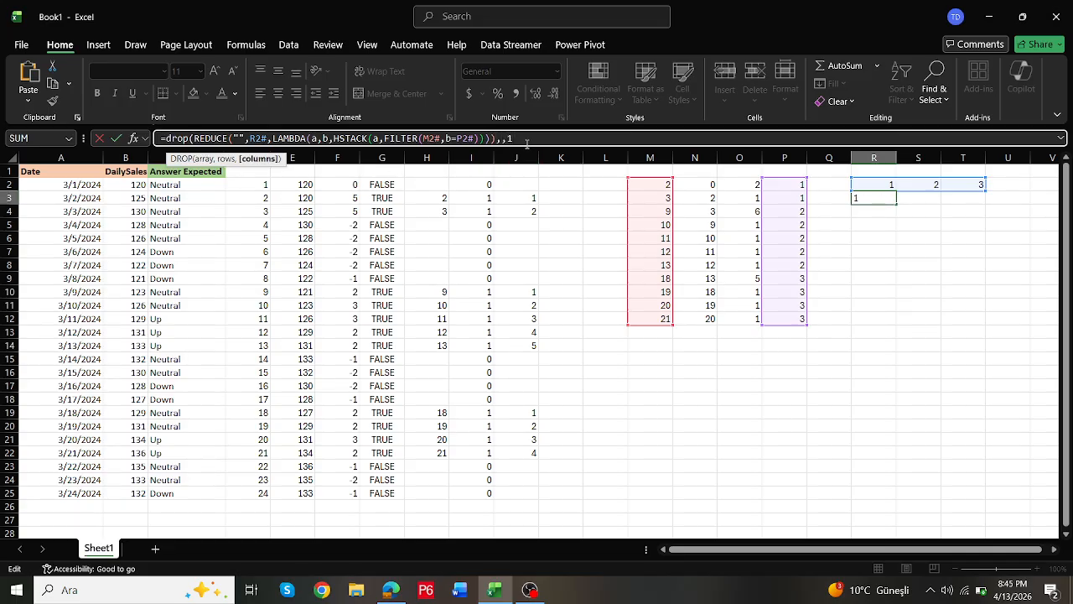
{"action": "key", "text": "Return"}
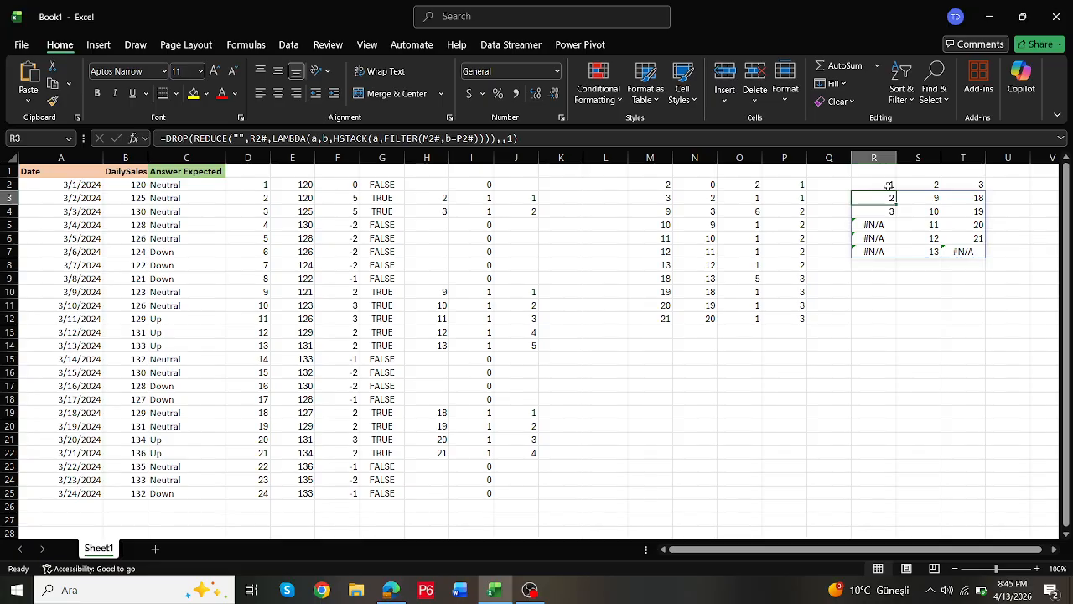
Step: Compare the group numbers in R2:T2 with the stacked index numbers beneath them and the rising-day indexes in column H
{"action": "left_click_drag", "start_coordinate": [885, 185], "coordinate": [970, 184]}
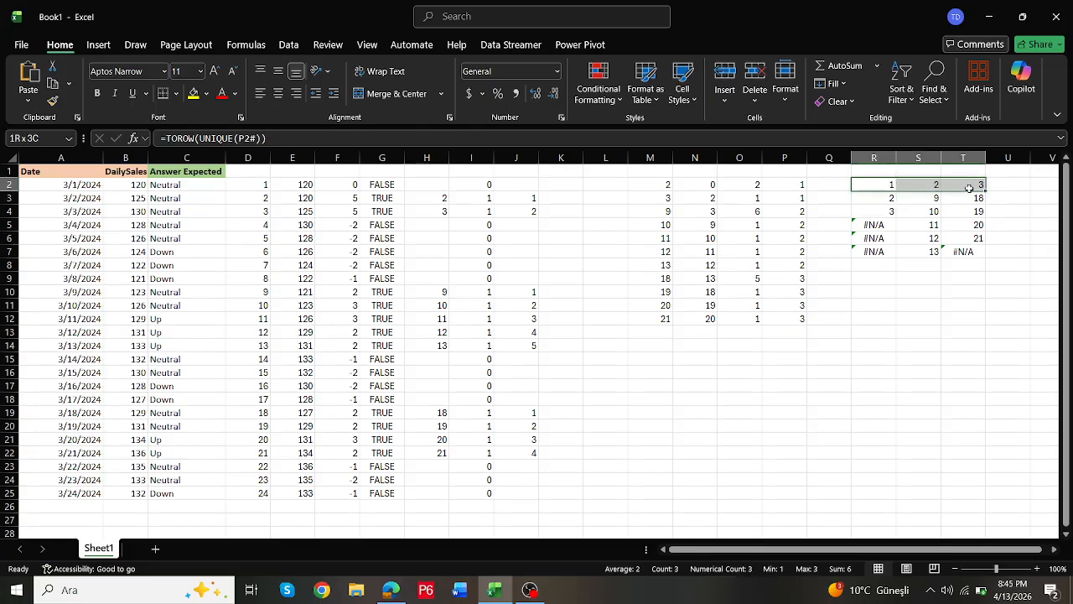
{"action": "left_click_drag", "start_coordinate": [889, 197], "coordinate": [971, 238]}
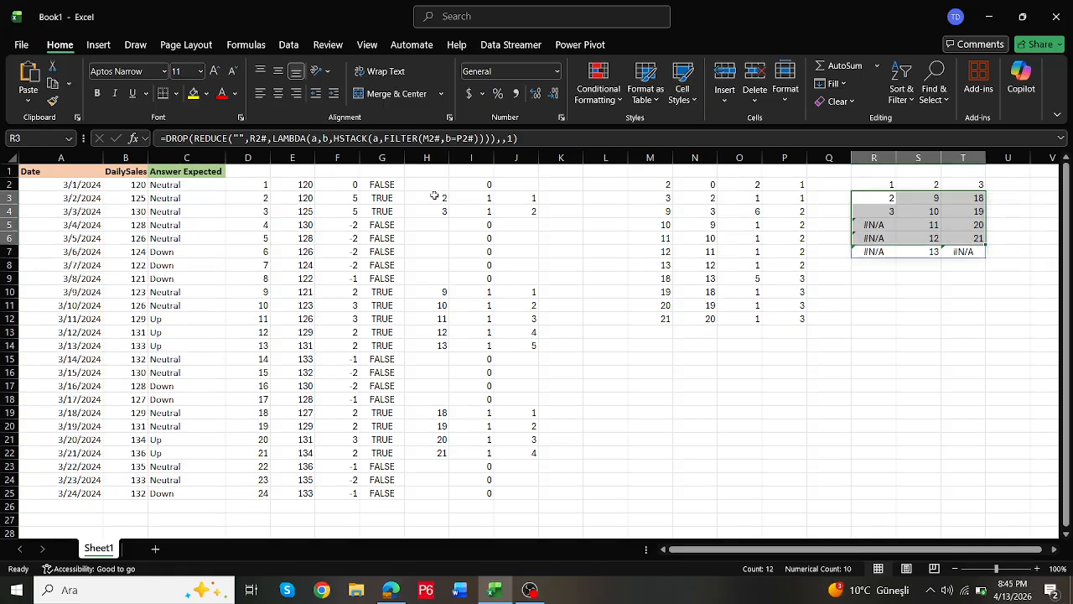
{"action": "left_click", "coordinate": [426, 160]}
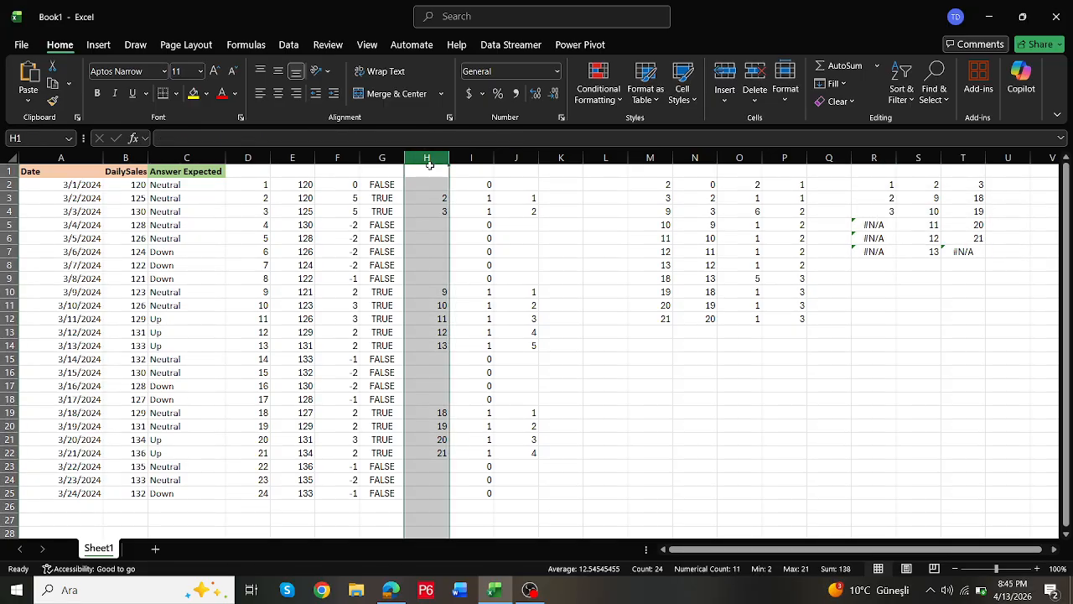
{"action": "left_click", "coordinate": [250, 159]}
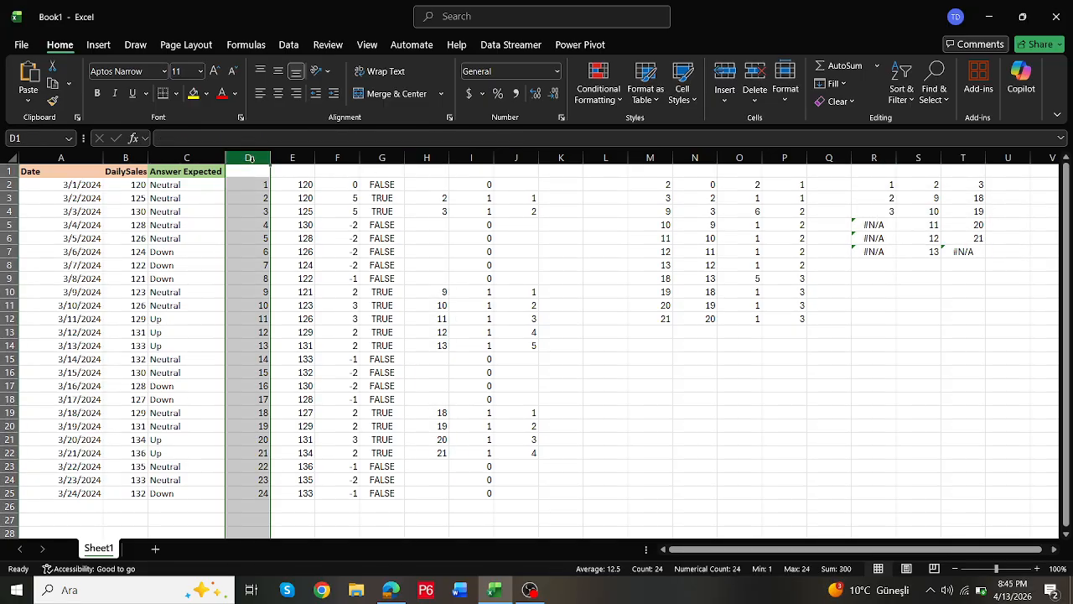
{"action": "left_click", "coordinate": [441, 200]}
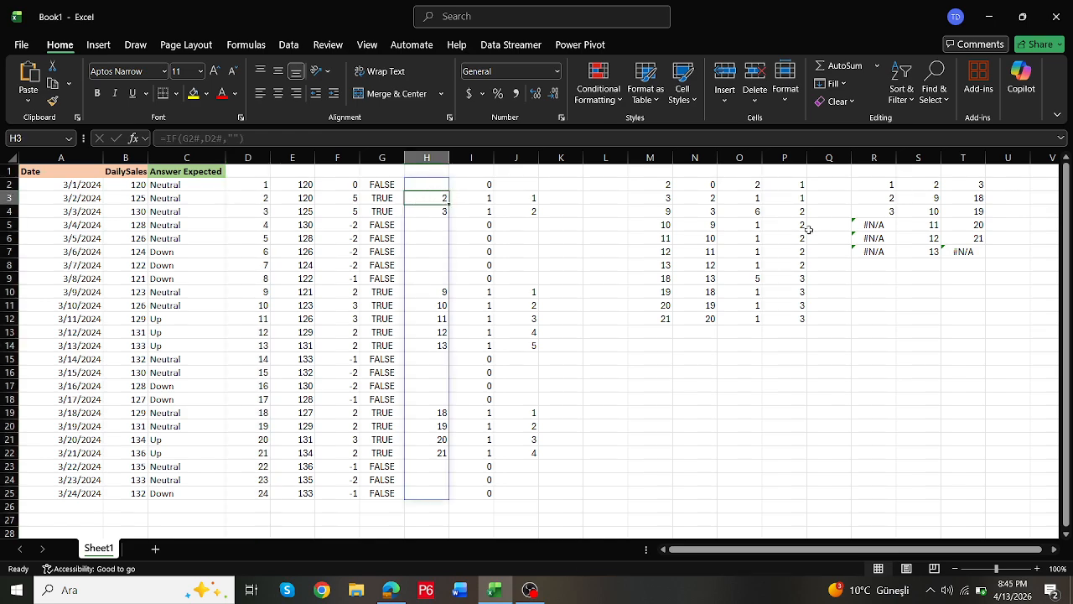
{"action": "left_click", "coordinate": [880, 202]}
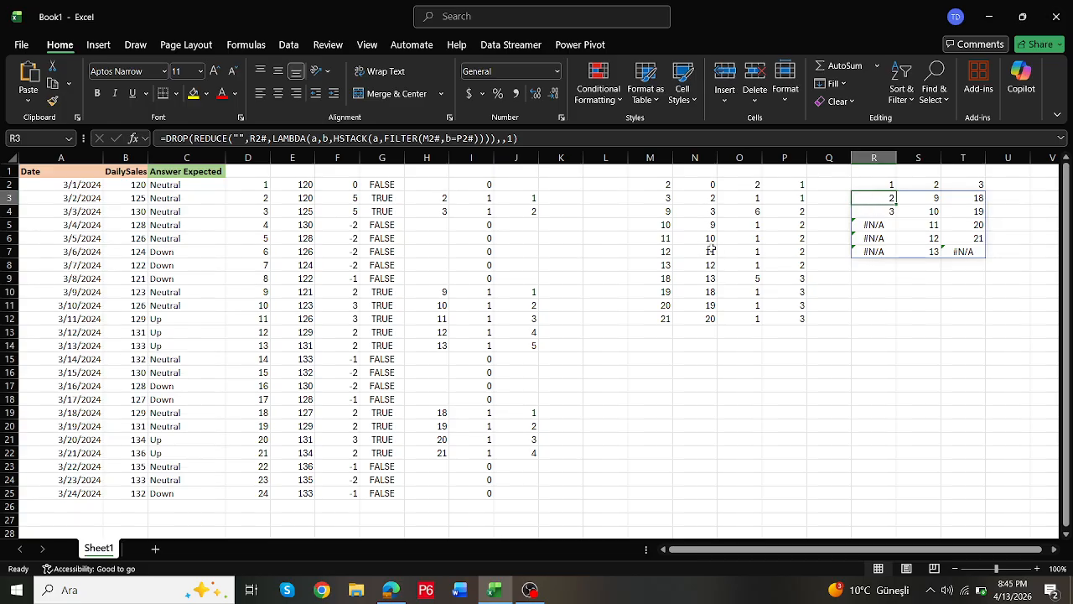
Step: Enter the sequence 1, 2, 3, 4, 5 down cells U3 to U7, beside the spilled groups in R3:T7
{"action": "left_click", "coordinate": [1002, 198]}
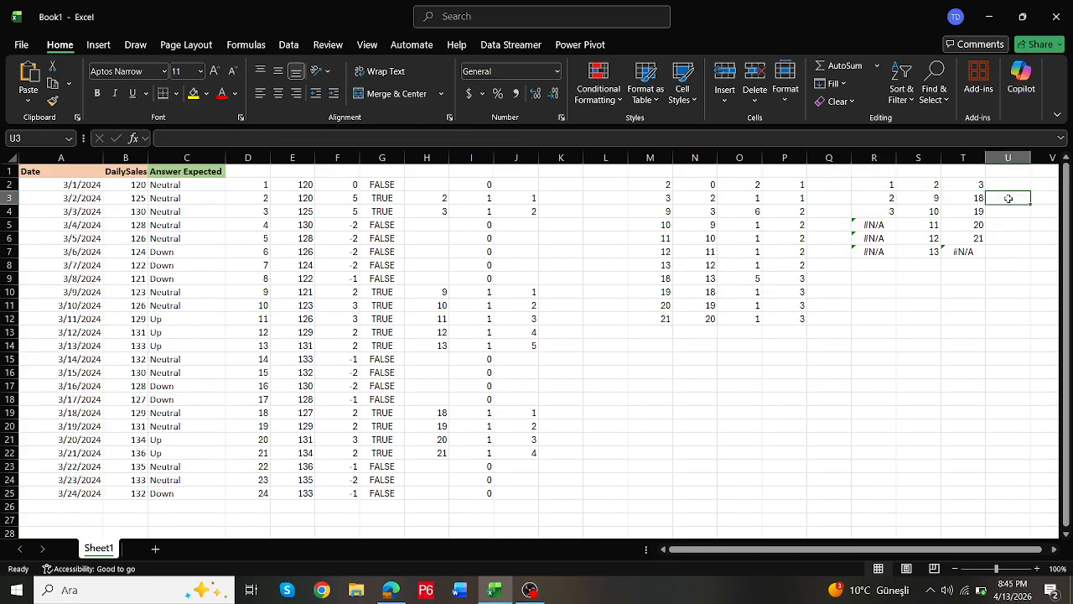
{"action": "type", "text": "1"}
{"action": "key", "text": "Return"}
{"action": "type", "text": "2"}
{"action": "key", "text": "Return"}
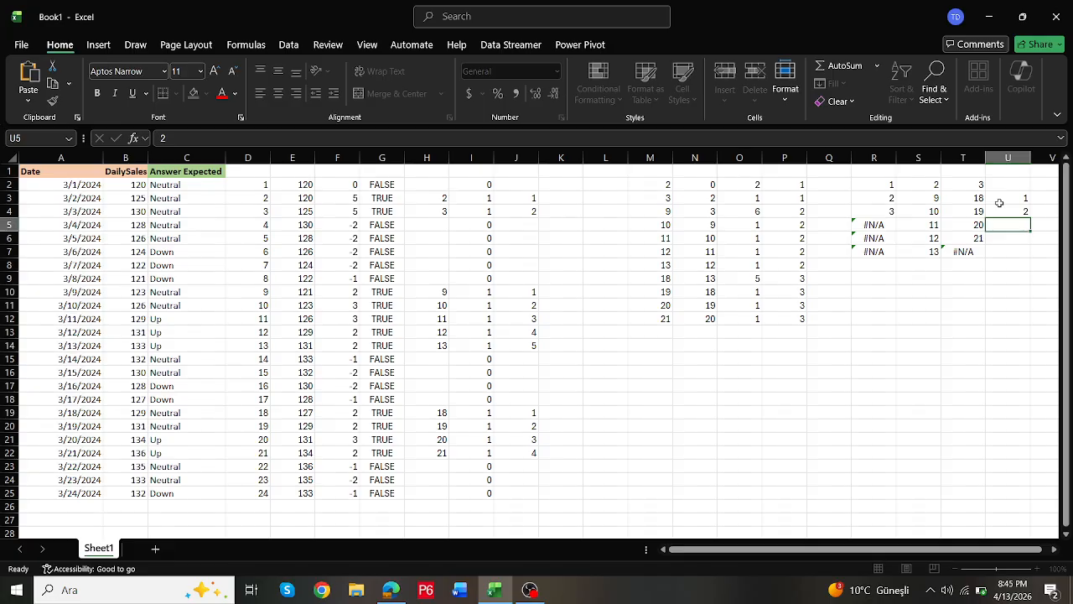
{"action": "type", "text": "3"}
{"action": "key", "text": "Return"}
{"action": "type", "text": "4"}
{"action": "key", "text": "Return"}
{"action": "type", "text": "5"}
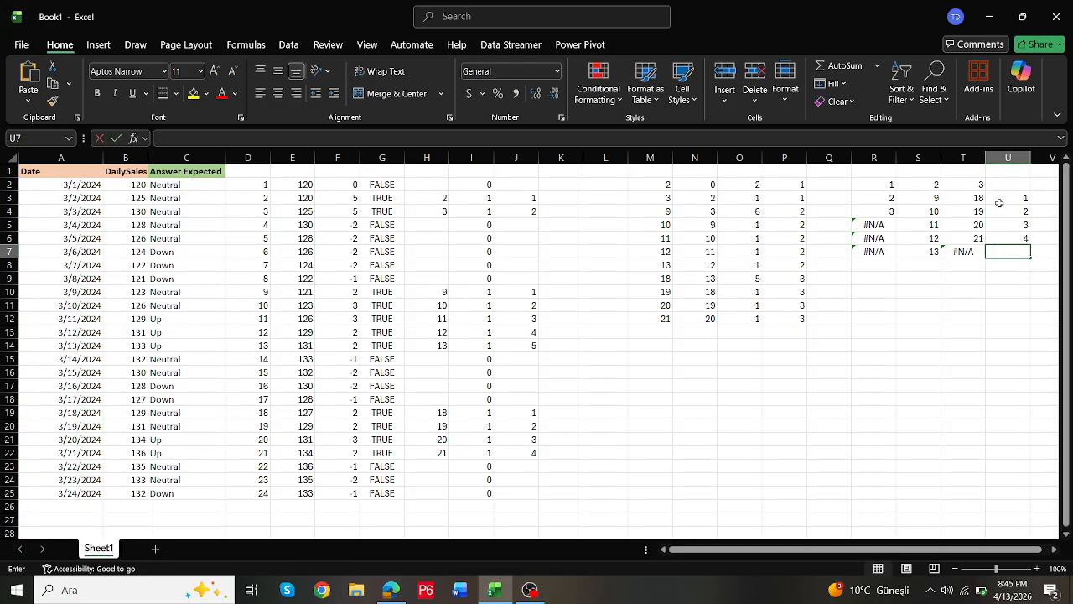
{"action": "key", "text": "Return"}
Step: Compare the index groups in R3:T7 and the sequence in column U with the matching values in columns H and J
{"action": "left_click", "coordinate": [1001, 201]}
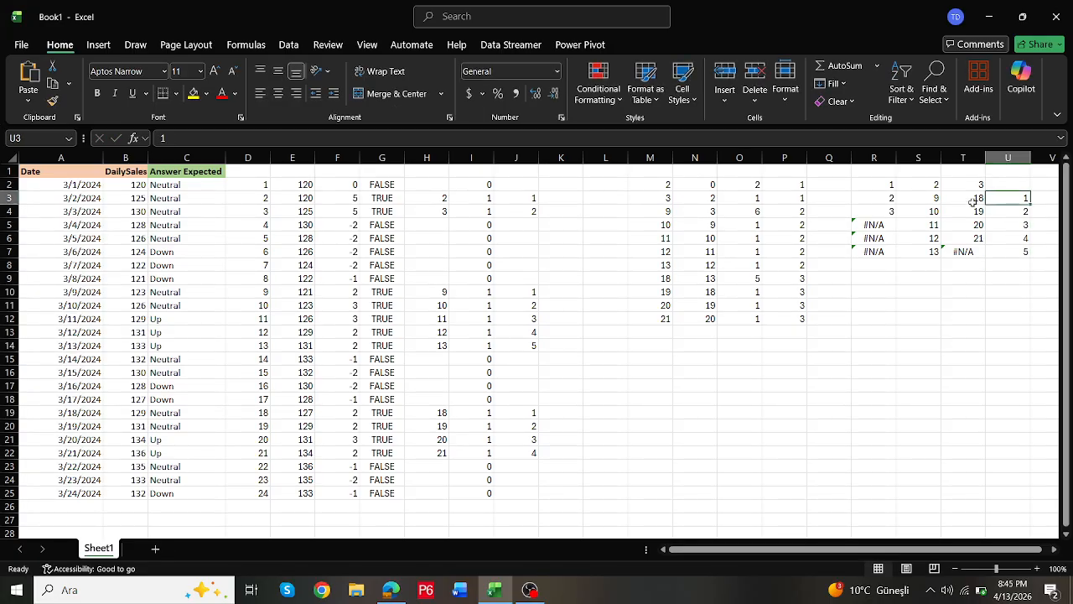
{"action": "left_click", "coordinate": [964, 200]}
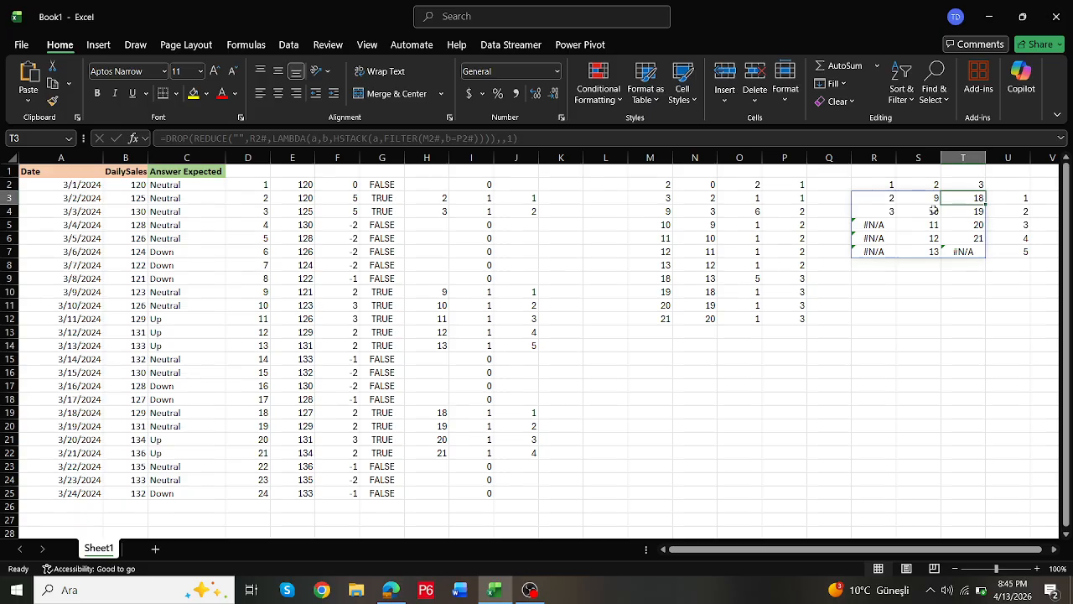
{"action": "left_click", "coordinate": [445, 198]}
{"action": "left_click", "coordinate": [529, 199]}
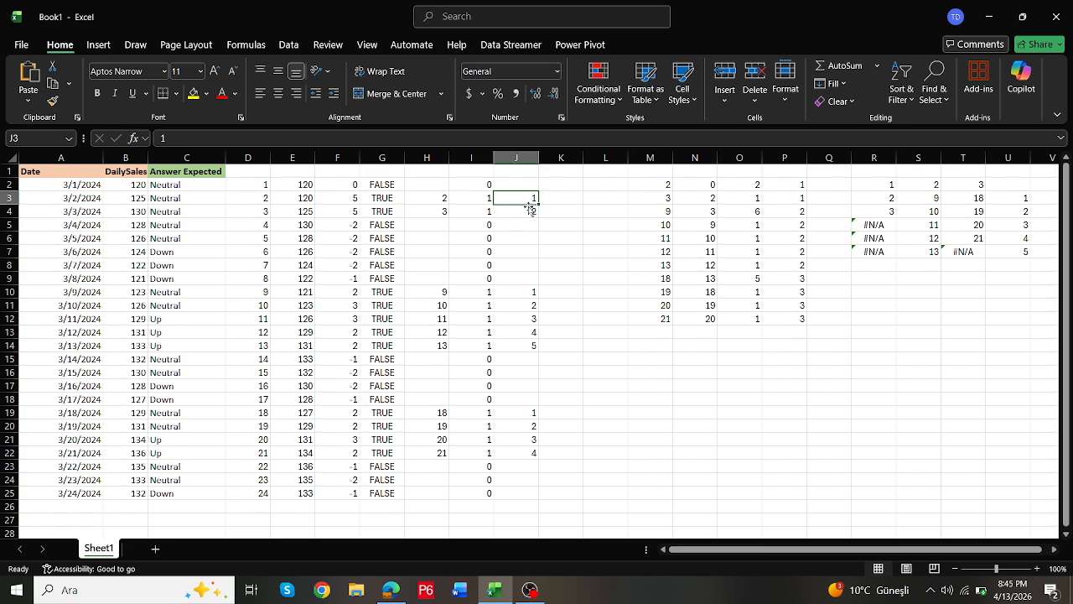
{"action": "left_click", "coordinate": [889, 211]}
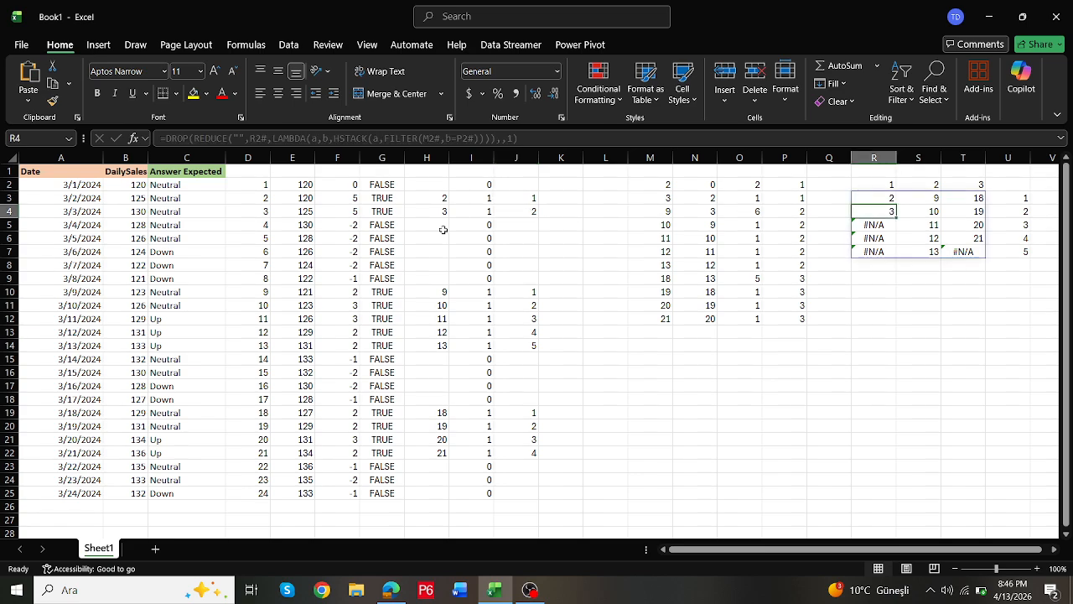
{"action": "left_click", "coordinate": [441, 212]}
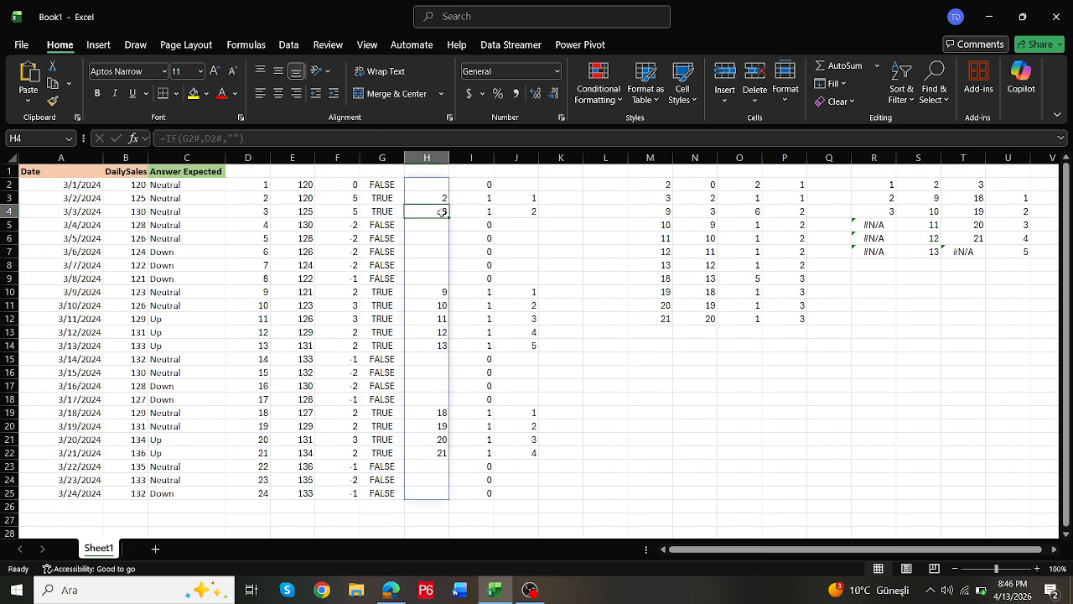
{"action": "left_click", "coordinate": [929, 197]}
{"action": "left_click", "coordinate": [1016, 198]}
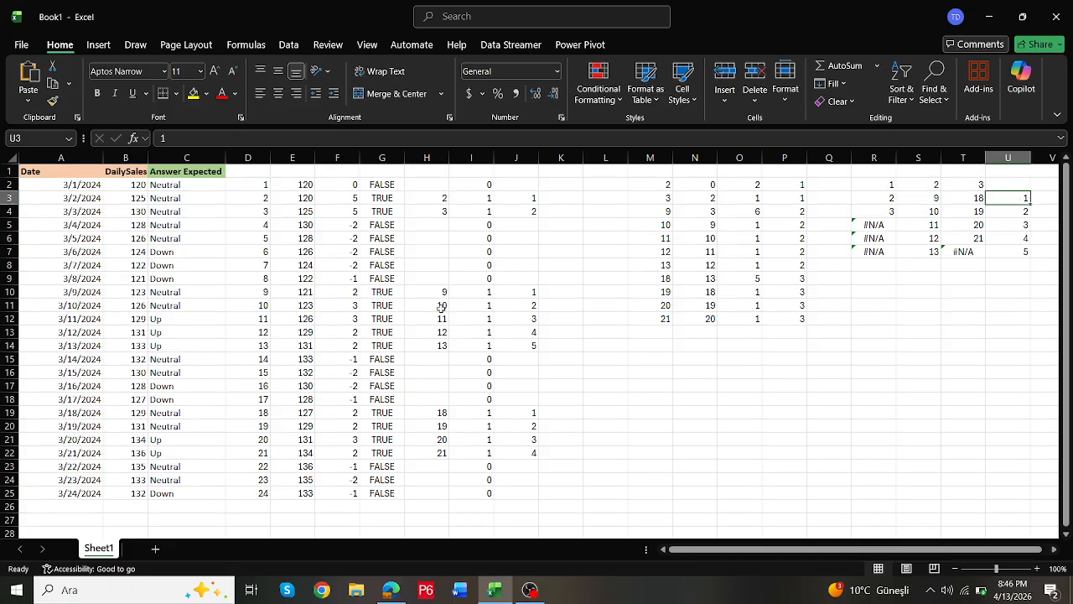
{"action": "left_click_drag", "start_coordinate": [528, 295], "coordinate": [530, 344]}
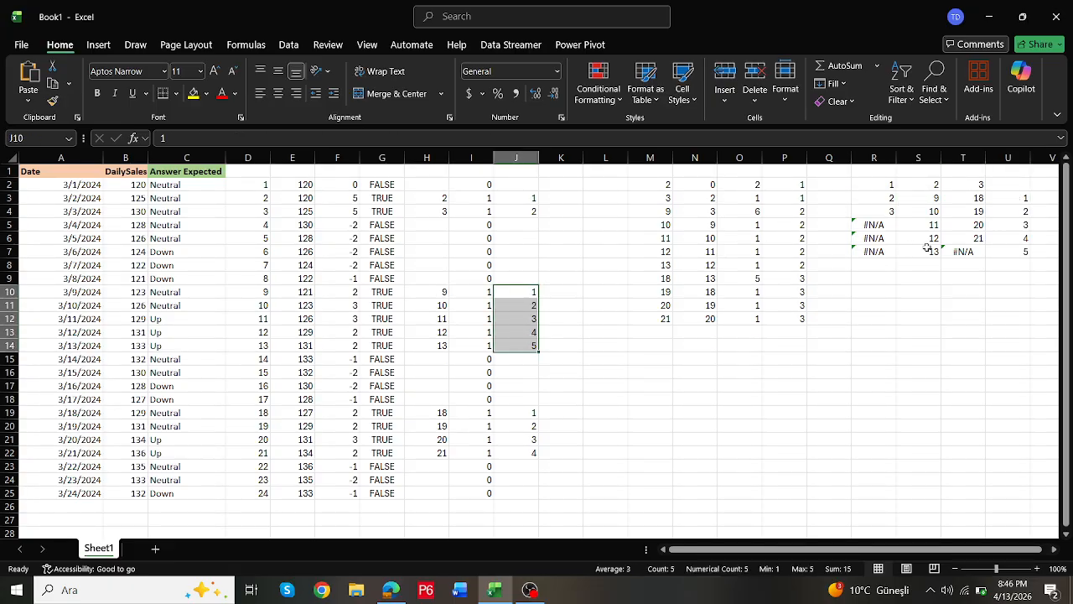
{"action": "left_click", "coordinate": [1021, 195]}
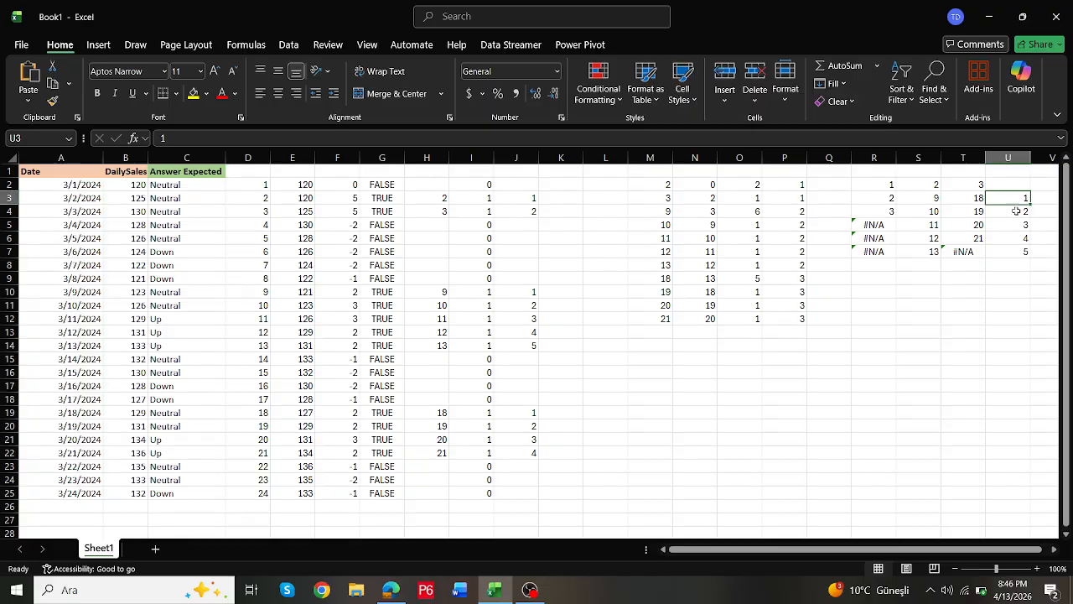
{"action": "left_click", "coordinate": [944, 211]}
{"action": "left_click_drag", "start_coordinate": [890, 198], "coordinate": [969, 254]}
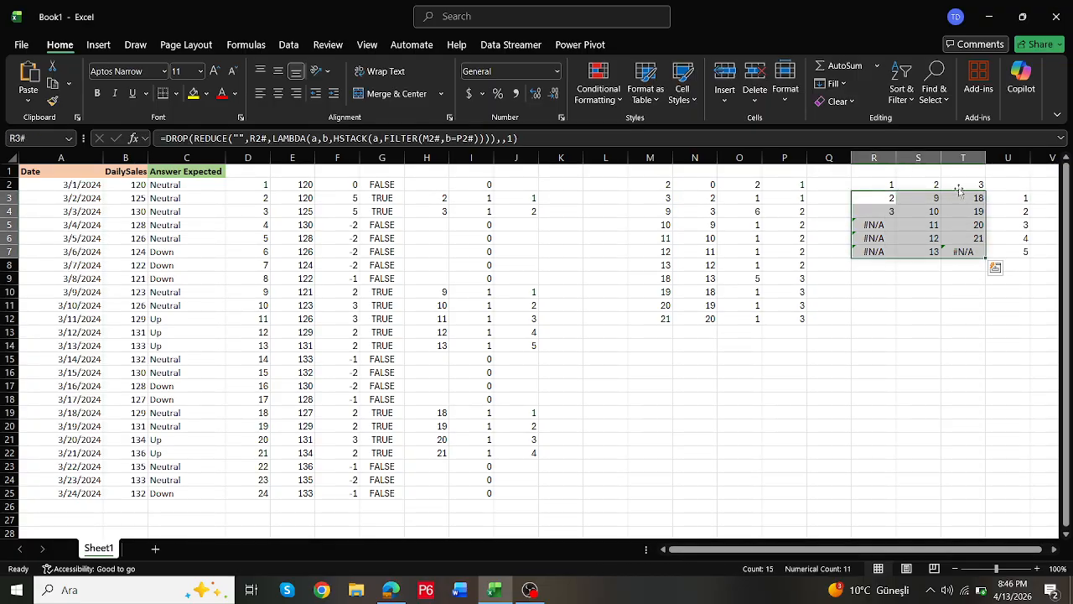
Step: Clear the sequence numbers from column U
{"action": "left_click_drag", "start_coordinate": [1022, 195], "coordinate": [1017, 239]}
{"action": "key", "text": "Delete"}
Step: Enter the formula =R3#>0 in U3 to test the whole spilled group array
{"action": "left_click", "coordinate": [1013, 199]}
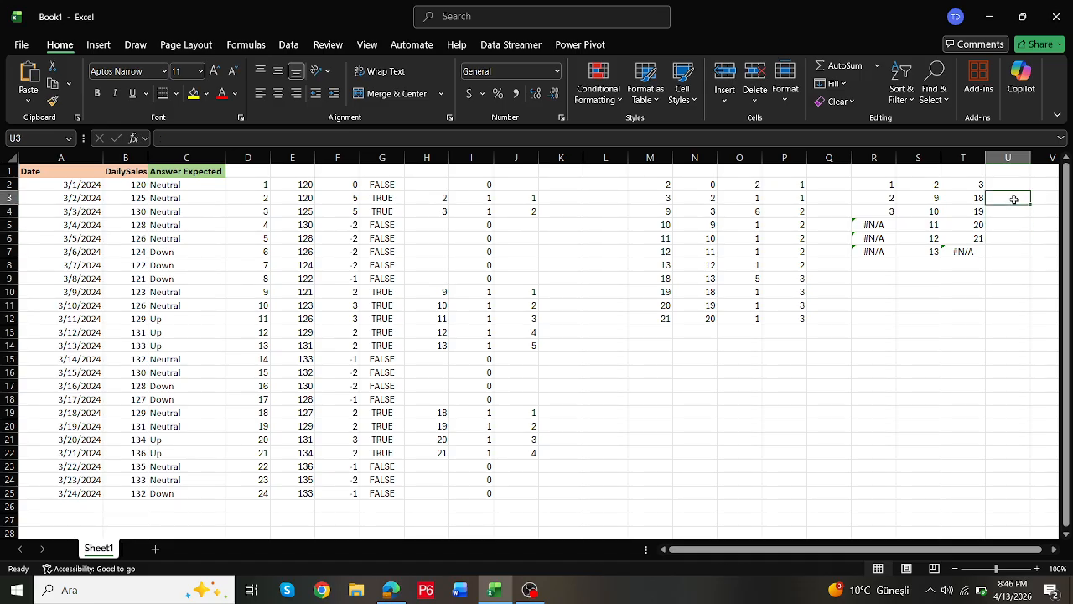
{"action": "type", "text": "="}
{"action": "left_click_drag", "start_coordinate": [876, 197], "coordinate": [966, 253]}
{"action": "type", "text": ">0"}
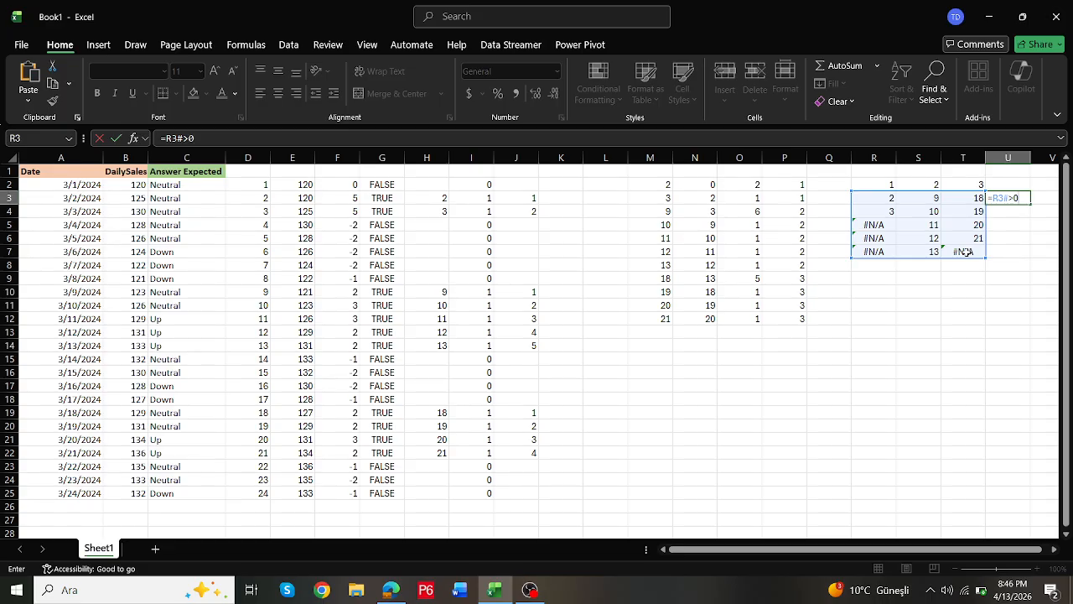
{"action": "key", "text": "ctrl+Return"}
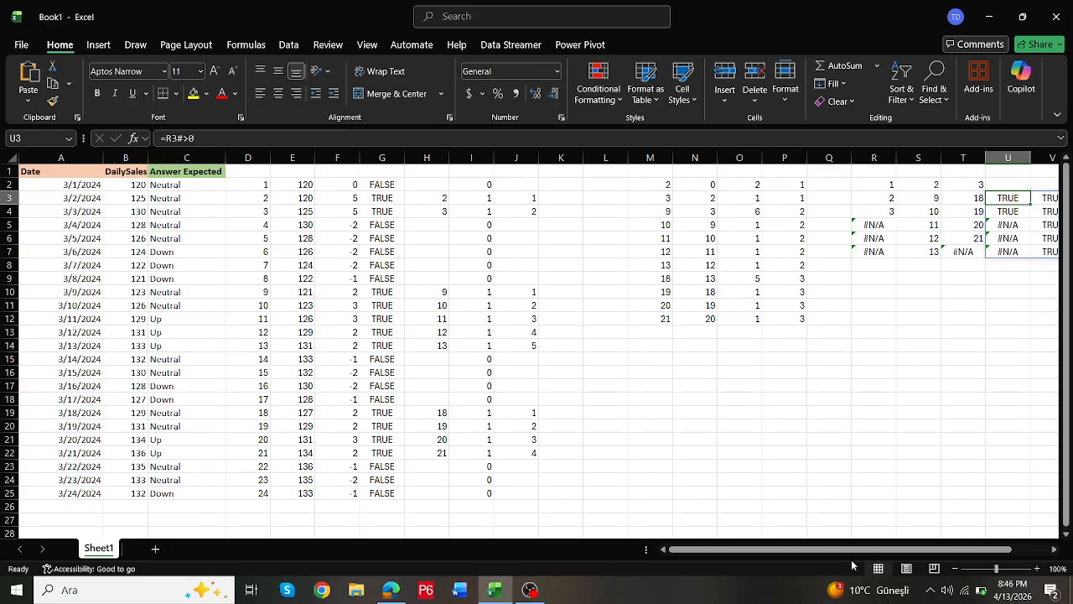
Step: Wrap the U3 test in IF with 1=0 as the second argument, giving =IF(R3#>0,1=0)
{"action": "left_click_drag", "start_coordinate": [849, 549], "coordinate": [886, 549]}
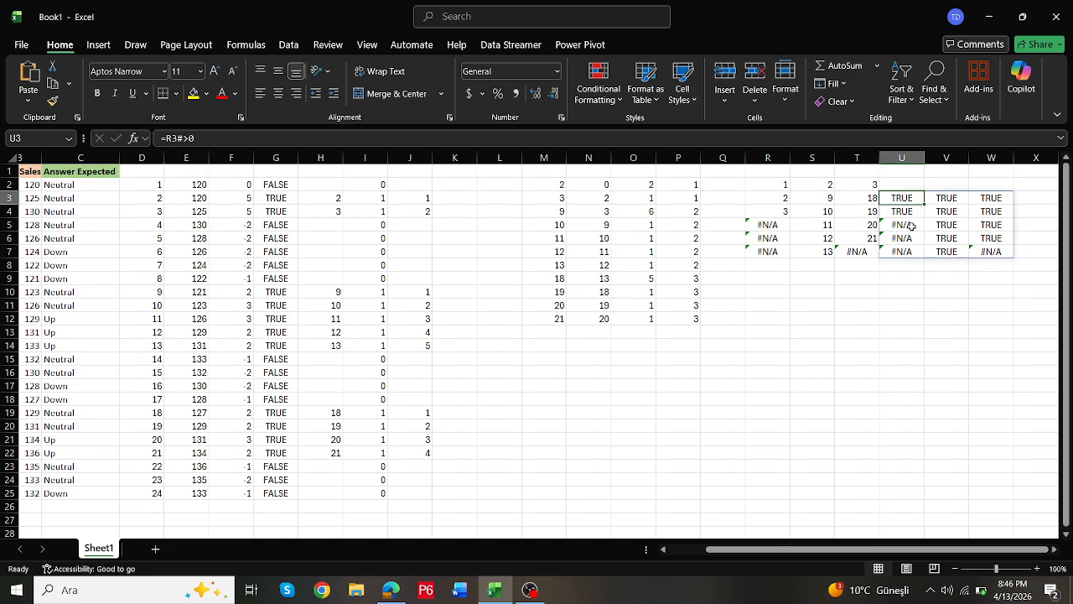
{"action": "left_click", "coordinate": [170, 139]}
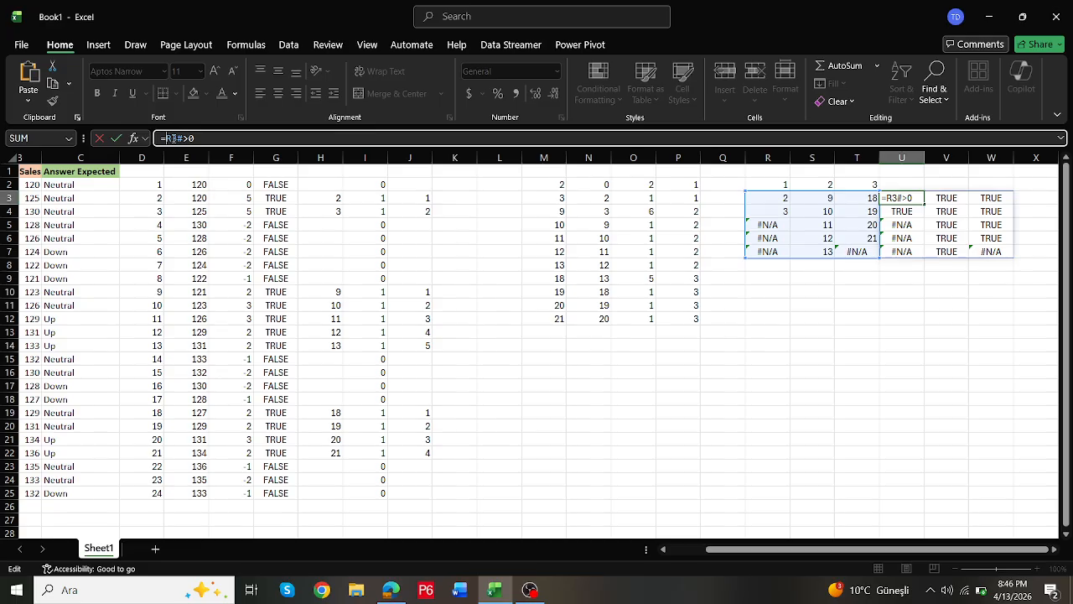
{"action": "type", "text": "if("}
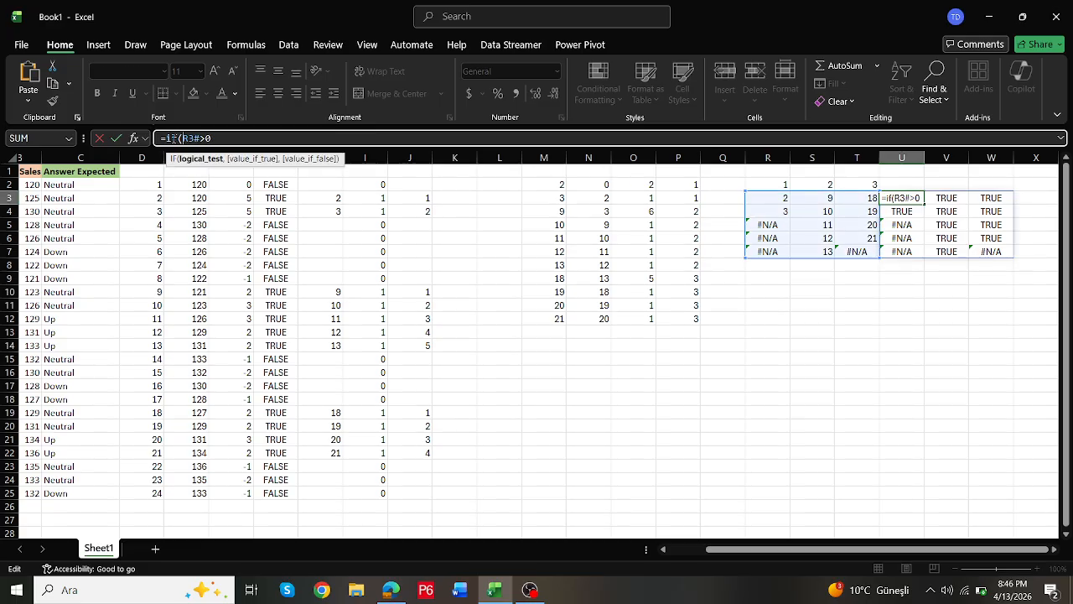
{"action": "type", "text": ","}
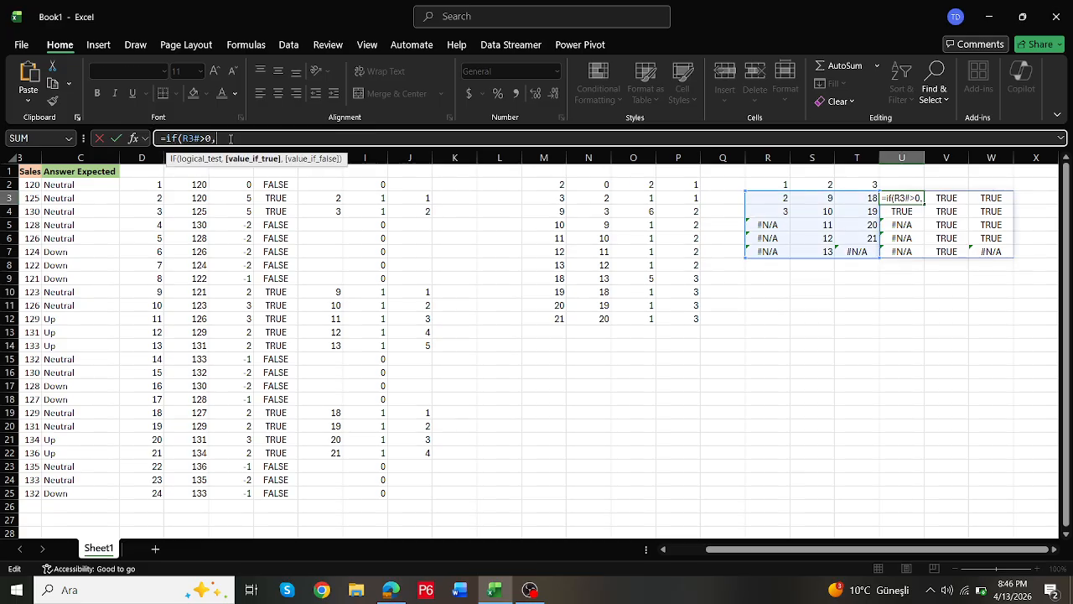
{"action": "type", "text": "1=0"}
{"action": "key", "text": "ctrl+Return"}
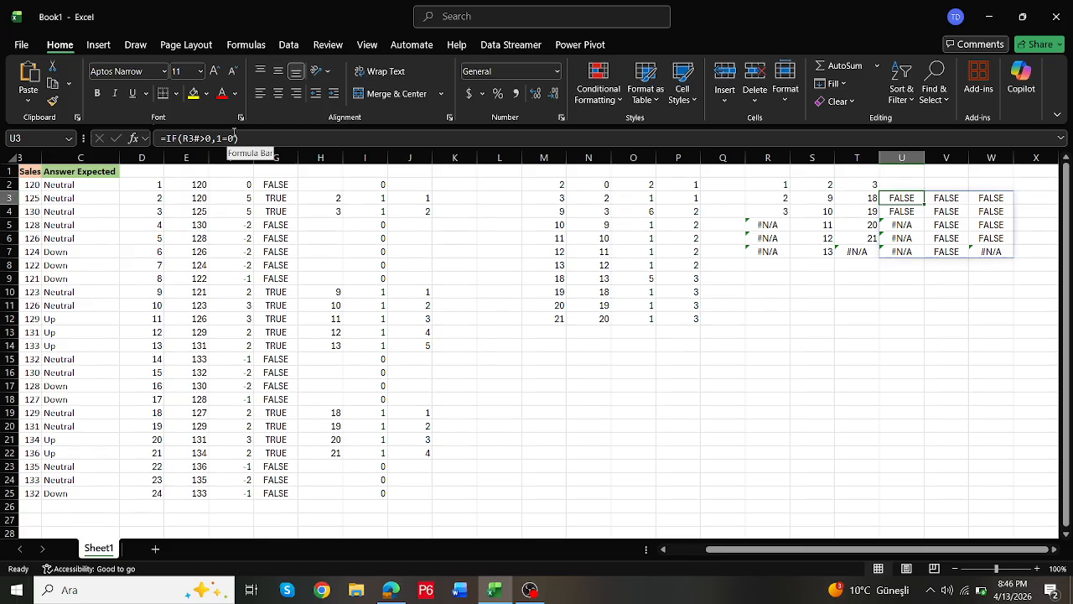
Step: Change the IF function in U3 to IFERROR so the formula reads =IFERROR(R3#>0,1=0)
{"action": "left_click", "coordinate": [178, 138]}
{"action": "type", "text": "er"}
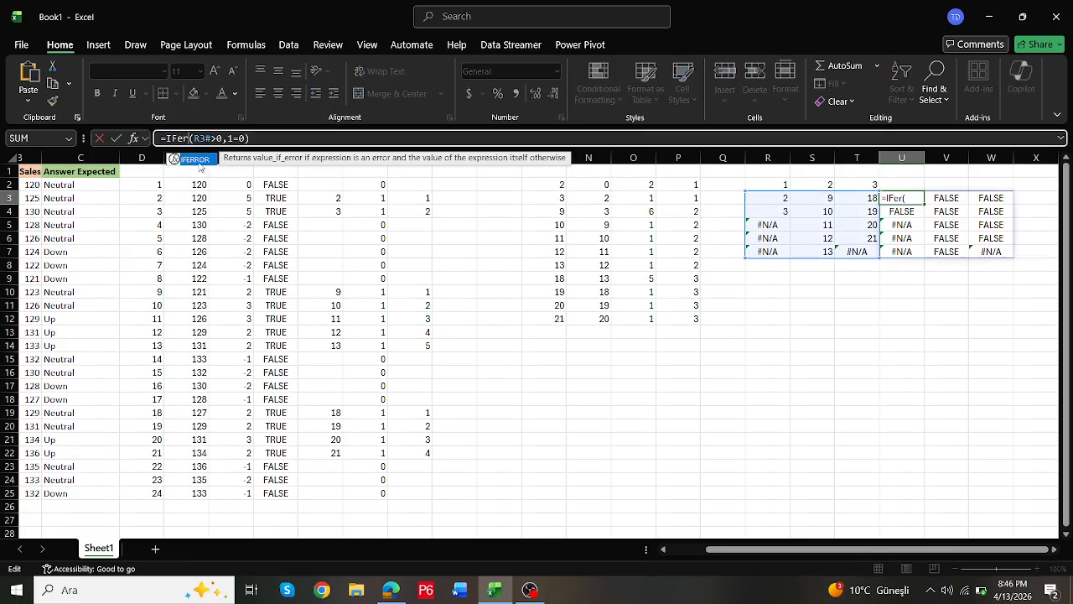
{"action": "double_click", "coordinate": [198, 160]}
{"action": "key", "text": "ctrl+Return"}
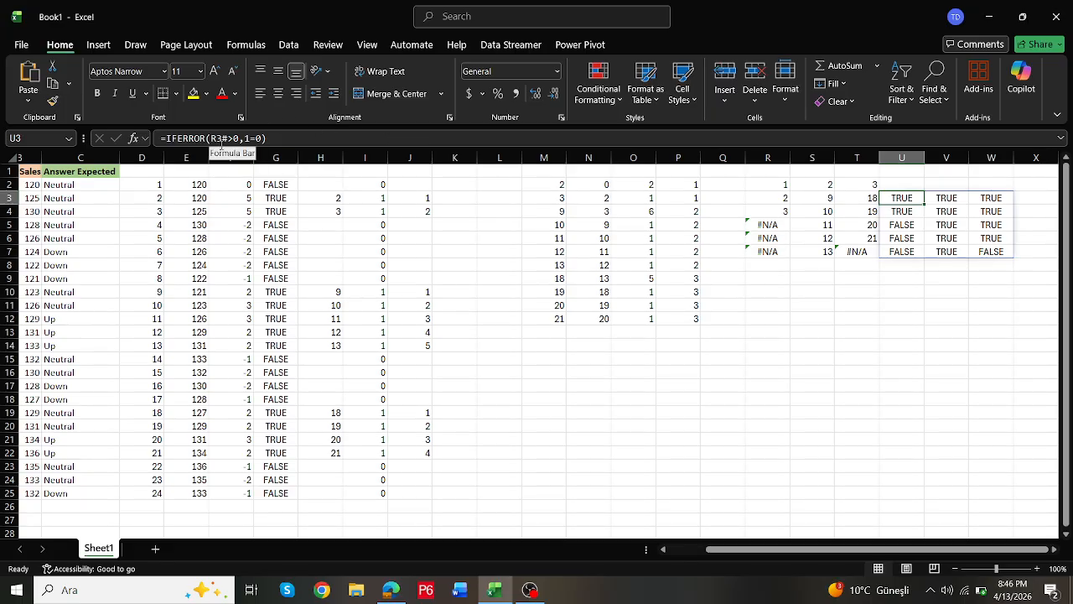
Step: Multiply the IFERROR formula in U3 by 1 to convert the logical results to numbers
{"action": "left_click", "coordinate": [279, 137]}
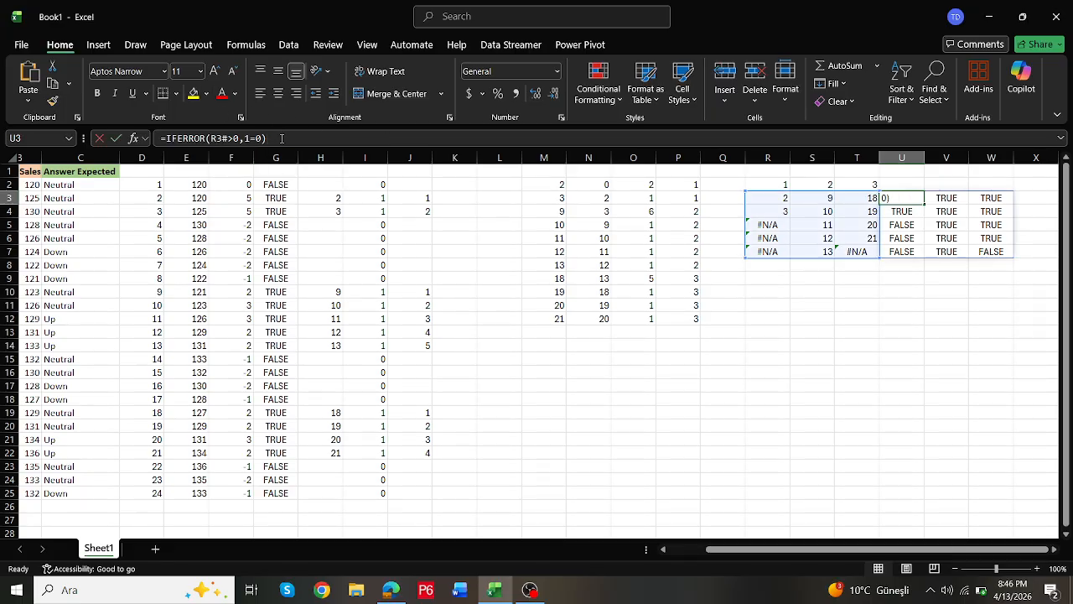
{"action": "type", "text": "*1"}
{"action": "key", "text": "Return"}
{"action": "key", "text": "Up"}
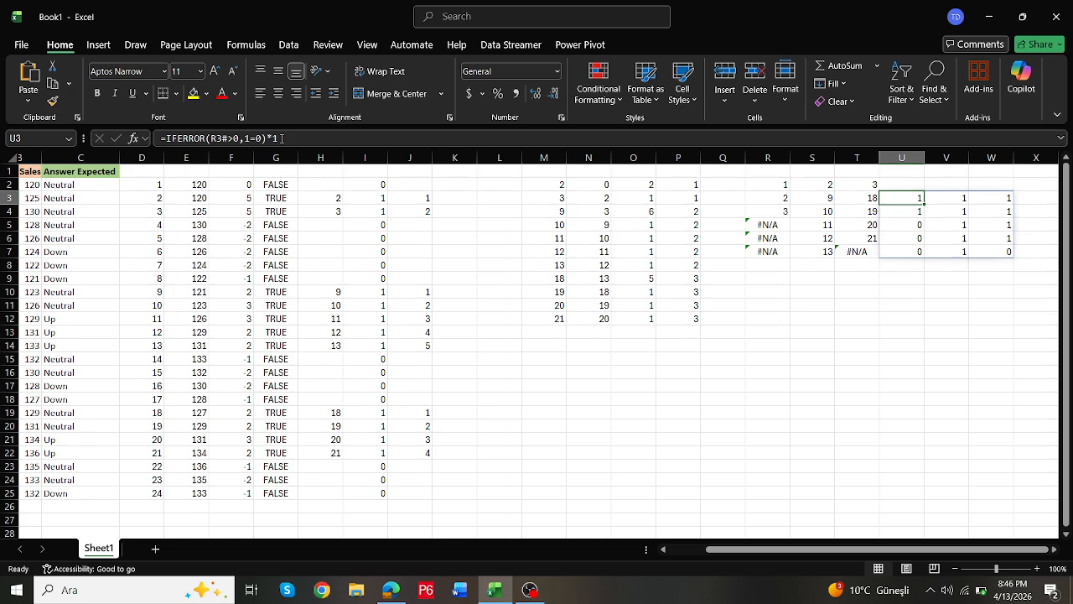
Step: Wrap the U3 formula in BYROW with SUM, giving =BYROW(IFERROR(R3#>0,1=0)*1,SUM)
{"action": "left_click", "coordinate": [167, 137]}
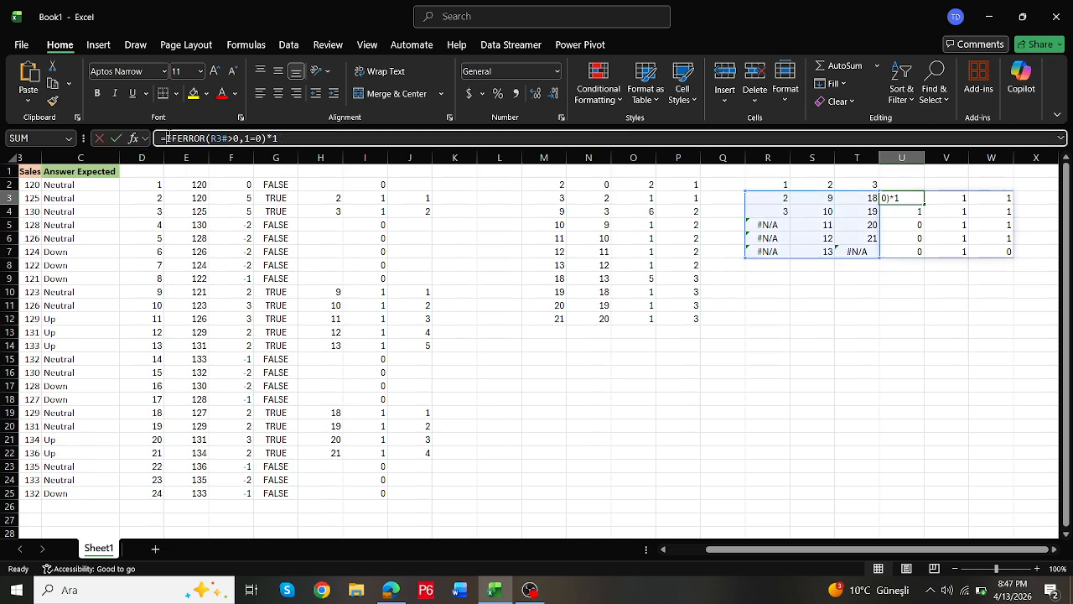
{"action": "type", "text": "by"}
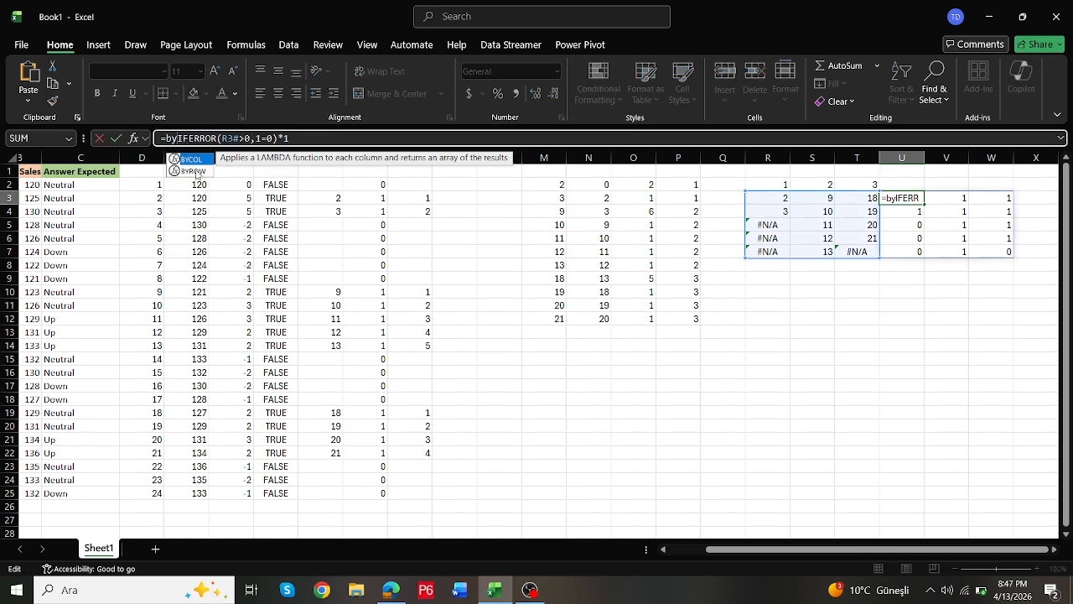
{"action": "double_click", "coordinate": [196, 173]}
{"action": "left_click", "coordinate": [327, 138]}
{"action": "type", "text": ","}
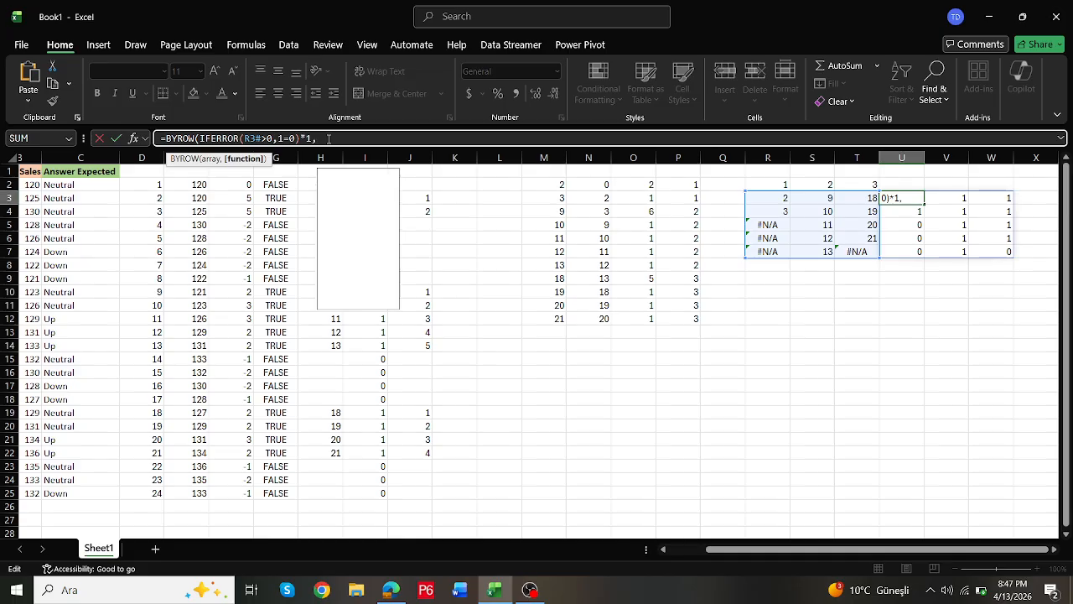
{"action": "type", "text": "sum"}
{"action": "key", "text": "ctrl+Return"}
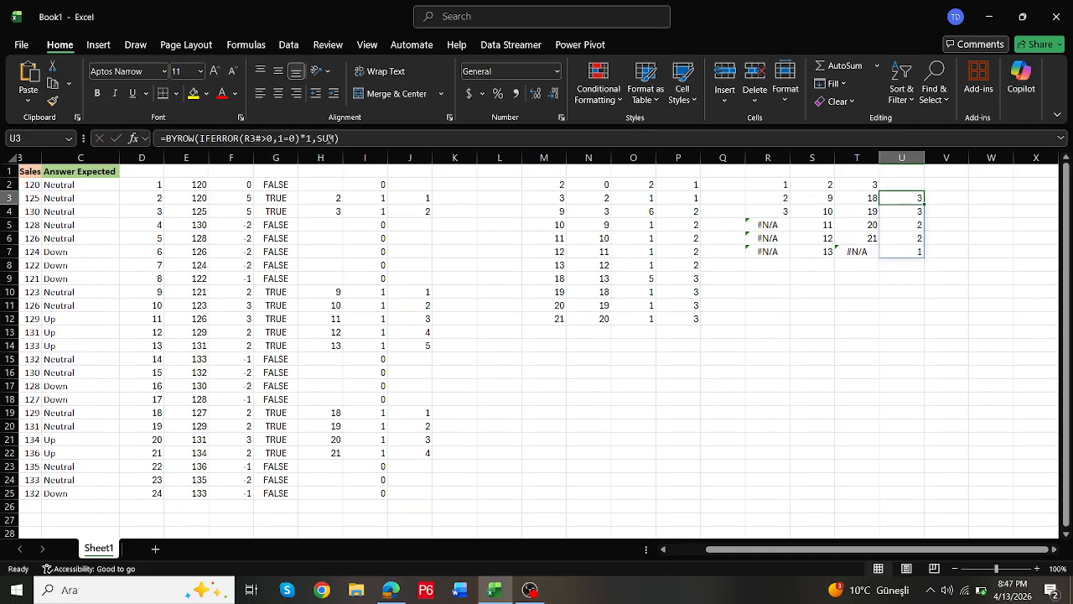
Step: Replace BYROW with BYCOL in the U3 formula to sum each column instead
{"action": "left_click", "coordinate": [196, 139]}
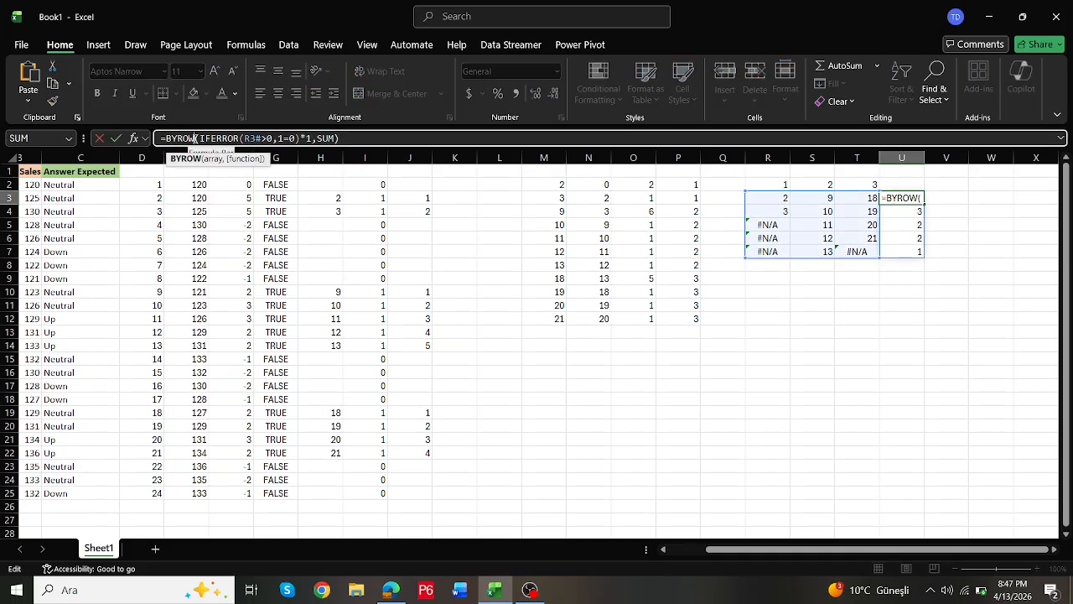
{"action": "key", "text": "BackSpace"}
{"action": "key", "text": "BackSpace"}
{"action": "key", "text": "BackSpace"}
{"action": "type", "text": "COL"}
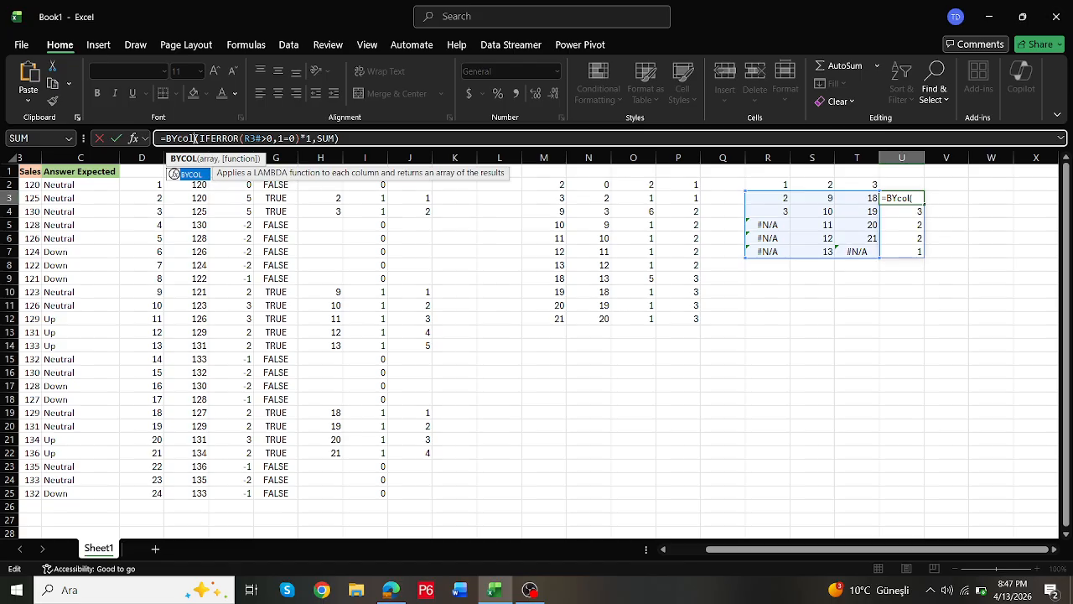
{"action": "key", "text": "ctrl+Return"}
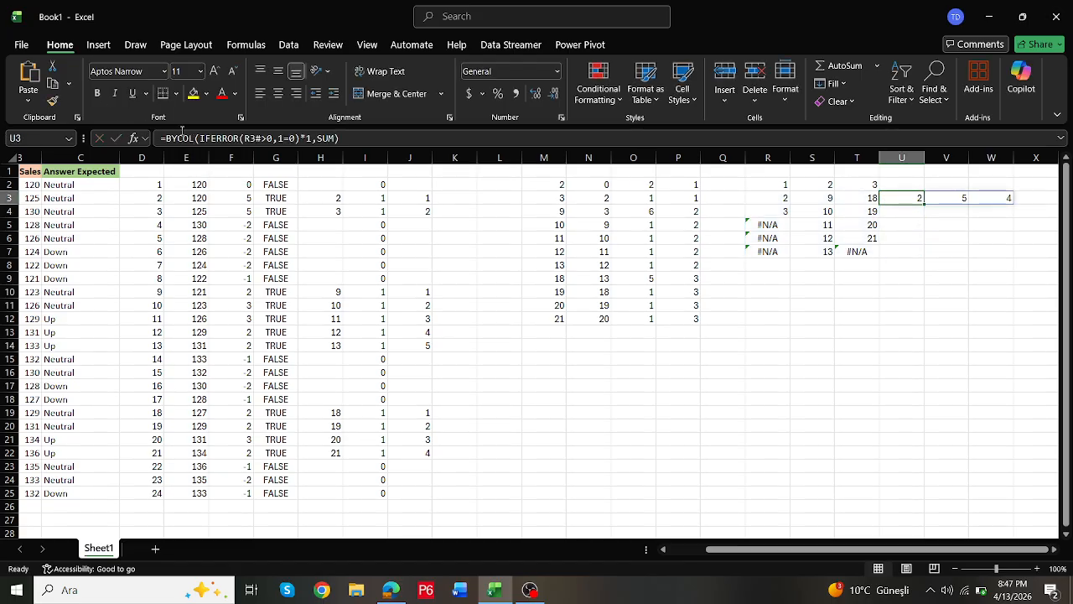
Step: Wrap the U3 formula in MAX, giving =MAX(BYCOL(IFERROR(R3#>0,1=0)*1,SUM))
{"action": "left_click", "coordinate": [165, 138]}
{"action": "type", "text": "max"}
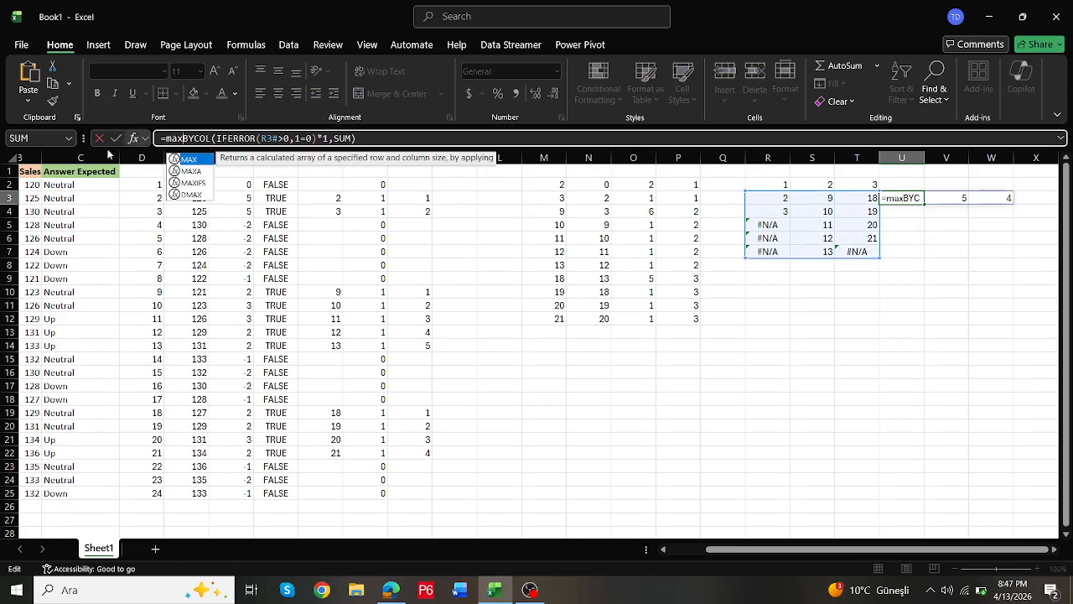
{"action": "key", "text": "Tab"}
{"action": "left_click", "coordinate": [393, 139]}
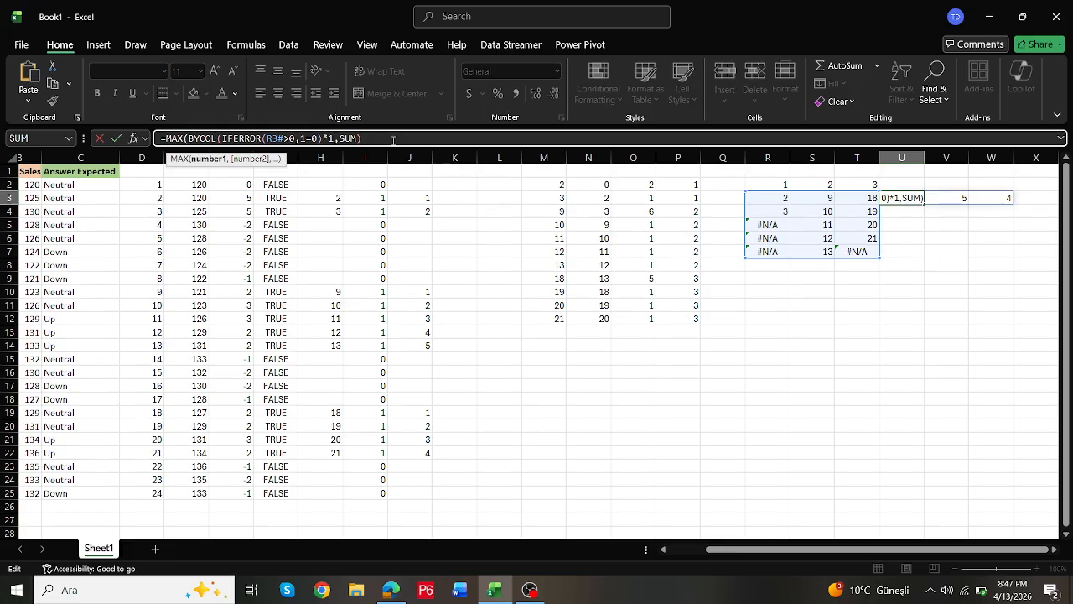
{"action": "key", "text": "ctrl+Return"}
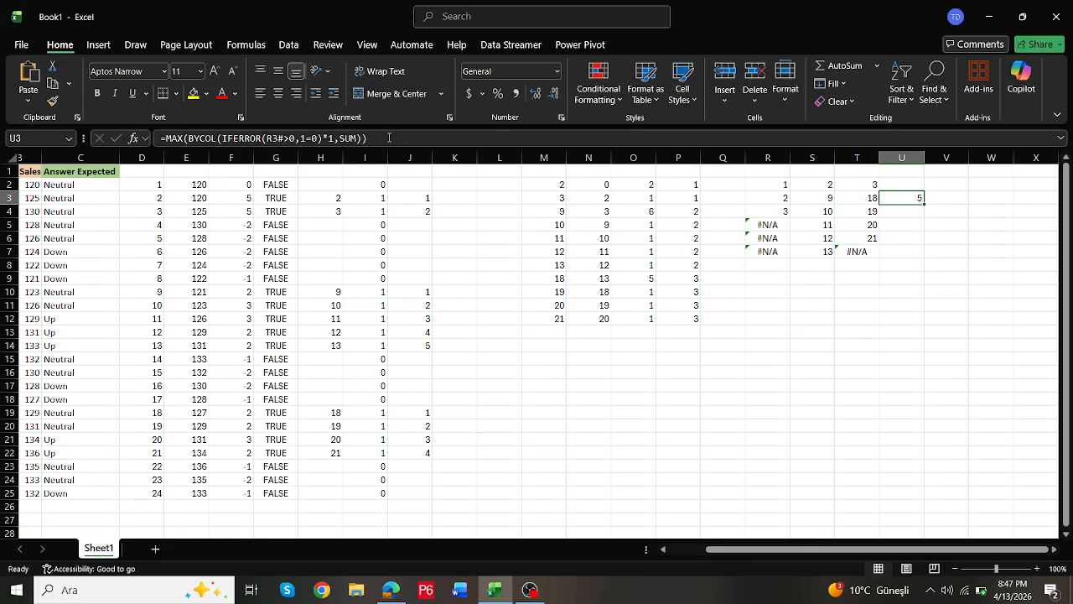
Step: Wrap the U3 formula in SEQUENCE to list the positions from 1 up to the longest run's length
{"action": "left_click", "coordinate": [163, 137]}
{"action": "type", "text": "se"}
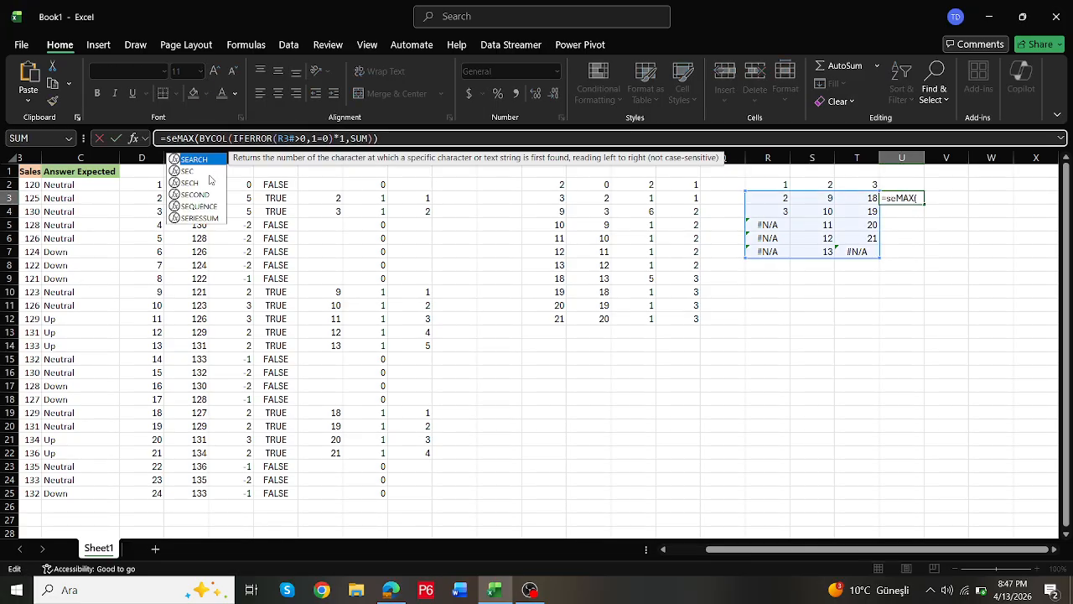
{"action": "double_click", "coordinate": [201, 207]}
{"action": "left_click", "coordinate": [422, 138]}
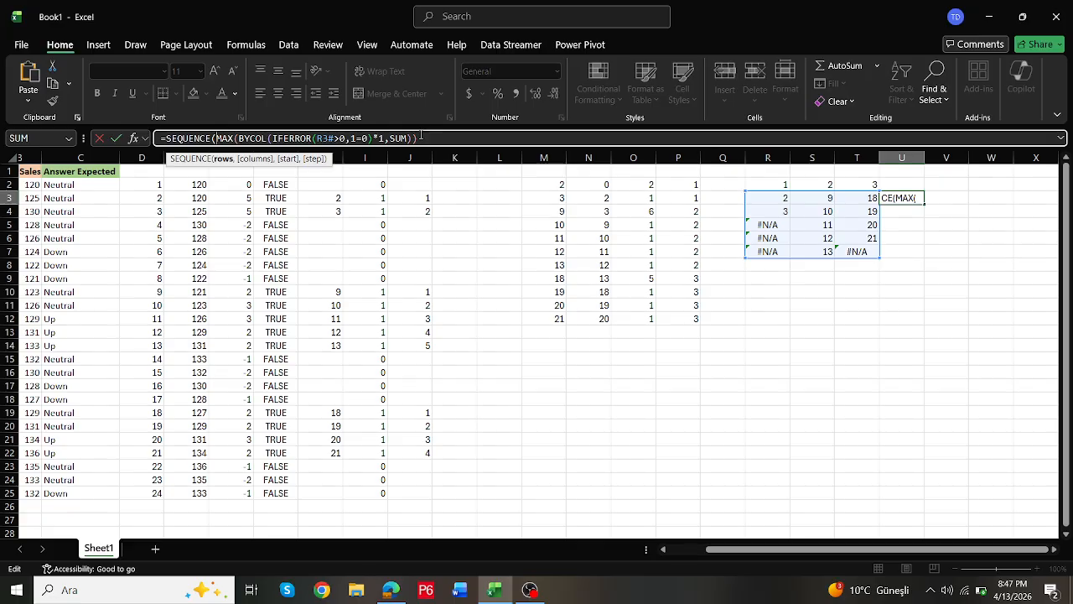
{"action": "type", "text": ")"}
{"action": "key", "text": "ctrl+Return"}
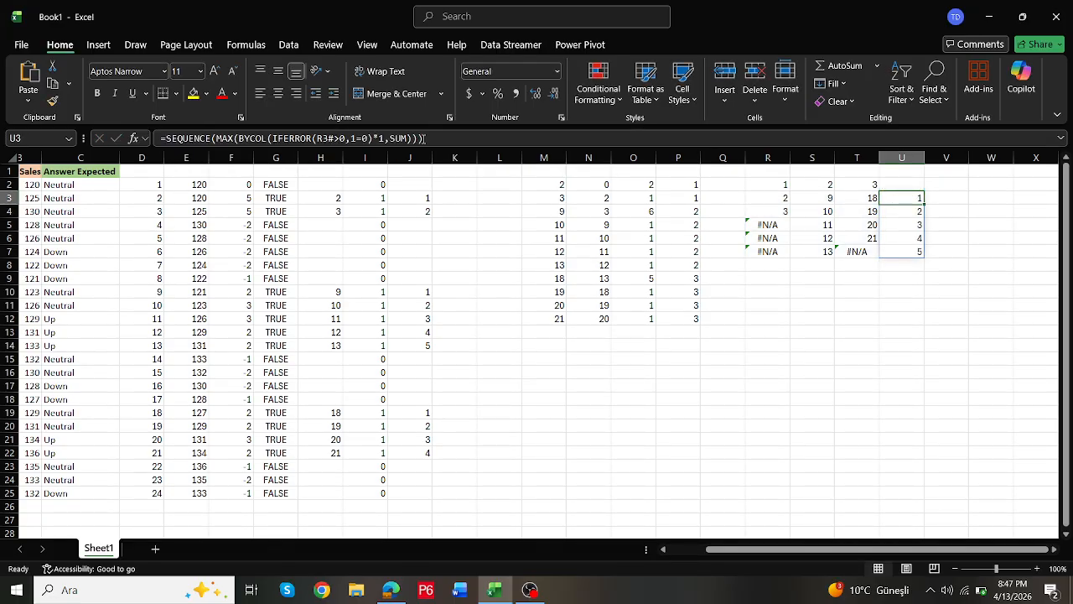
{"action": "left_click", "coordinate": [849, 214]}
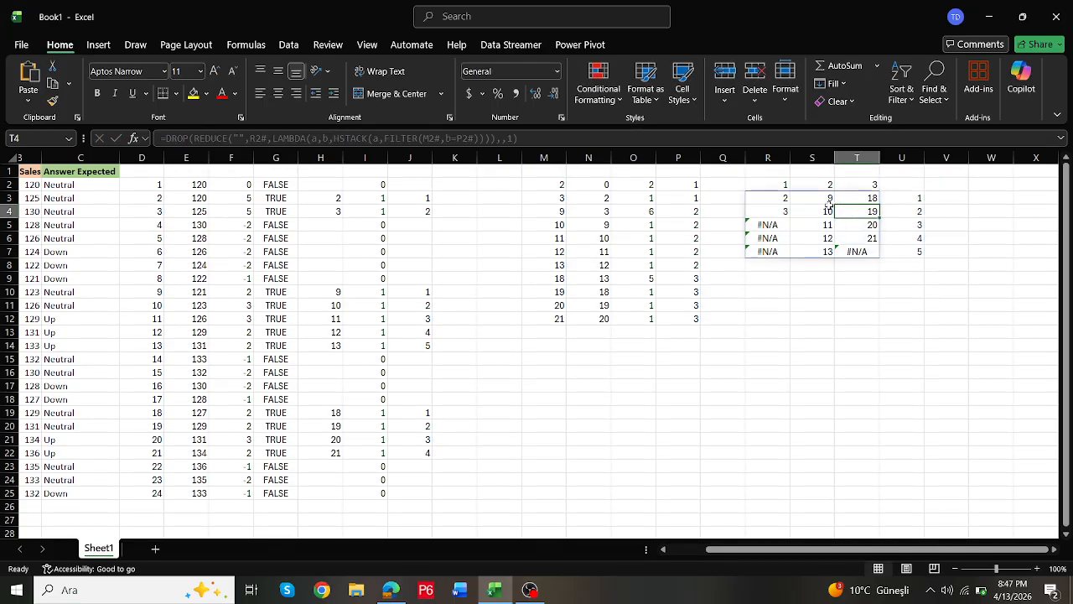
{"action": "left_click_drag", "start_coordinate": [774, 198], "coordinate": [867, 251]}
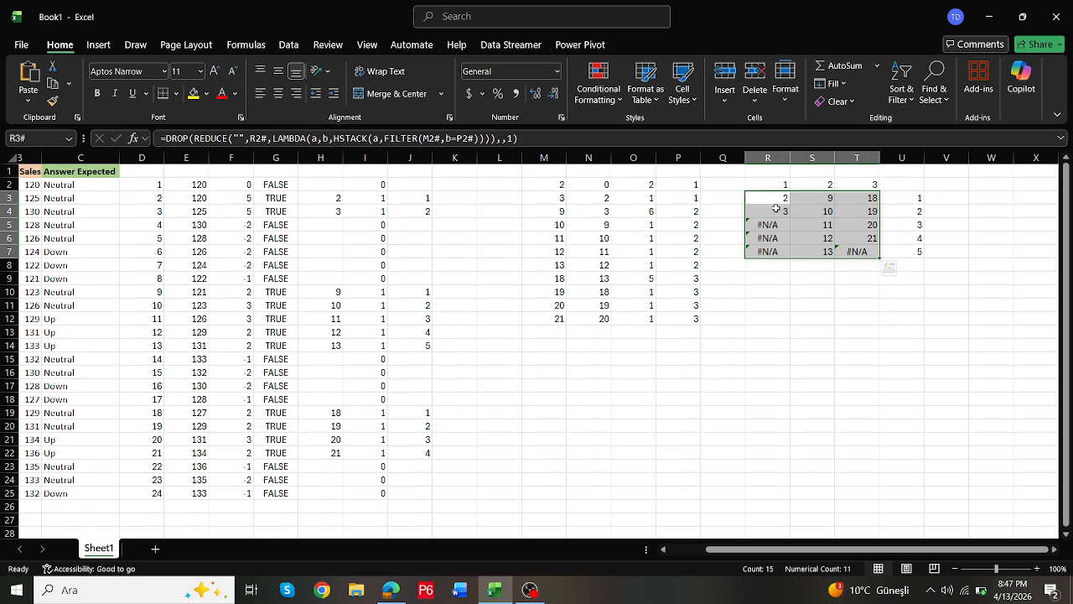
{"action": "left_click", "coordinate": [338, 196]}
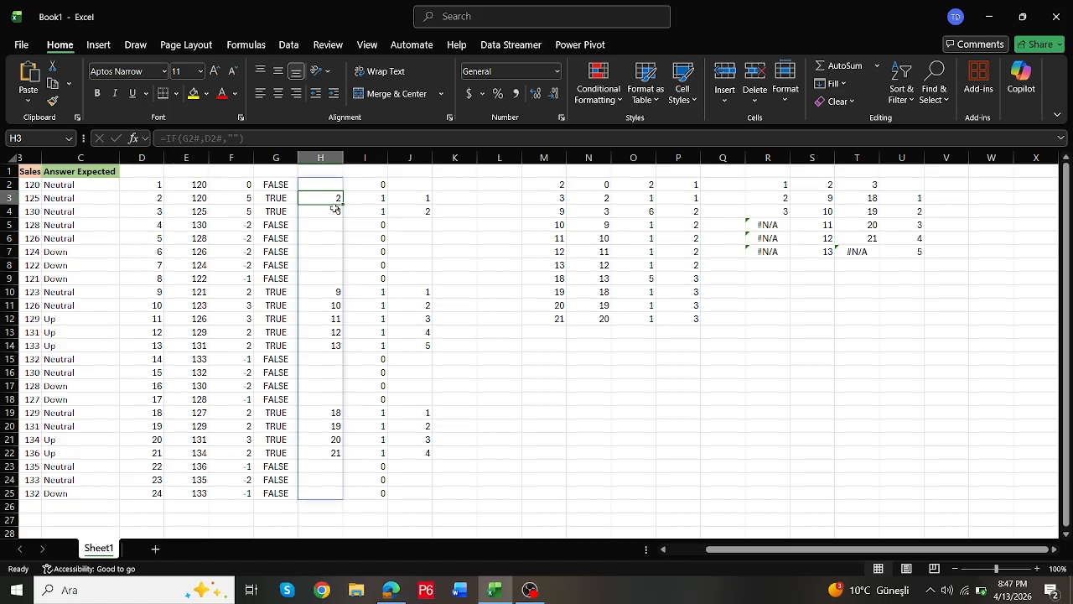
{"action": "left_click", "coordinate": [916, 199]}
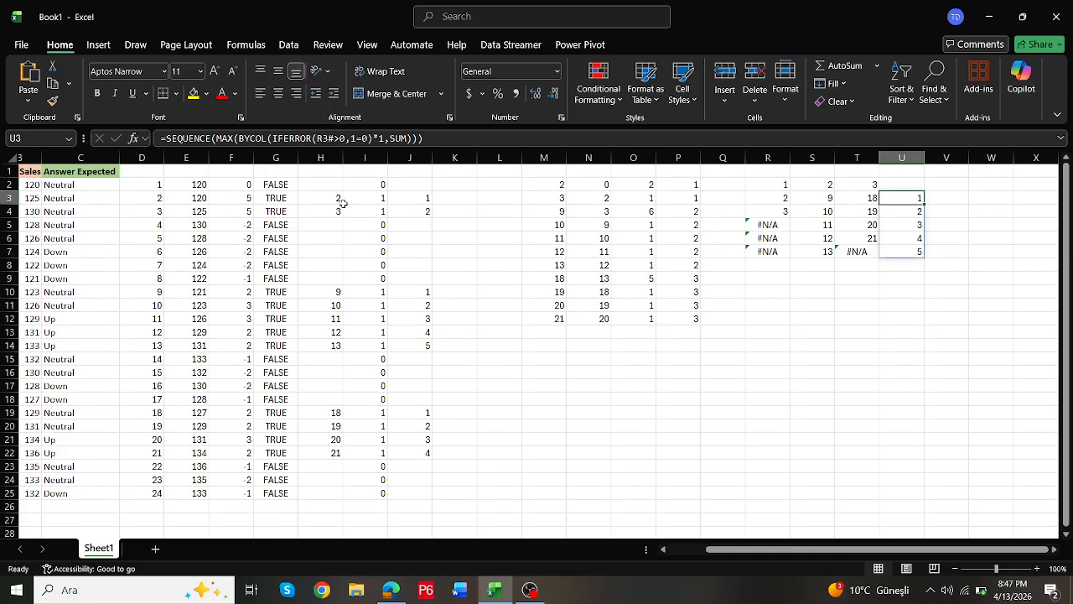
{"action": "left_click", "coordinate": [421, 211]}
Step: Enter a formula in K3 comparing H3 with the spilled run table, =H3=R3#
{"action": "left_click", "coordinate": [453, 196]}
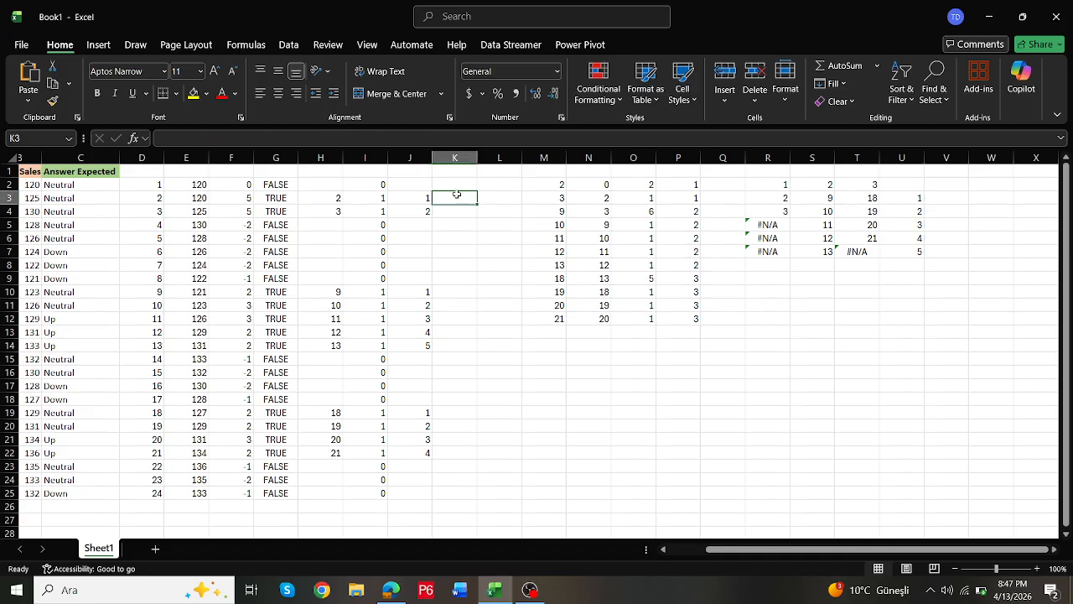
{"action": "type", "text": "="}
{"action": "key", "text": "Left"}
{"action": "key", "text": "Left"}
{"action": "key", "text": "Left"}
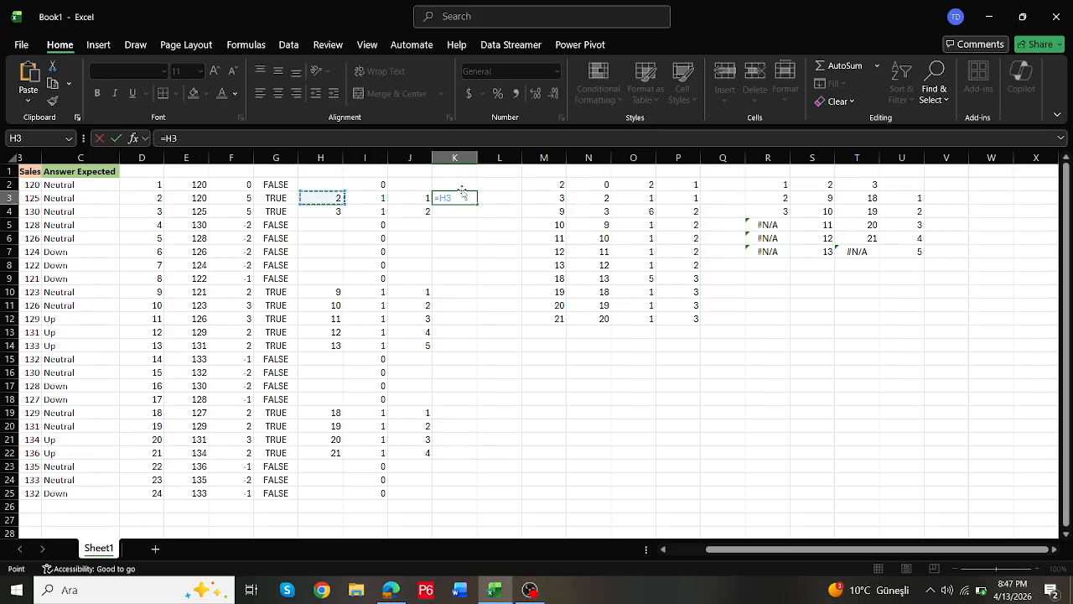
{"action": "type", "text": "="}
{"action": "left_click_drag", "start_coordinate": [775, 201], "coordinate": [874, 258]}
{"action": "key", "text": "Return"}
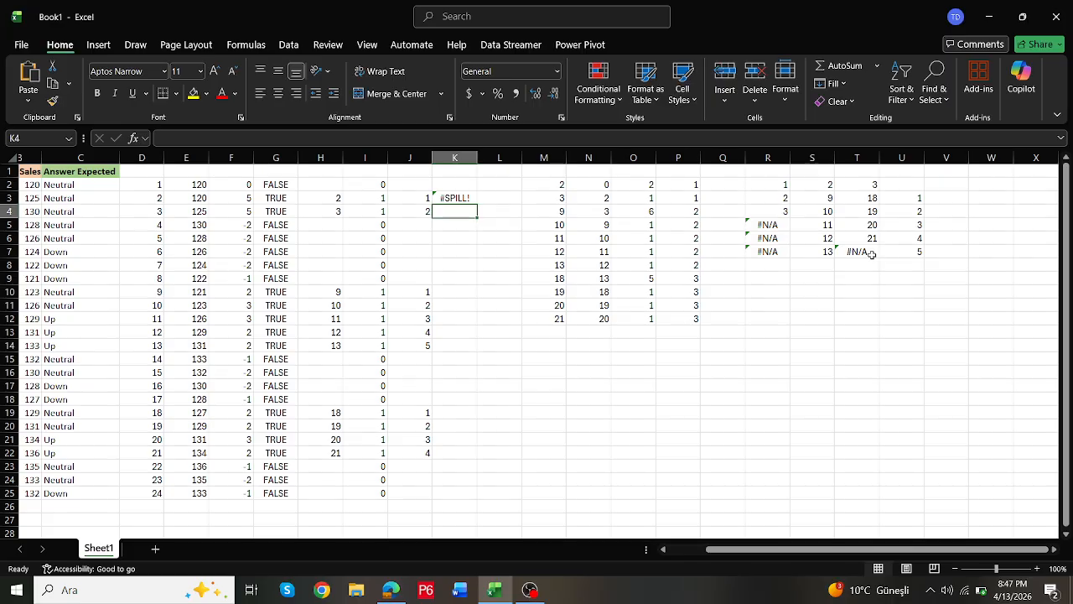
Step: Insert a new column before column M to give the K3 formula room to spill
{"action": "key", "text": "Up"}
{"action": "left_click", "coordinate": [543, 158]}
{"action": "right_click", "coordinate": [545, 158]}
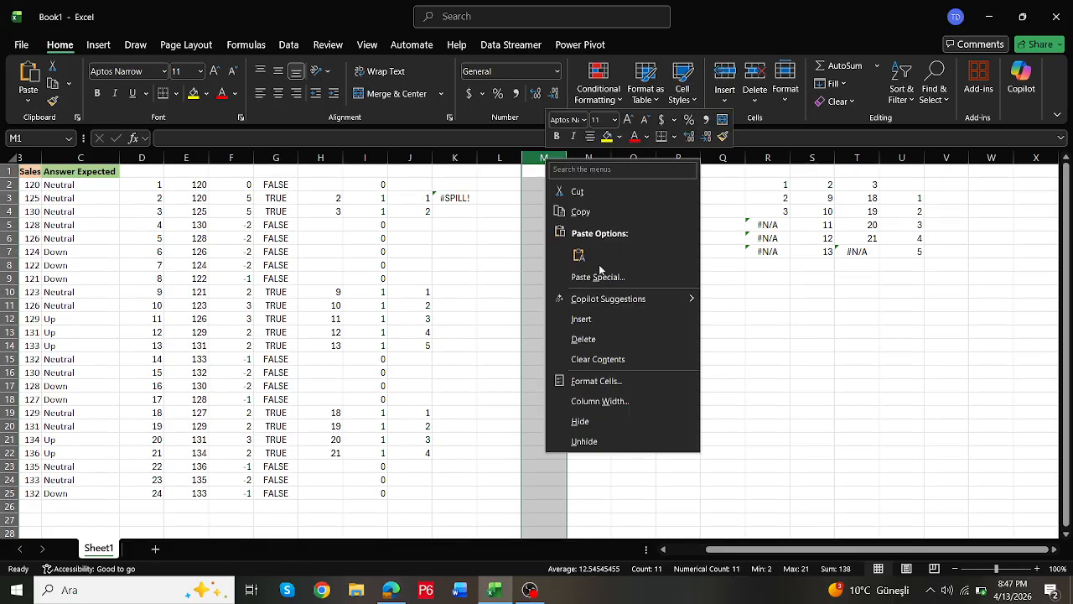
{"action": "left_click", "coordinate": [581, 319]}
{"action": "left_click", "coordinate": [499, 265]}
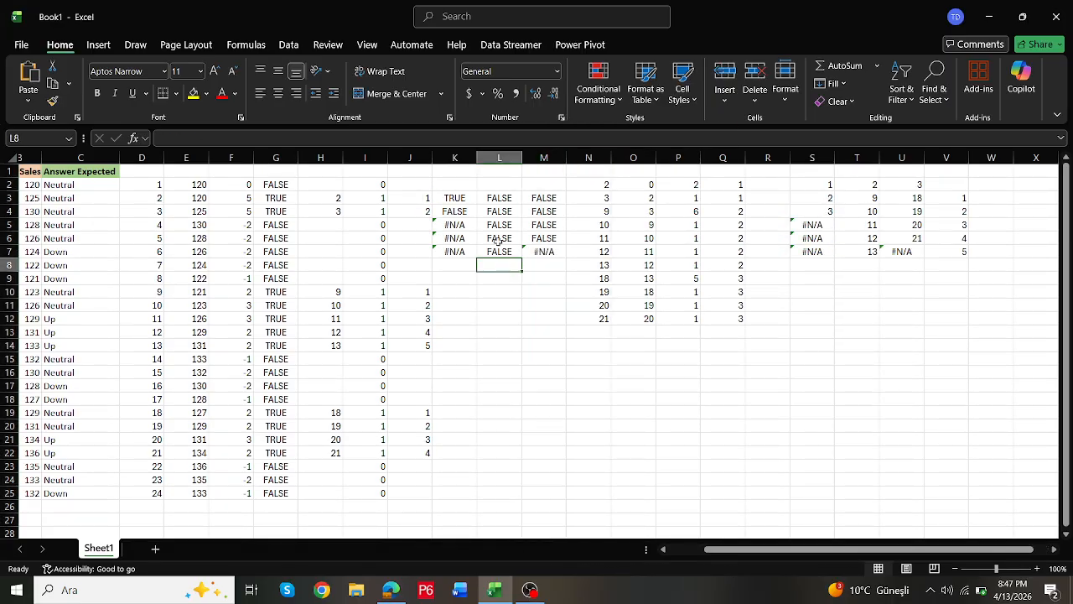
Step: Wrap the K3 comparison in IFERROR with 1=0 as the fallback, giving =IFERROR(H3=S3#,1=0)
{"action": "left_click", "coordinate": [450, 198]}
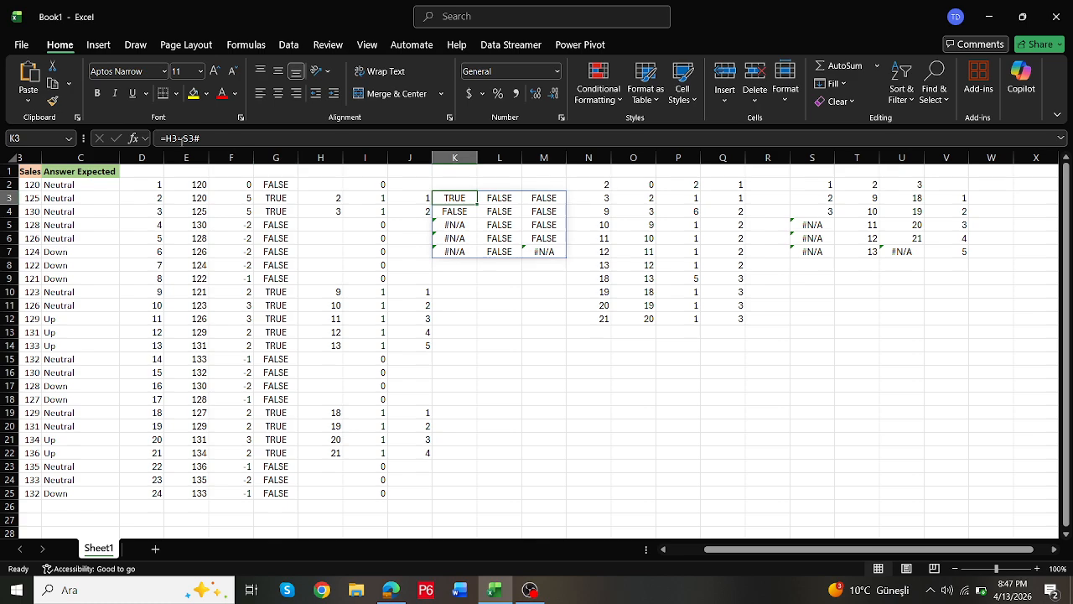
{"action": "left_click", "coordinate": [168, 137]}
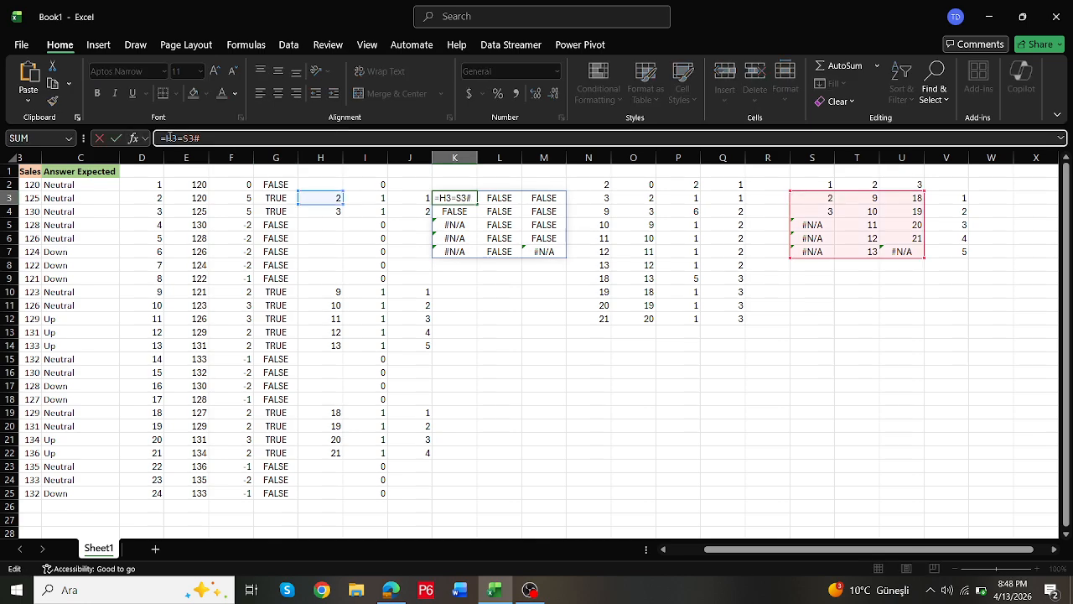
{"action": "type", "text": "if"}
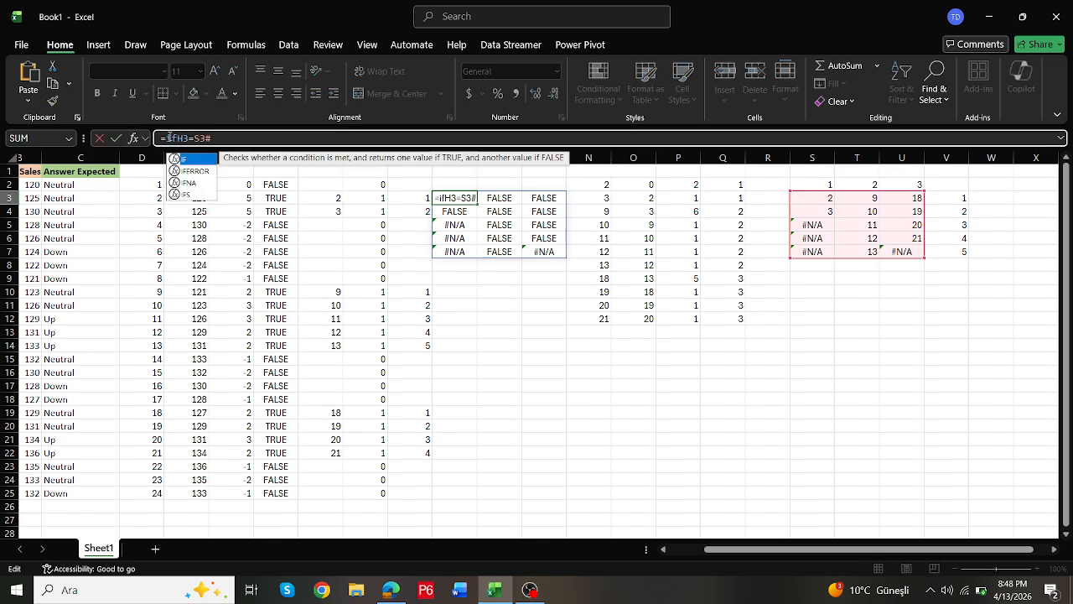
{"action": "double_click", "coordinate": [205, 171]}
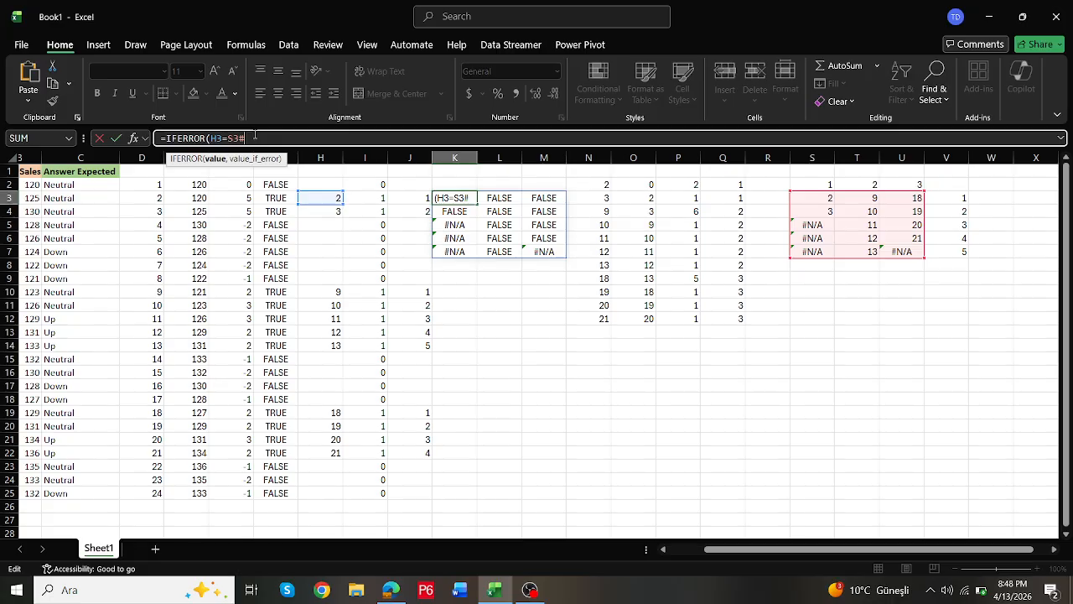
{"action": "type", "text": ",1=0)"}
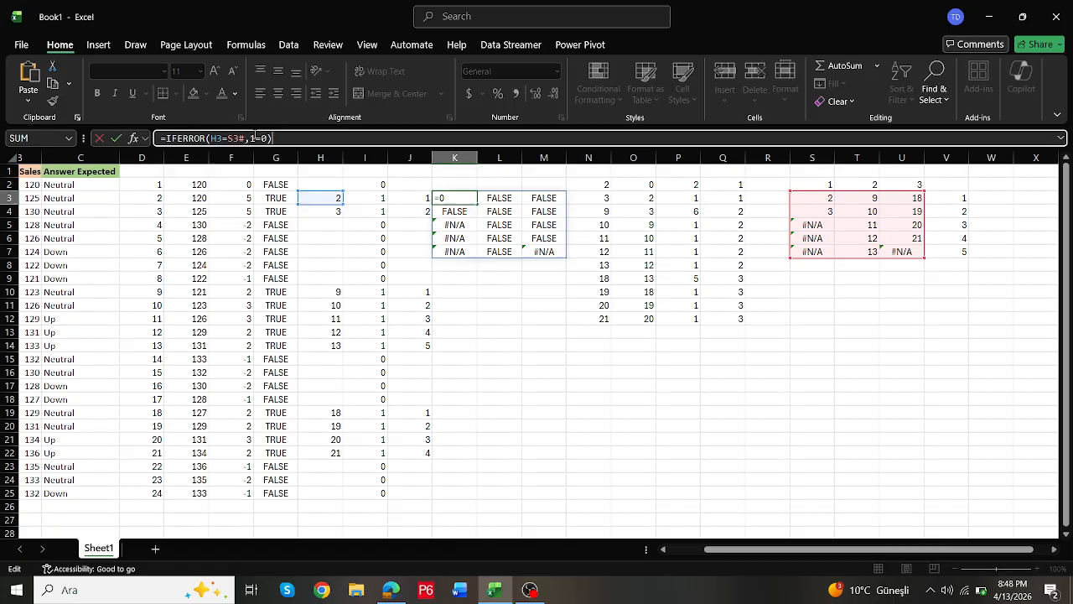
{"action": "key", "text": "ctrl+Return"}
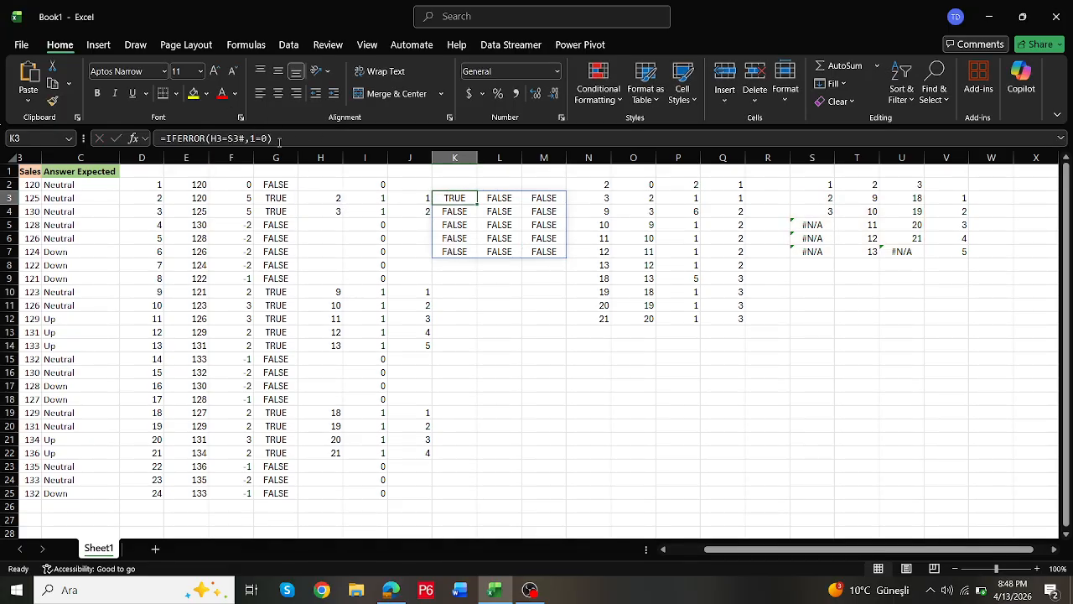
Step: Multiply the IFERROR formula in K3 by 1 to turn its logical results into numbers
{"action": "left_click", "coordinate": [279, 138]}
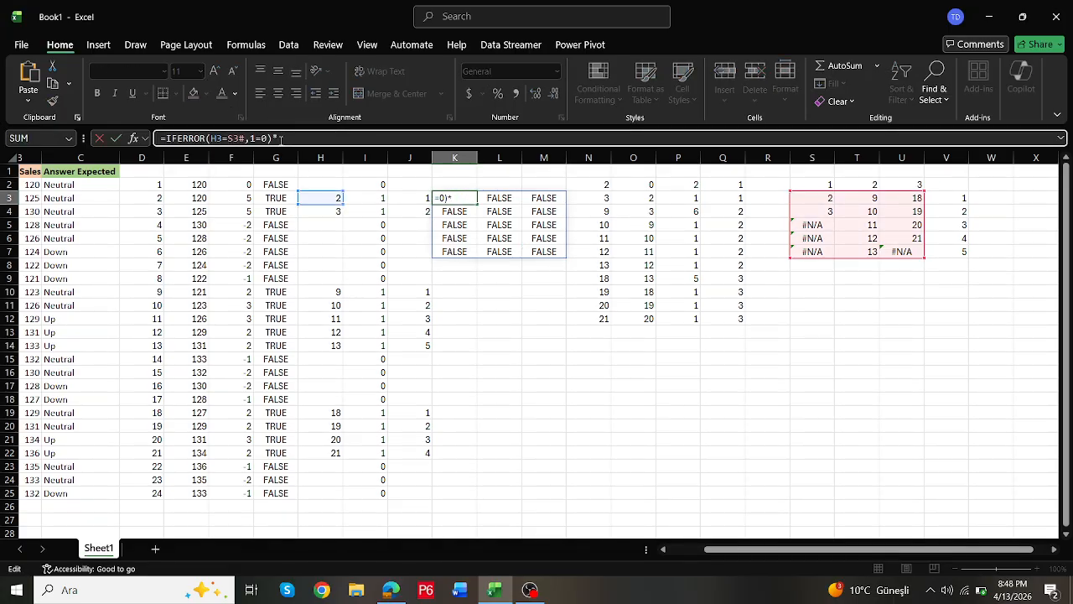
{"action": "type", "text": "*1"}
{"action": "key", "text": "ctrl+Return"}
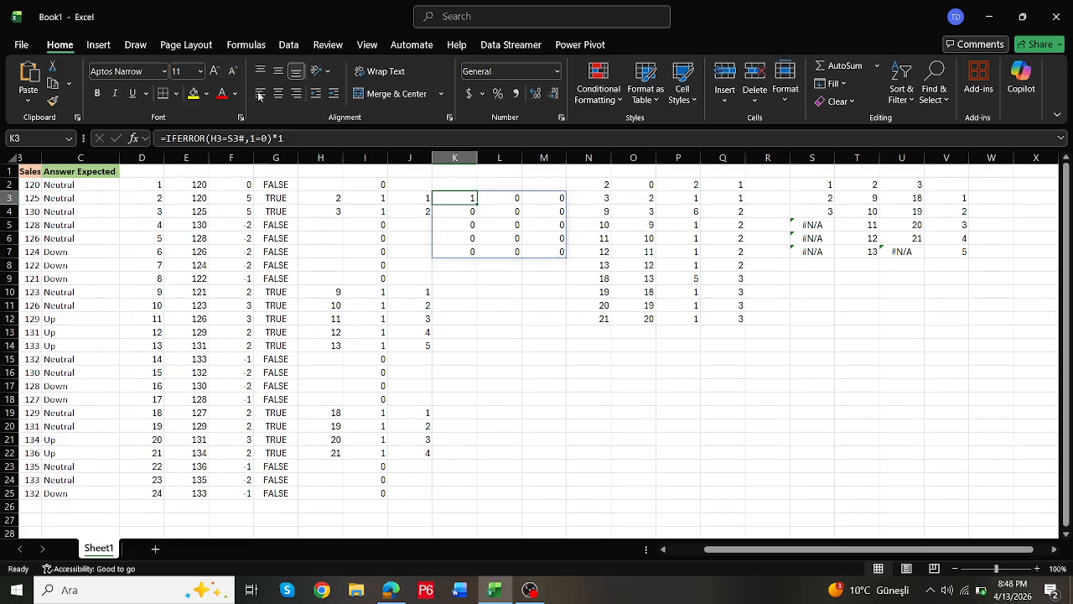
Step: Wrap the K3 formula in BYROW with SUM, giving =BYROW(IFERROR(H3=S3#,1=0)*1,SUM)
{"action": "left_click", "coordinate": [168, 138]}
{"action": "type", "text": "by"}
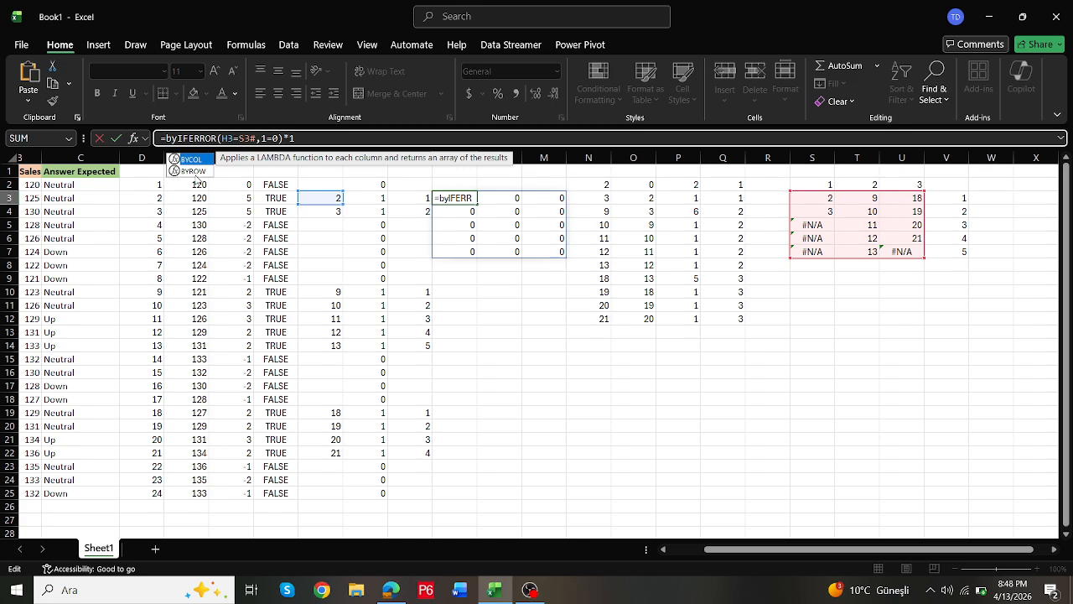
{"action": "key", "text": "Down"}
{"action": "key", "text": "Tab"}
{"action": "left_click", "coordinate": [338, 138]}
{"action": "type", "text": ",sum)"}
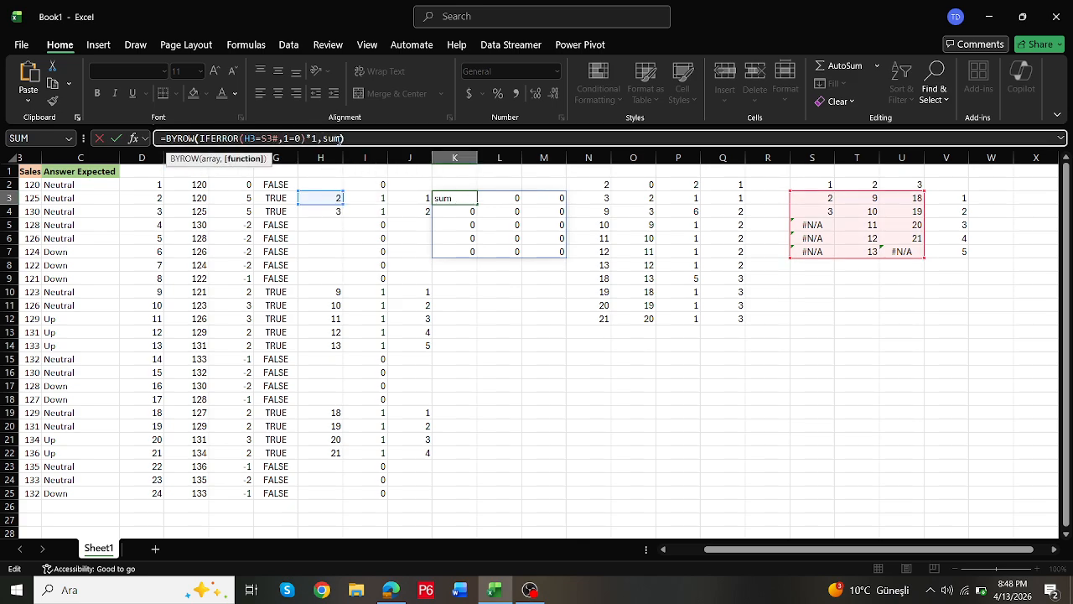
{"action": "key", "text": "ctrl+Return"}
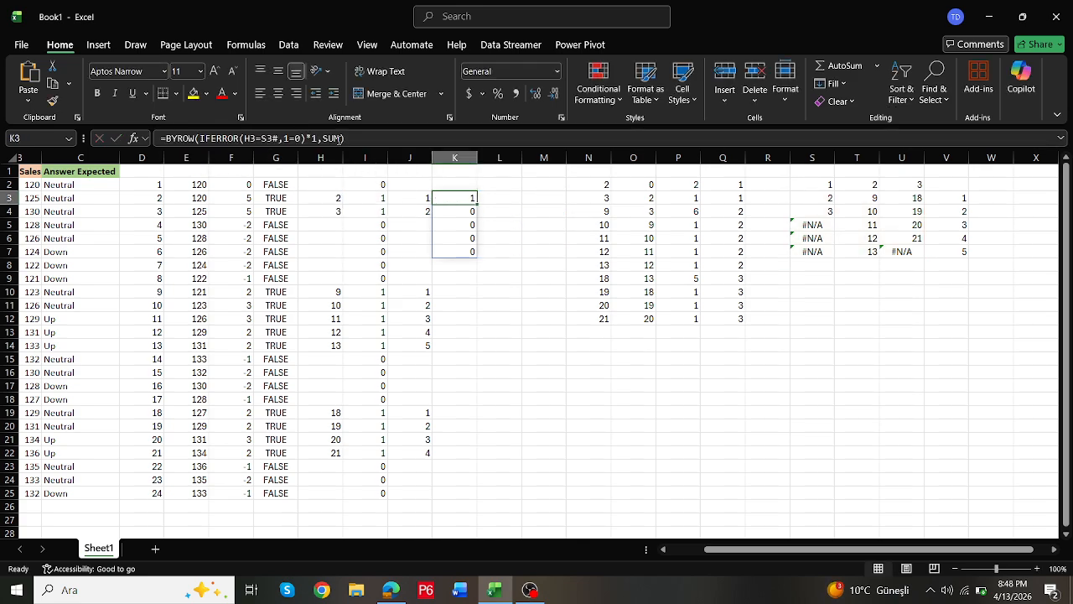
Step: Append >0 to the K3 BYROW formula to test each row sum for a match
{"action": "left_click_drag", "start_coordinate": [466, 196], "coordinate": [469, 251]}
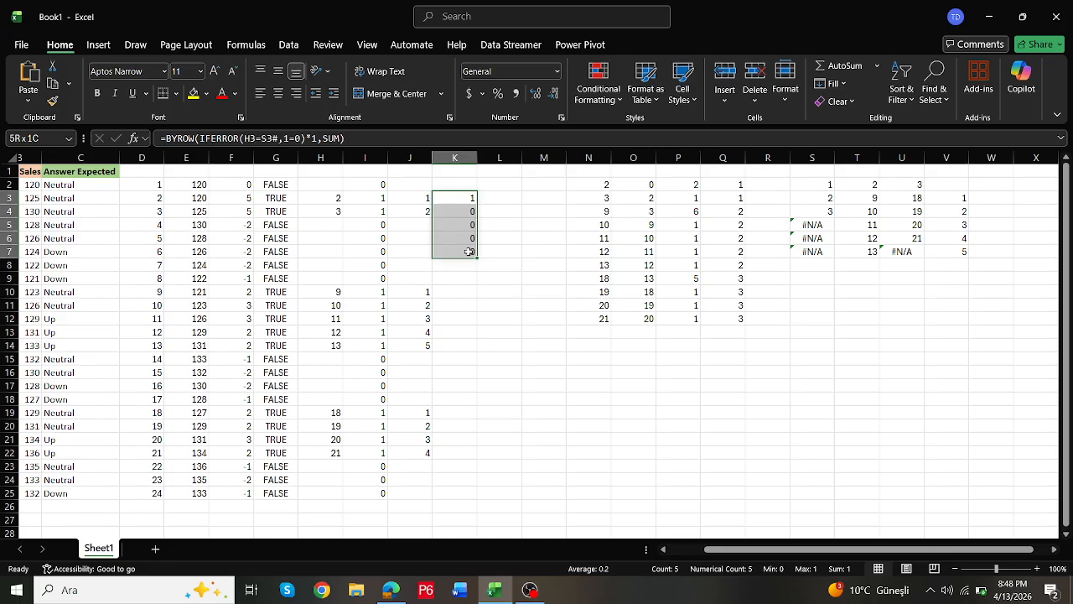
{"action": "left_click", "coordinate": [466, 201]}
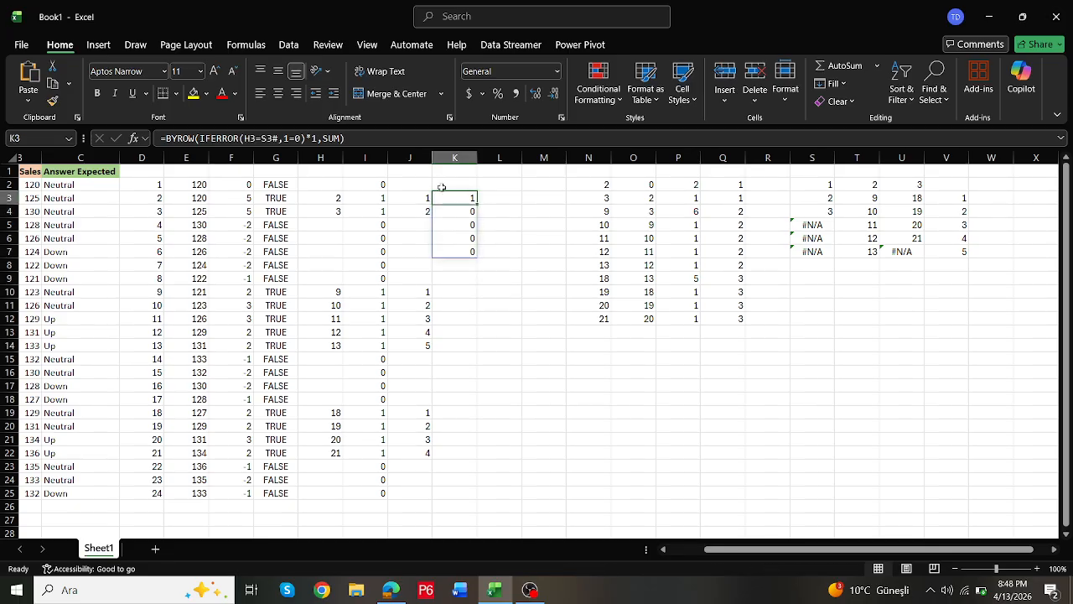
{"action": "left_click", "coordinate": [351, 137]}
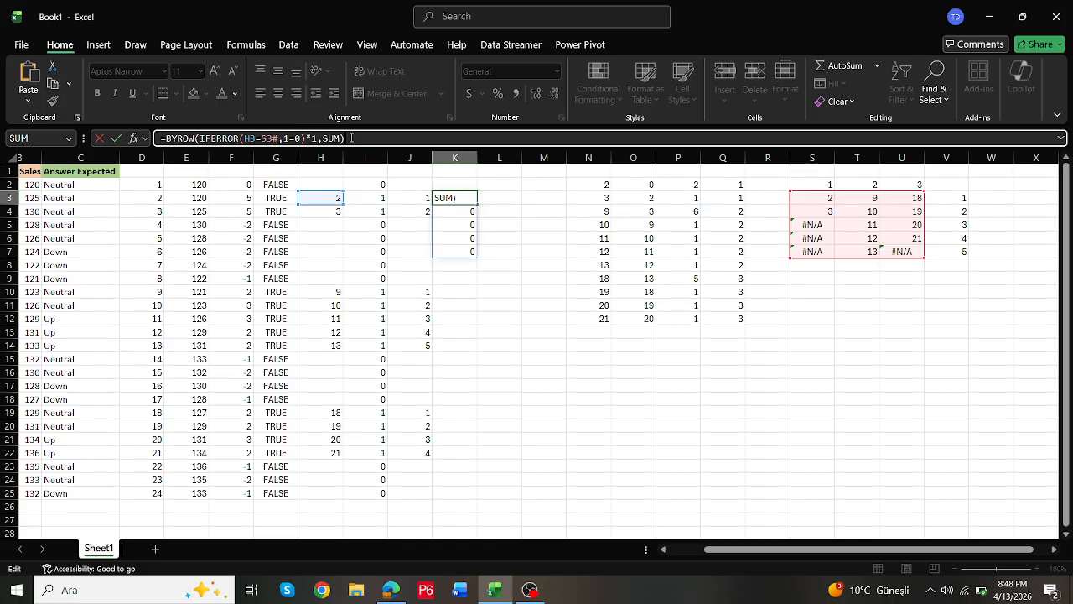
{"action": "type", "text": ">0"}
{"action": "key", "text": "ctrl+Return"}
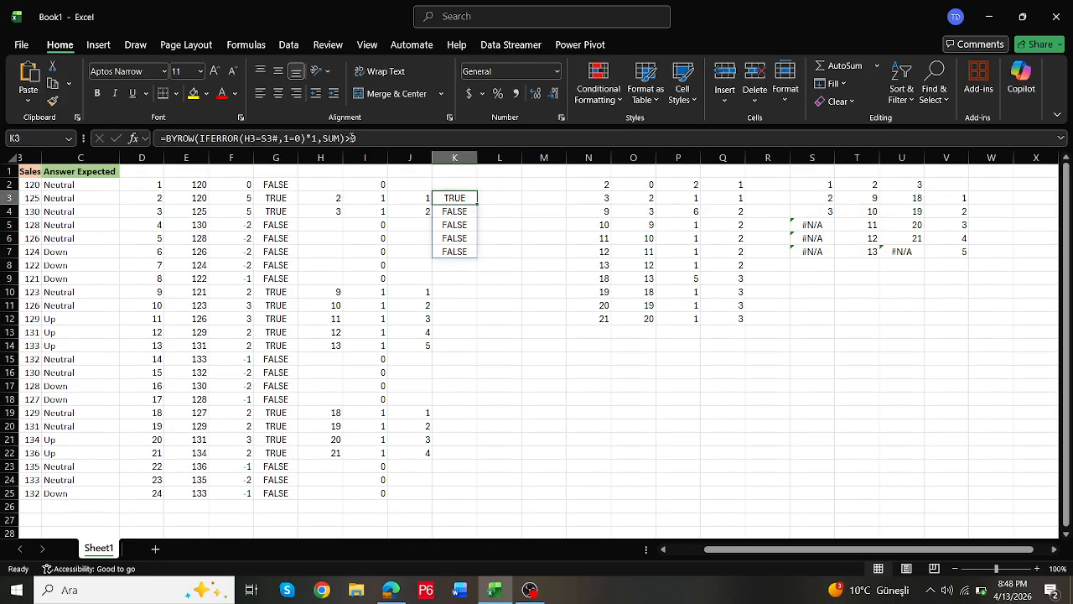
Step: Wrap the K3 test in IF so it returns V3# for matching rows and an empty string otherwise
{"action": "left_click", "coordinate": [166, 138]}
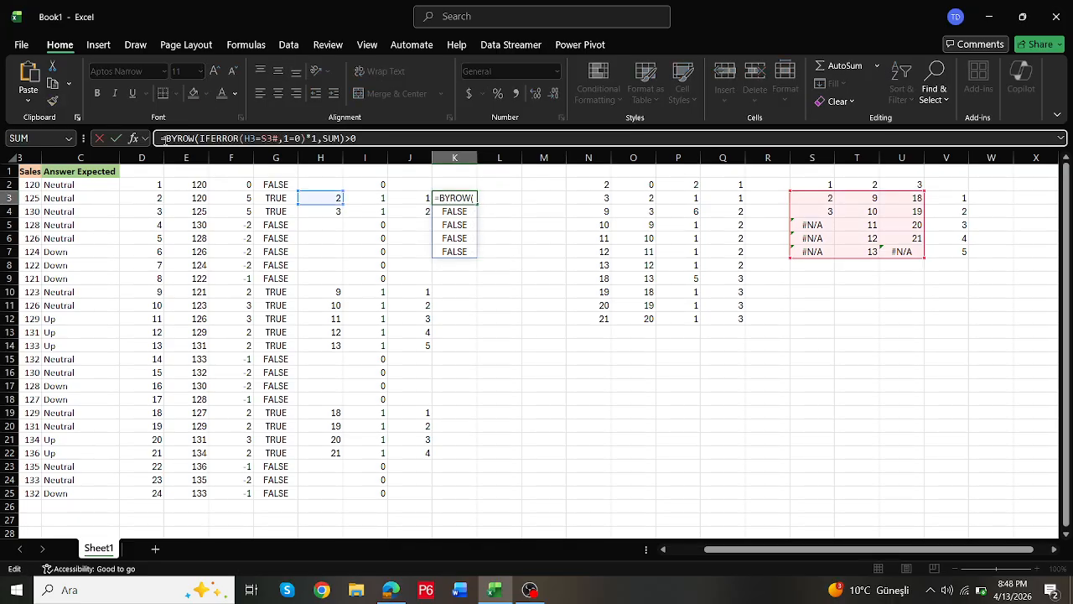
{"action": "type", "text": "if("}
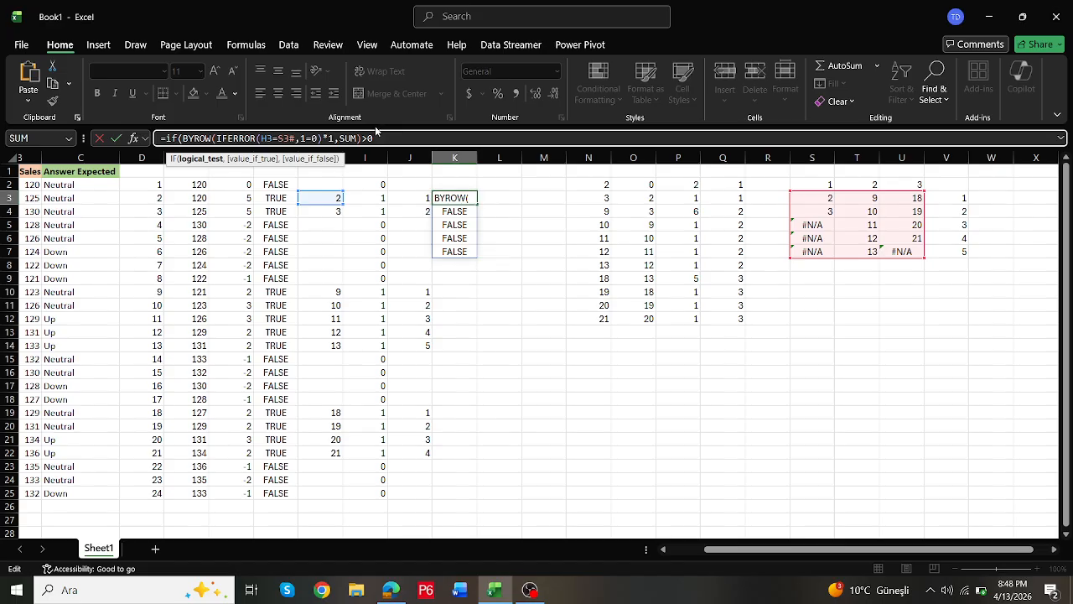
{"action": "left_click", "coordinate": [381, 138]}
{"action": "type", "text": ","}
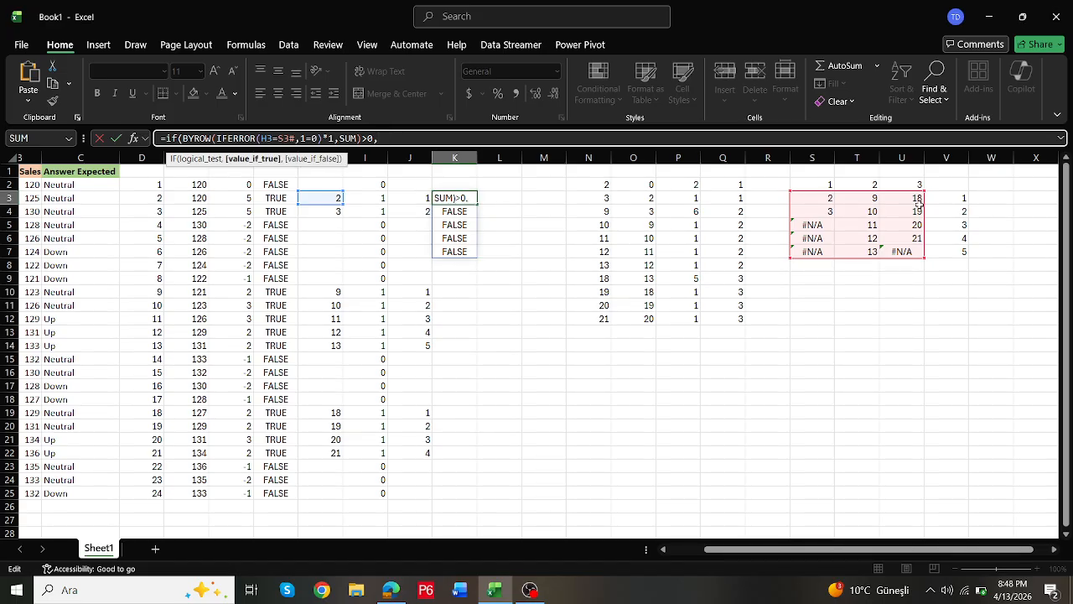
{"action": "left_click_drag", "start_coordinate": [949, 199], "coordinate": [950, 250]}
{"action": "type", "text": ",\"\""}
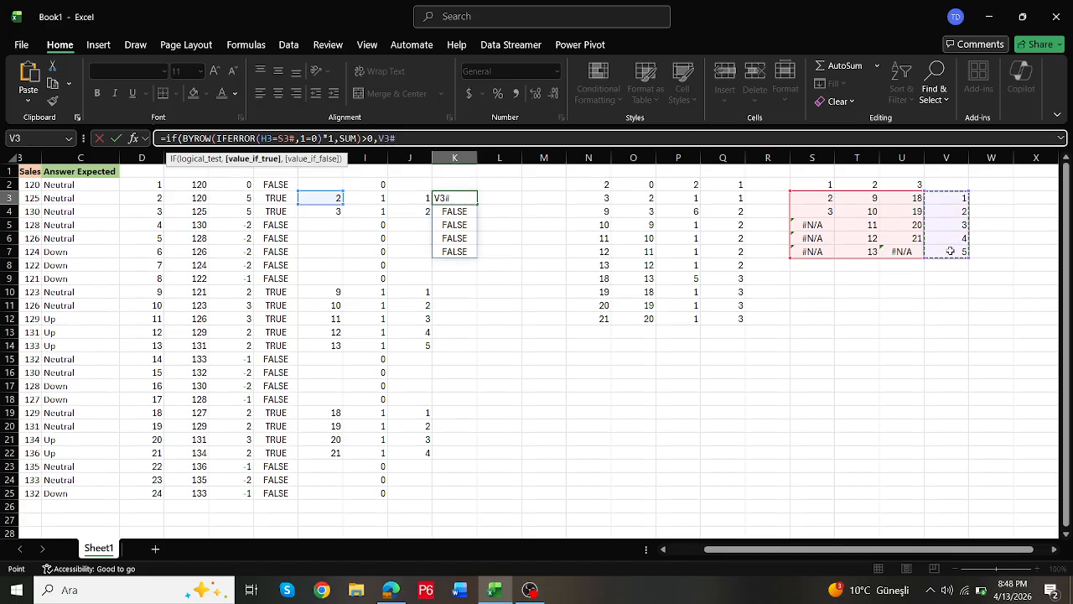
{"action": "key", "text": "ctrl+Return"}
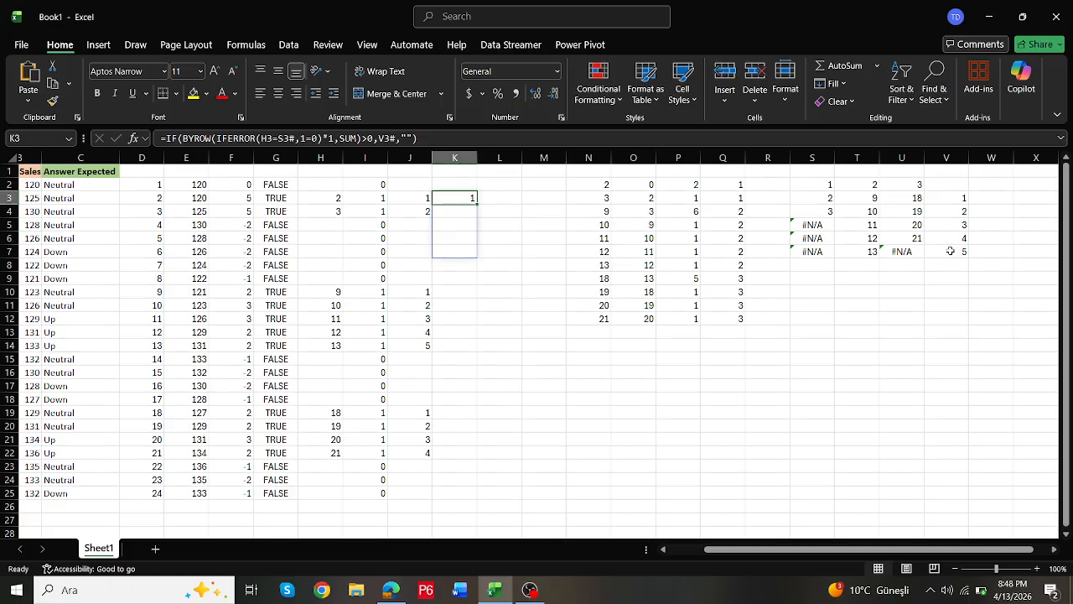
Step: Wrap the K3 formula in LET, naming the IF result q and returning FILTER(q,q<>"") to drop the empty rows
{"action": "left_click", "coordinate": [169, 136]}
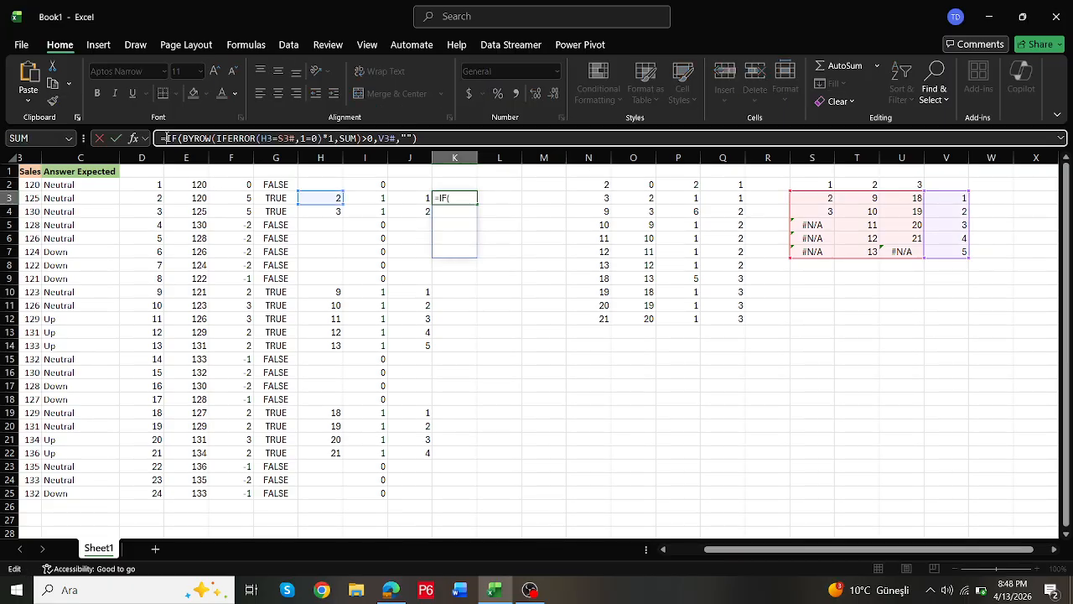
{"action": "type", "text": "let(q,"}
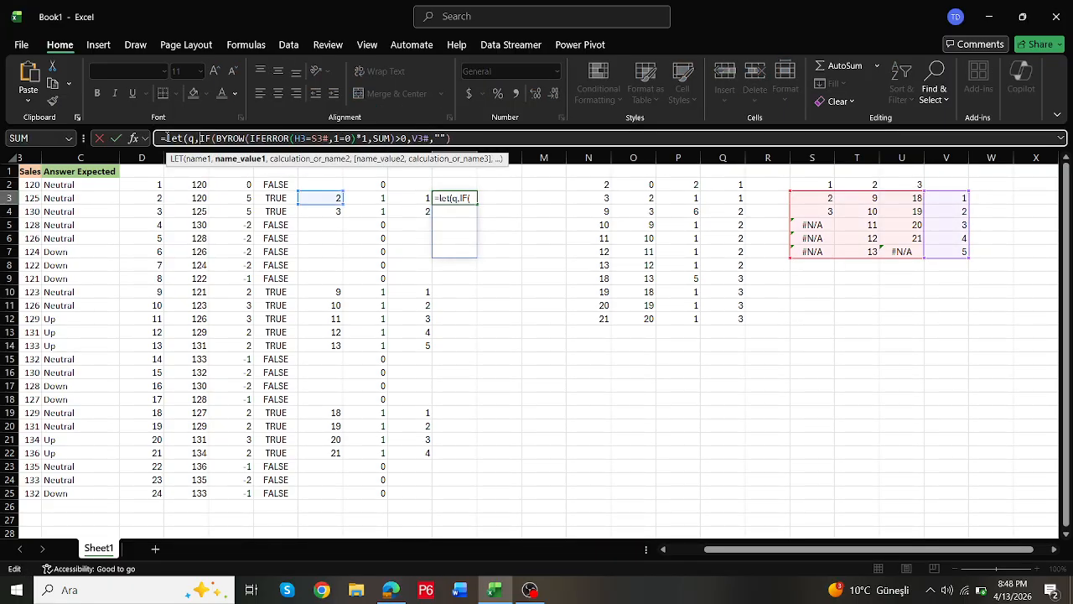
{"action": "left_click", "coordinate": [469, 140]}
{"action": "type", "text": ","}
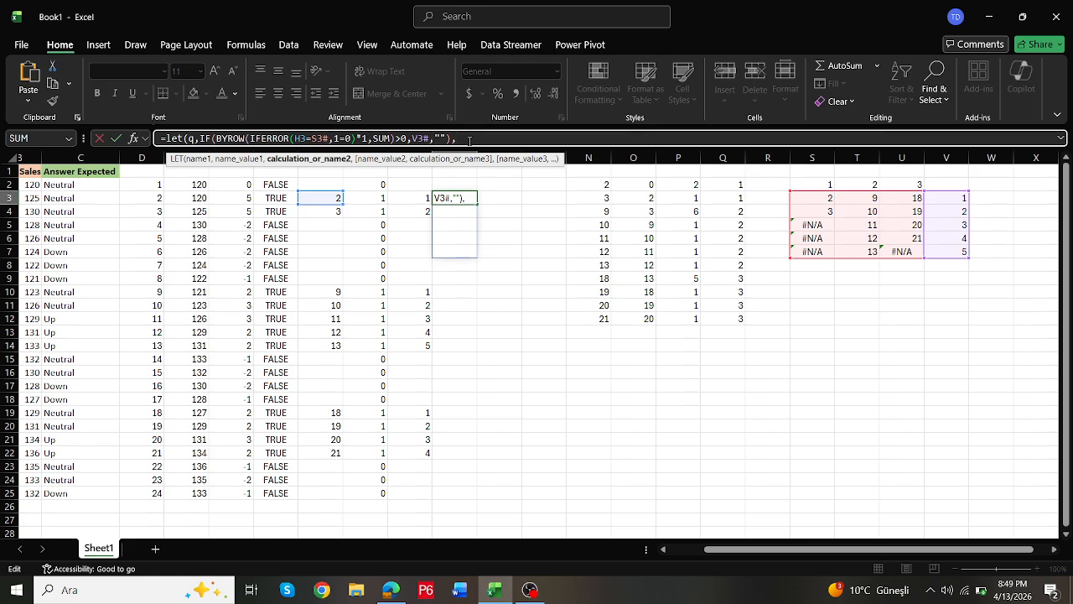
{"action": "type", "text": "filger"}
{"action": "key", "text": "BackSpace"}
{"action": "key", "text": "BackSpace"}
{"action": "type", "text": "ter("}
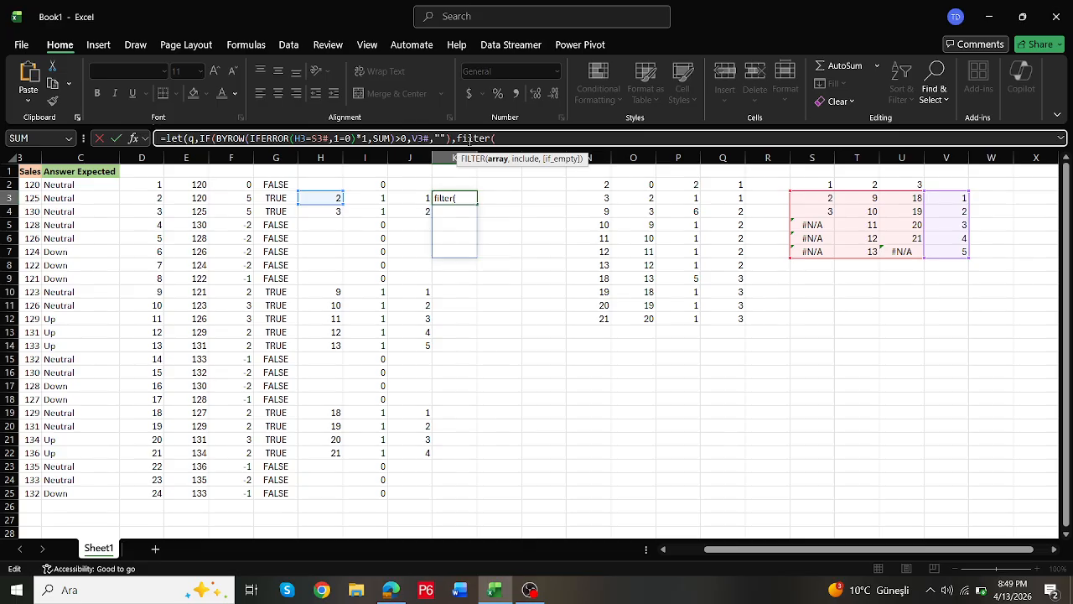
{"action": "type", "text": "q,q<>"}
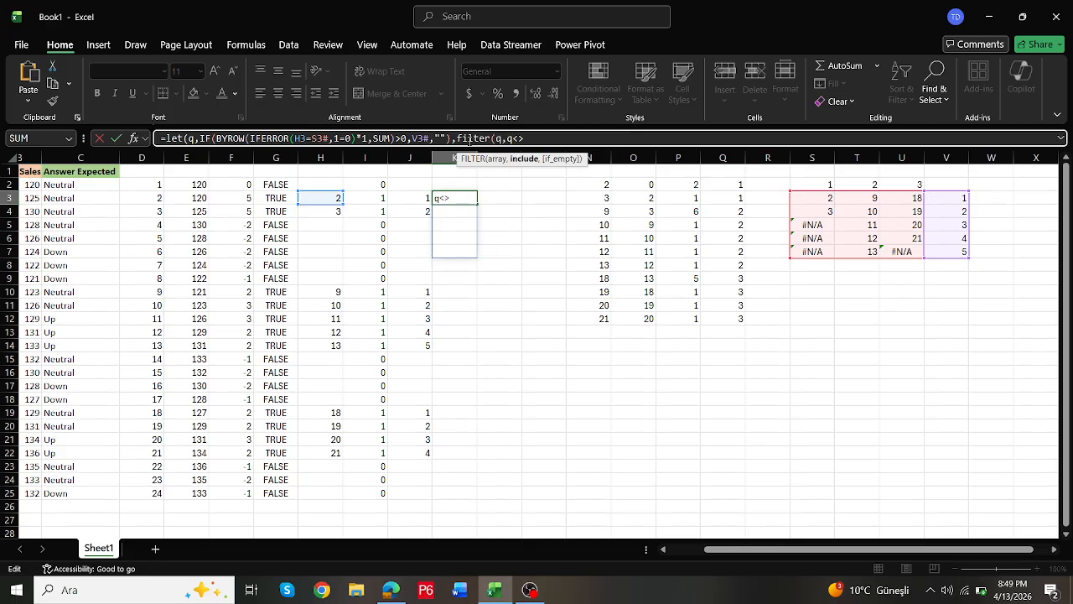
{"action": "type", "text": "\"\"))"}
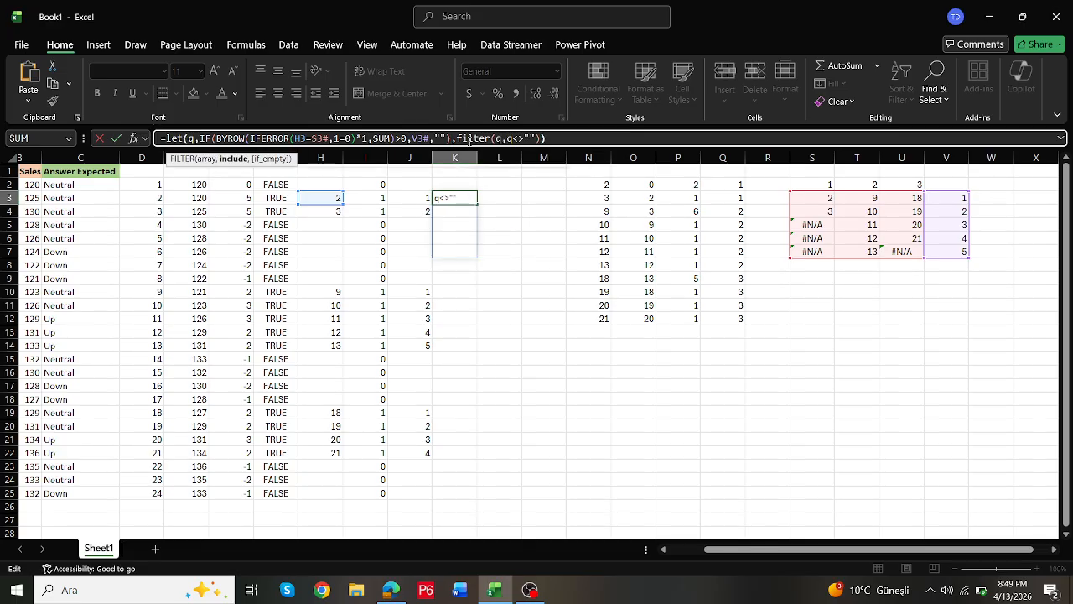
{"action": "key", "text": "Return"}
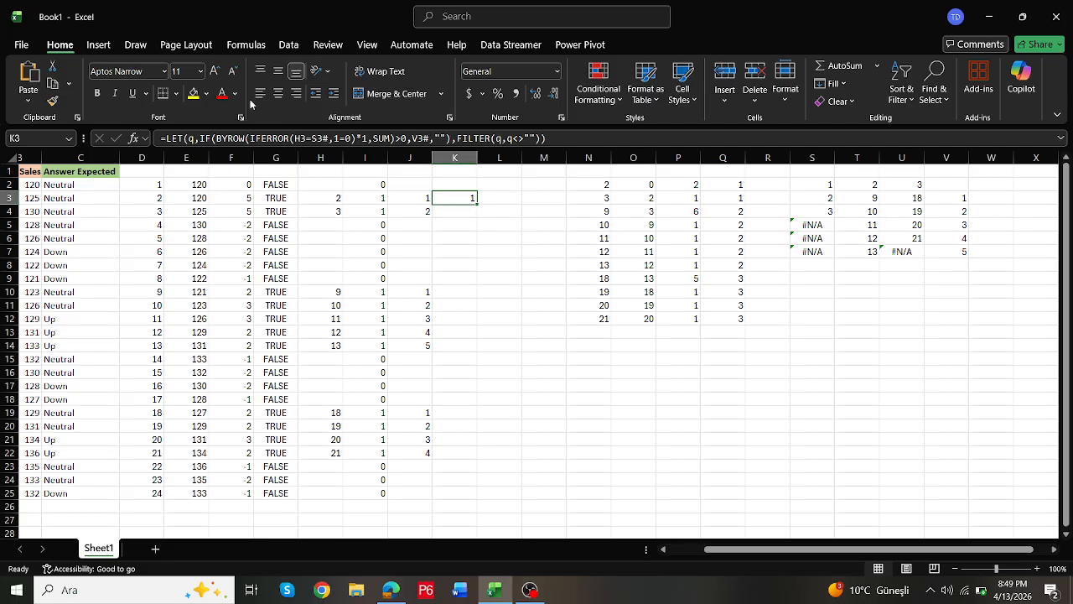
Step: Wrap the K3 formula in MAP over H2# with LAMBDA parameter w, replacing the H3 reference in the comparison with w
{"action": "left_click", "coordinate": [167, 138]}
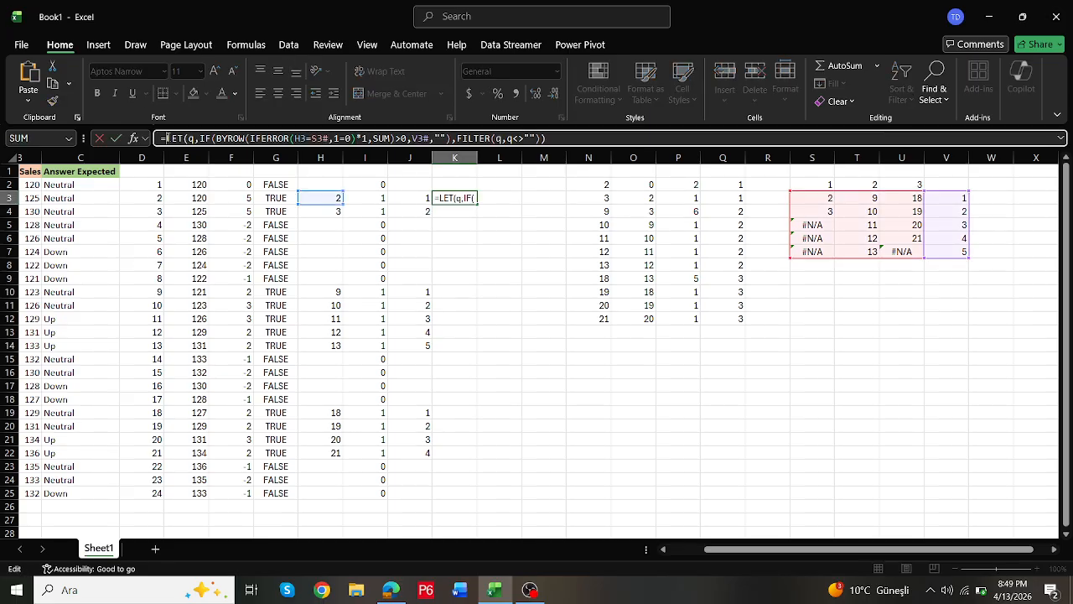
{"action": "type", "text": "map("}
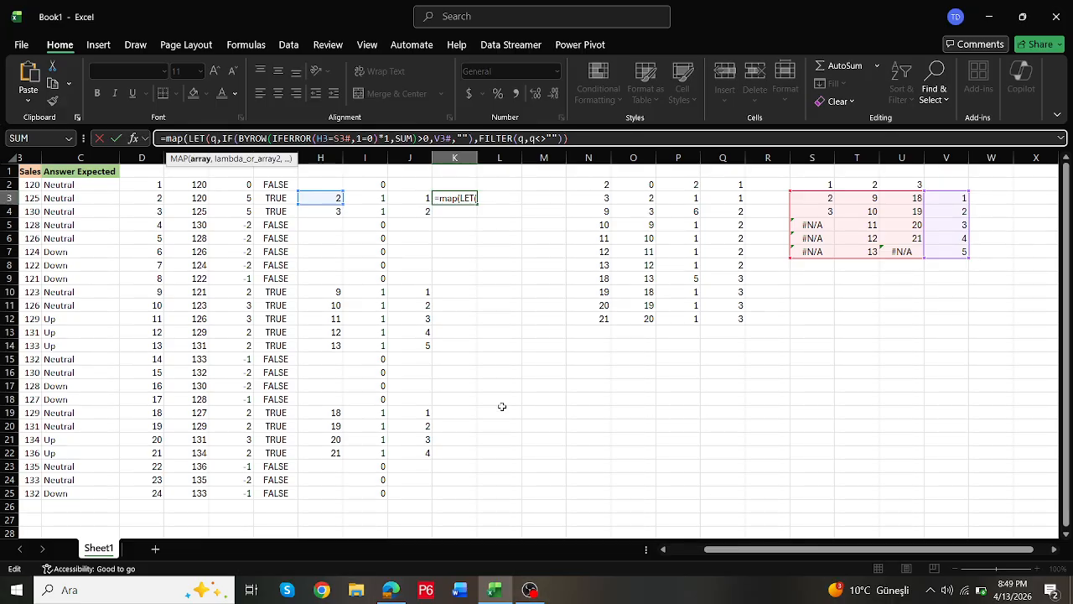
{"action": "left_click_drag", "start_coordinate": [325, 185], "coordinate": [321, 500]}
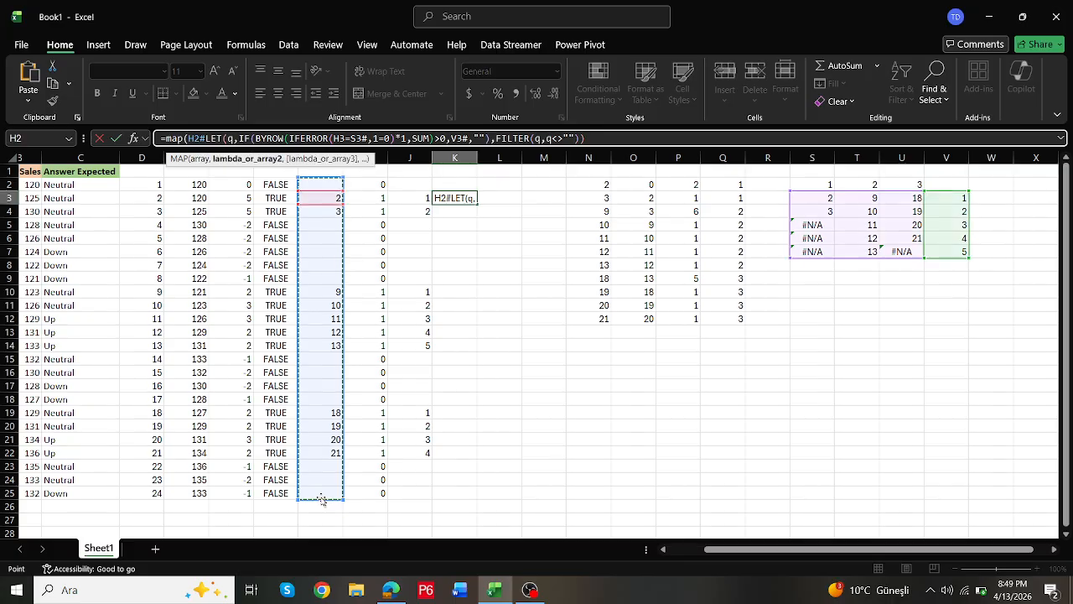
{"action": "type", "text": ",lambda("}
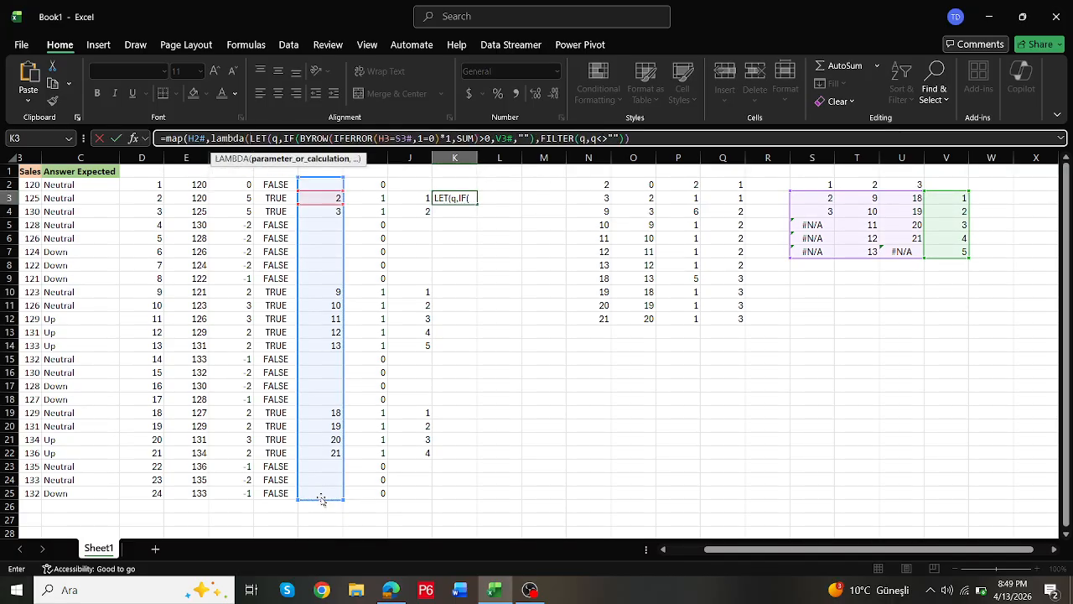
{"action": "type", "text": "w,"}
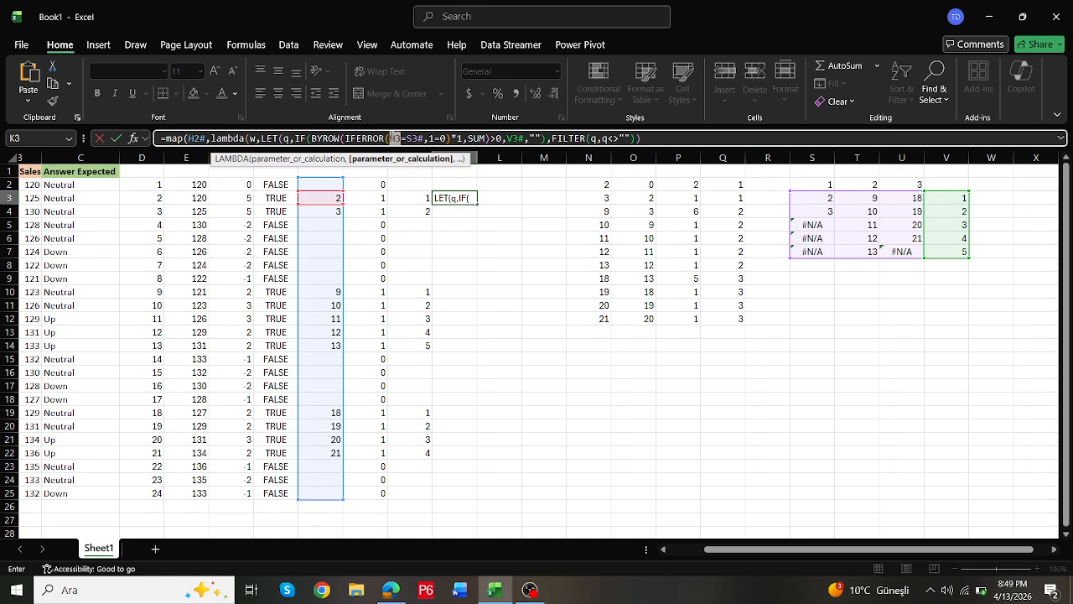
{"action": "type", "text": "w"}
{"action": "left_click", "coordinate": [653, 140]}
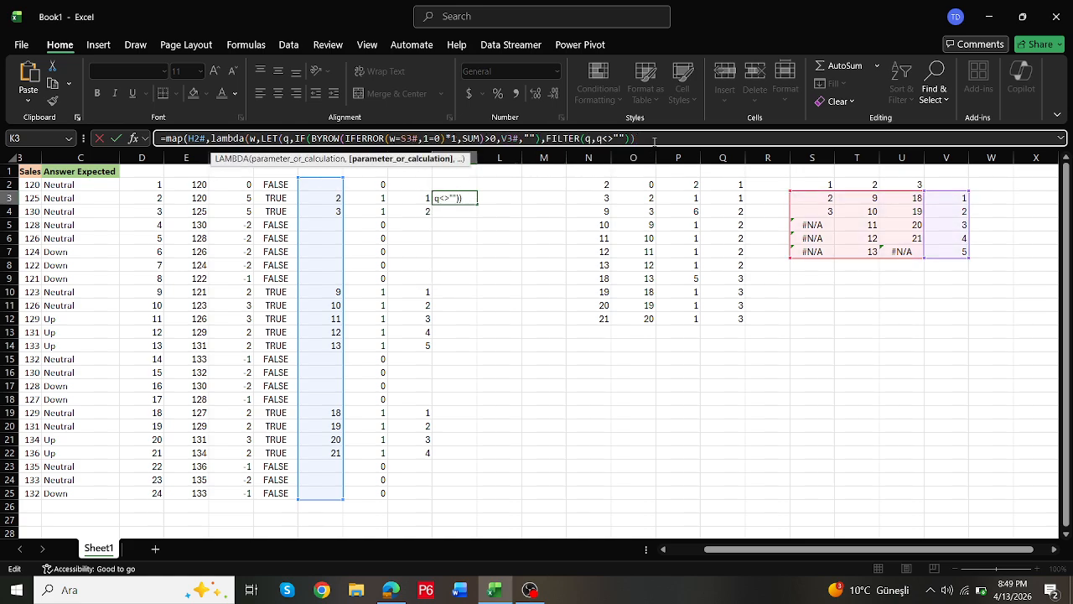
{"action": "type", "text": ")"}
{"action": "key", "text": "ctrl+Return"}
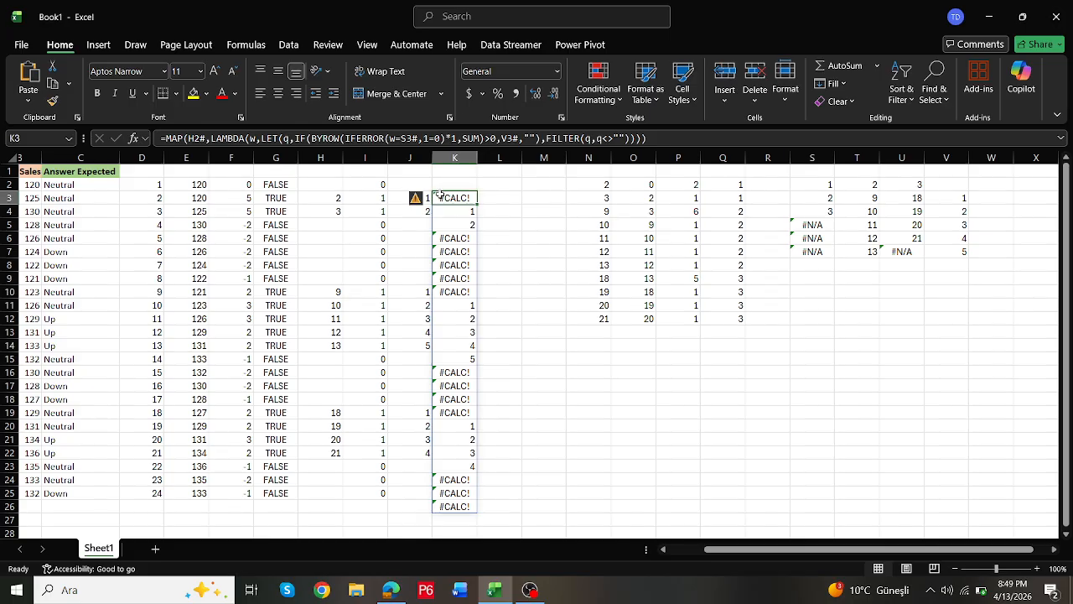
Step: Move the MAP formula from K3 to K2 and wrap it in IFERROR with an empty string as the fallback
{"action": "left_click_drag", "start_coordinate": [436, 198], "coordinate": [450, 184]}
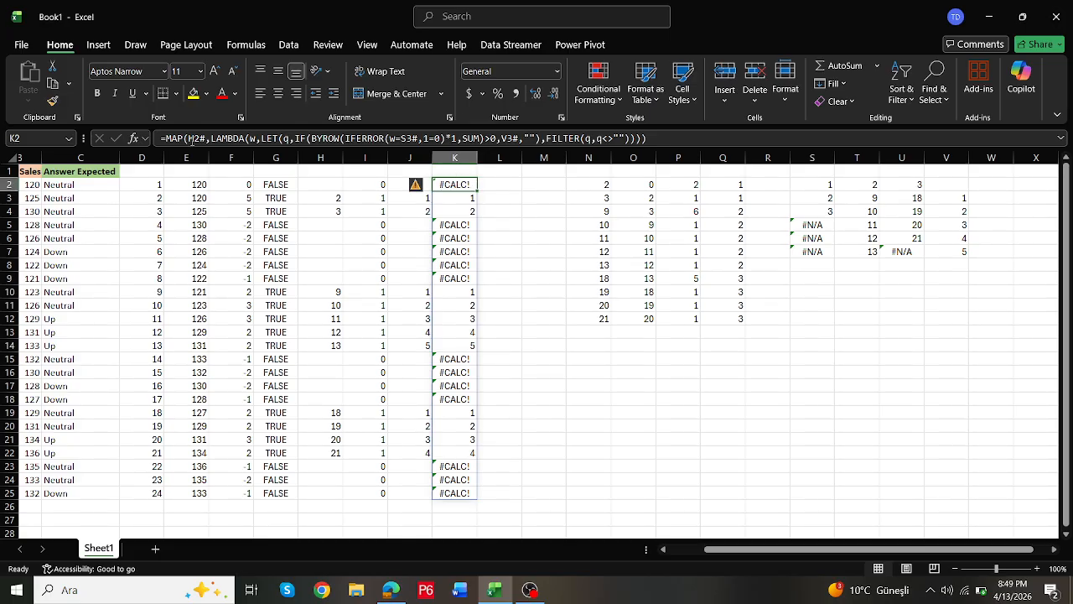
{"action": "left_click", "coordinate": [165, 138]}
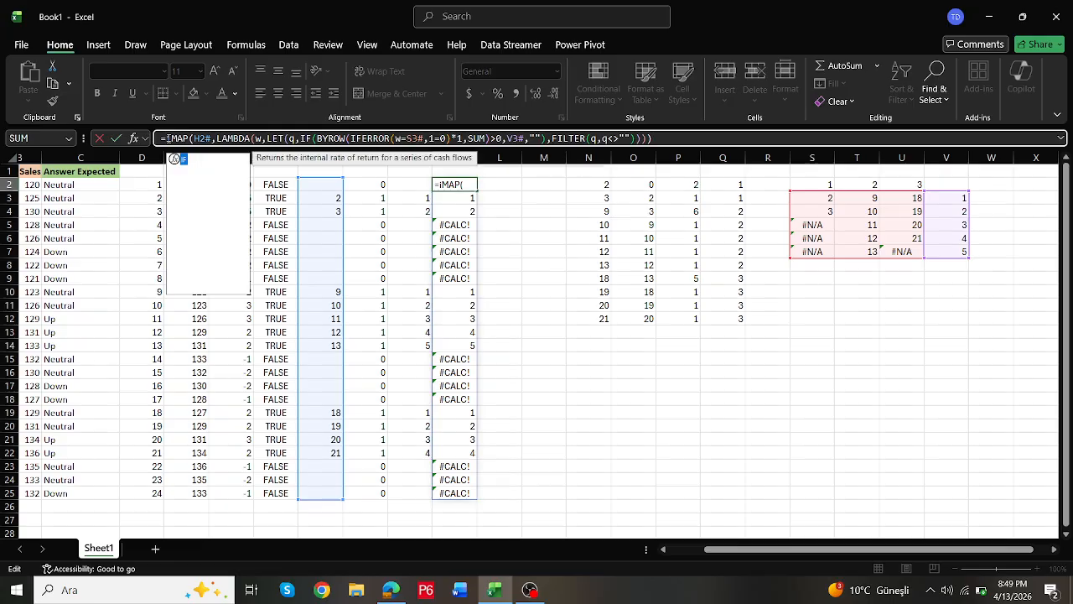
{"action": "type", "text": "if"}
{"action": "key", "text": "Down"}
{"action": "key", "text": "Tab"}
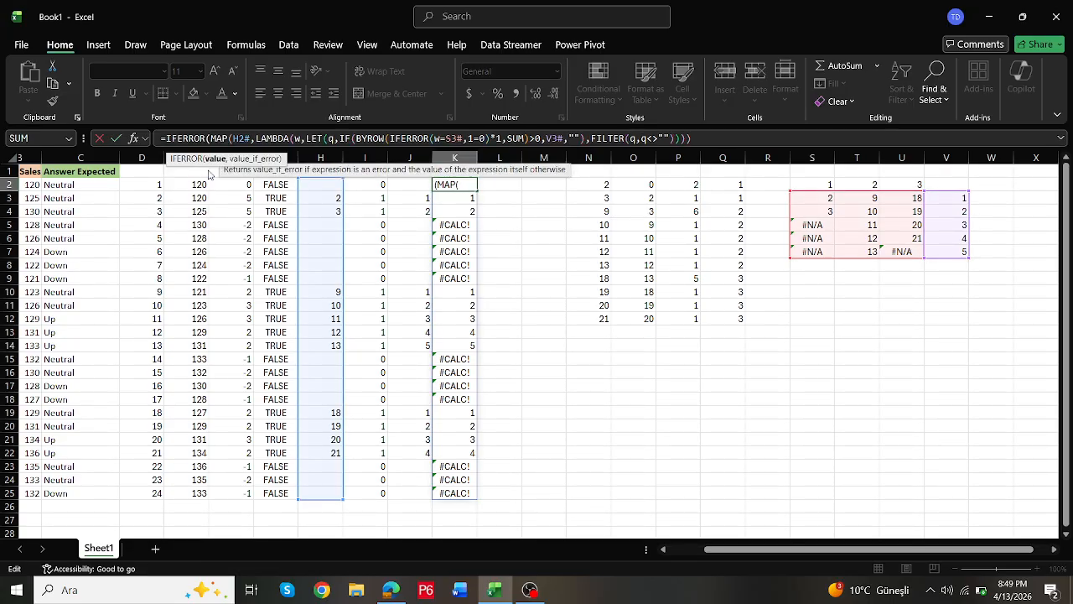
{"action": "key", "text": "End"}
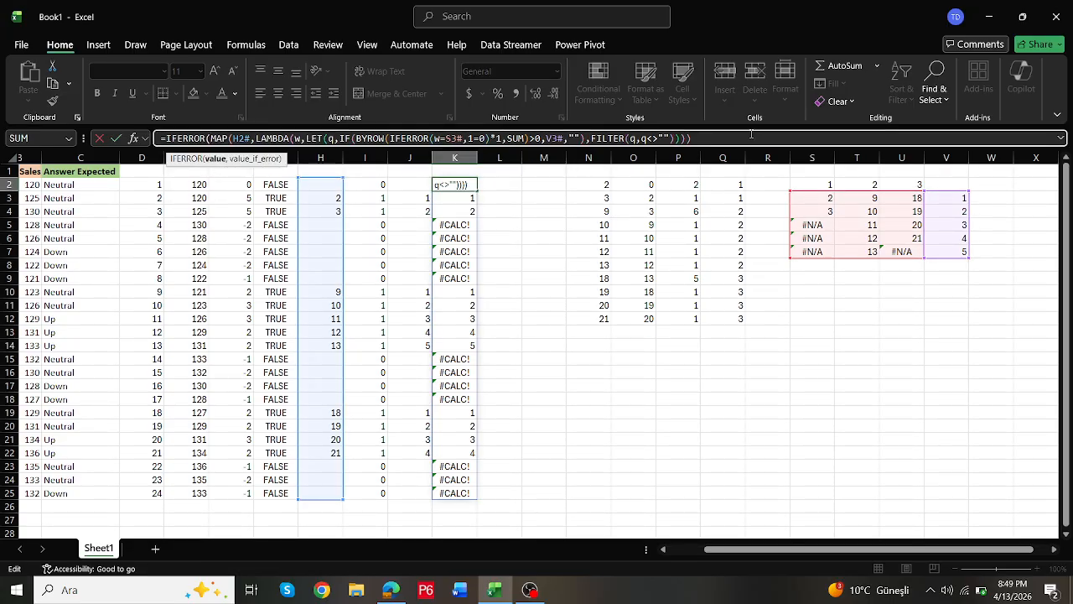
{"action": "type", "text": ",\"\")"}
{"action": "key", "text": "ctrl+Return"}
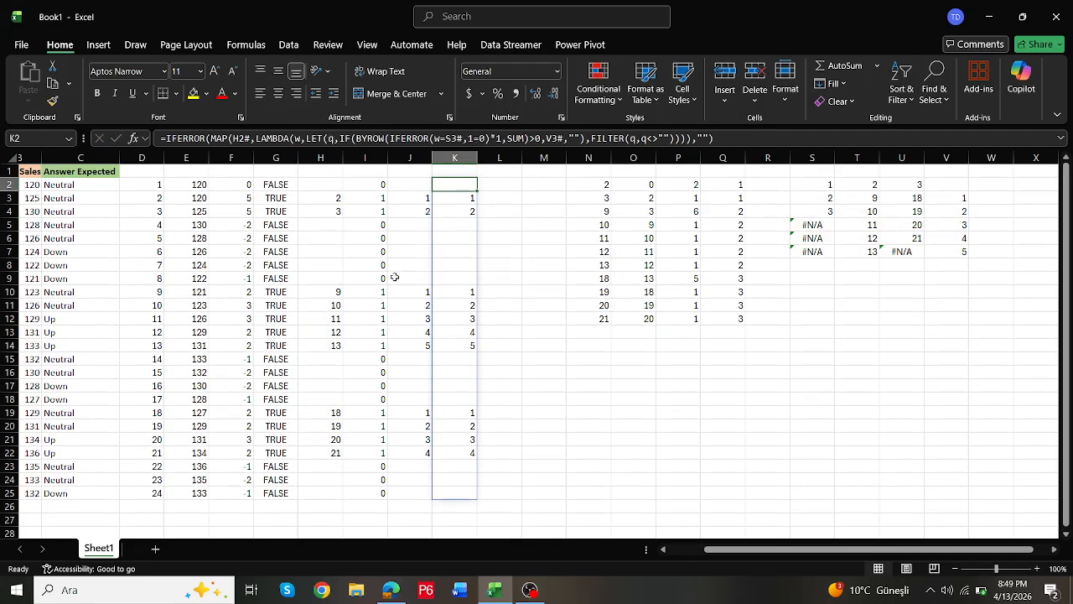
{"action": "left_click", "coordinate": [461, 291]}
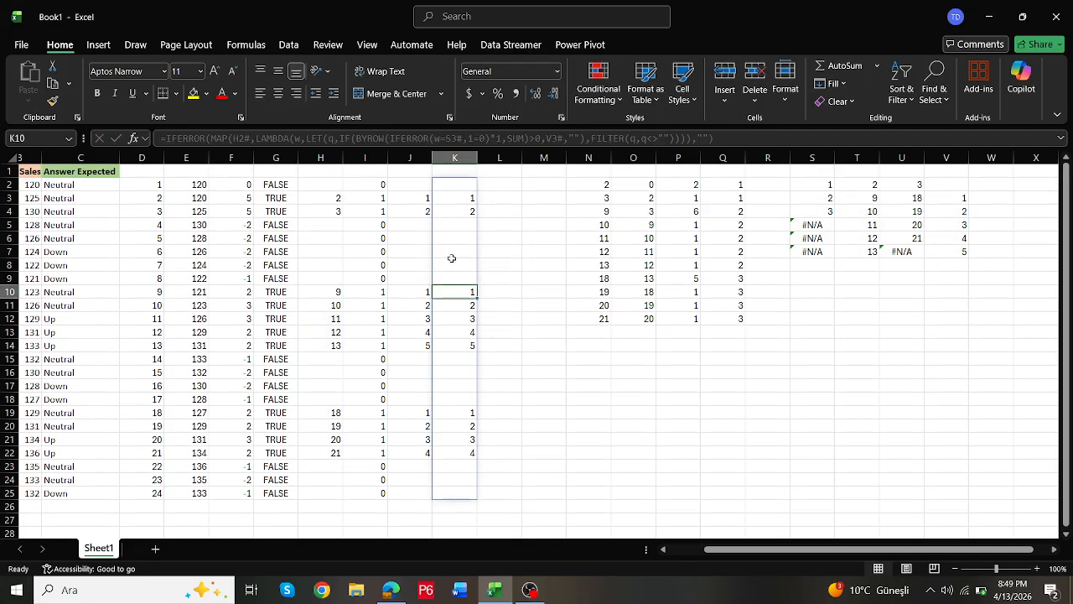
{"action": "double_click", "coordinate": [451, 181]}
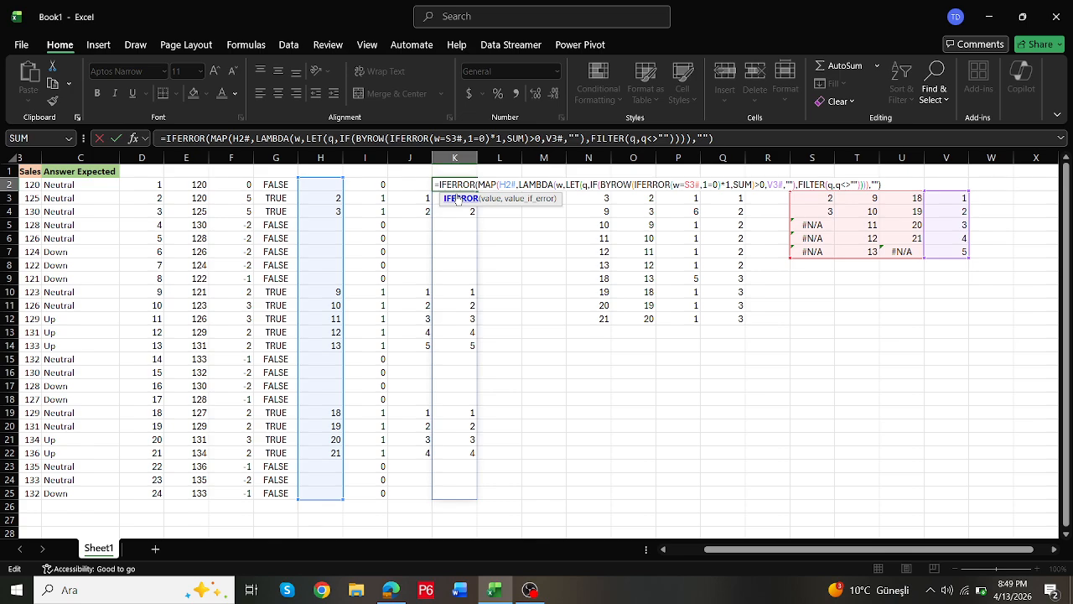
{"action": "key", "text": "Escape"}
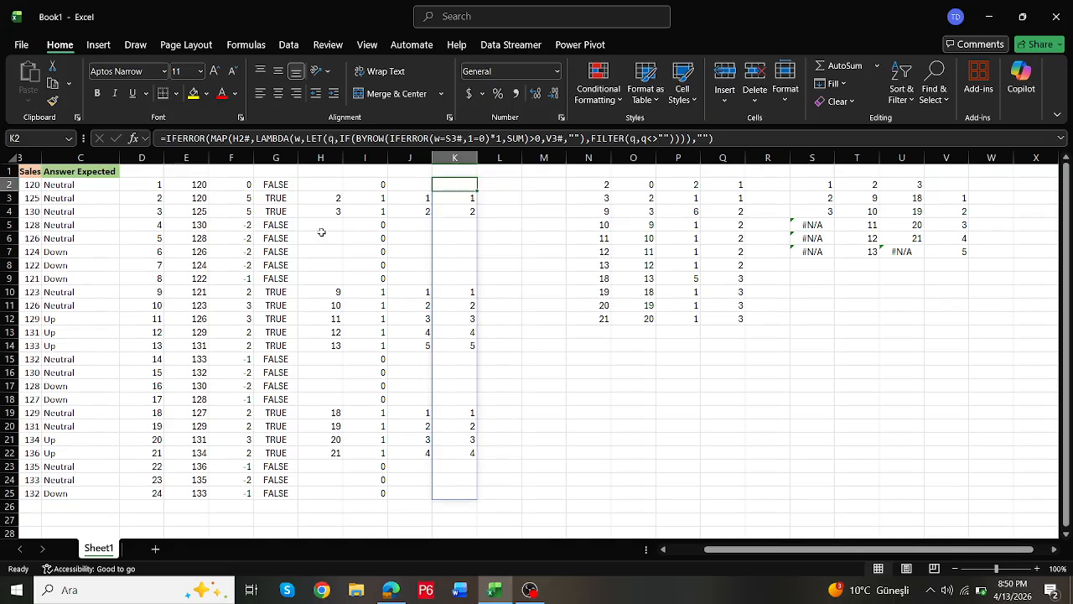
{"action": "left_click", "coordinate": [331, 201]}
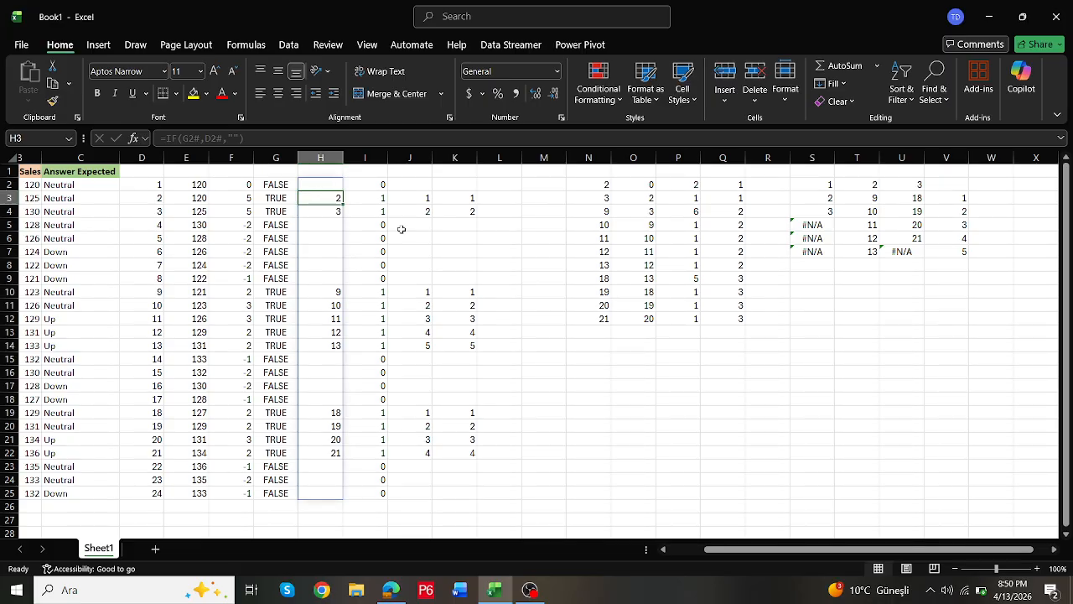
{"action": "left_click", "coordinate": [459, 295]}
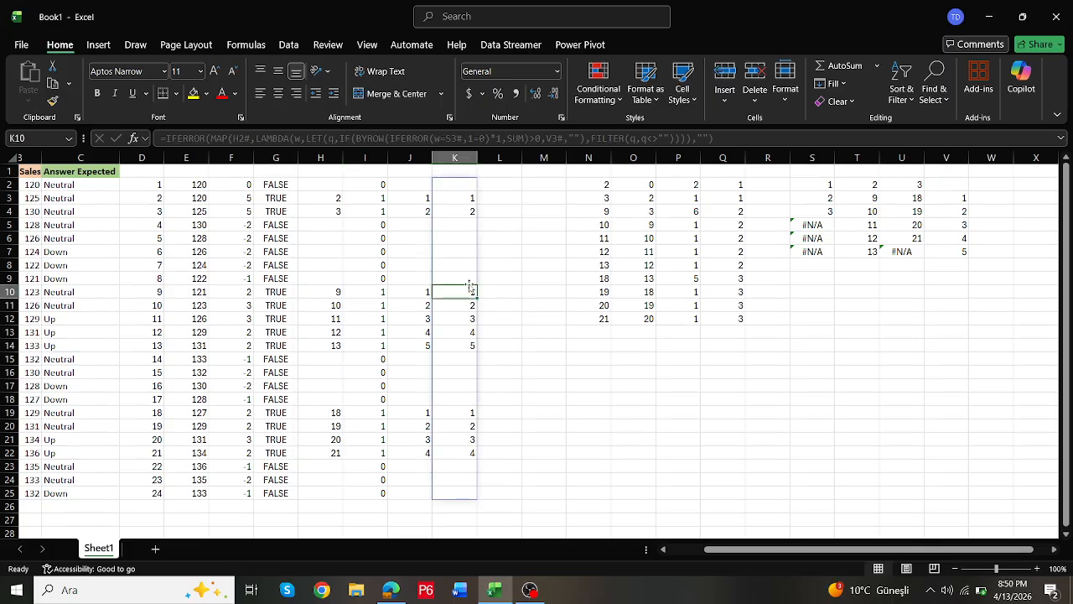
Step: Enter =K2#>=3 in L2 to test which run positions are at least 3
{"action": "left_click", "coordinate": [512, 182]}
{"action": "type", "text": "="}
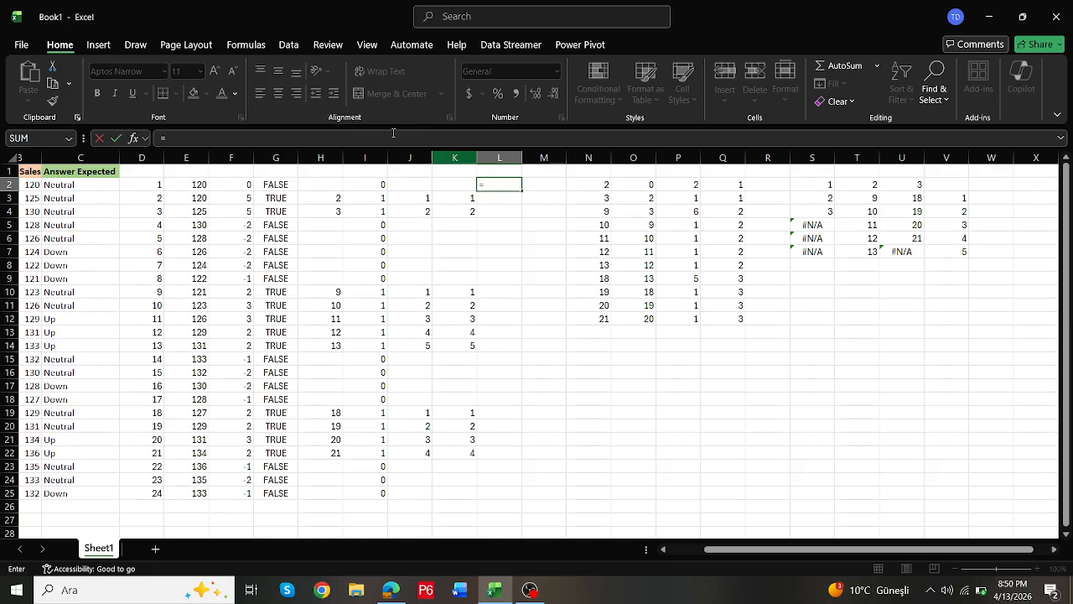
{"action": "left_click_drag", "start_coordinate": [459, 184], "coordinate": [455, 489]}
{"action": "type", "text": ">"}
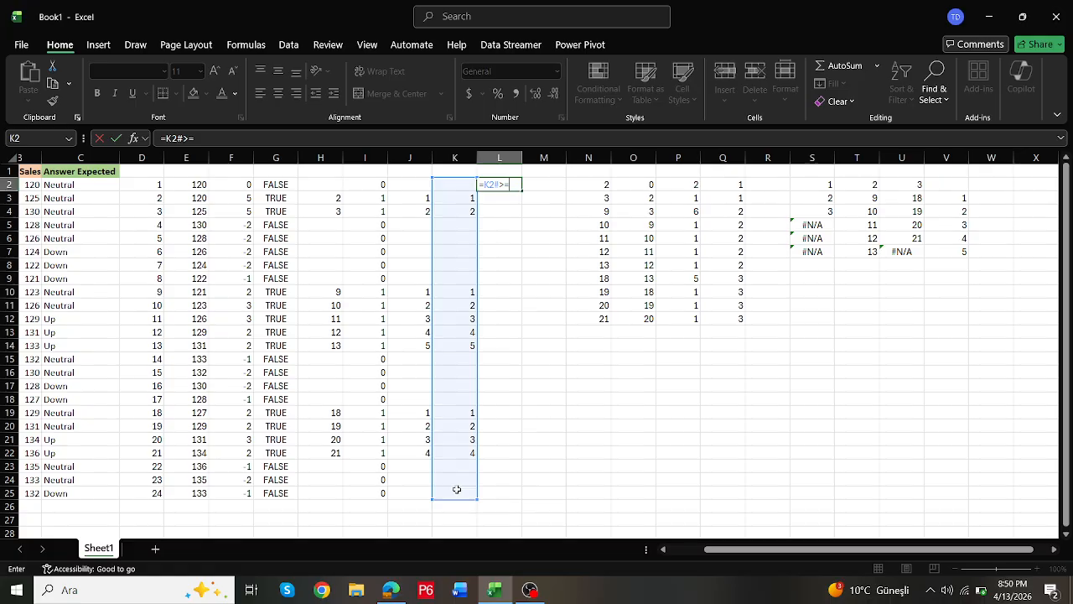
{"action": "type", "text": "=3"}
{"action": "key", "text": "Return"}
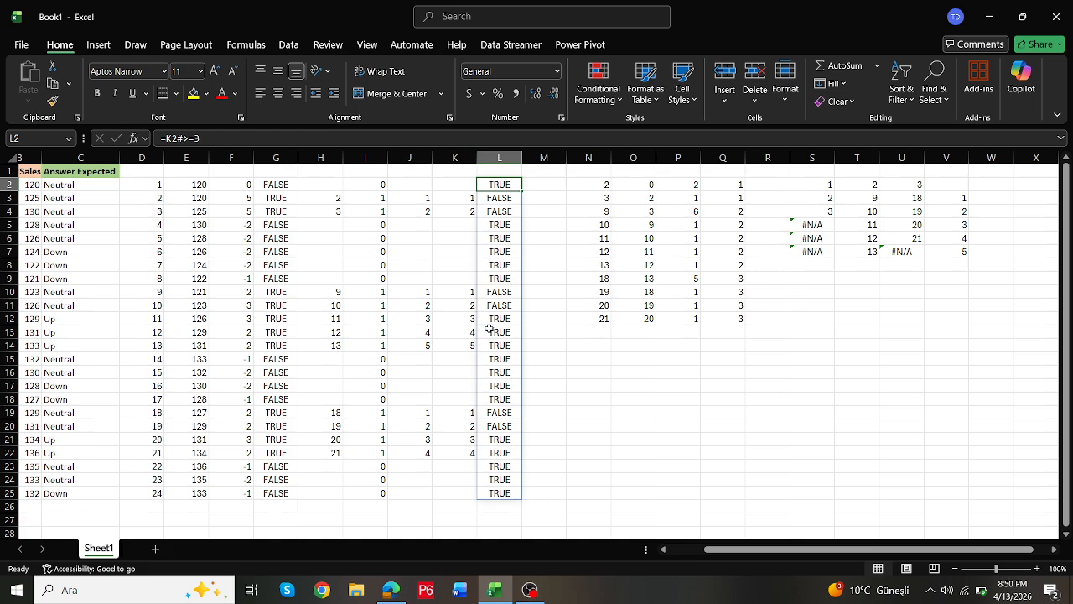
Step: Change the IFERROR fallback in the K2 formula to 0
{"action": "left_click", "coordinate": [464, 185]}
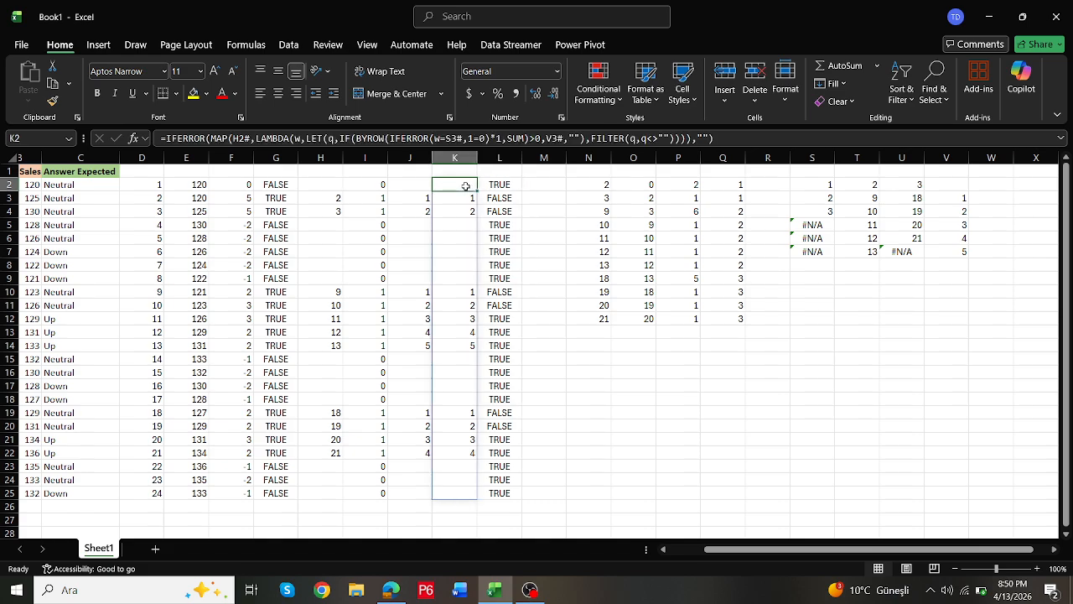
{"action": "left_click", "coordinate": [709, 138]}
{"action": "key", "text": "BackSpace"}
{"action": "key", "text": "BackSpace"}
{"action": "type", "text": "0"}
{"action": "key", "text": "Return"}
{"action": "key", "text": "Return"}
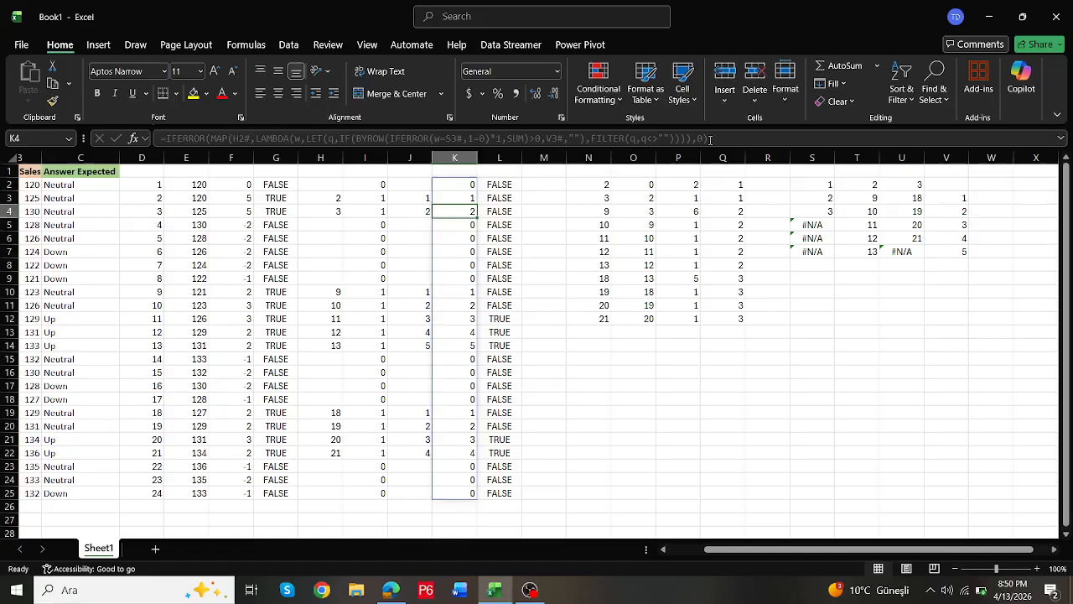
{"action": "key", "text": "Up"}
{"action": "key", "text": "Up"}
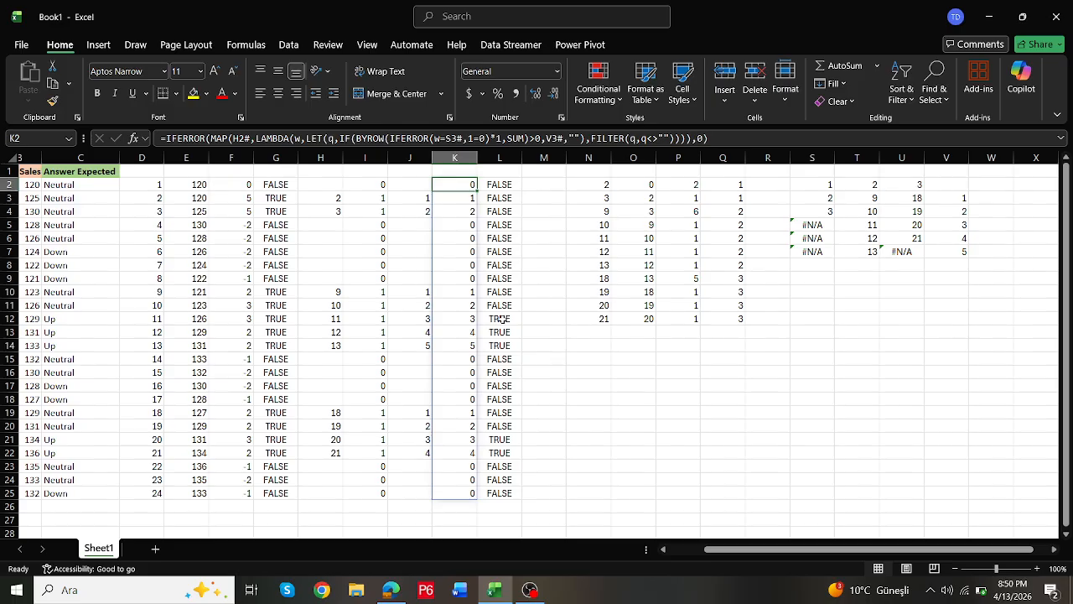
Step: Wrap the L2 test in IF, giving =IF(K2#>=3,"Up","")
{"action": "left_click", "coordinate": [498, 183]}
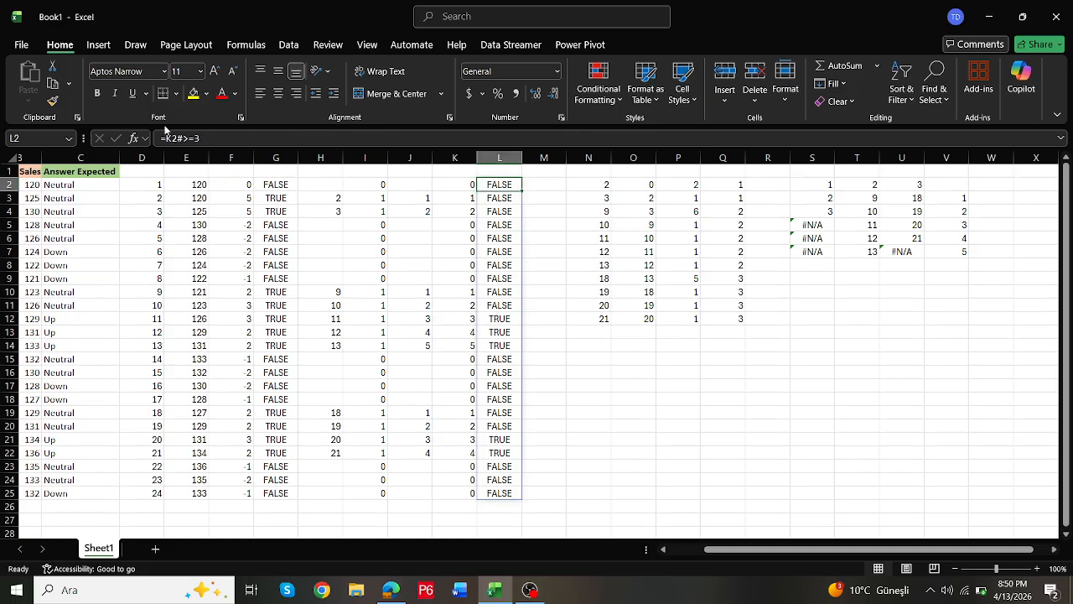
{"action": "left_click", "coordinate": [165, 136]}
{"action": "type", "text": "if("}
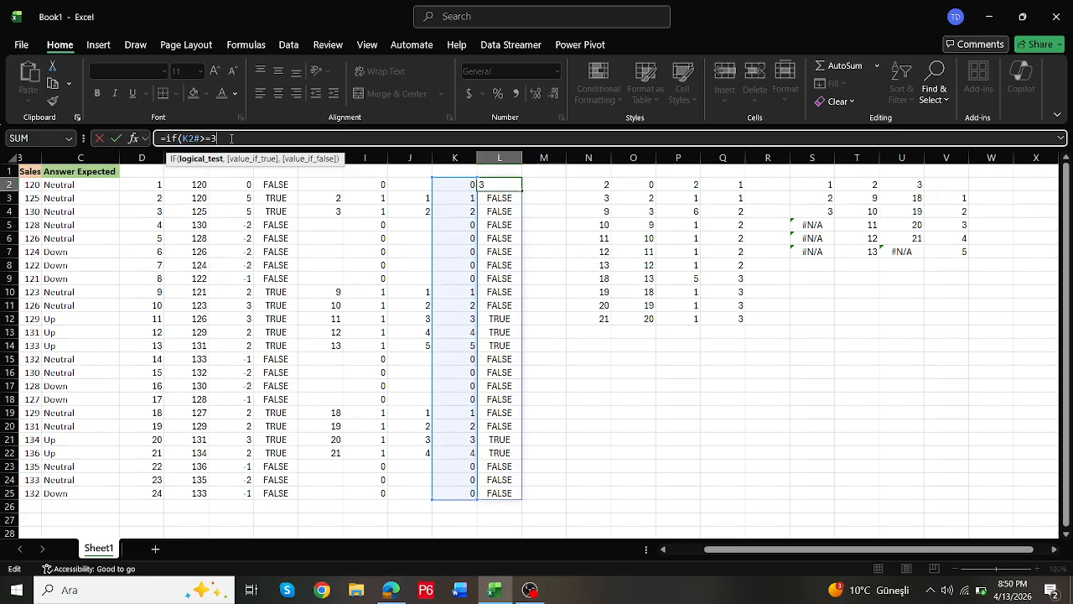
{"action": "type", "text": ",\"Up"}
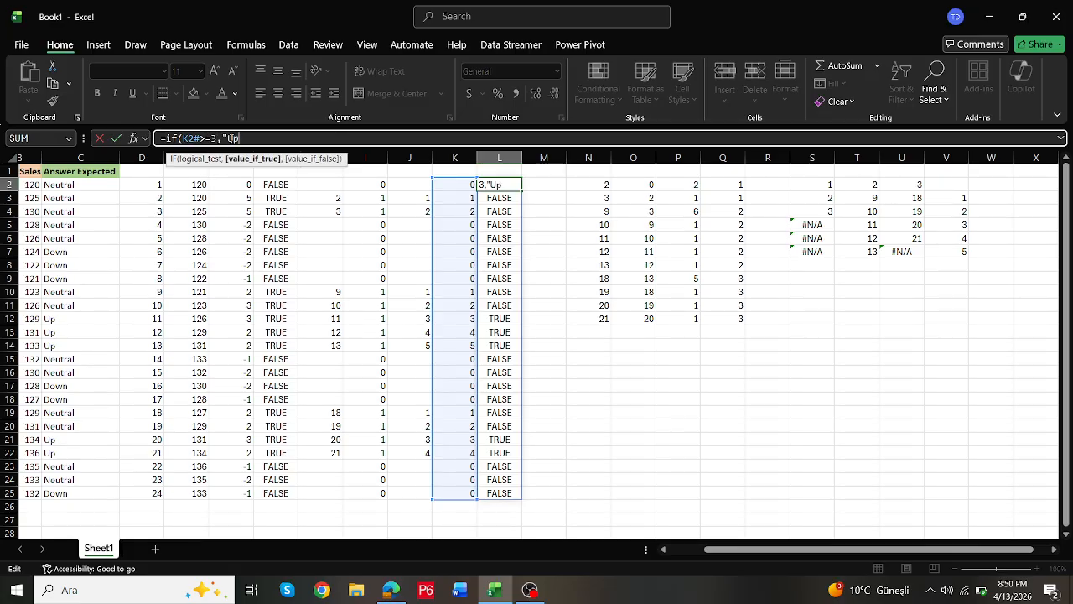
{"action": "type", "text": "\","}
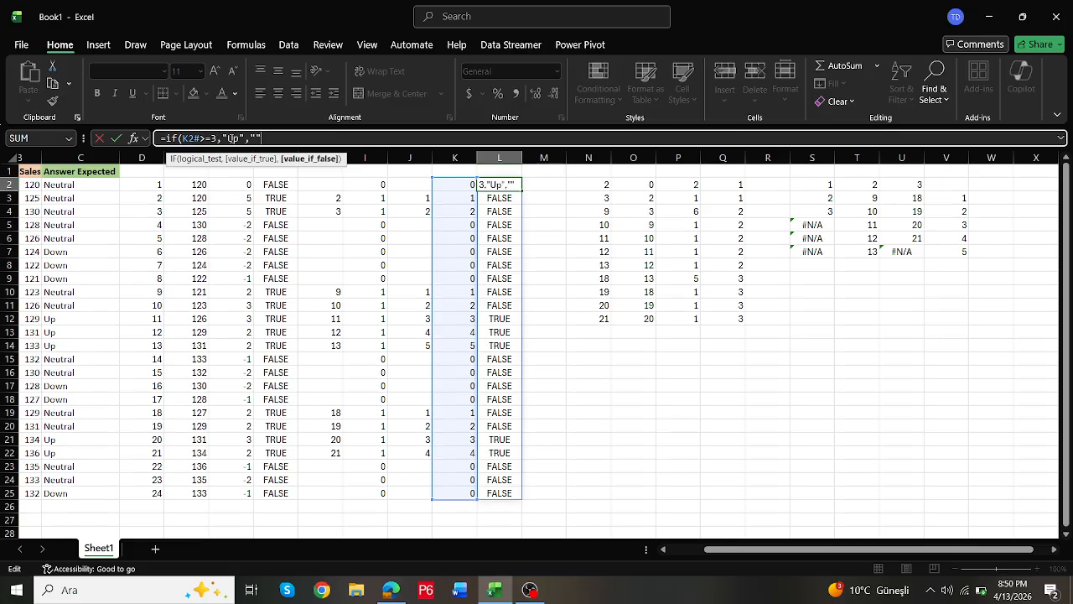
{"action": "type", "text": "\"\")"}
{"action": "key", "text": "Return"}
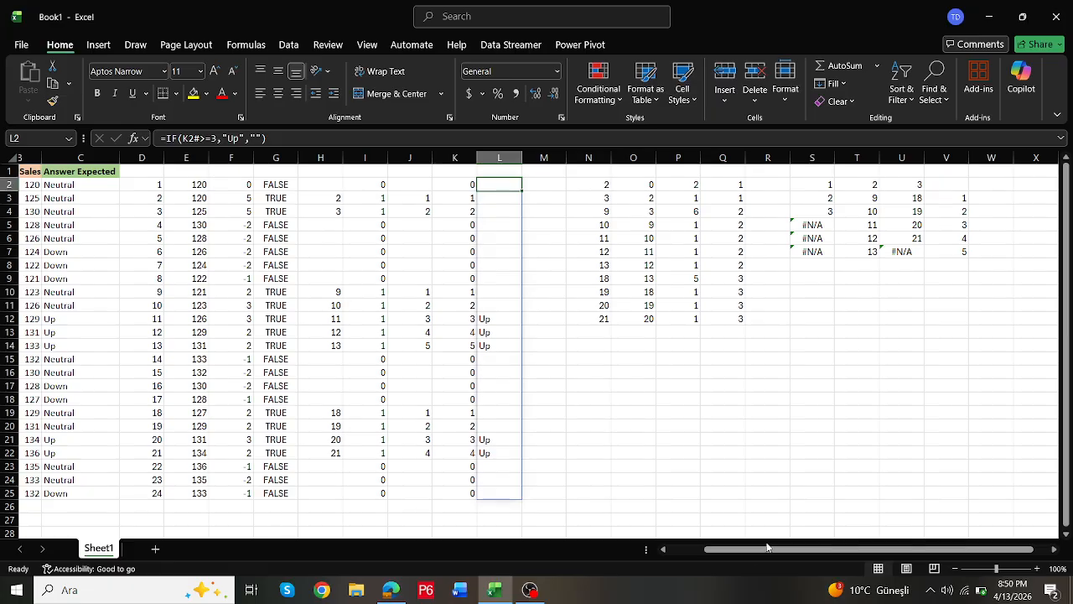
Step: Compare the "Up" labels in column L with the expected answers in column C
{"action": "left_click_drag", "start_coordinate": [742, 555], "coordinate": [704, 553]}
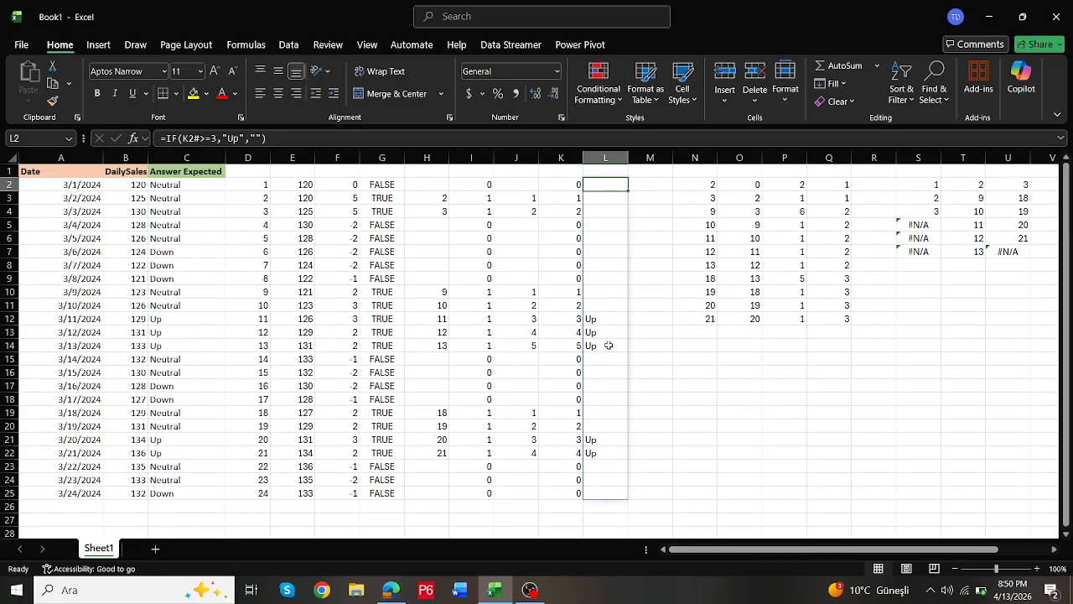
{"action": "left_click_drag", "start_coordinate": [604, 319], "coordinate": [83, 454]}
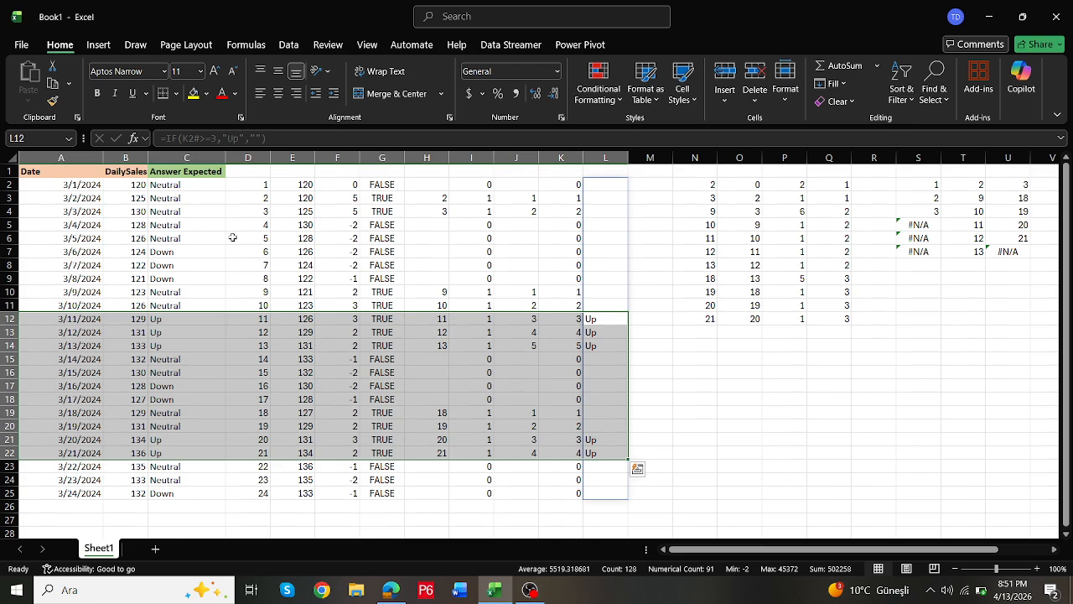
{"action": "left_click", "coordinate": [598, 191]}
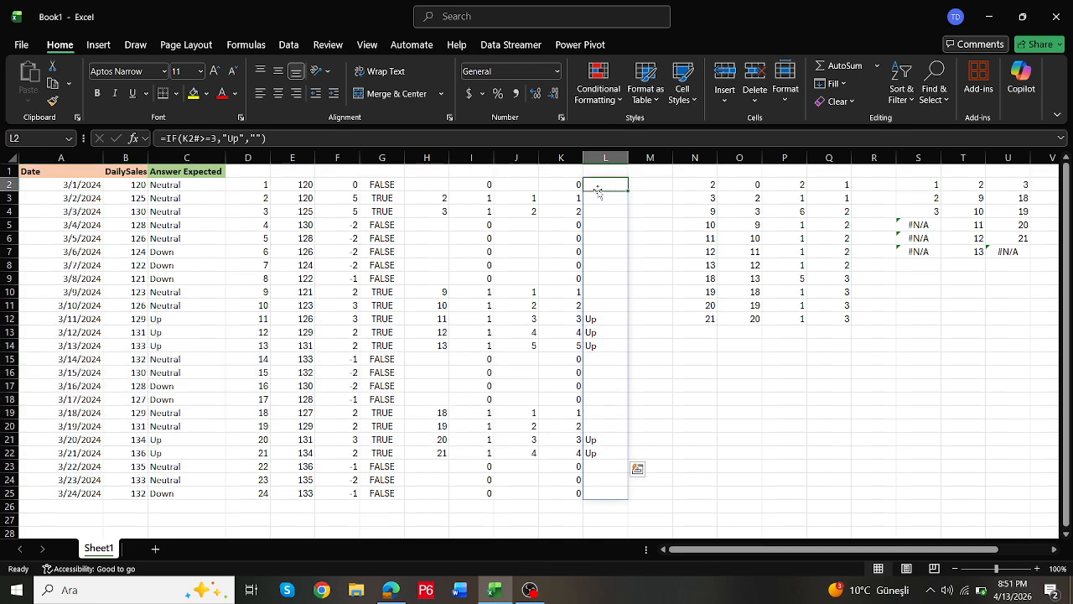
Step: Create a copy of Sheet1 at the end of the workbook
{"action": "right_click", "coordinate": [96, 554]}
{"action": "left_click", "coordinate": [151, 392]}
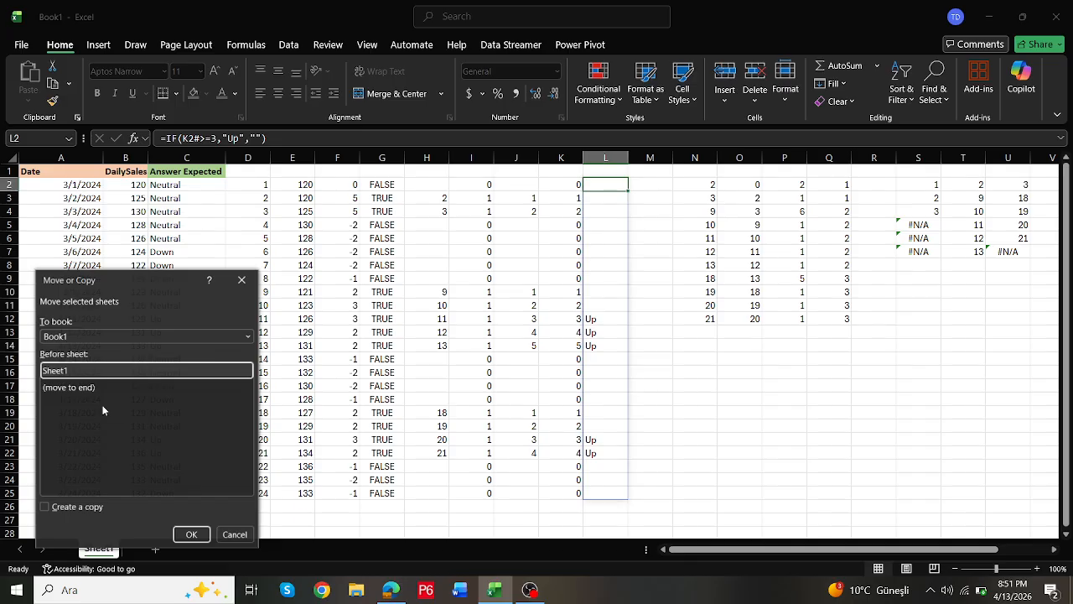
{"action": "left_click", "coordinate": [70, 387]}
{"action": "left_click", "coordinate": [45, 506]}
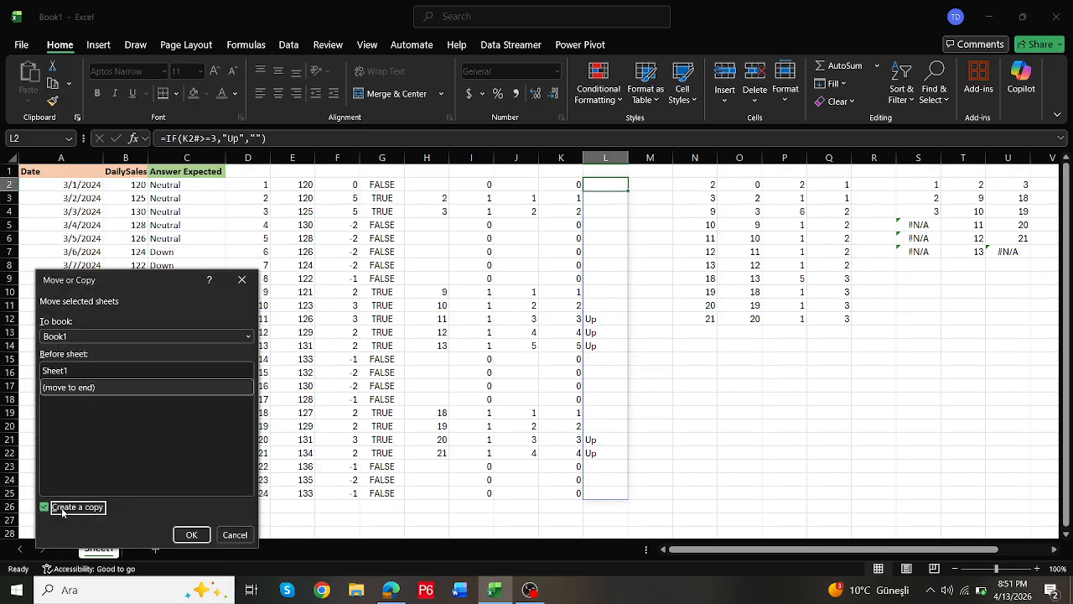
{"action": "left_click", "coordinate": [191, 534]}
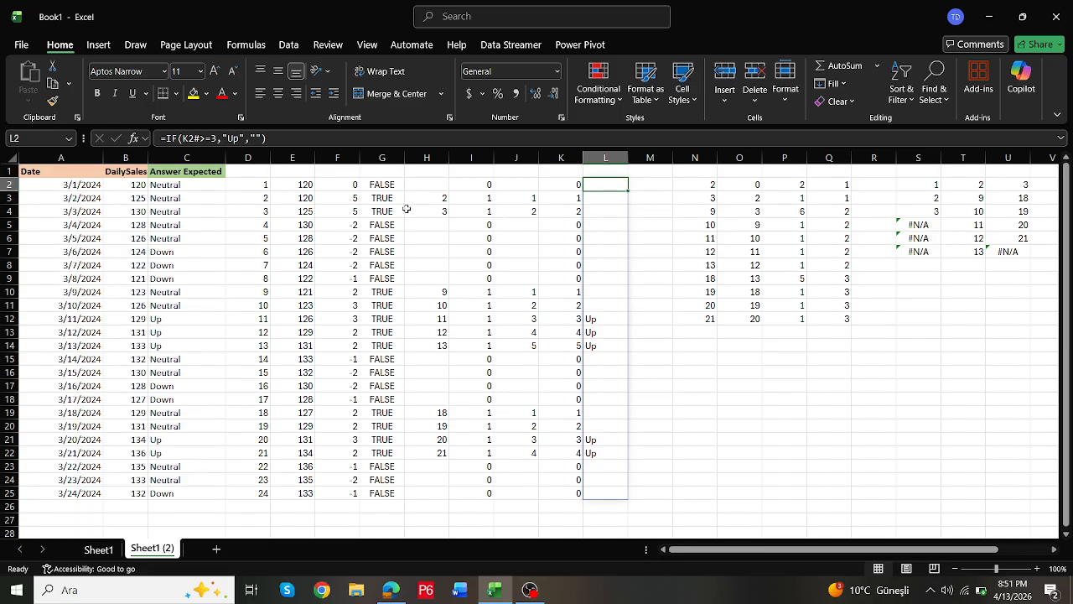
Step: Copy the G2 formula =F2#>0 into M2 as the starting point for the decrease test
{"action": "left_click", "coordinate": [338, 184]}
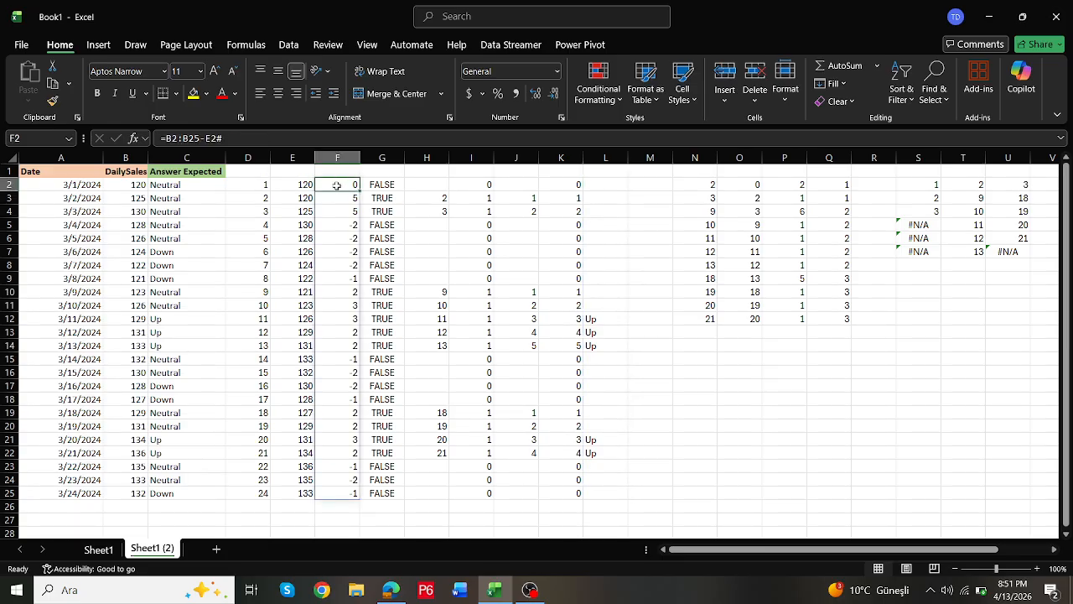
{"action": "left_click", "coordinate": [381, 183]}
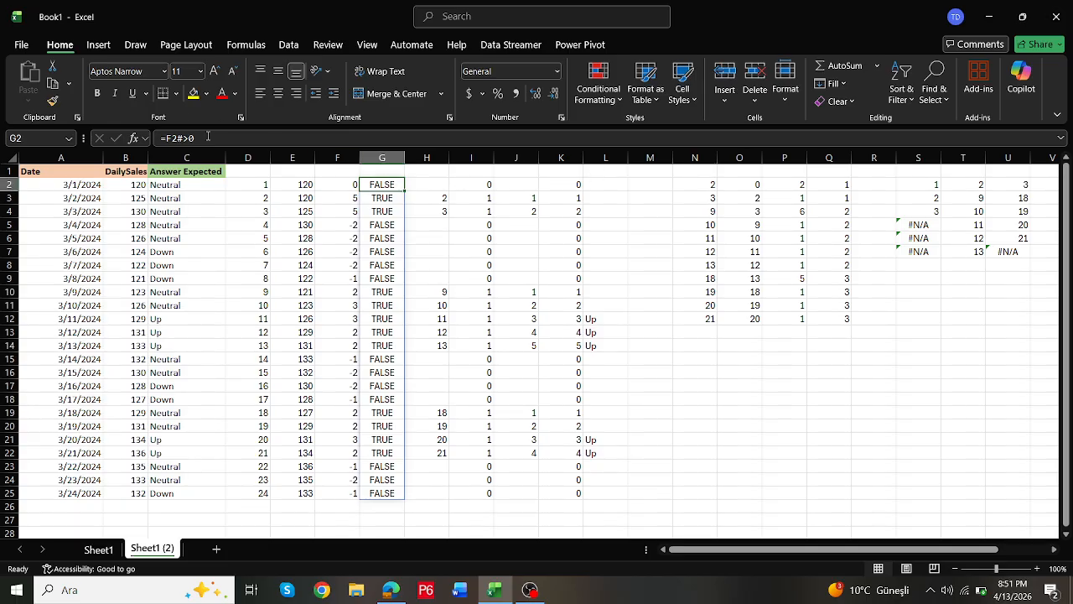
{"action": "left_click", "coordinate": [213, 138]}
{"action": "key", "text": "Escape"}
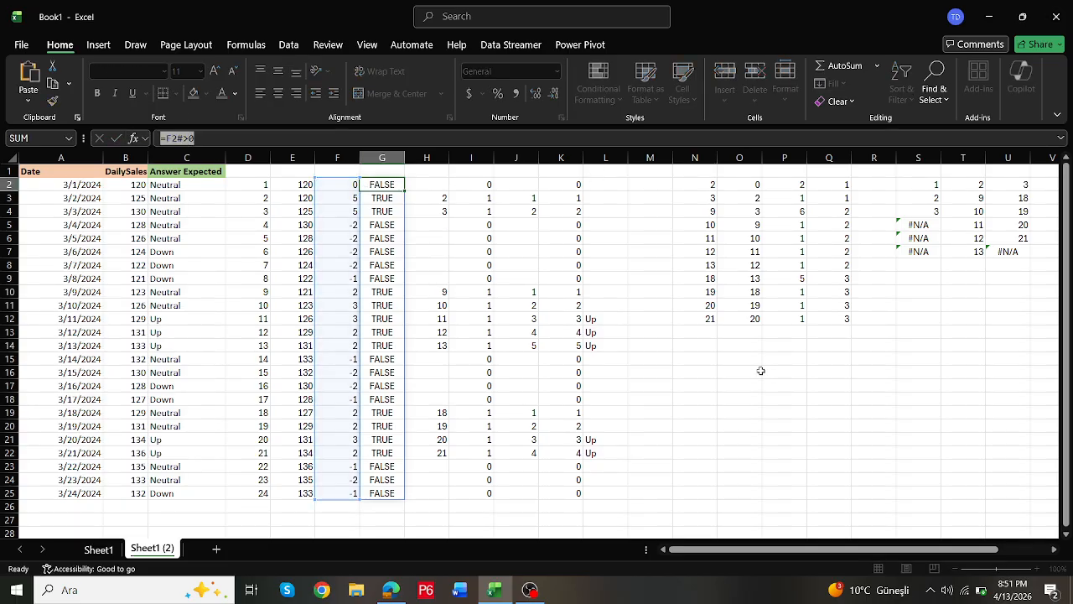
{"action": "left_click", "coordinate": [643, 182]}
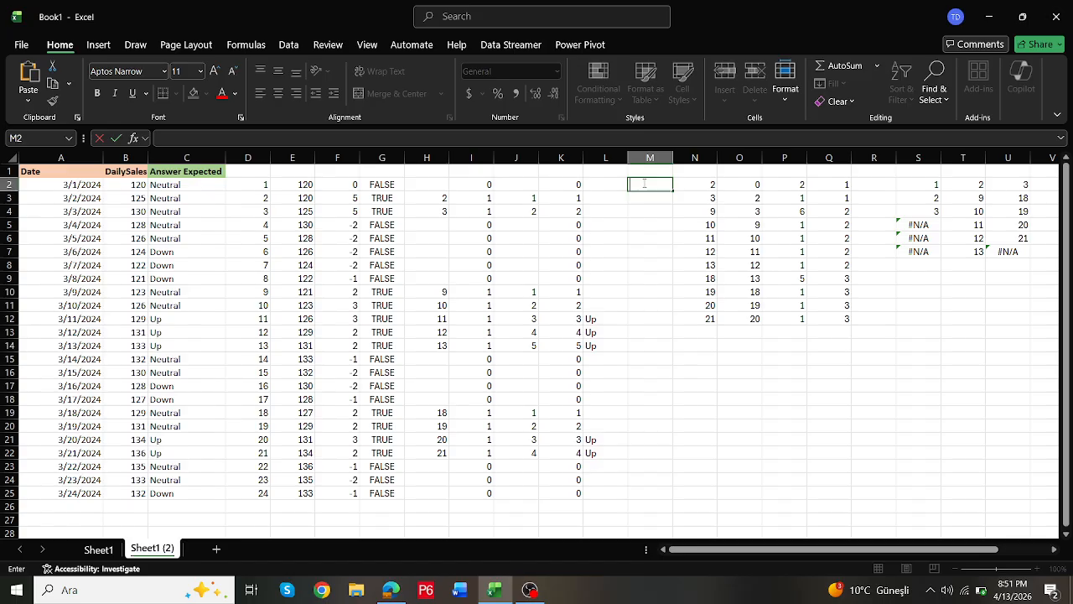
{"action": "type", "text": "=F2#>0"}
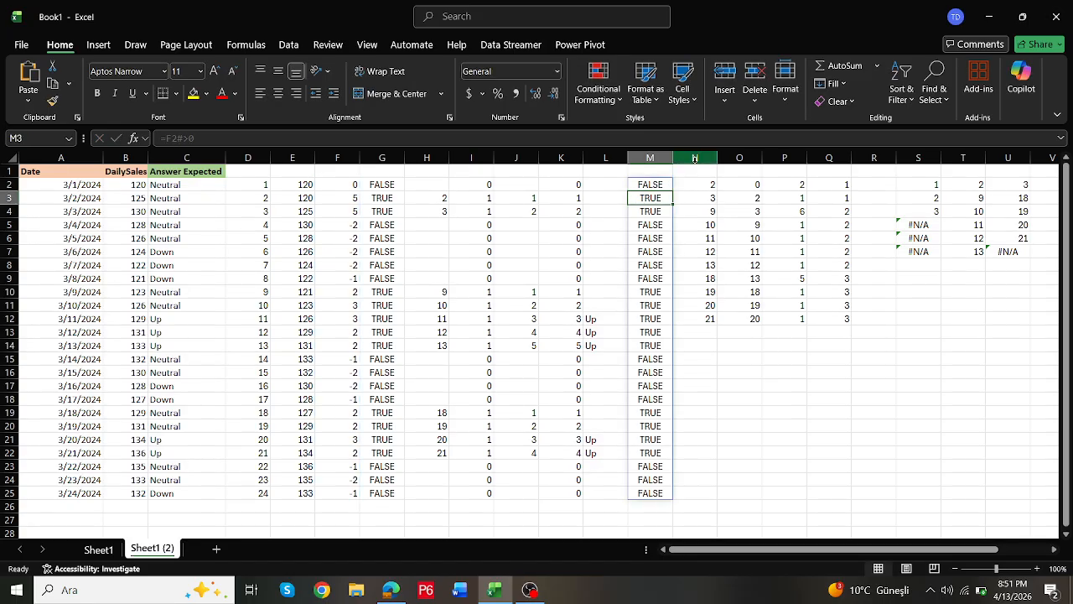
Step: Insert six blank columns before column N to make room for the decrease calculations
{"action": "left_click_drag", "start_coordinate": [695, 158], "coordinate": [918, 158]}
{"action": "right_click", "coordinate": [880, 157]}
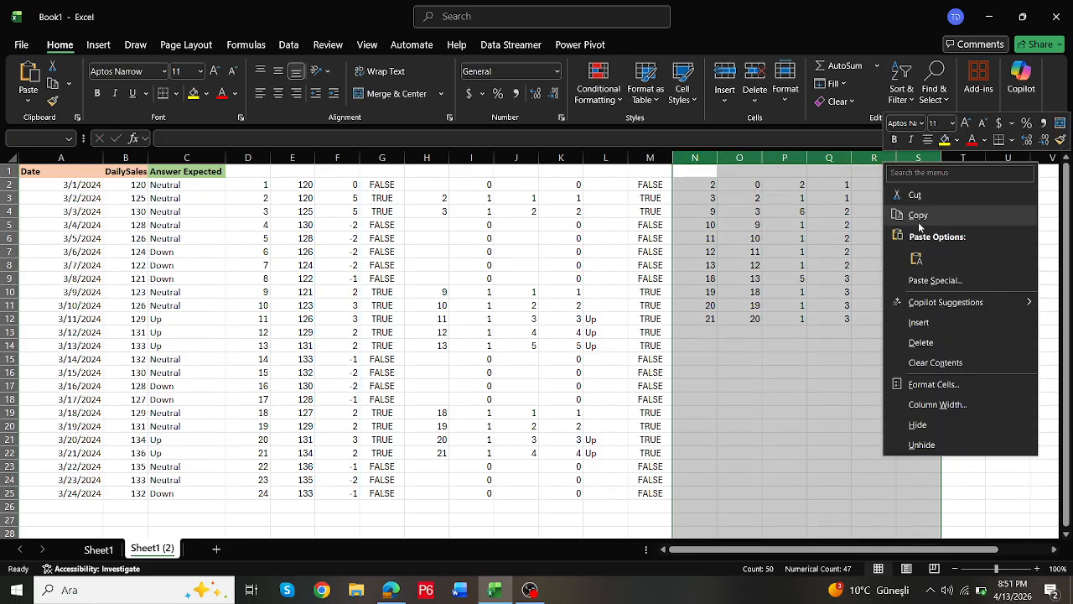
{"action": "key", "text": "Escape"}
{"action": "key", "text": "Escape"}
{"action": "key", "text": "ctrl+shift+plus"}
{"action": "left_click", "coordinate": [709, 292]}
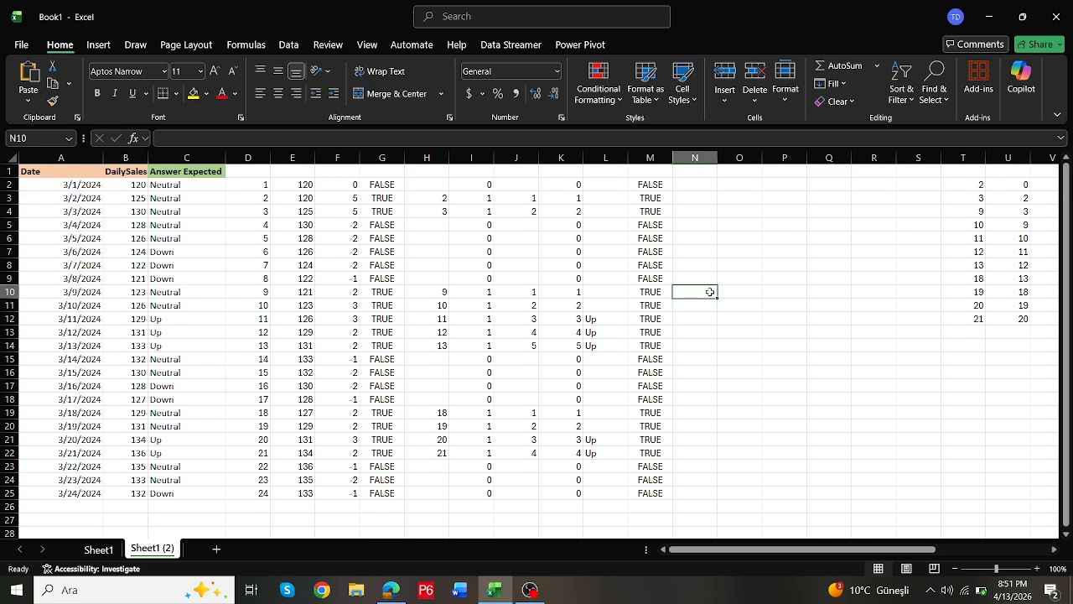
Step: Change the M2 formula to =F2#<0 so it tests for sales decreases
{"action": "left_click", "coordinate": [650, 185]}
{"action": "key", "text": "ctrl+shift+Down"}
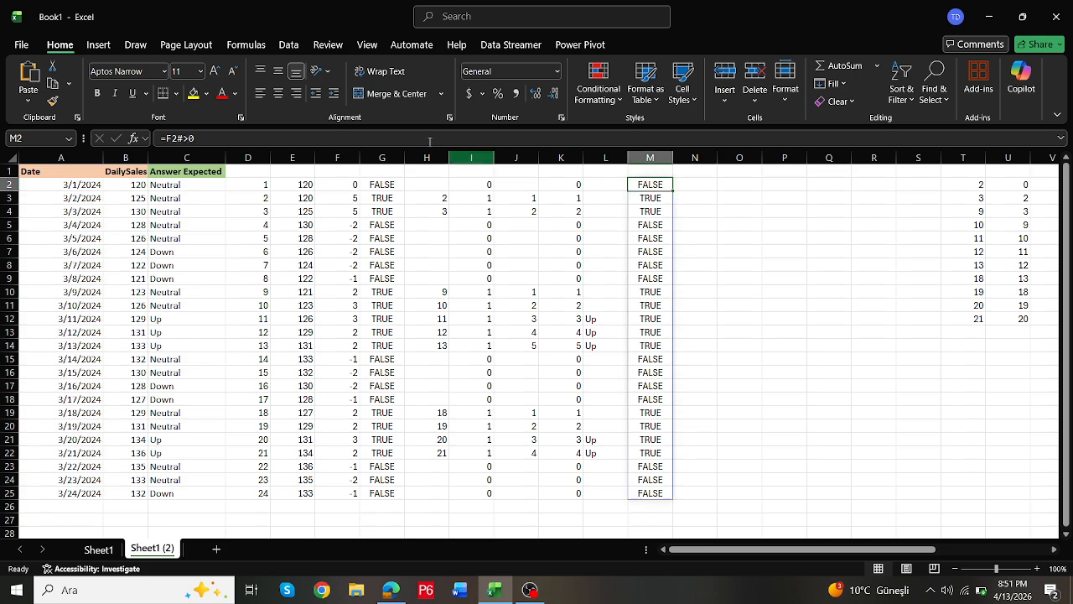
{"action": "left_click", "coordinate": [191, 138]}
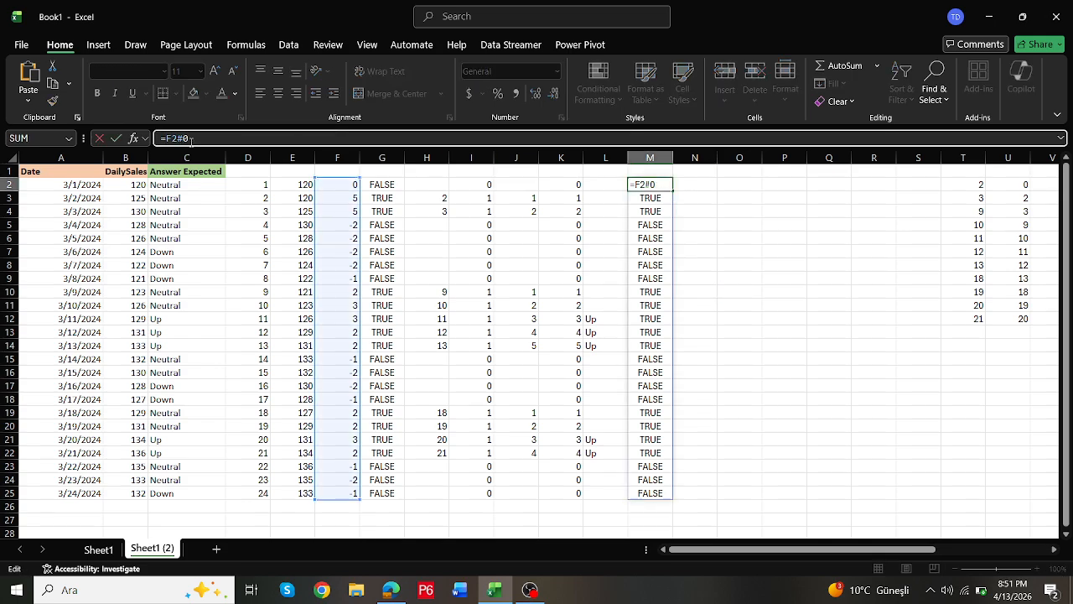
{"action": "key", "text": "BackSpace"}
{"action": "type", "text": "<"}
{"action": "key", "text": "Return"}
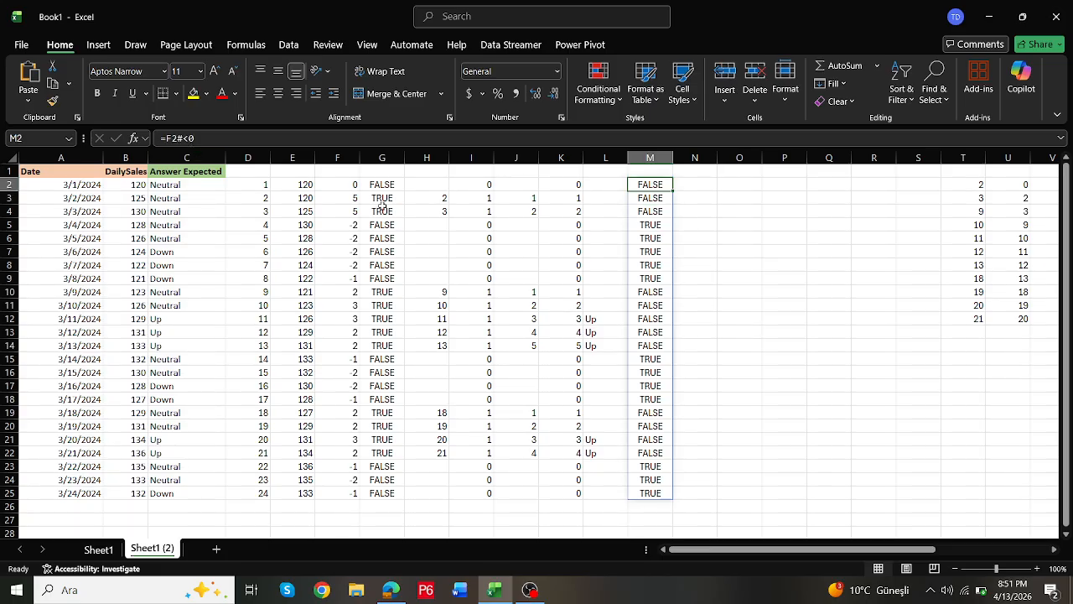
Step: Copy the H2 formula into N2 and repoint its test to column M, giving =IF(M2#,D2#,"")
{"action": "left_click", "coordinate": [430, 185]}
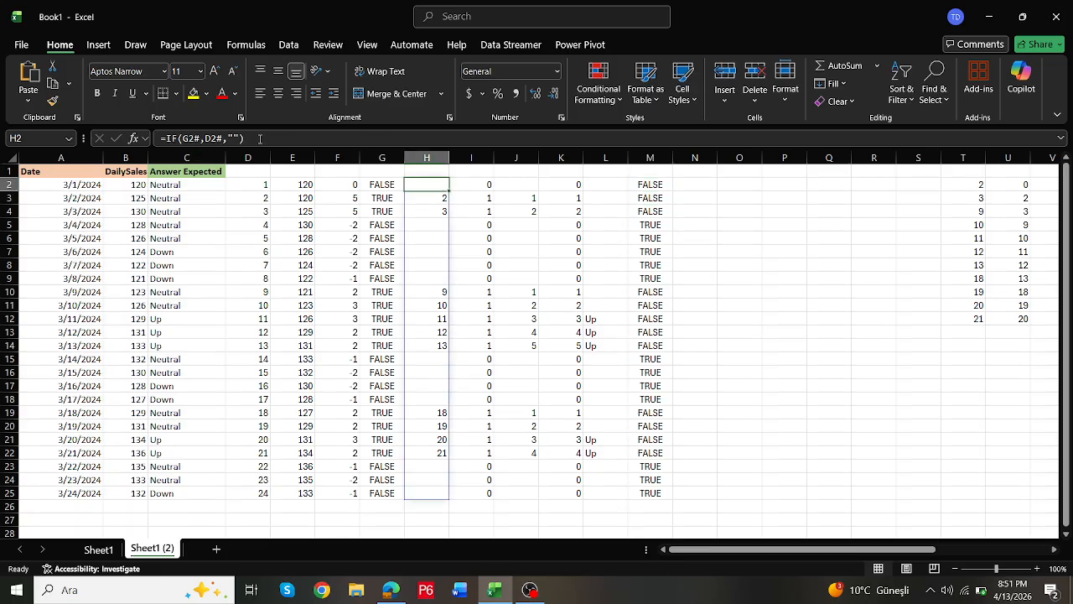
{"action": "left_click", "coordinate": [260, 138]}
{"action": "key", "text": "Escape"}
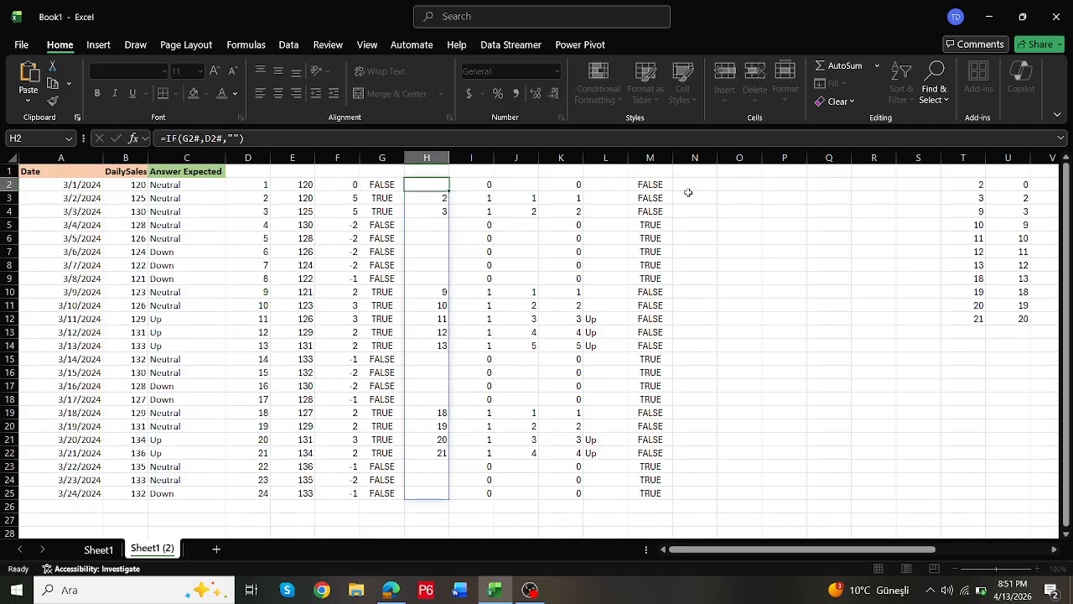
{"action": "left_click", "coordinate": [687, 186]}
{"action": "type", "text": "=IF(G2#,D2#,\"\")"}
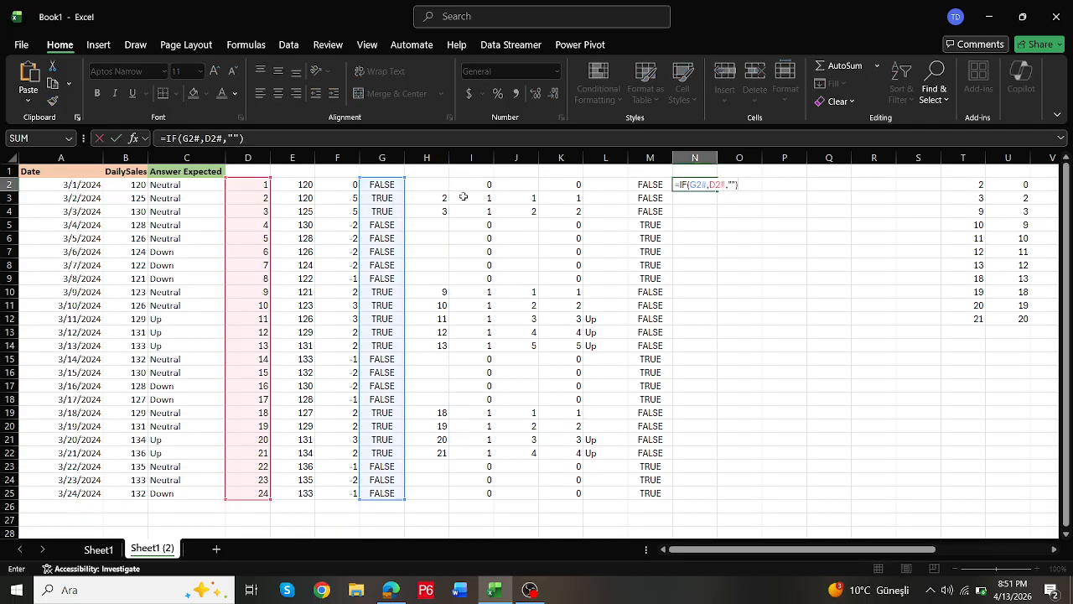
{"action": "left_click_drag", "start_coordinate": [401, 223], "coordinate": [650, 220]}
{"action": "key", "text": "Return"}
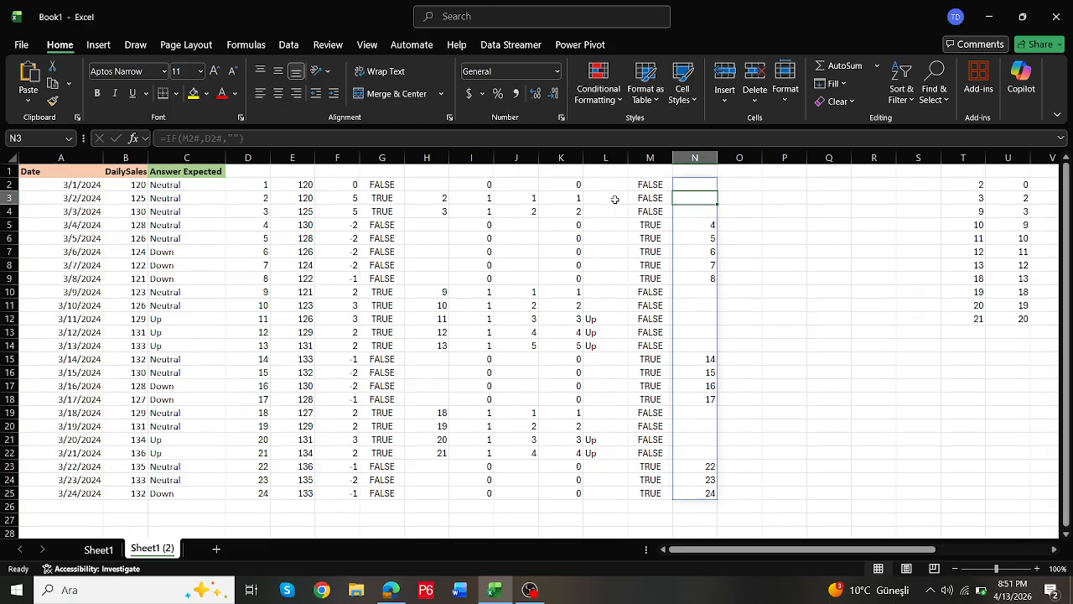
Step: Copy the T2 FILTER formula into T16 and repoint it to column N, giving =FILTER(N2#,N3:N26<>"")
{"action": "left_click", "coordinate": [964, 187]}
{"action": "left_click_drag", "start_coordinate": [310, 138], "coordinate": [148, 139]}
{"action": "key", "text": "ctrl+c"}
{"action": "key", "text": "Escape"}
{"action": "left_click", "coordinate": [954, 375]}
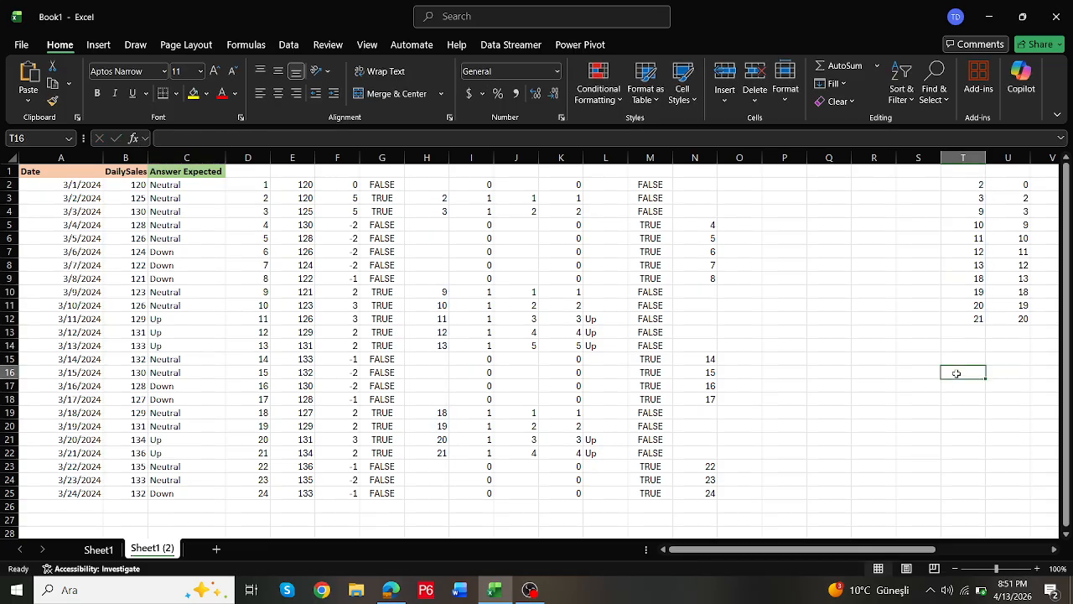
{"action": "key", "text": "ctrl+v"}
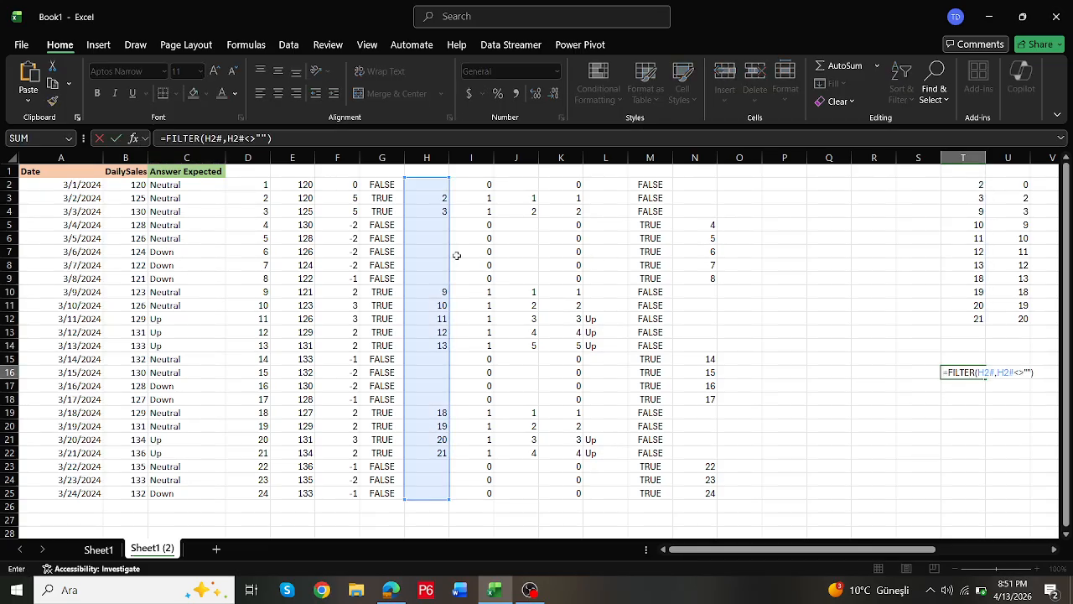
{"action": "left_click_drag", "start_coordinate": [457, 255], "coordinate": [689, 252]}
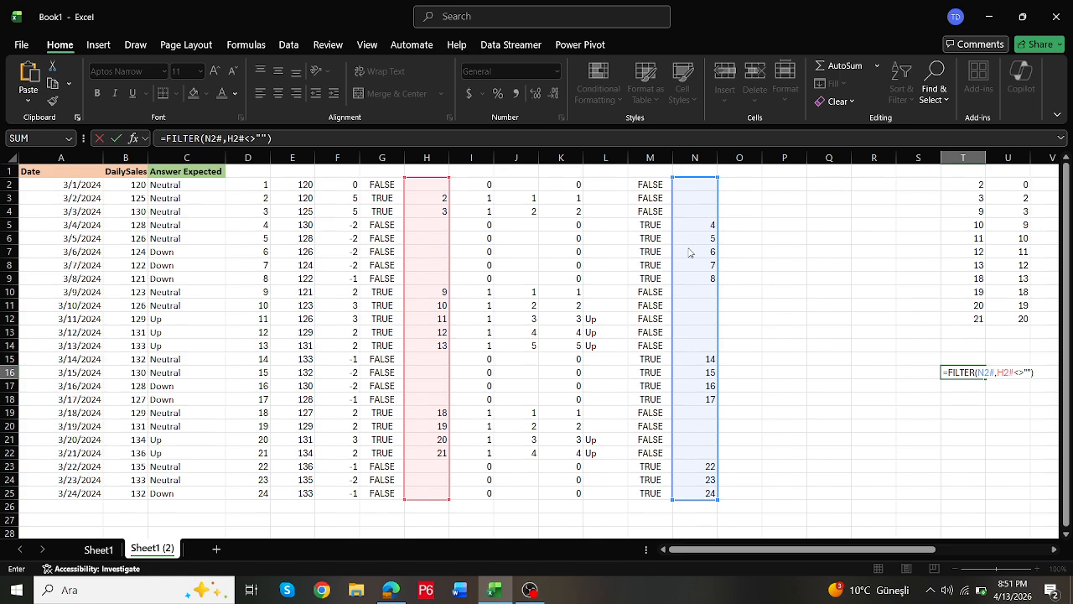
{"action": "left_click_drag", "start_coordinate": [453, 255], "coordinate": [689, 263]}
{"action": "key", "text": "Return"}
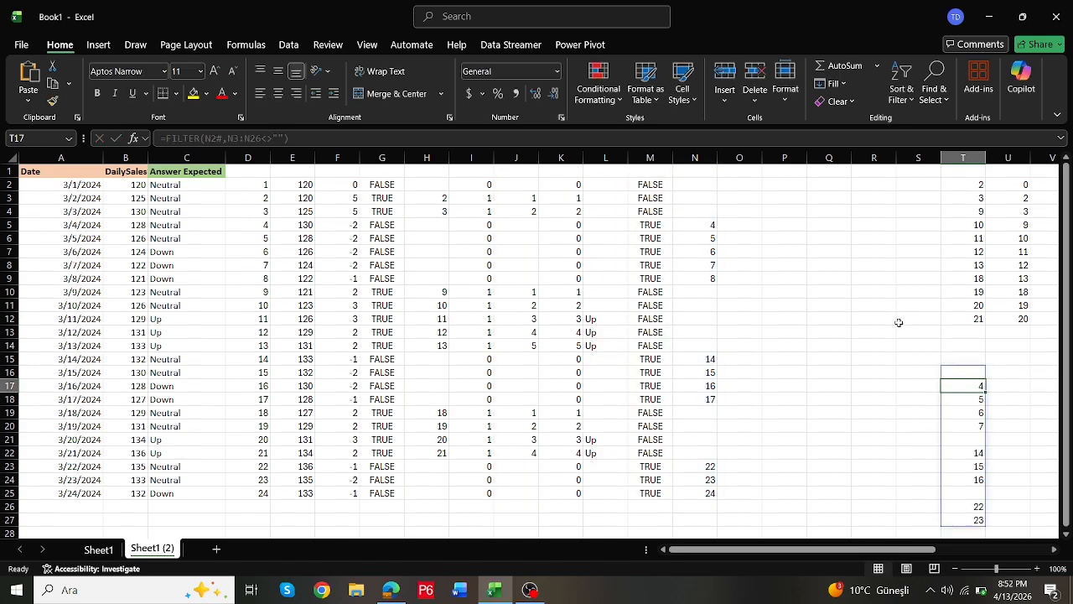
Step: Correct the condition range in the T16 formula so it reads =FILTER(N2#,N2#<>"")
{"action": "left_click", "coordinate": [963, 374]}
{"action": "double_click", "coordinate": [966, 183]}
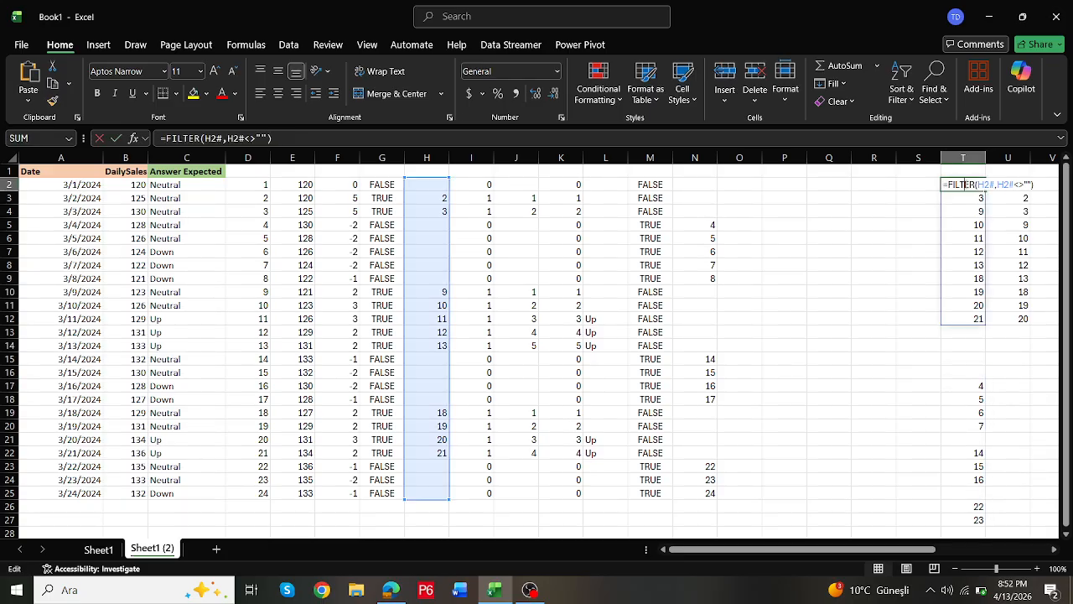
{"action": "key", "text": "Escape"}
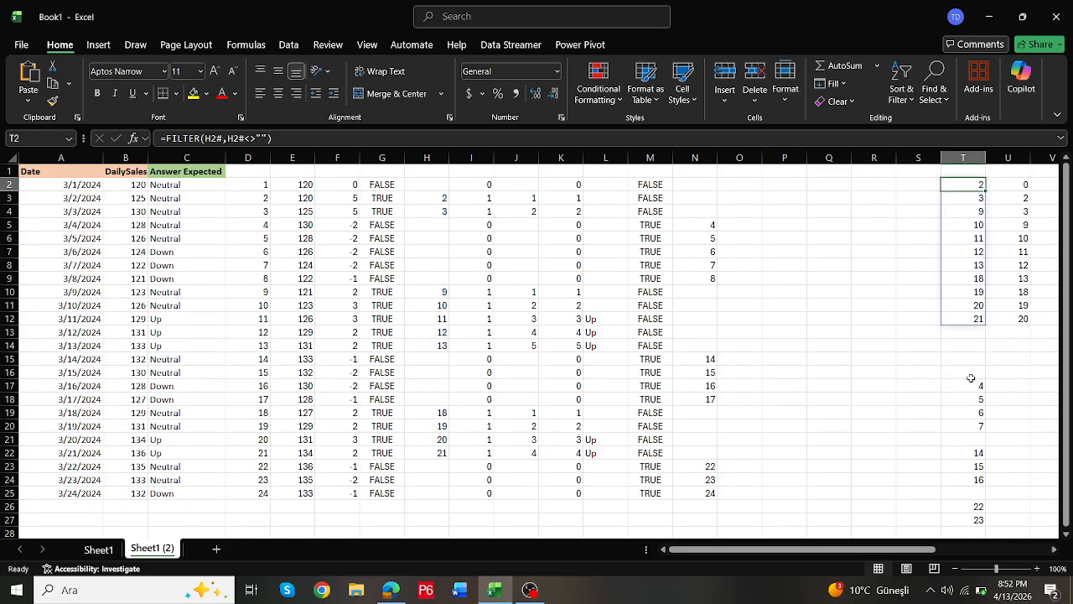
{"action": "left_click", "coordinate": [968, 386]}
{"action": "double_click", "coordinate": [977, 373]}
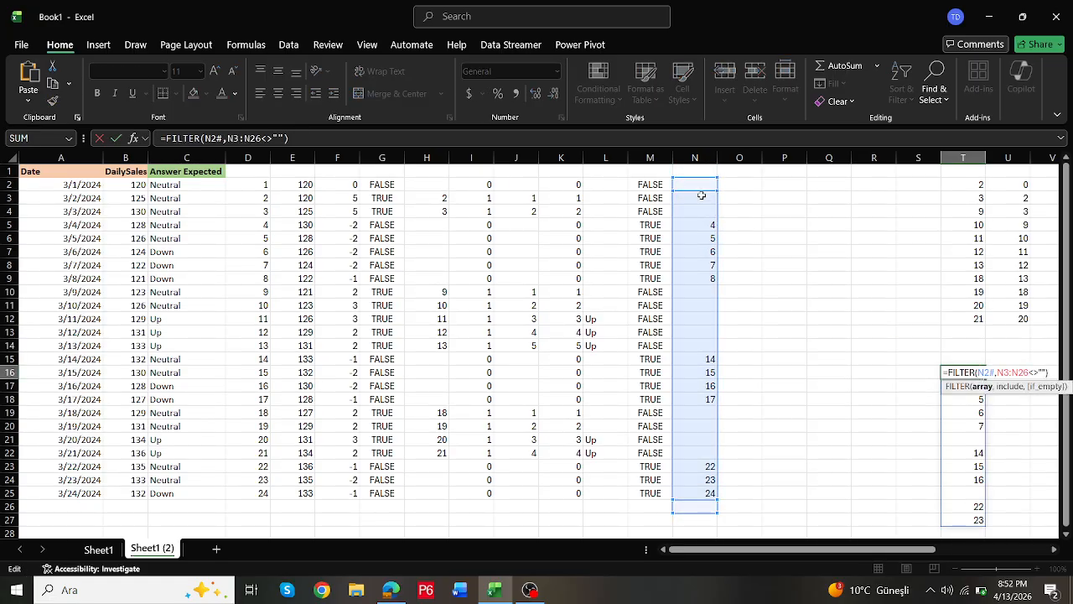
{"action": "left_click", "coordinate": [699, 186]}
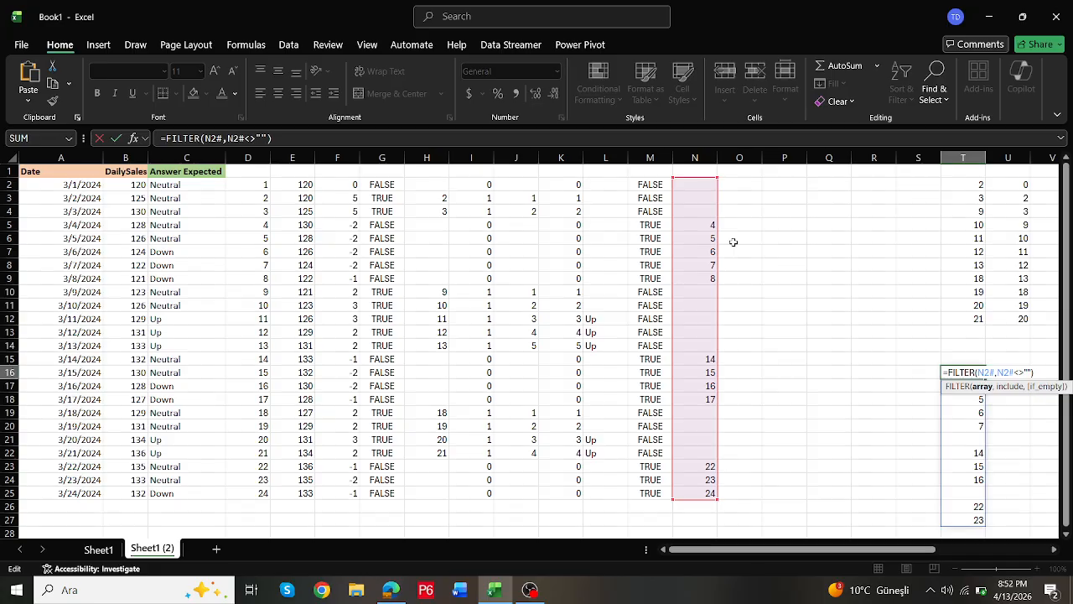
{"action": "key", "text": "Return"}
Step: Copy the U2 formula into U16 and repoint it to column N, giving =VSTACK(0,DROP(FILTER(N2#,N2#<>""),-1))
{"action": "left_click", "coordinate": [1000, 184]}
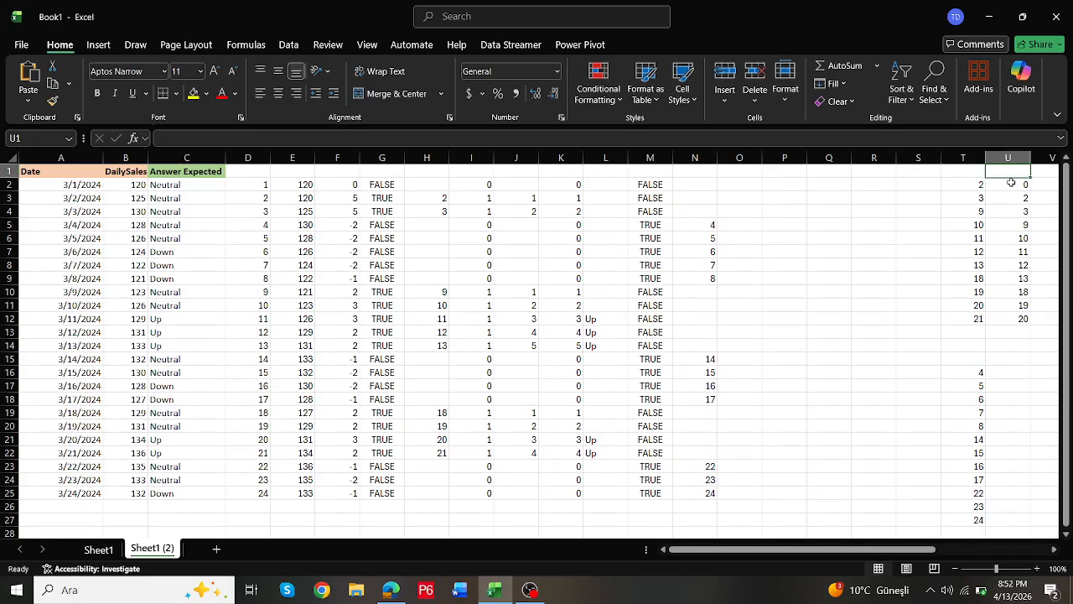
{"action": "left_click_drag", "start_coordinate": [379, 138], "coordinate": [159, 138]}
{"action": "key", "text": "ctrl+c"}
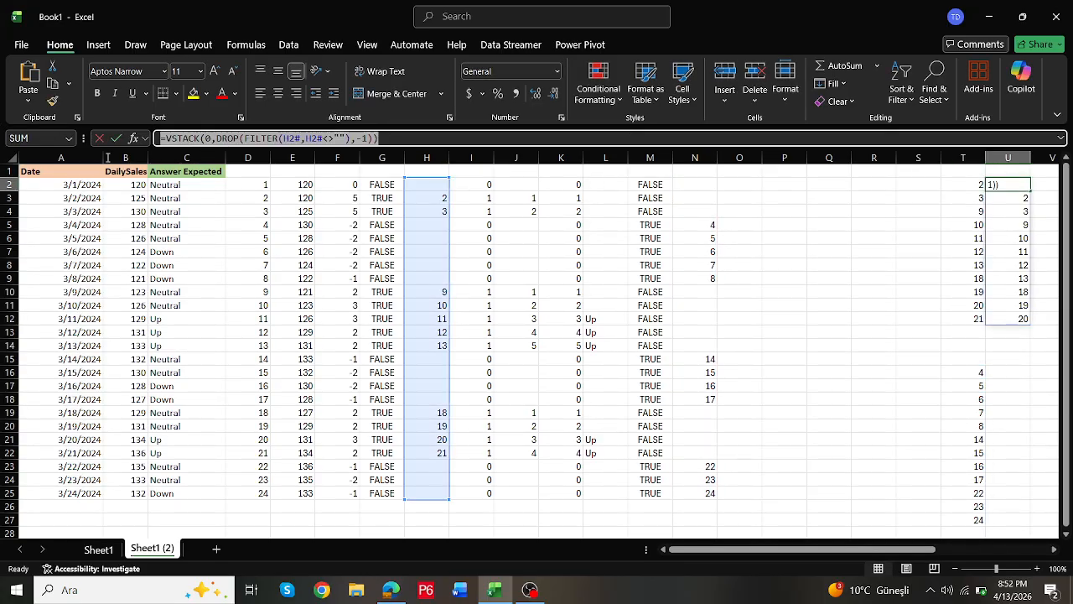
{"action": "key", "text": "Escape"}
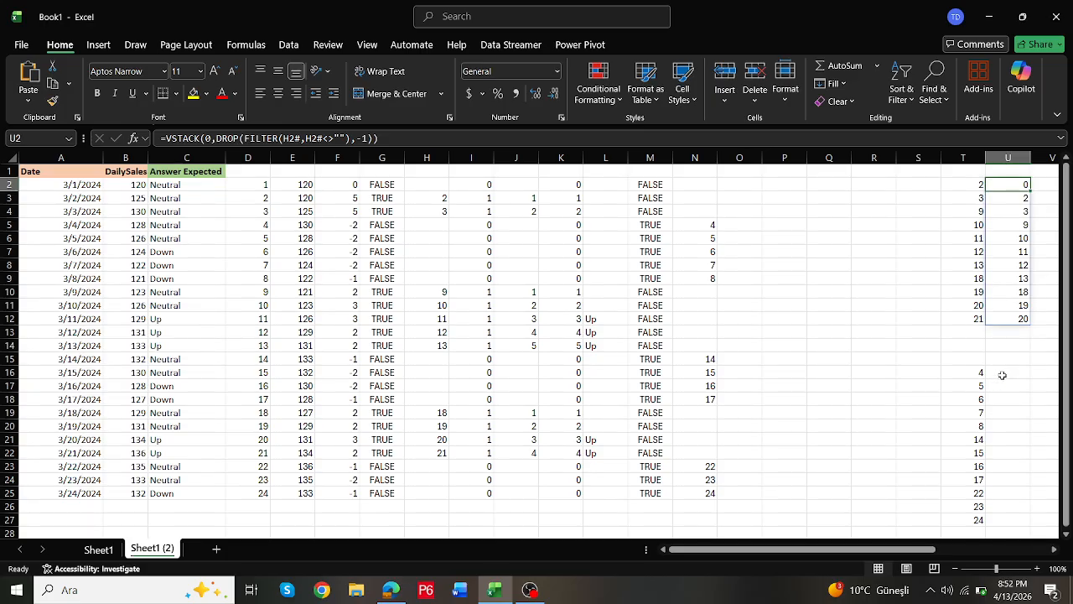
{"action": "double_click", "coordinate": [1003, 374]}
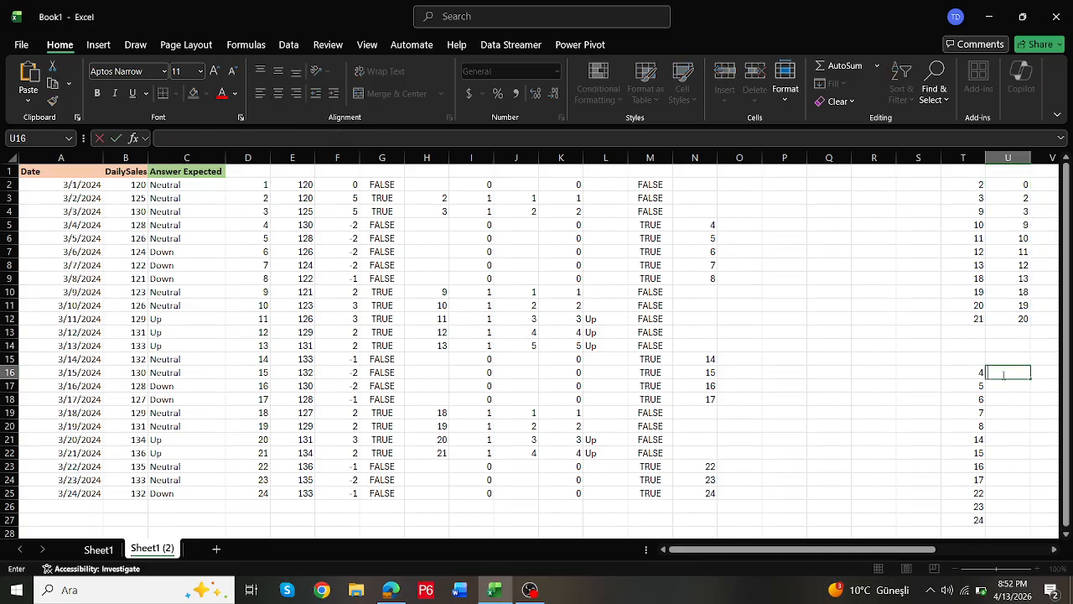
{"action": "key", "text": "ctrl+v"}
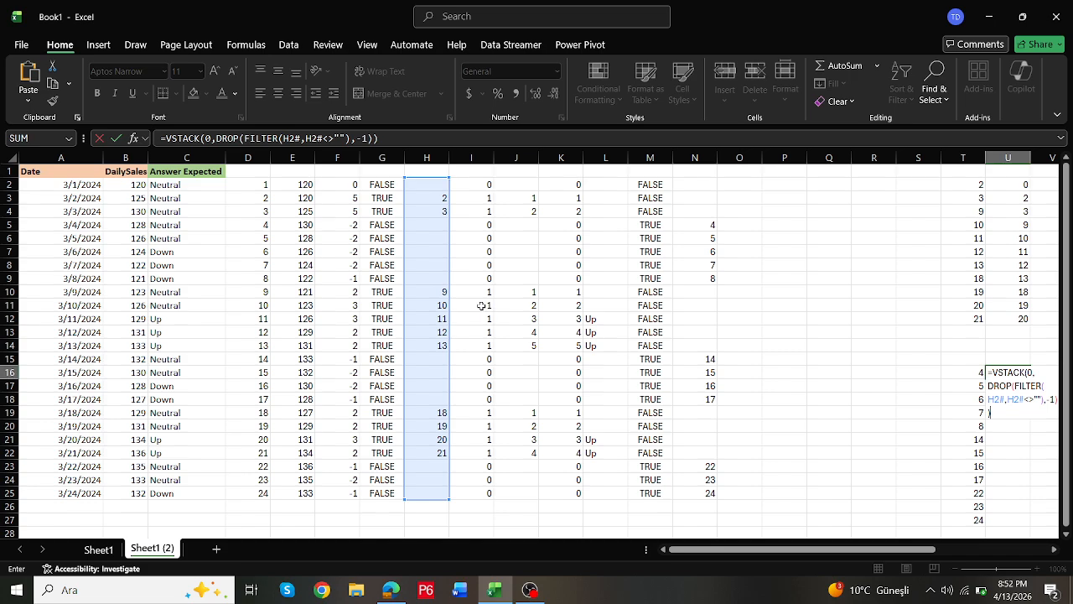
{"action": "left_click_drag", "start_coordinate": [450, 286], "coordinate": [713, 282]}
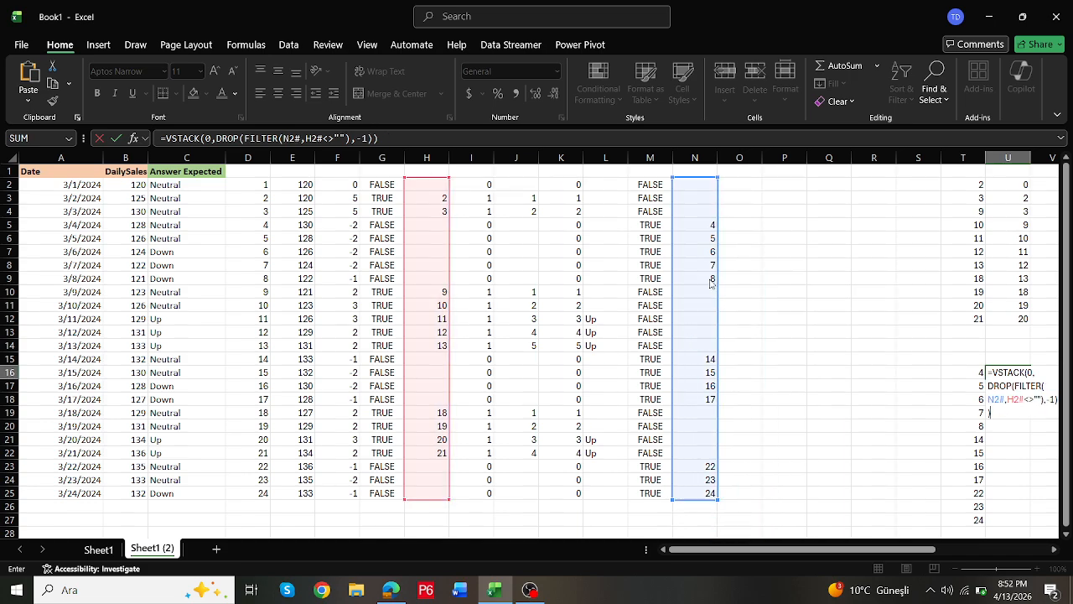
{"action": "left_click_drag", "start_coordinate": [450, 277], "coordinate": [688, 278]}
{"action": "key", "text": "Return"}
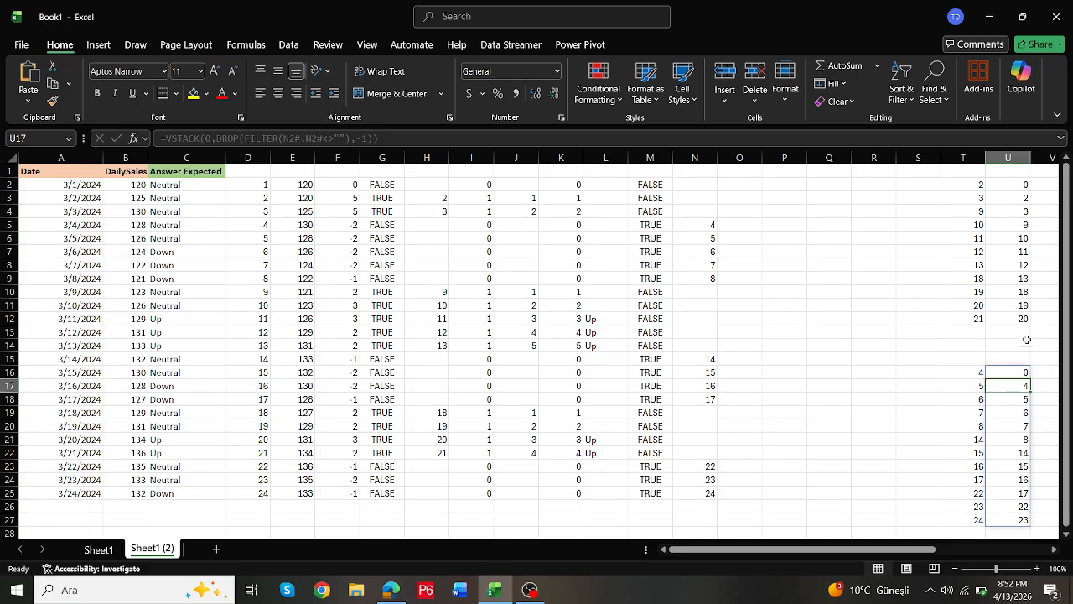
Step: Copy the V2 difference formula into V16 and repoint it to the lower lists, giving =T16#-U16#
{"action": "left_click_drag", "start_coordinate": [889, 552], "coordinate": [848, 550]}
{"action": "left_click_drag", "start_coordinate": [749, 550], "coordinate": [864, 550]}
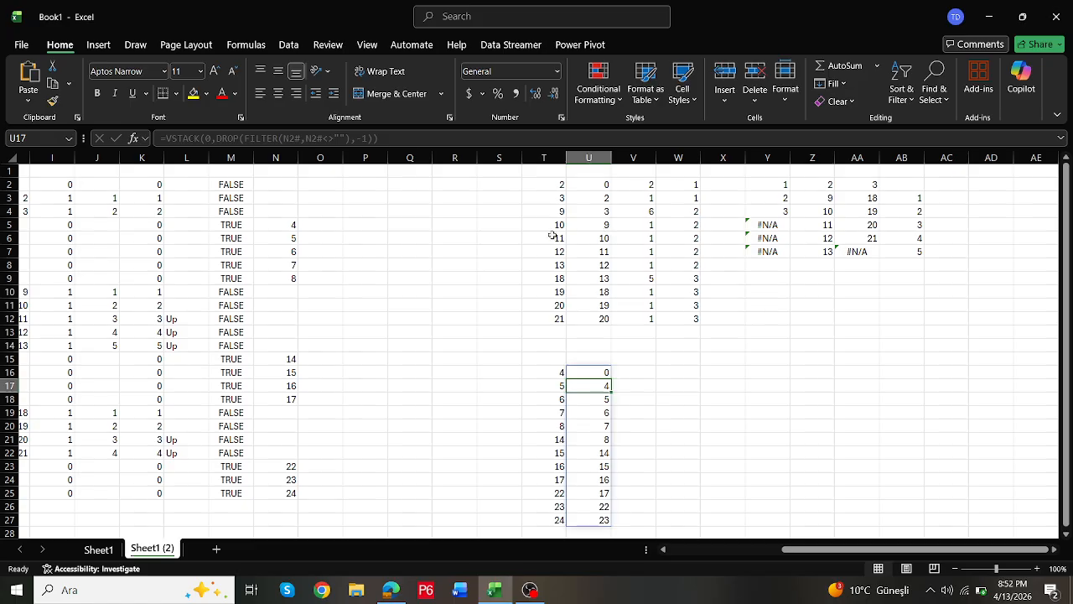
{"action": "left_click", "coordinate": [194, 223]}
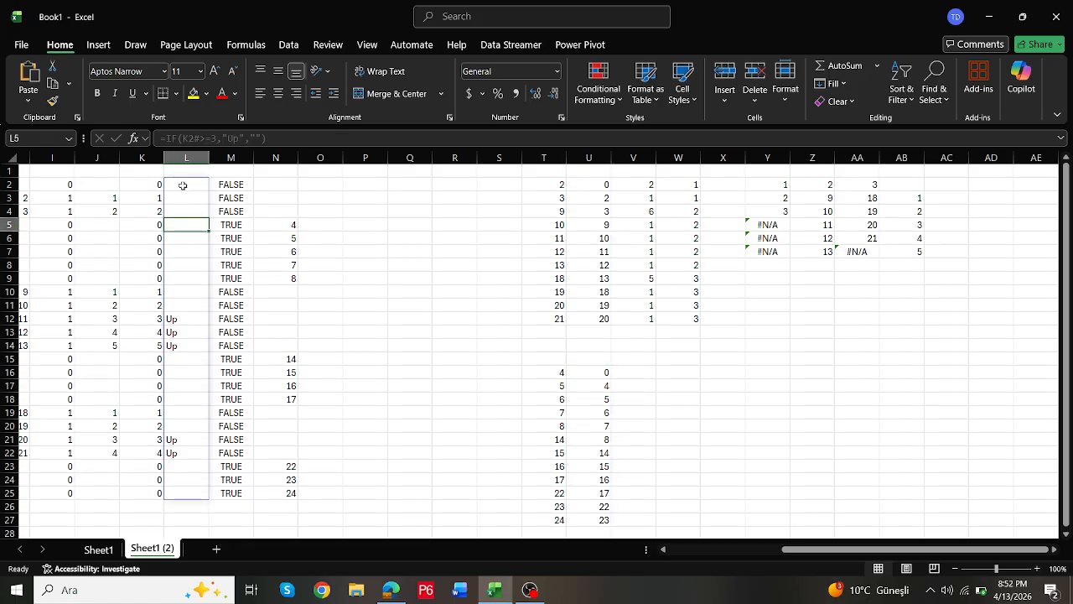
{"action": "left_click", "coordinate": [183, 185]}
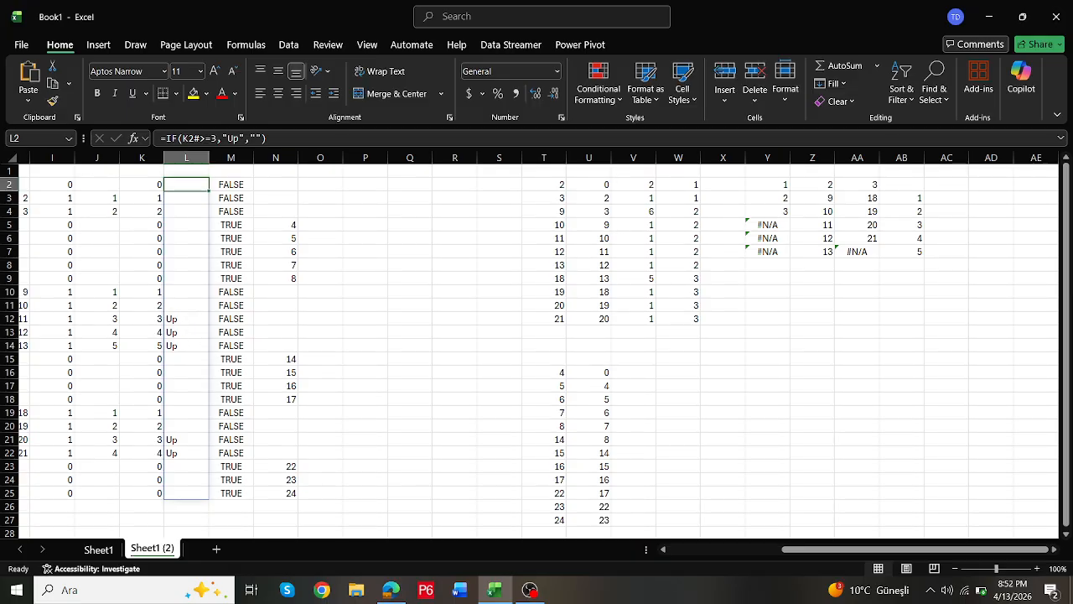
{"action": "left_click", "coordinate": [648, 183]}
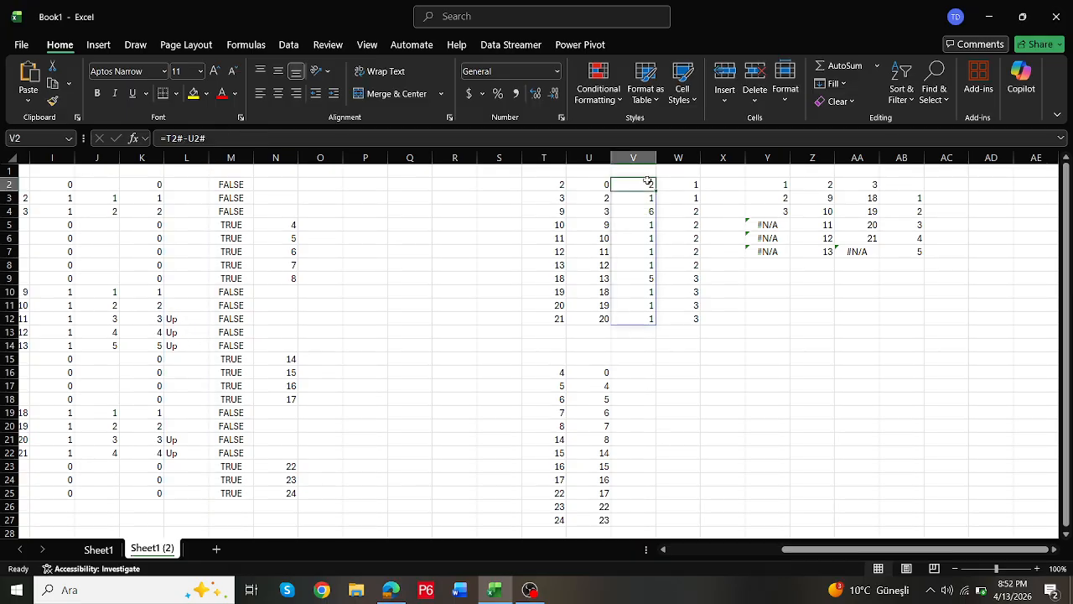
{"action": "left_click", "coordinate": [227, 138]}
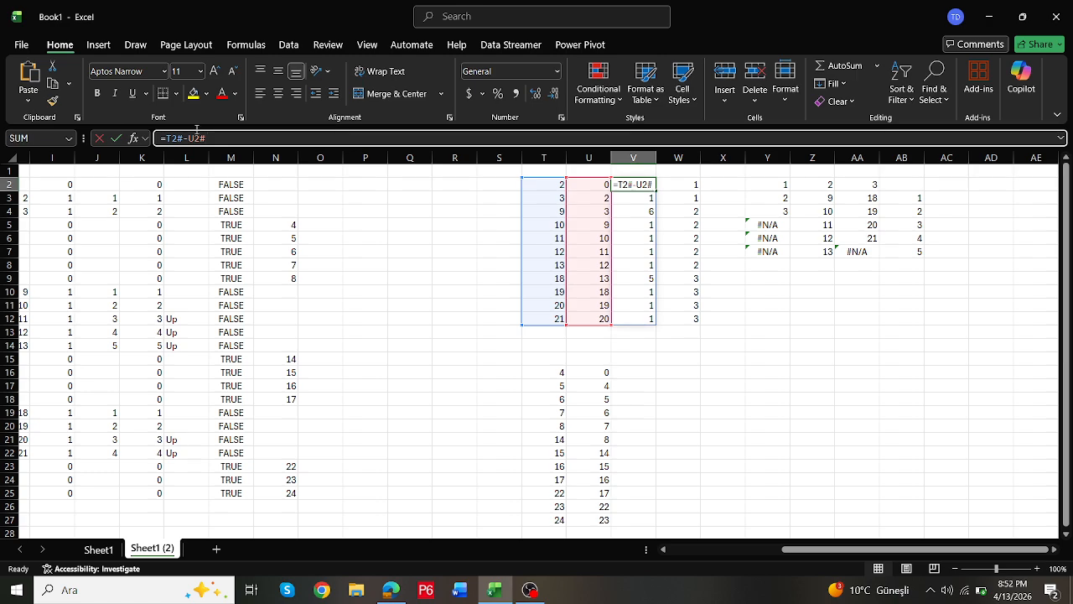
{"action": "key", "text": "Escape"}
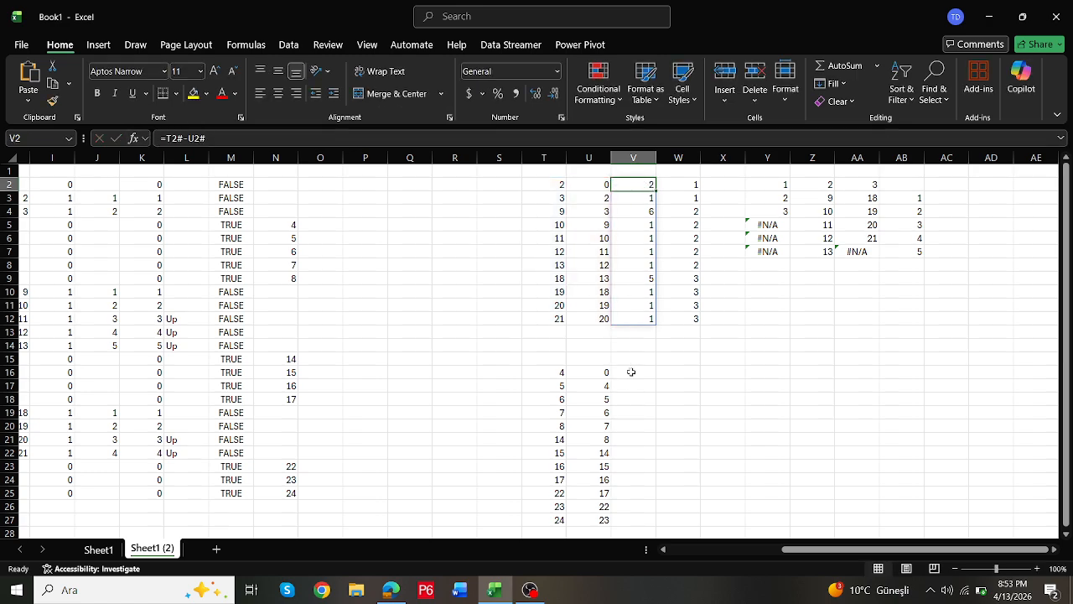
{"action": "double_click", "coordinate": [631, 371]}
{"action": "type", "text": "=T2#-U2#"}
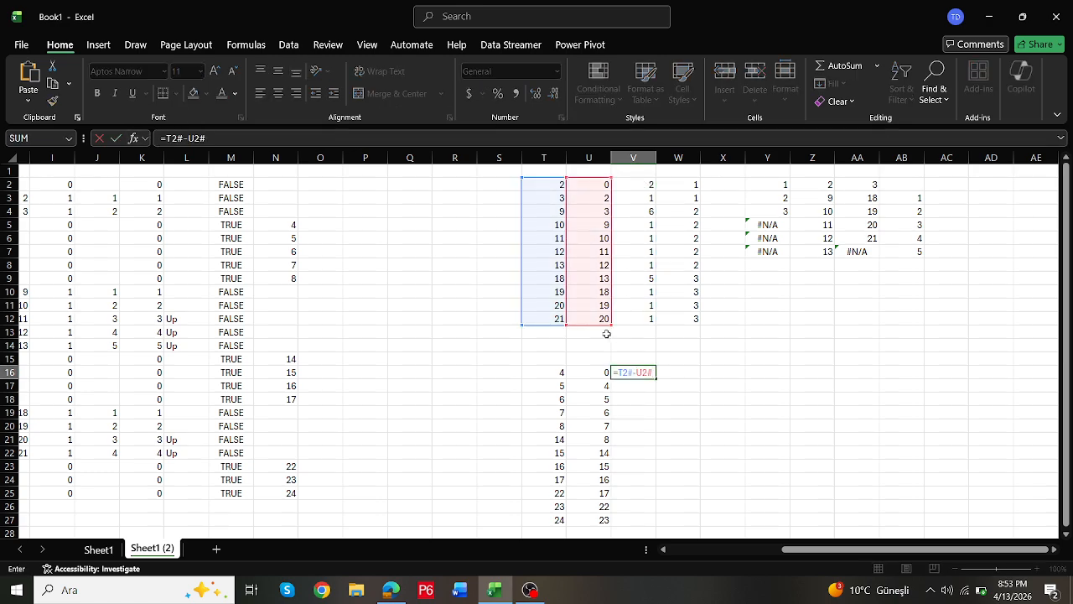
{"action": "left_click_drag", "start_coordinate": [597, 372], "coordinate": [612, 472]}
{"action": "left_click_drag", "start_coordinate": [550, 283], "coordinate": [523, 472]}
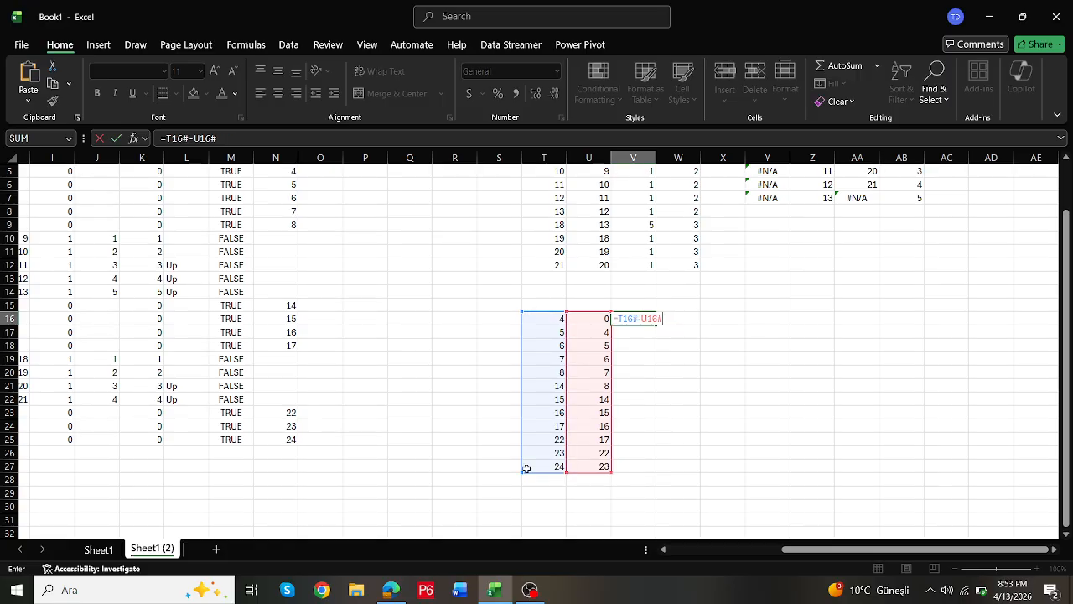
{"action": "key", "text": "Return"}
Step: Copy the W2 SCAN formula into W16 and repoint it to the V16 spill, giving =SCAN(0,IF(V16#>1,1,0),SUM)
{"action": "scroll", "coordinate": [695, 257], "scroll_direction": "up", "scroll_amount": 2}
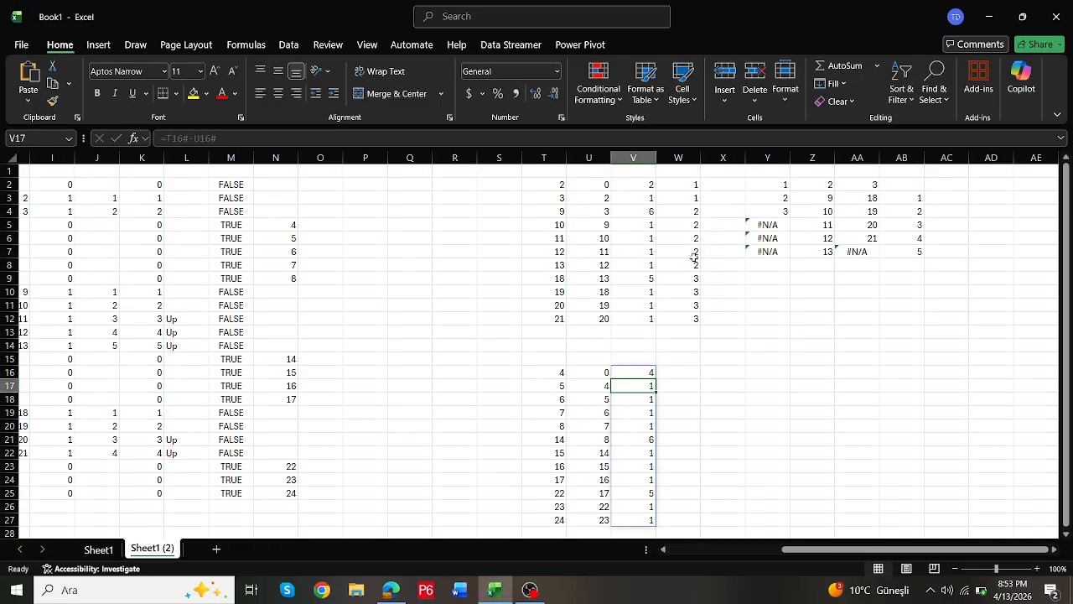
{"action": "left_click", "coordinate": [686, 179]}
{"action": "left_click_drag", "start_coordinate": [310, 139], "coordinate": [69, 141]}
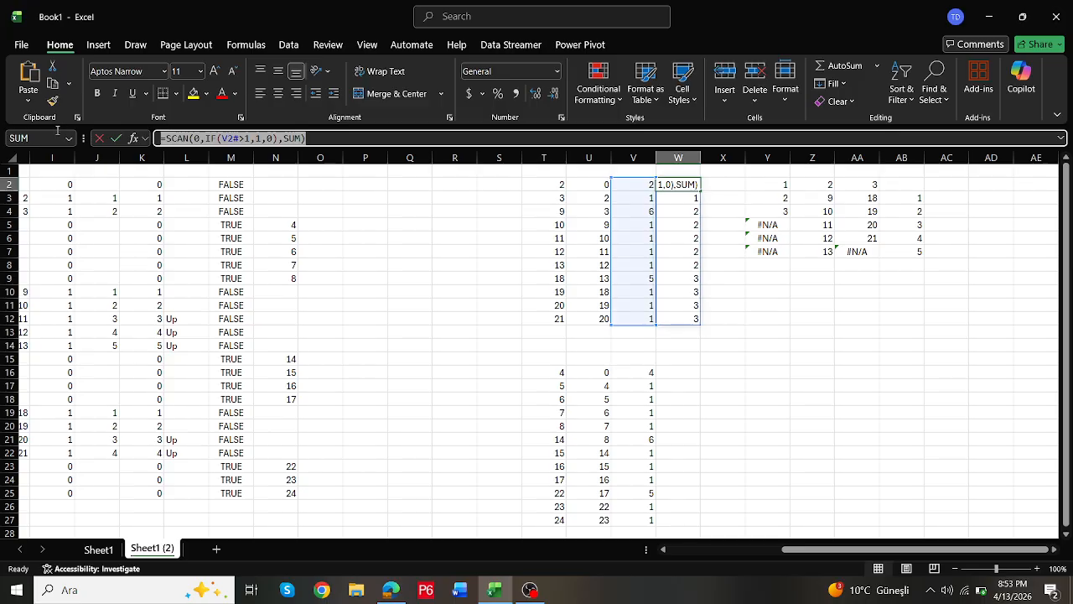
{"action": "key", "text": "Escape"}
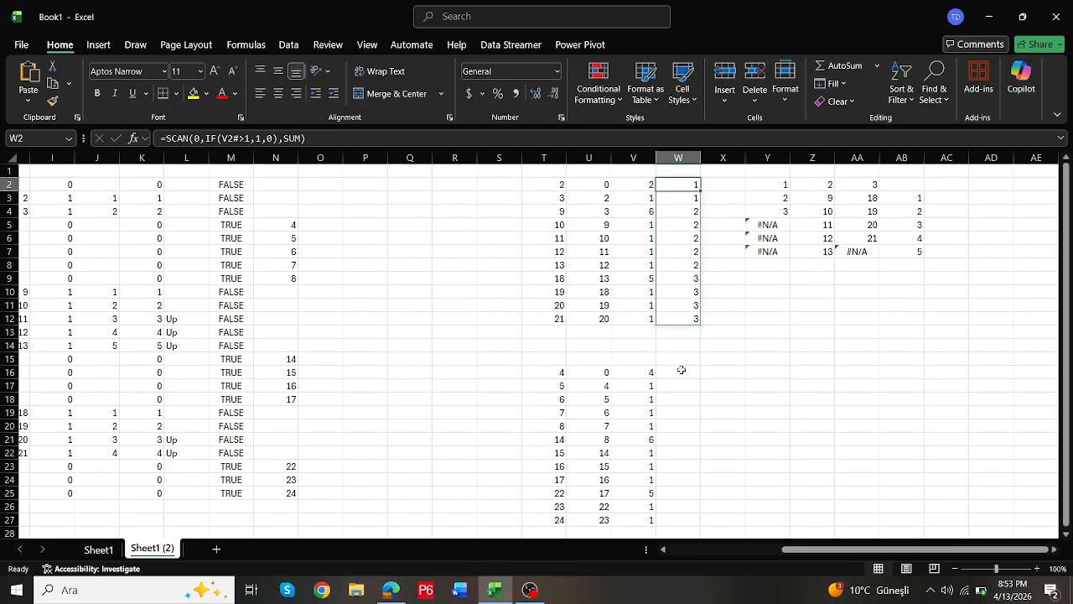
{"action": "left_click", "coordinate": [681, 376]}
{"action": "double_click", "coordinate": [681, 373]}
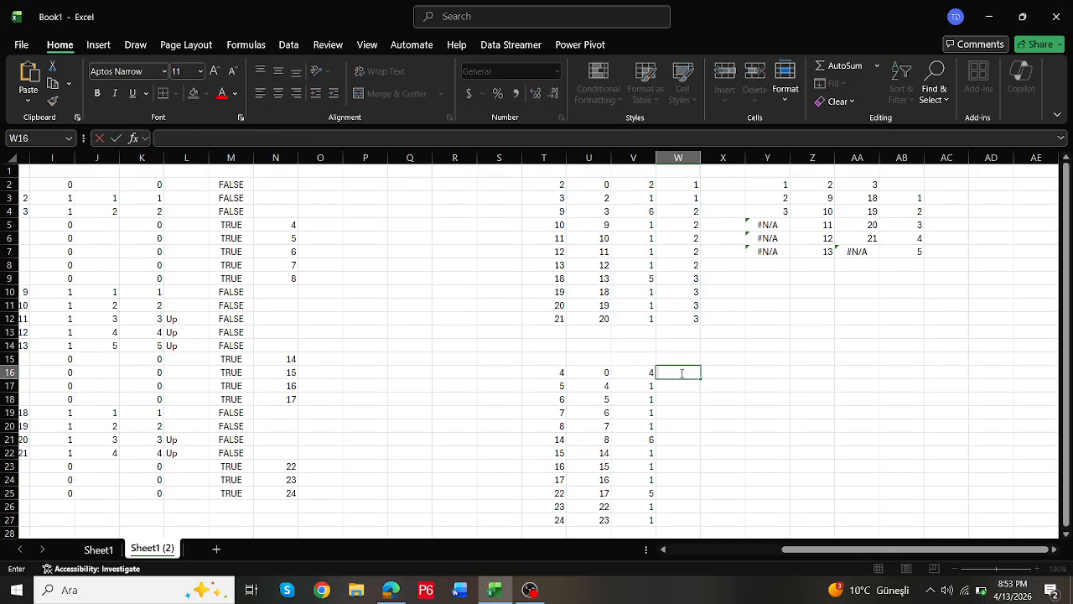
{"action": "type", "text": "=SCAN(0,IF(V2:V12>1,1,0),SUM)"}
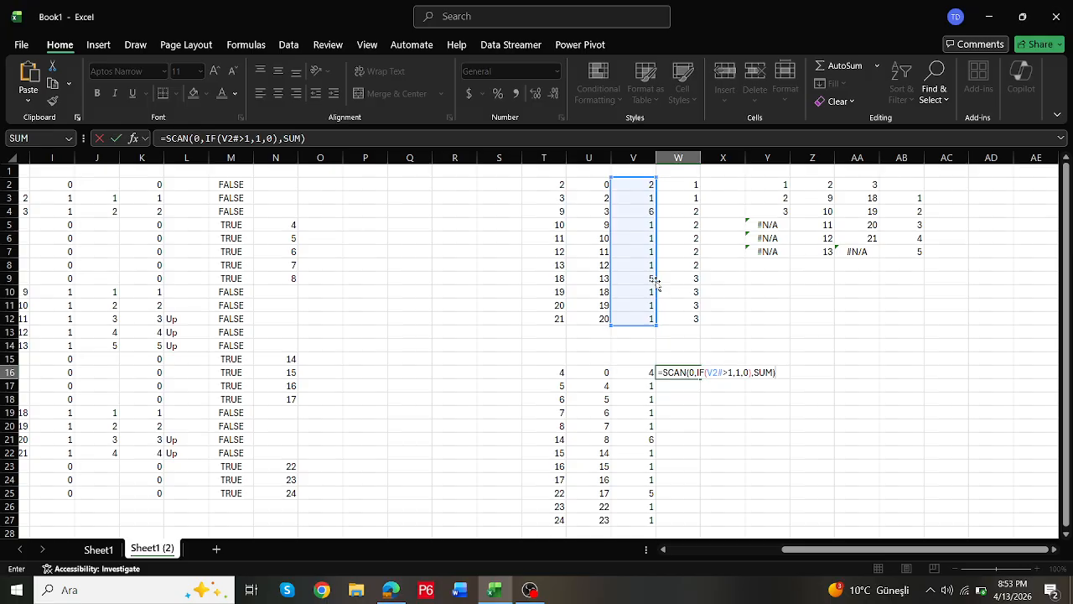
{"action": "left_click_drag", "start_coordinate": [654, 283], "coordinate": [651, 519]}
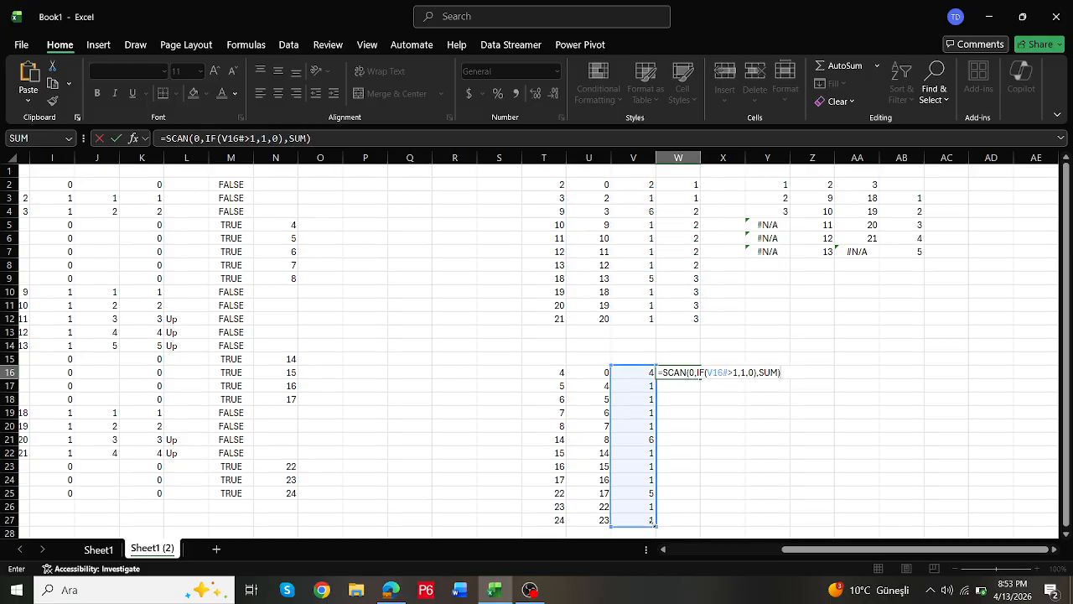
{"action": "key", "text": "Return"}
Step: Copy the Y2 TOROW(UNIQUE()) formula into Y15 and repoint it to the full group-number list starting at W16
{"action": "left_click", "coordinate": [774, 184]}
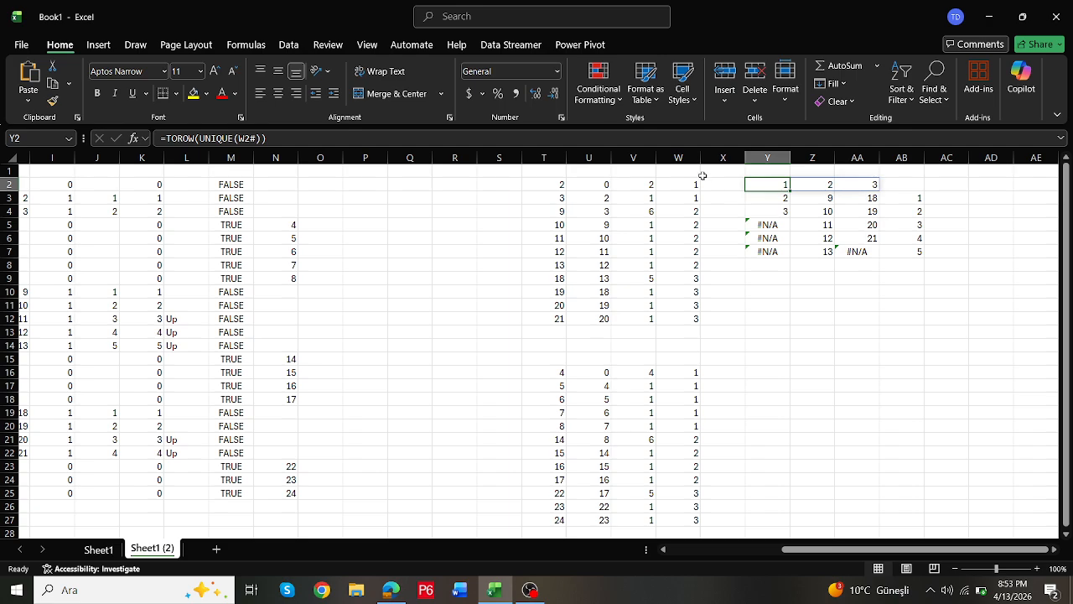
{"action": "left_click", "coordinate": [289, 138]}
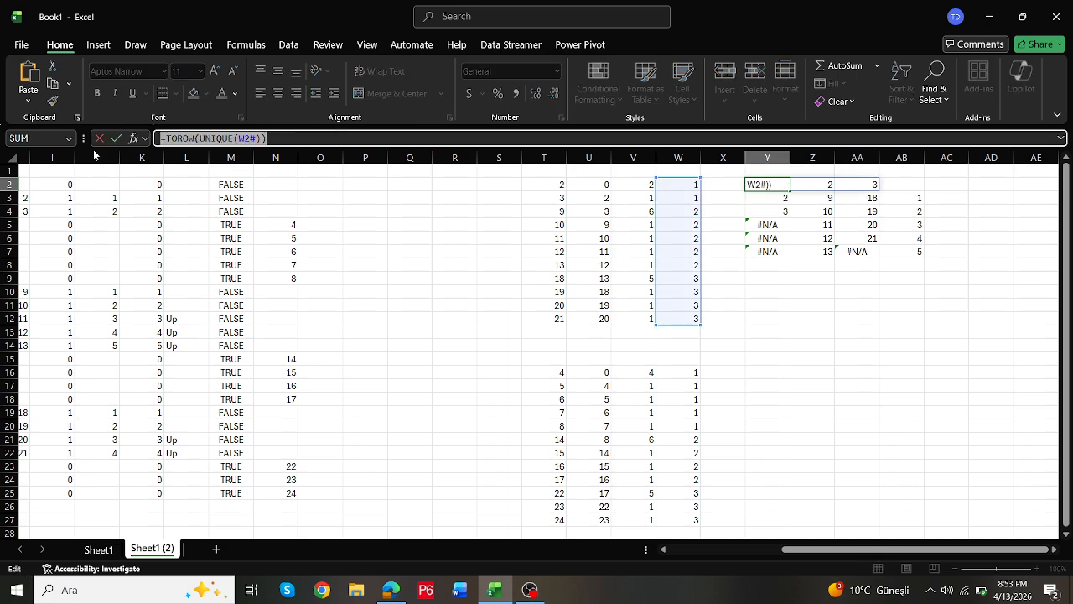
{"action": "key", "text": "Escape"}
{"action": "double_click", "coordinate": [770, 373]}
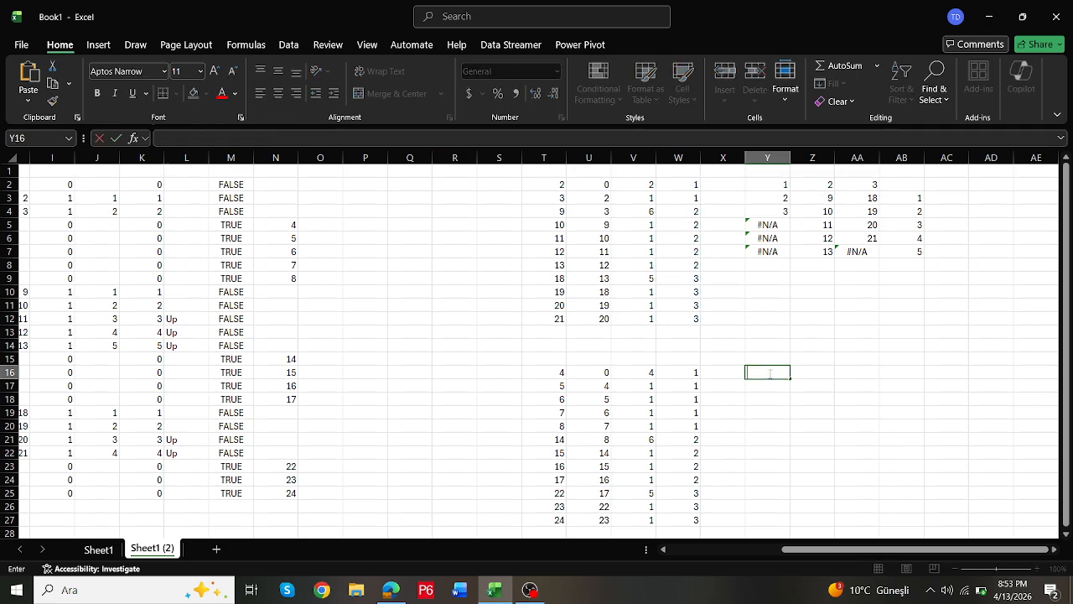
{"action": "key", "text": "Escape"}
{"action": "double_click", "coordinate": [772, 359]}
{"action": "type", "text": "=TOROW(UNIQUE(W2#))"}
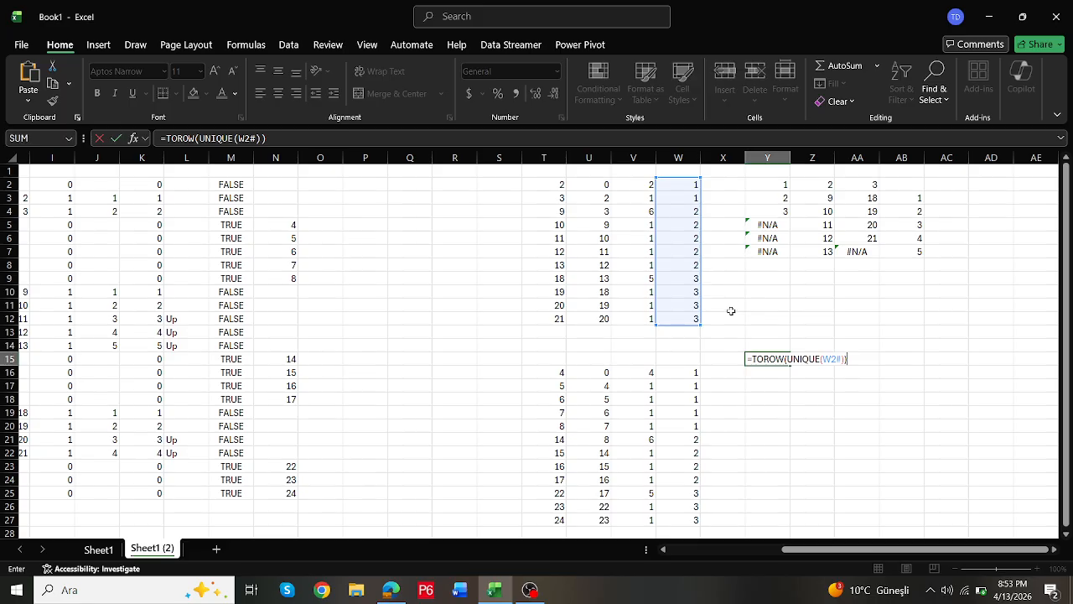
{"action": "left_click_drag", "start_coordinate": [706, 285], "coordinate": [685, 445]}
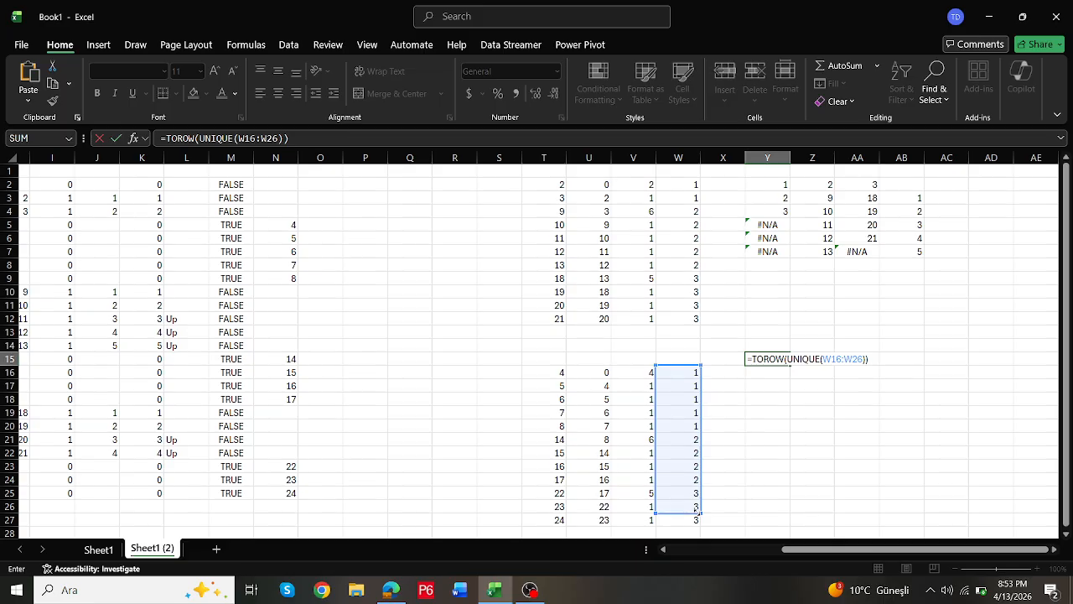
{"action": "left_click_drag", "start_coordinate": [699, 512], "coordinate": [699, 525]}
{"action": "key", "text": "Return"}
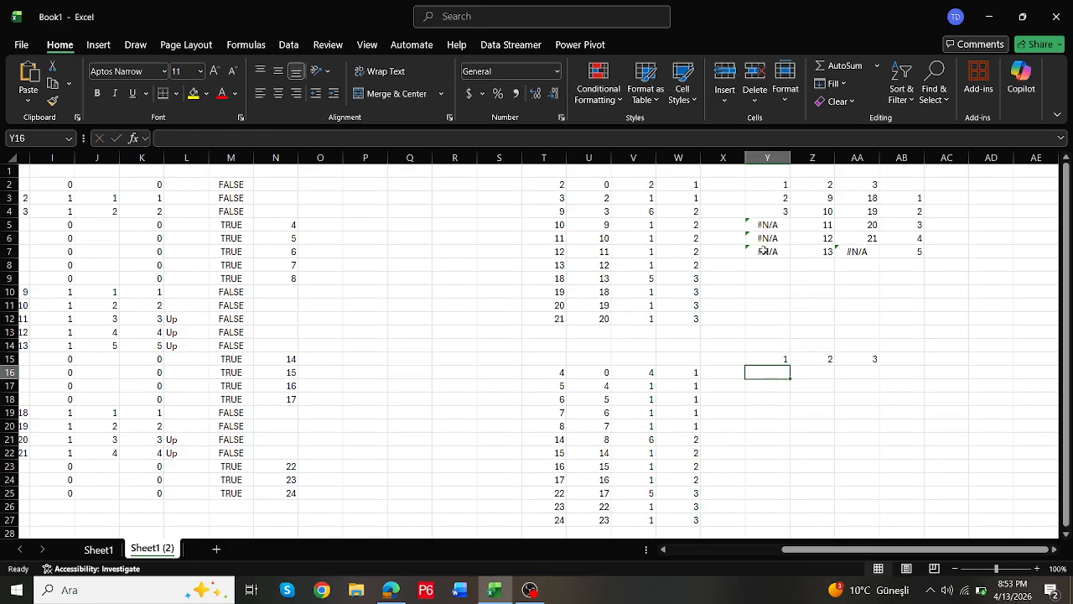
Step: Copy the Y3 formula into Y16 and repoint its FILTER references, giving =DROP(REDUCE("",Y2#,LAMBDA(a,b,HSTACK(a,FILTER(T16#,b=W16#)))),,1)
{"action": "left_click", "coordinate": [773, 202]}
{"action": "left_click_drag", "start_coordinate": [535, 141], "coordinate": [157, 139]}
{"action": "key", "text": "ctrl+c"}
{"action": "key", "text": "Escape"}
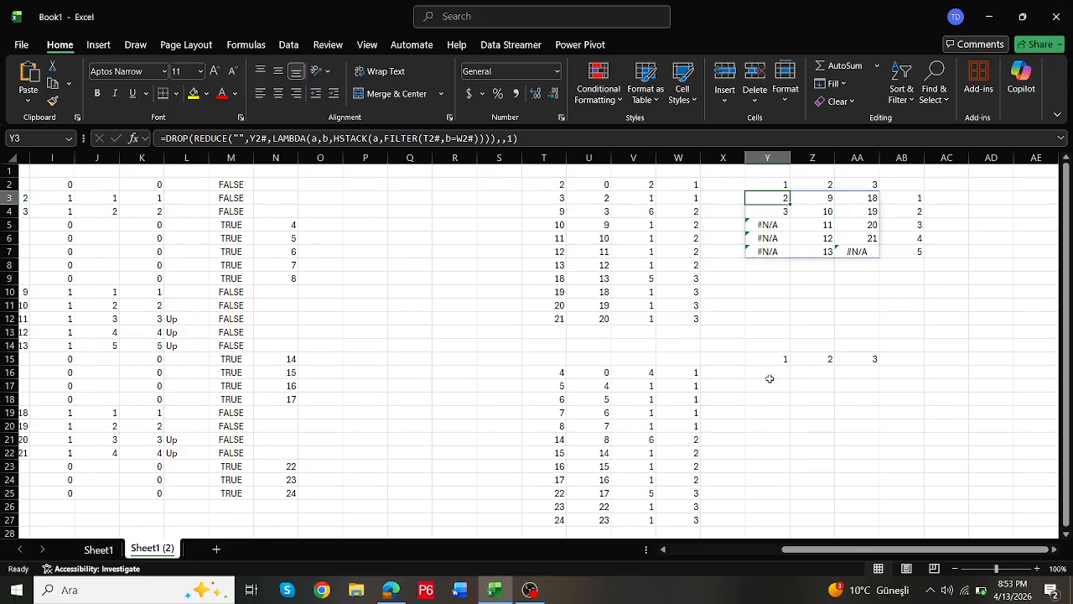
{"action": "left_click", "coordinate": [775, 371]}
{"action": "key", "text": "ctrl+v"}
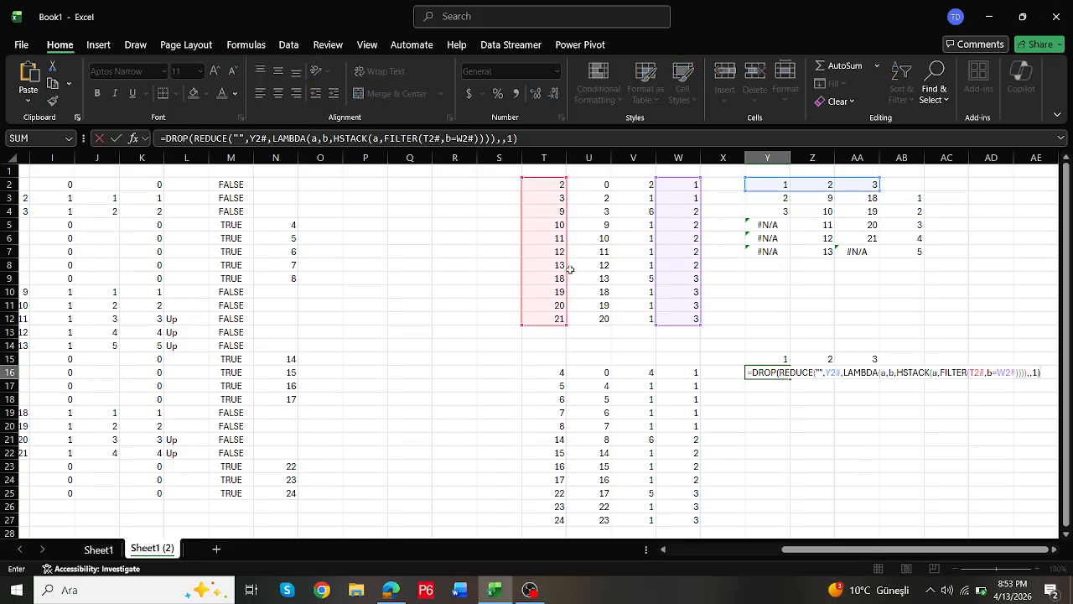
{"action": "left_click_drag", "start_coordinate": [568, 267], "coordinate": [558, 463]}
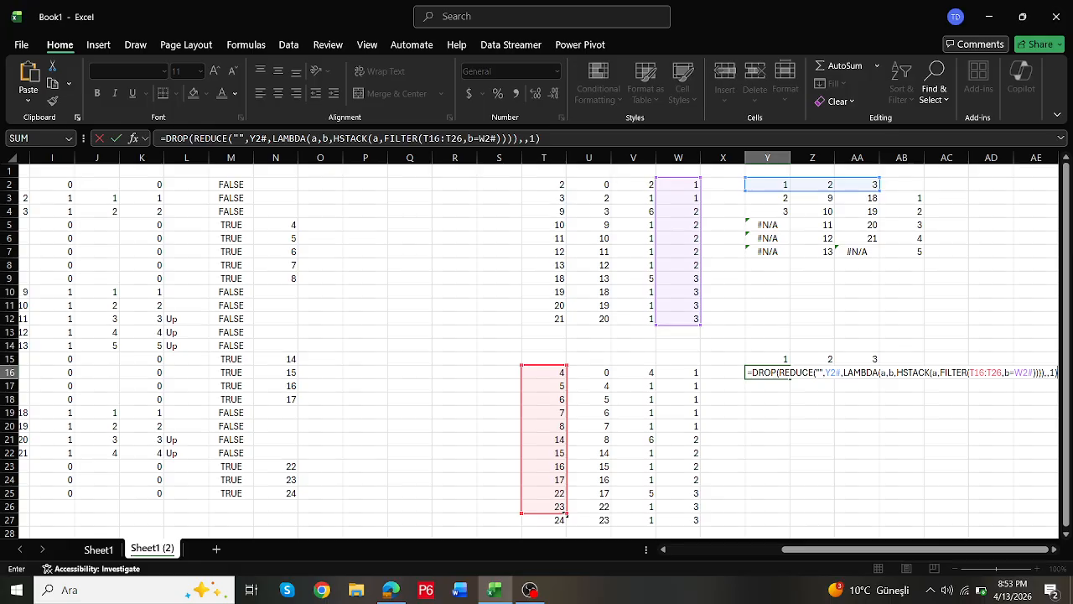
{"action": "left_click_drag", "start_coordinate": [566, 513], "coordinate": [566, 525]}
{"action": "left_click_drag", "start_coordinate": [700, 301], "coordinate": [692, 520]}
{"action": "key", "text": "Return"}
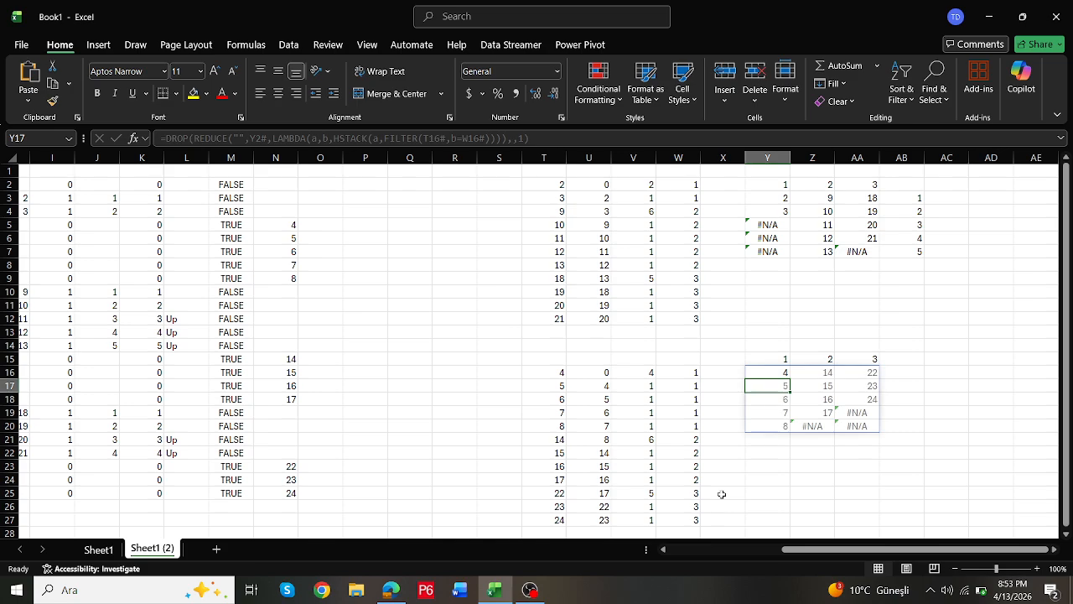
Step: Change the REDUCE array reference in the Y16 formula from Y2# to Y15#
{"action": "left_click", "coordinate": [781, 374]}
{"action": "double_click", "coordinate": [781, 374]}
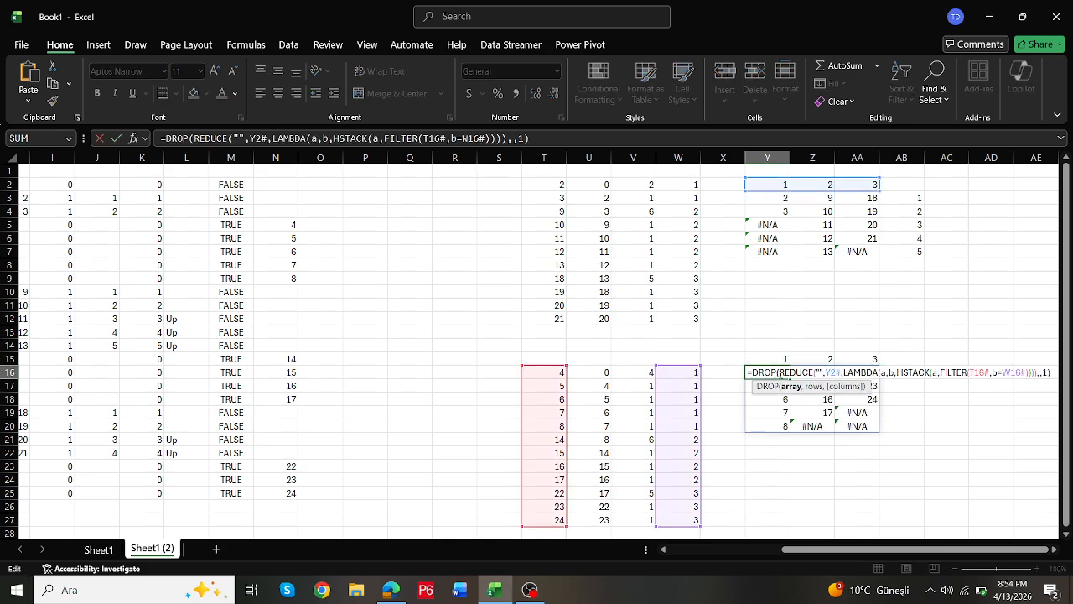
{"action": "left_click_drag", "start_coordinate": [769, 191], "coordinate": [758, 357]}
{"action": "key", "text": "Return"}
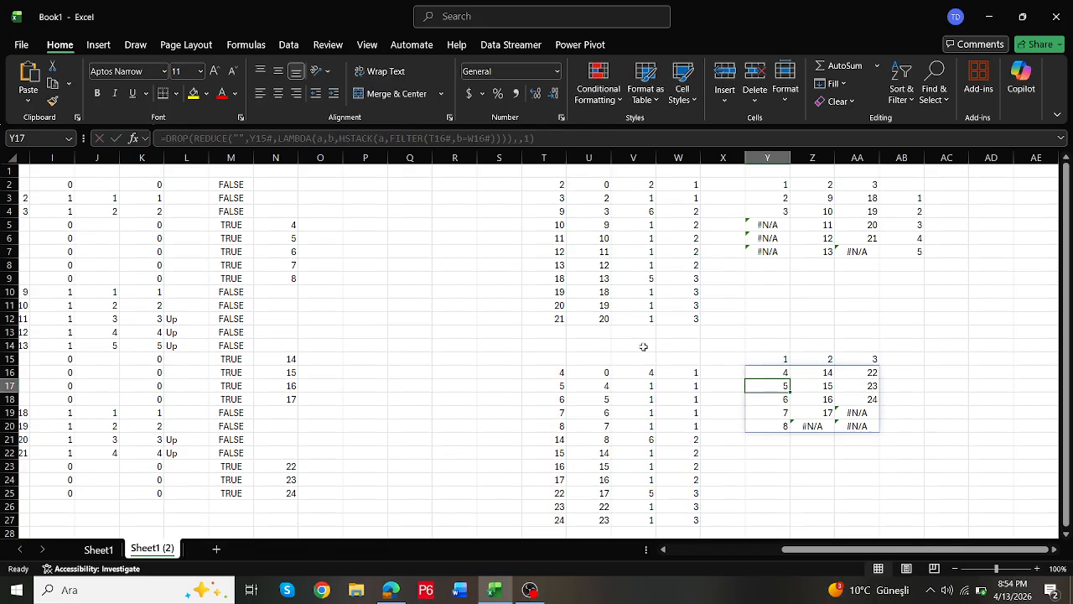
Step: Copy the K2 IFERROR(MAP()) formula into P2 and repoint its lookup grid to Y16#
{"action": "double_click", "coordinate": [149, 185]}
{"action": "key", "text": "Escape"}
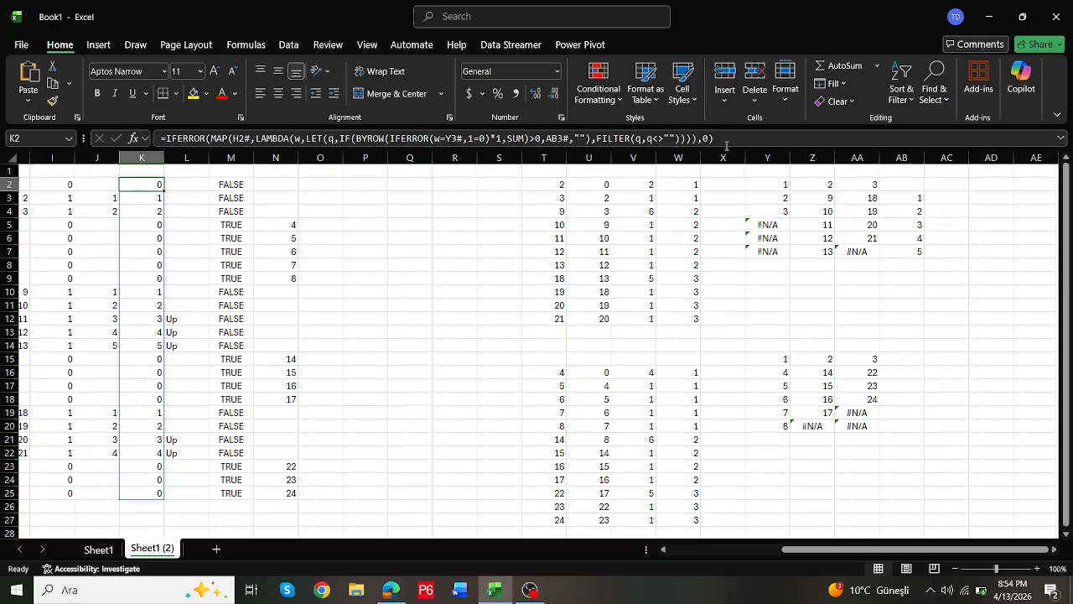
{"action": "left_click", "coordinate": [725, 144]}
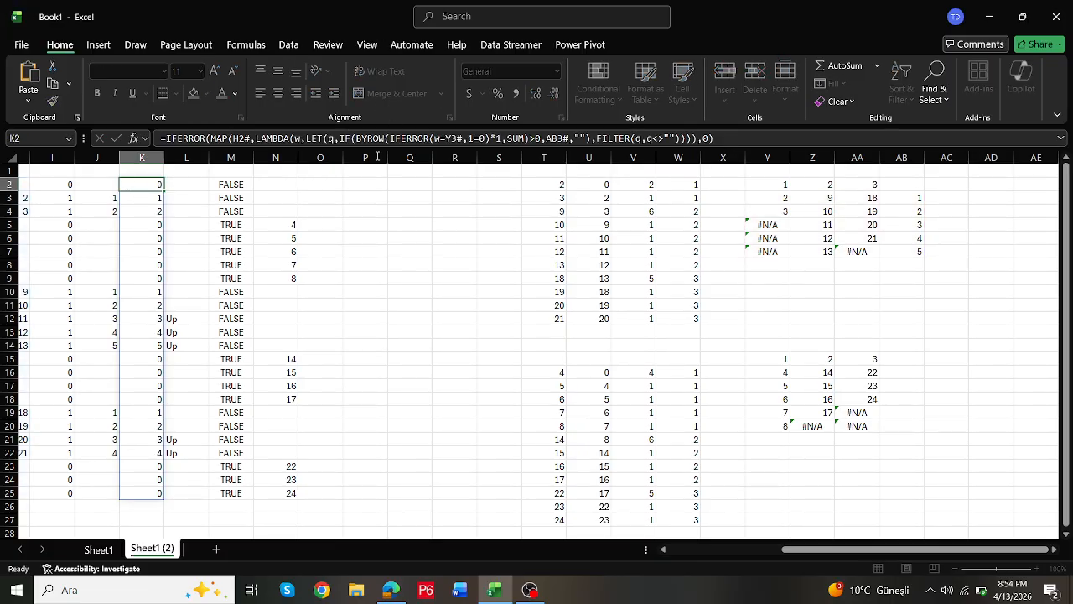
{"action": "double_click", "coordinate": [353, 186]}
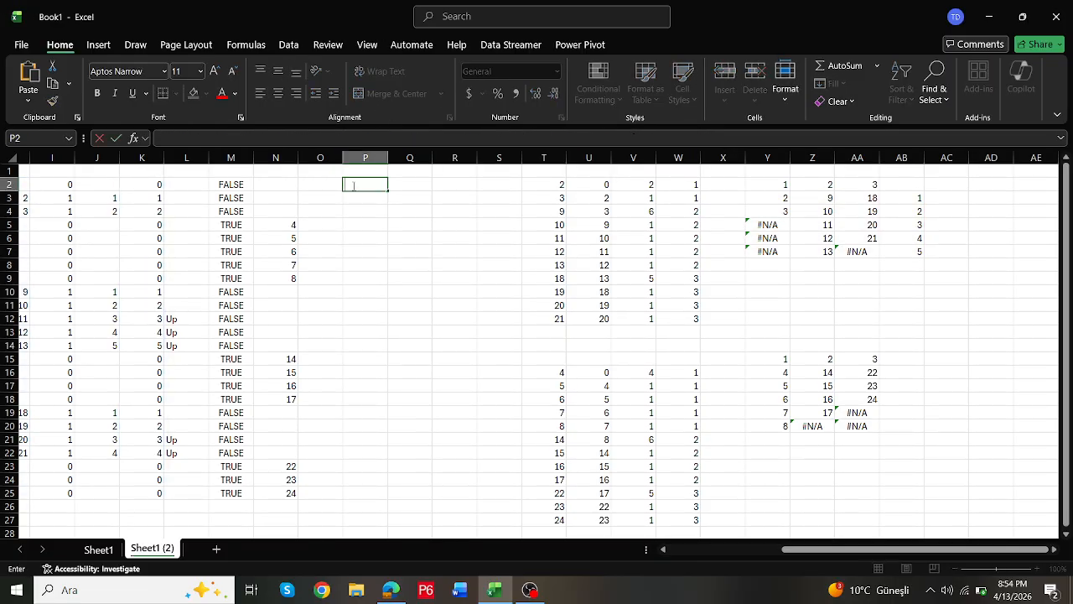
{"action": "key", "text": "ctrl+v"}
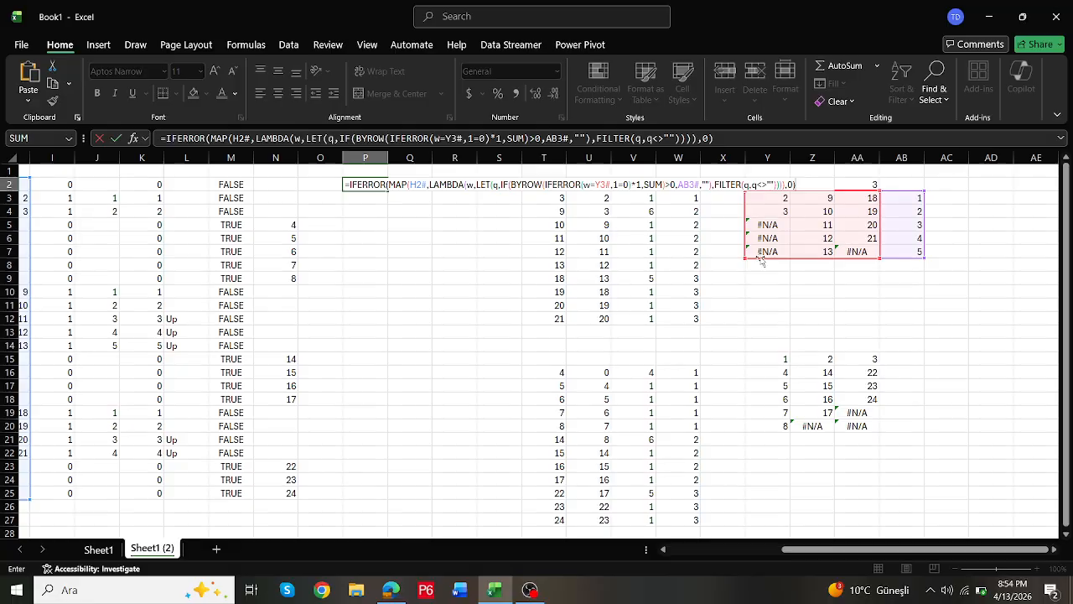
{"action": "left_click_drag", "start_coordinate": [760, 261], "coordinate": [749, 428]}
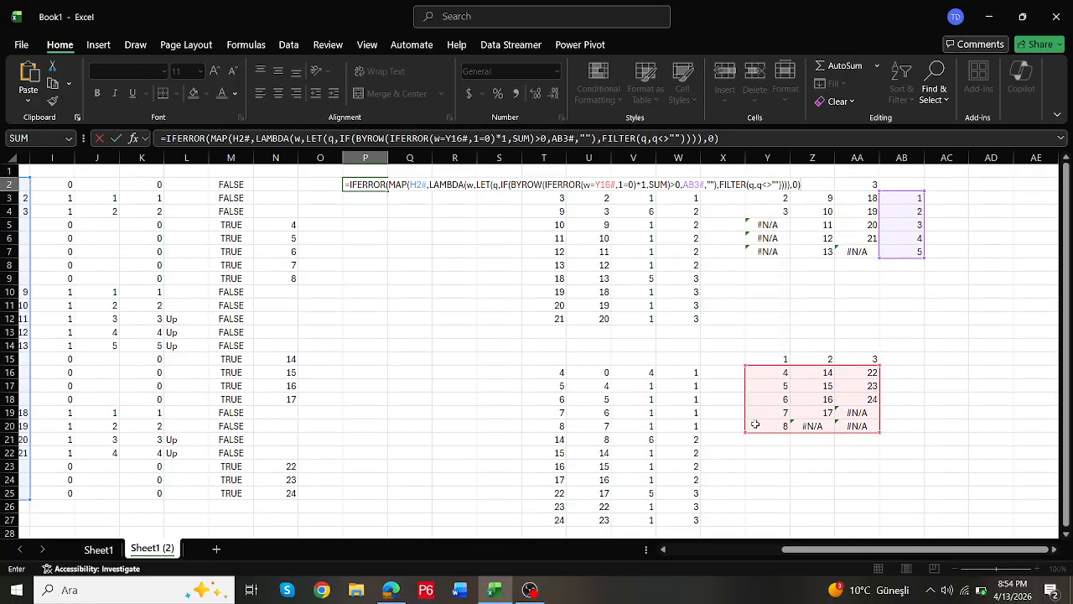
{"action": "left_click_drag", "start_coordinate": [888, 261], "coordinate": [907, 244]}
{"action": "key", "text": "Return"}
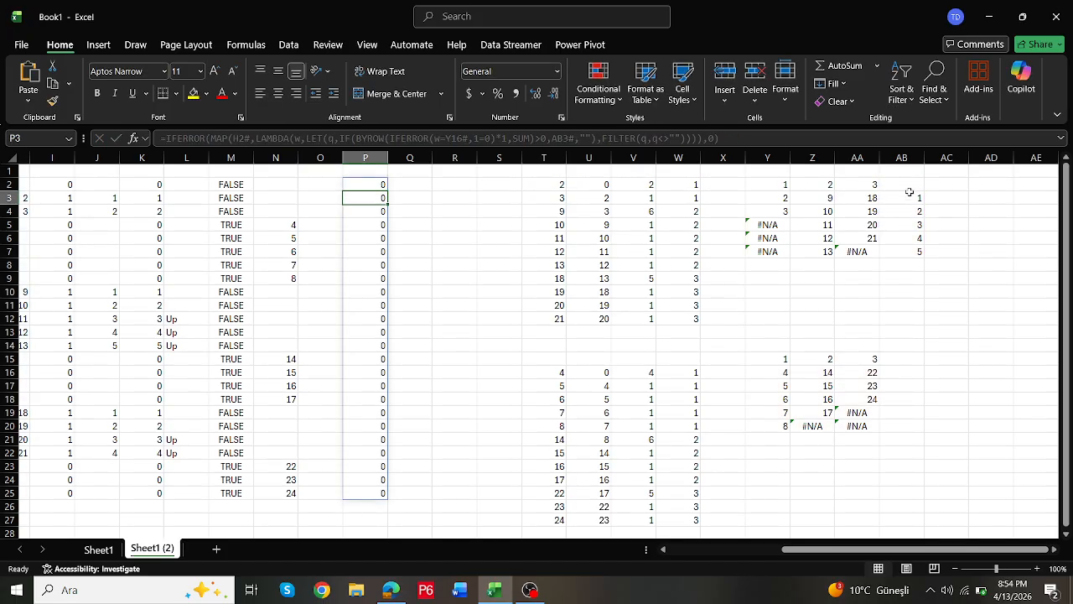
Step: Copy the AB3 SEQUENCE formula into AB16 and repoint it, giving =SEQUENCE(MAX(BYCOL(IFERROR(Y16#>0,1=0)*1,SUM)))
{"action": "left_click", "coordinate": [906, 198]}
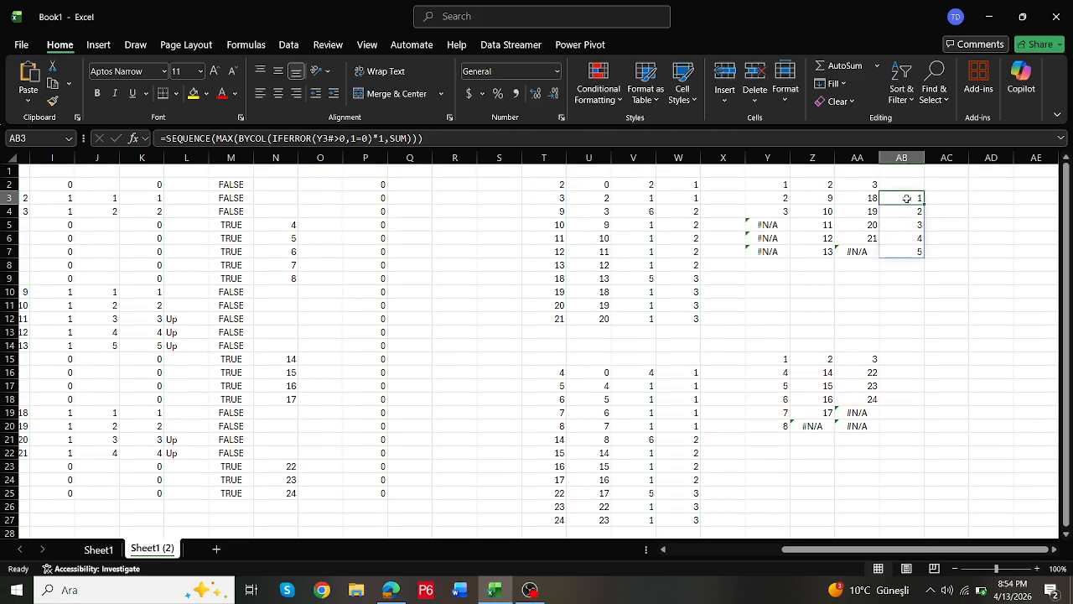
{"action": "triple_click", "coordinate": [426, 138]}
{"action": "key", "text": "ctrl+c"}
{"action": "key", "text": "Escape"}
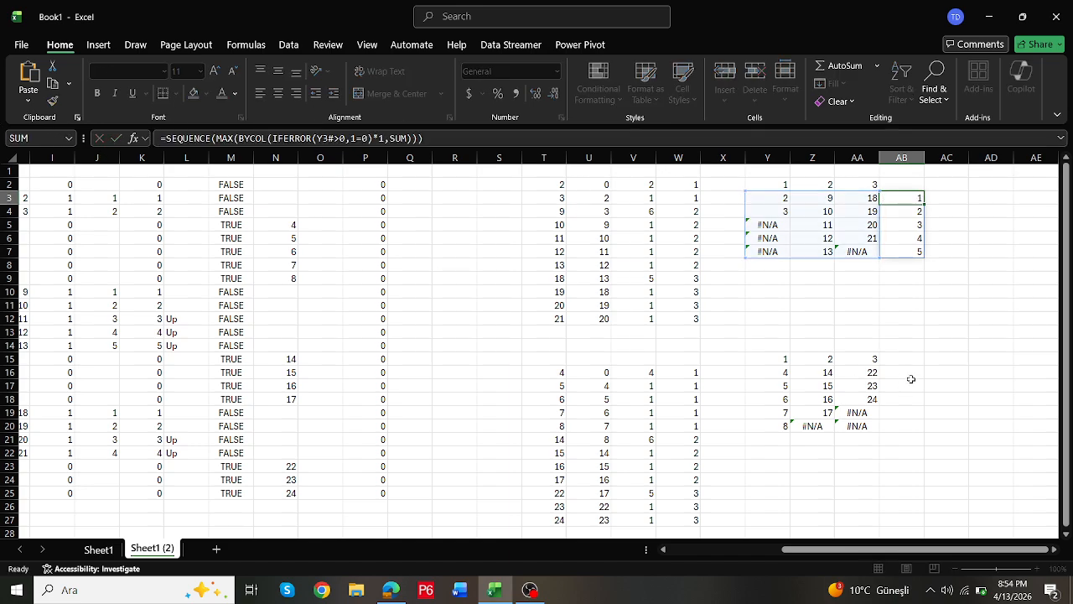
{"action": "double_click", "coordinate": [909, 374]}
{"action": "key", "text": "ctrl+v"}
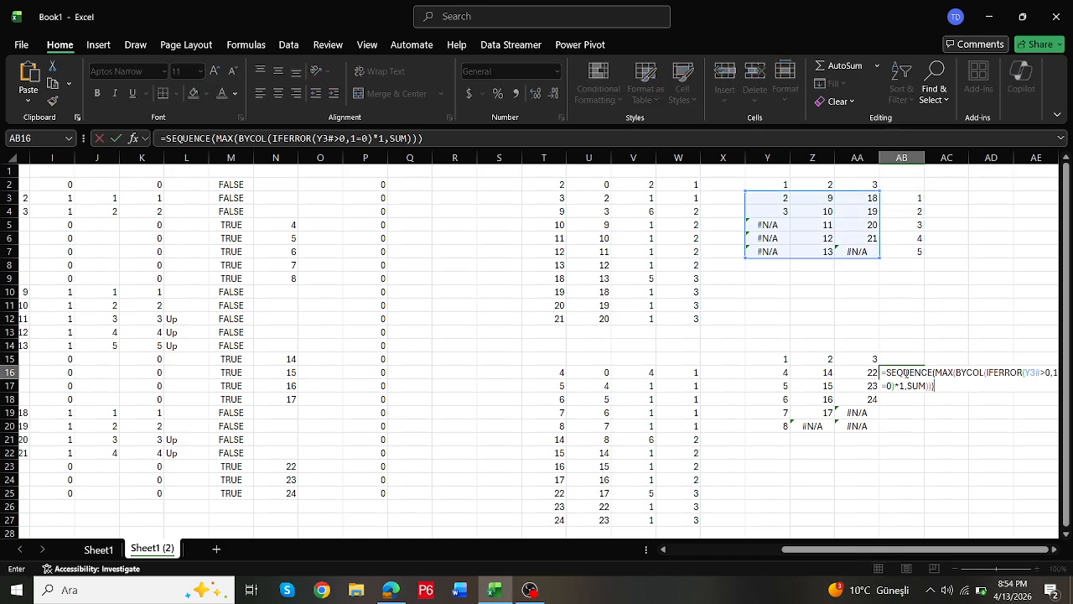
{"action": "left_click_drag", "start_coordinate": [847, 265], "coordinate": [860, 426]}
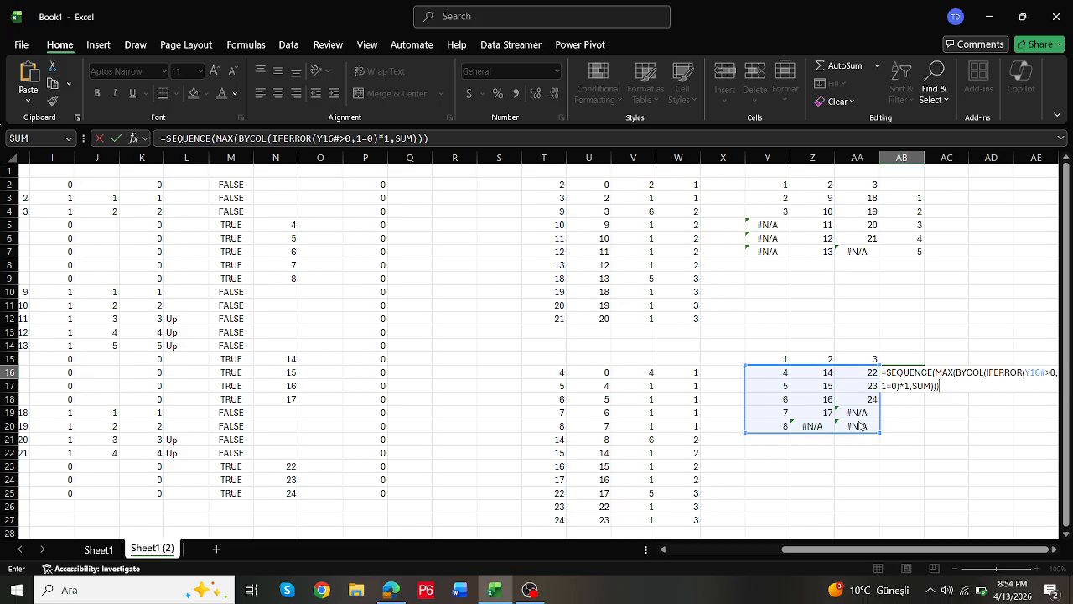
{"action": "key", "text": "Return"}
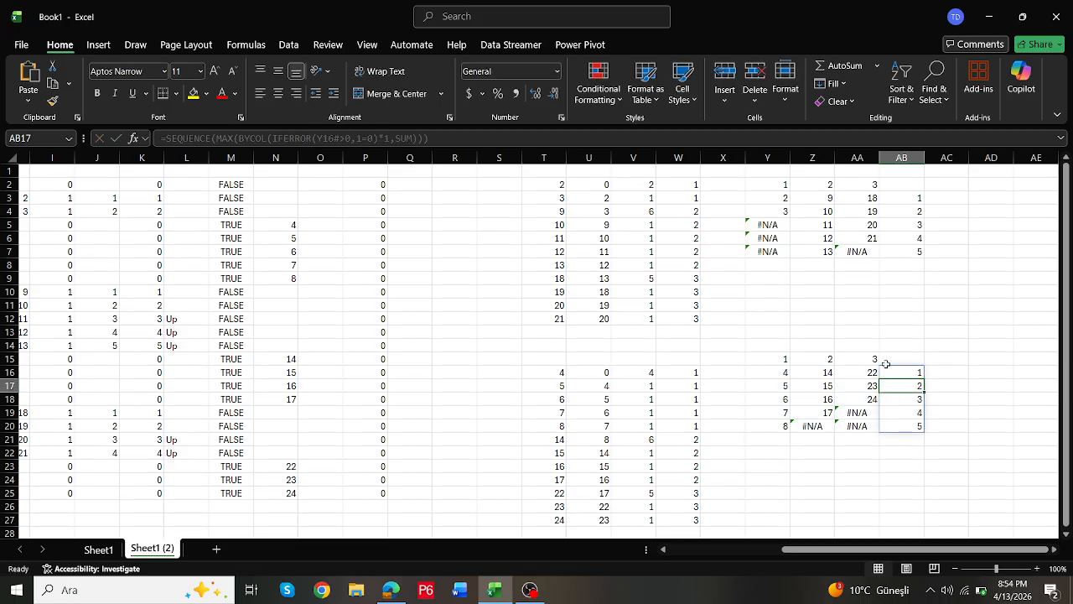
Step: Repoint the day-number reference in the P2 formula from AB3# to AB16#
{"action": "double_click", "coordinate": [773, 375]}
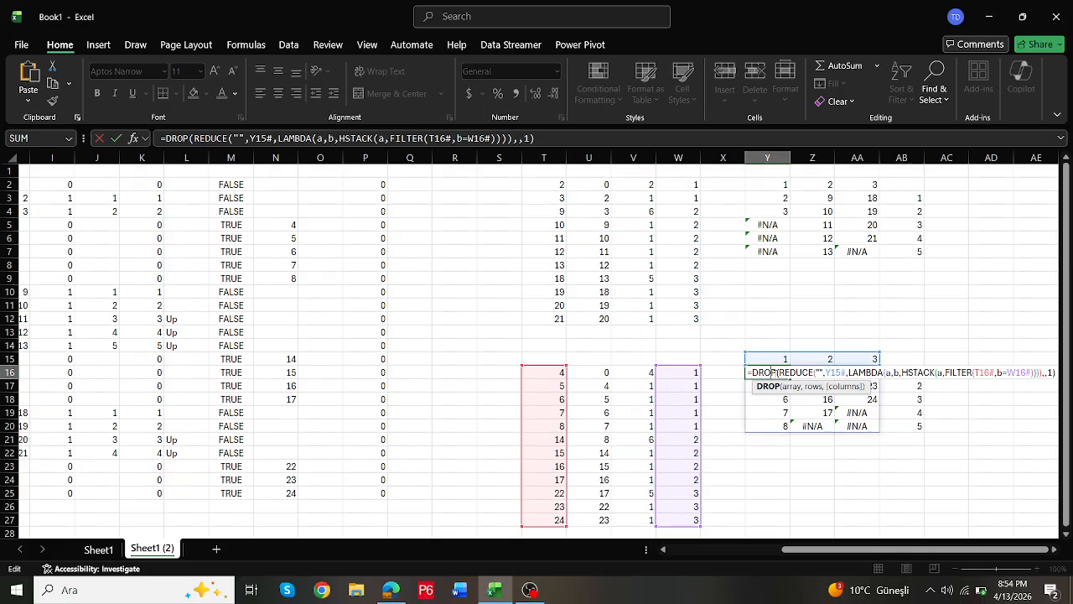
{"action": "key", "text": "Escape"}
{"action": "double_click", "coordinate": [355, 183]}
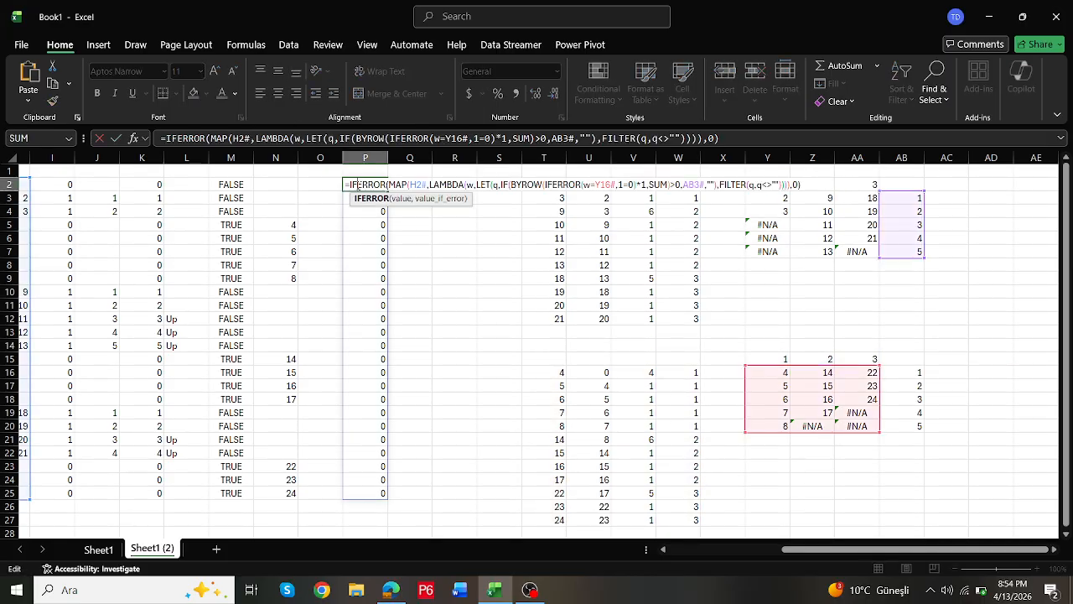
{"action": "left_click_drag", "start_coordinate": [897, 258], "coordinate": [898, 425]}
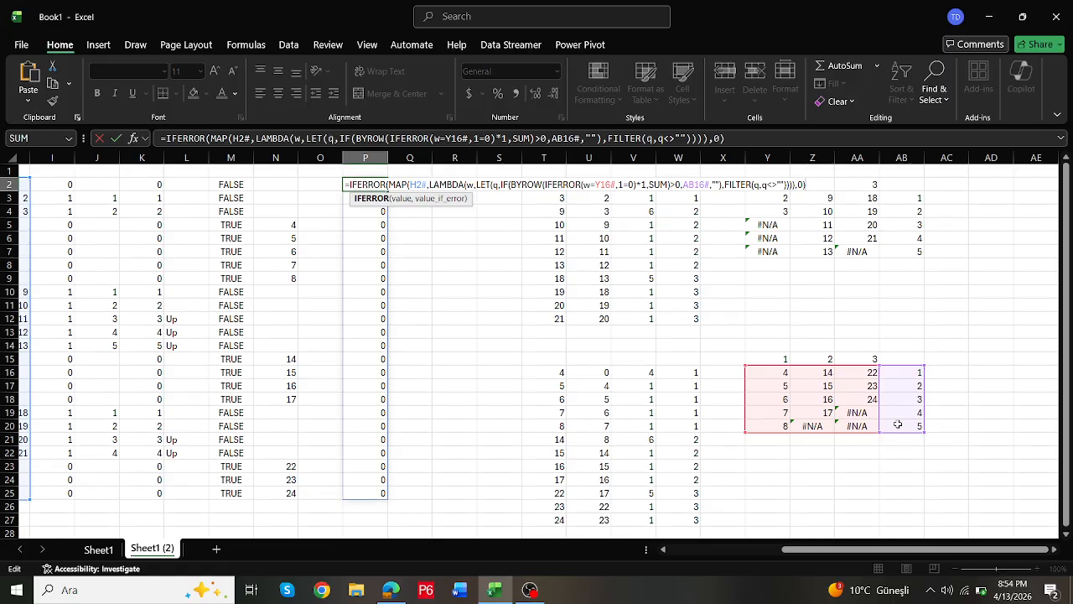
{"action": "key", "text": "Return"}
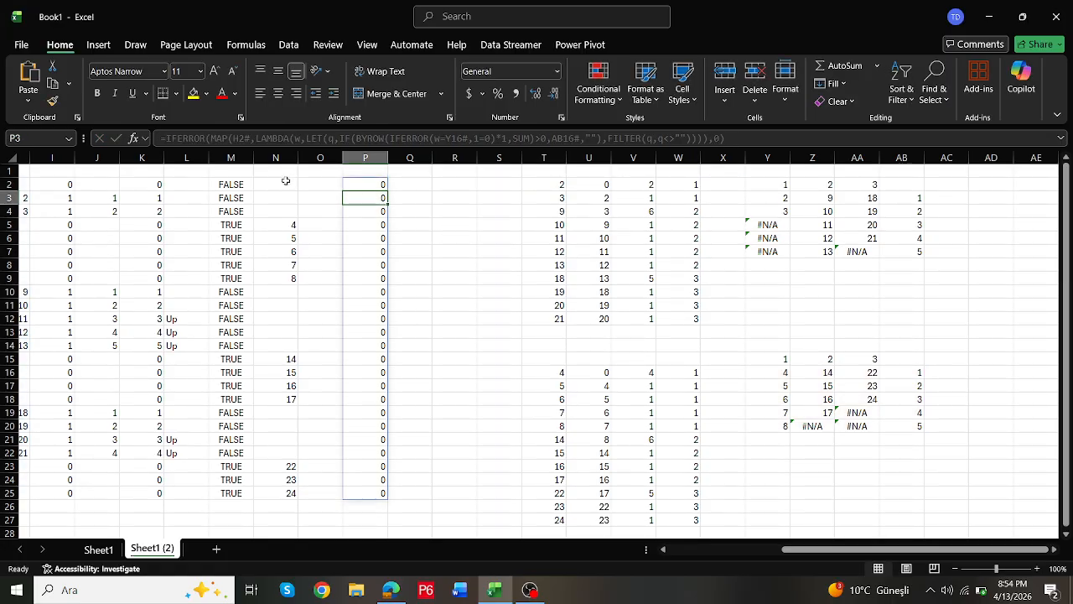
Step: Replace the P2 formula with a fresh copy of the K2 IFERROR(MAP()) formula
{"action": "double_click", "coordinate": [186, 183]}
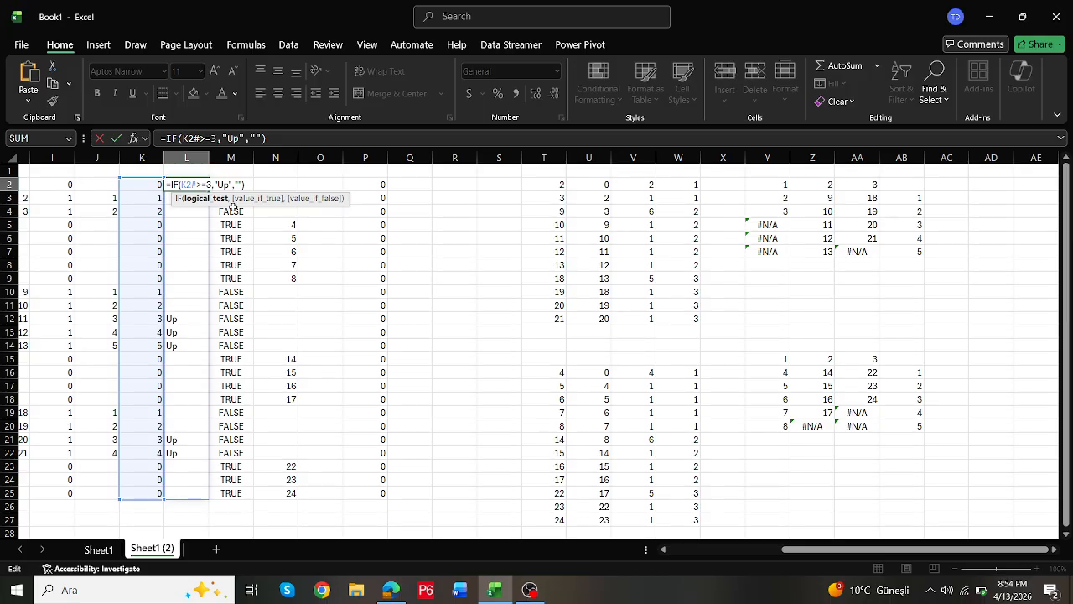
{"action": "key", "text": "Escape"}
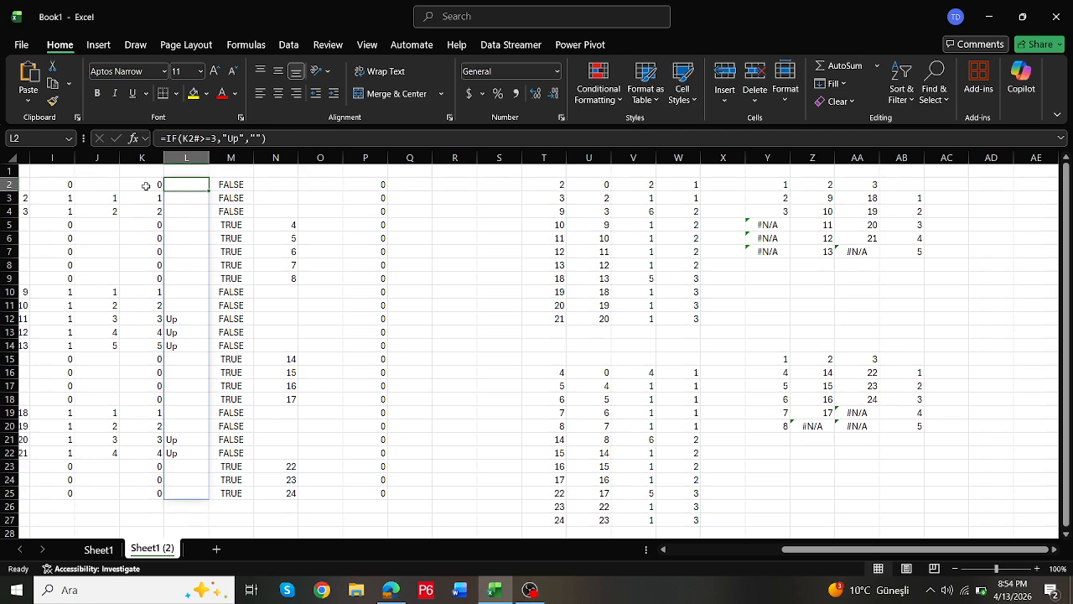
{"action": "left_click", "coordinate": [146, 184]}
{"action": "double_click", "coordinate": [147, 184]}
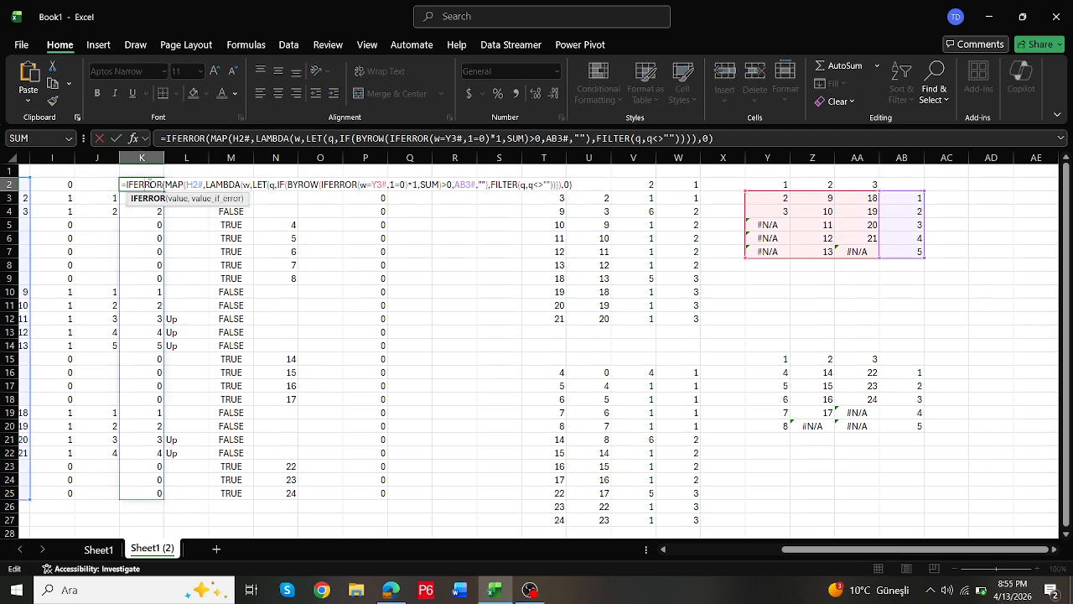
{"action": "triple_click", "coordinate": [732, 141]}
{"action": "key", "text": "ctrl+c"}
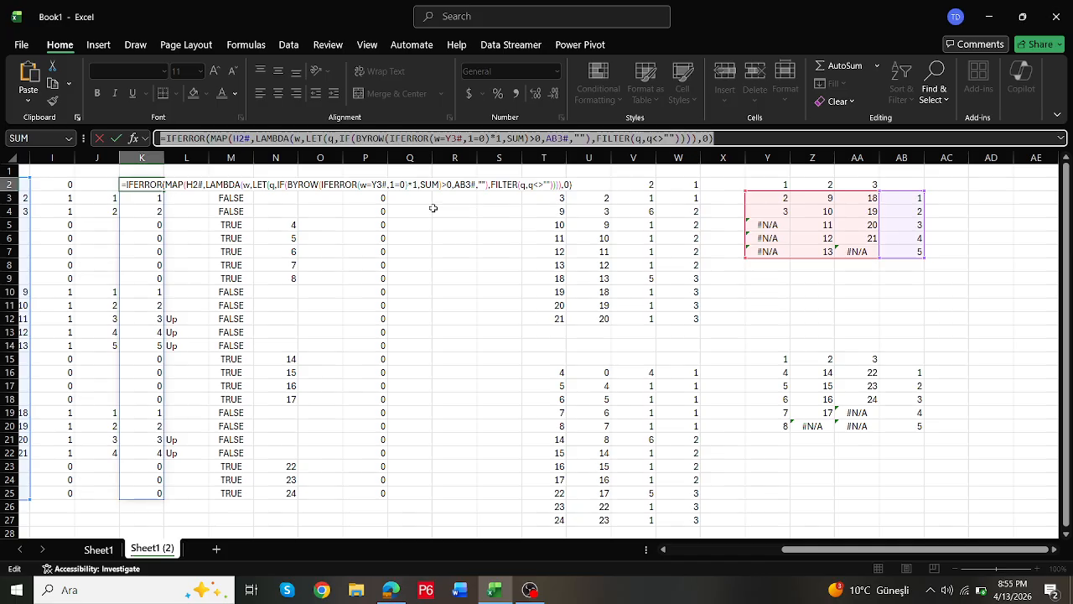
{"action": "key", "text": "Escape"}
{"action": "left_click", "coordinate": [377, 186]}
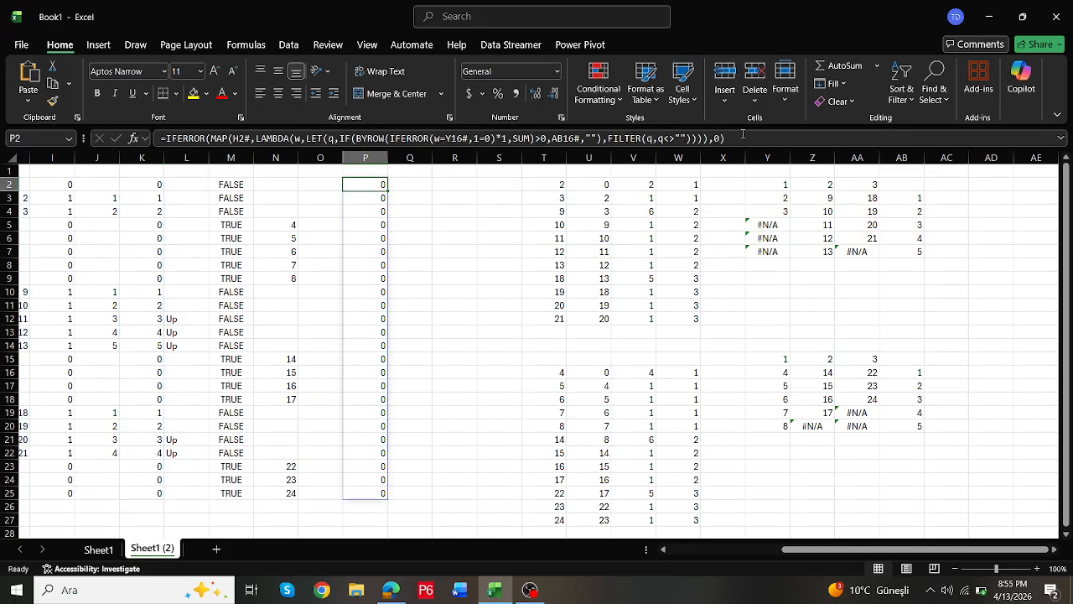
{"action": "left_click_drag", "start_coordinate": [742, 136], "coordinate": [2, 125]}
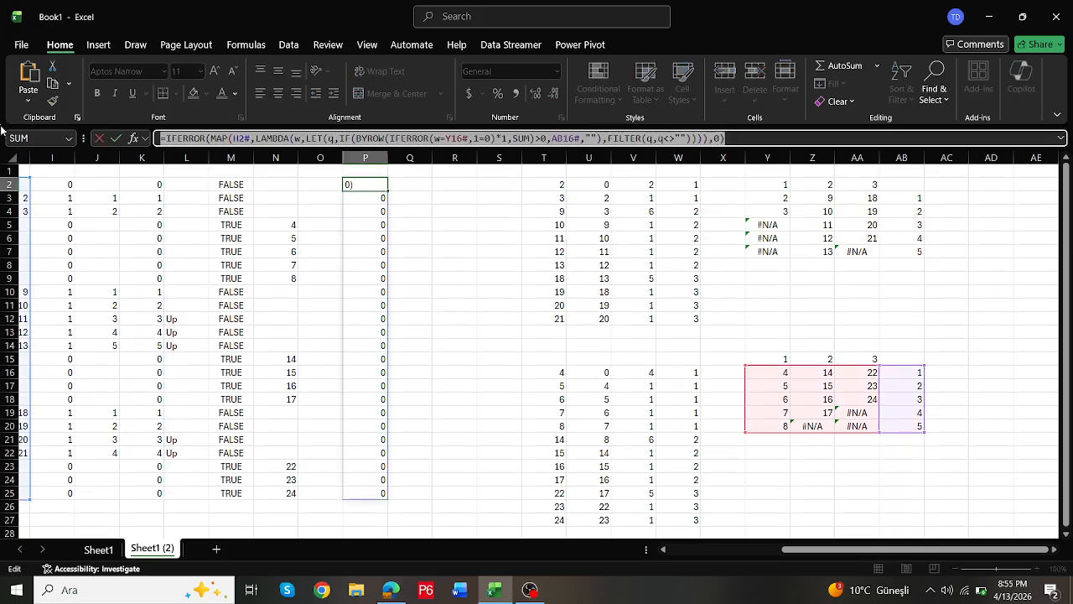
{"action": "key", "text": "ctrl+v"}
{"action": "key", "text": "Return"}
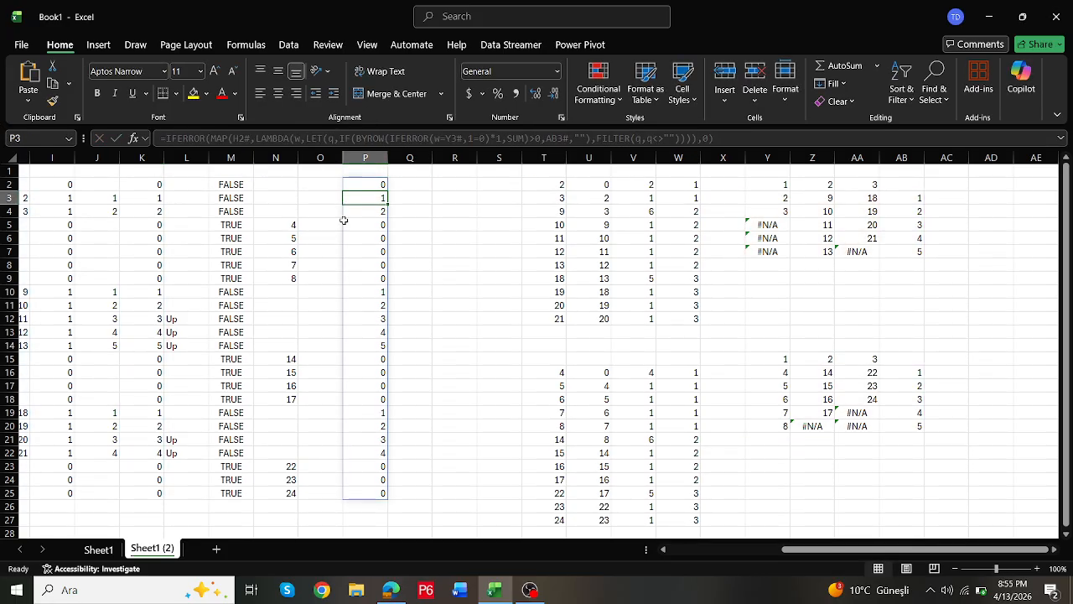
Step: Repoint the P2 formula's lookup grid to Y16# and its day-number sequence to AB16#
{"action": "double_click", "coordinate": [378, 186]}
{"action": "left_click_drag", "start_coordinate": [782, 262], "coordinate": [782, 430]}
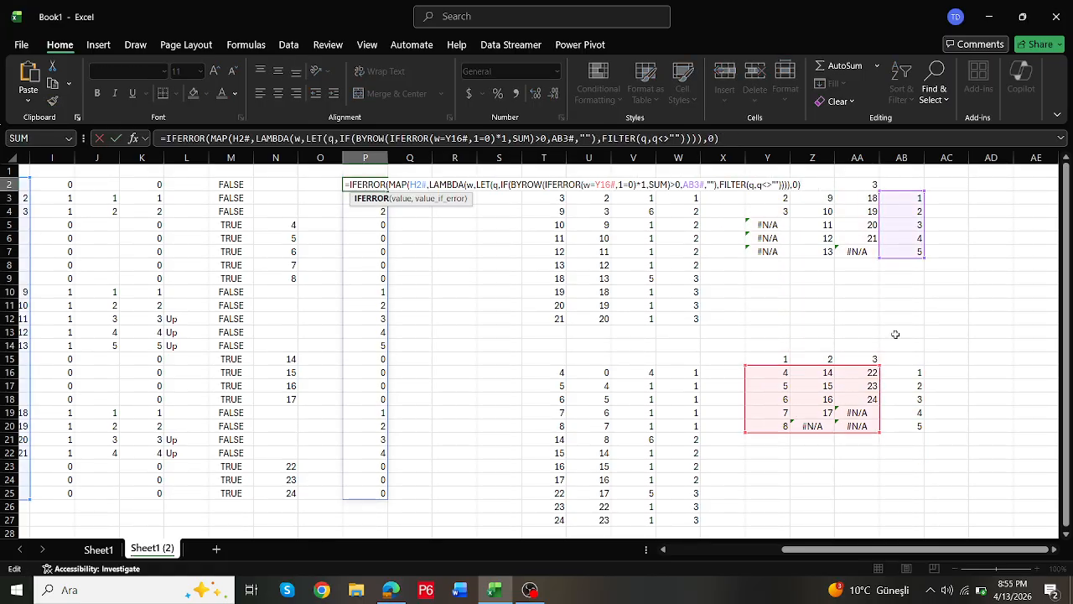
{"action": "left_click_drag", "start_coordinate": [895, 267], "coordinate": [885, 422]}
{"action": "key", "text": "Return"}
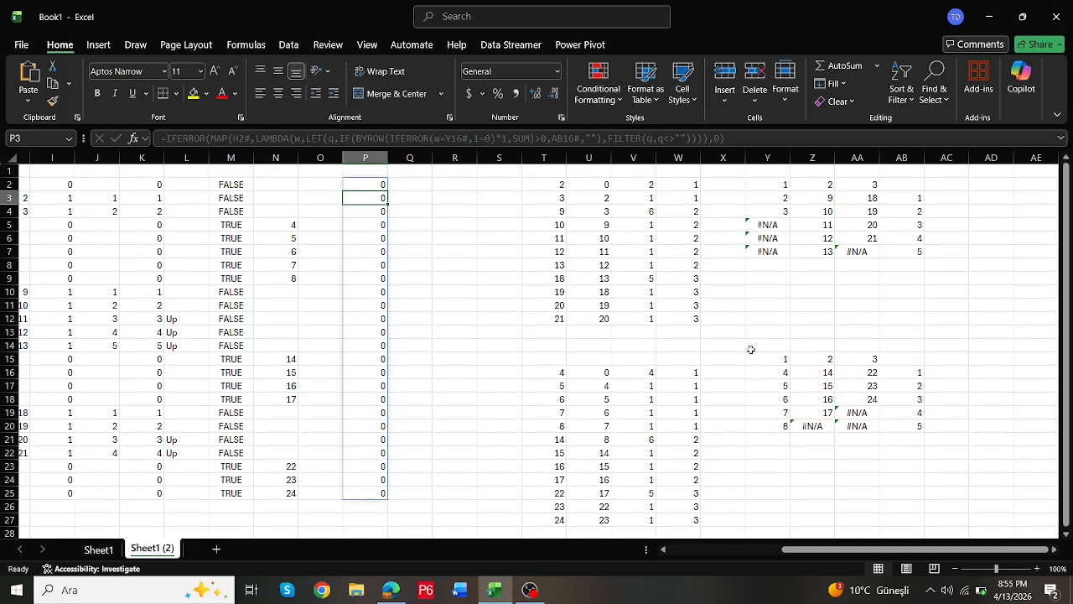
Step: Change the MAP array in the P2 formula to the sales-decrease row numbers in N2#
{"action": "double_click", "coordinate": [351, 184]}
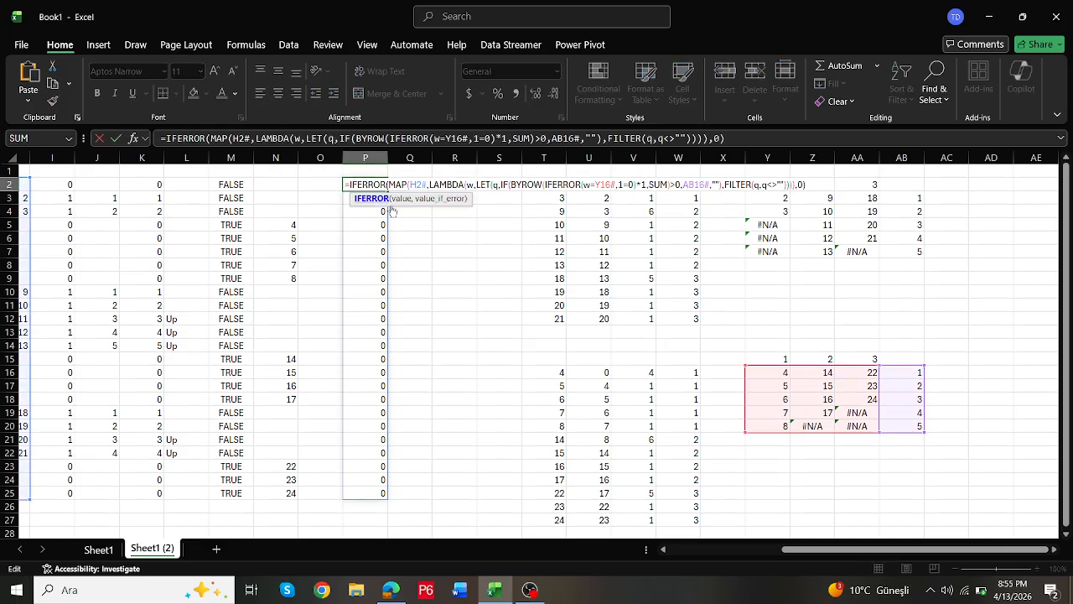
{"action": "left_click_drag", "start_coordinate": [796, 549], "coordinate": [756, 549]}
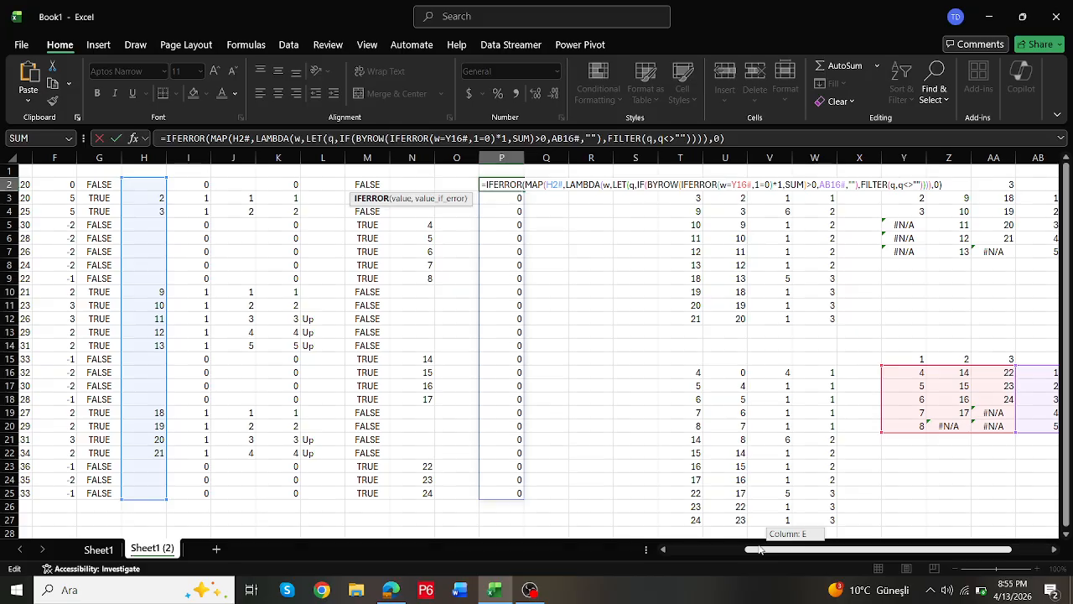
{"action": "left_click_drag", "start_coordinate": [159, 254], "coordinate": [400, 271]}
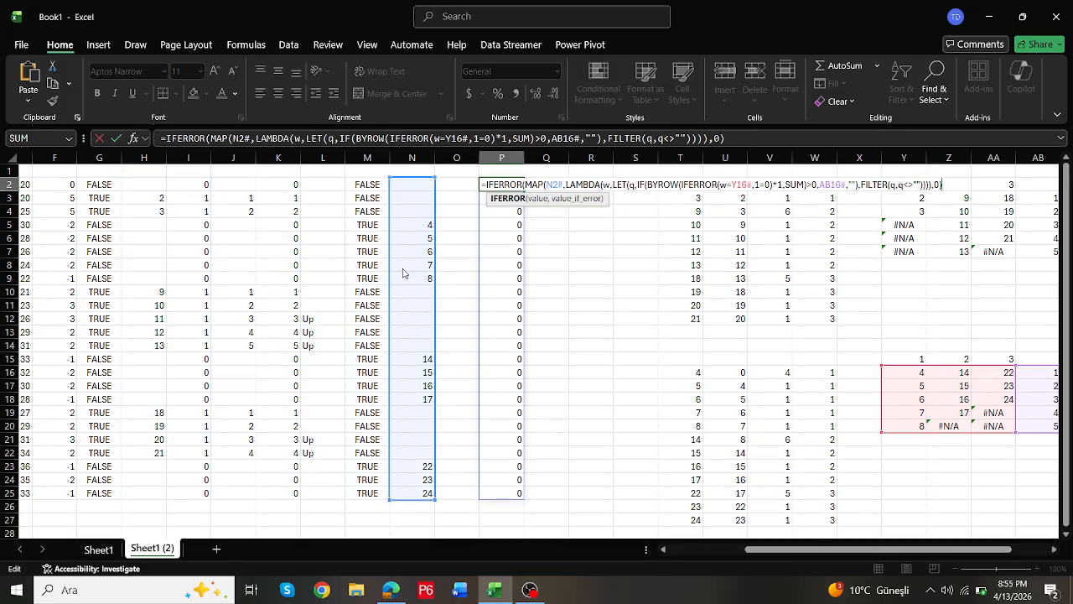
{"action": "key", "text": "Return"}
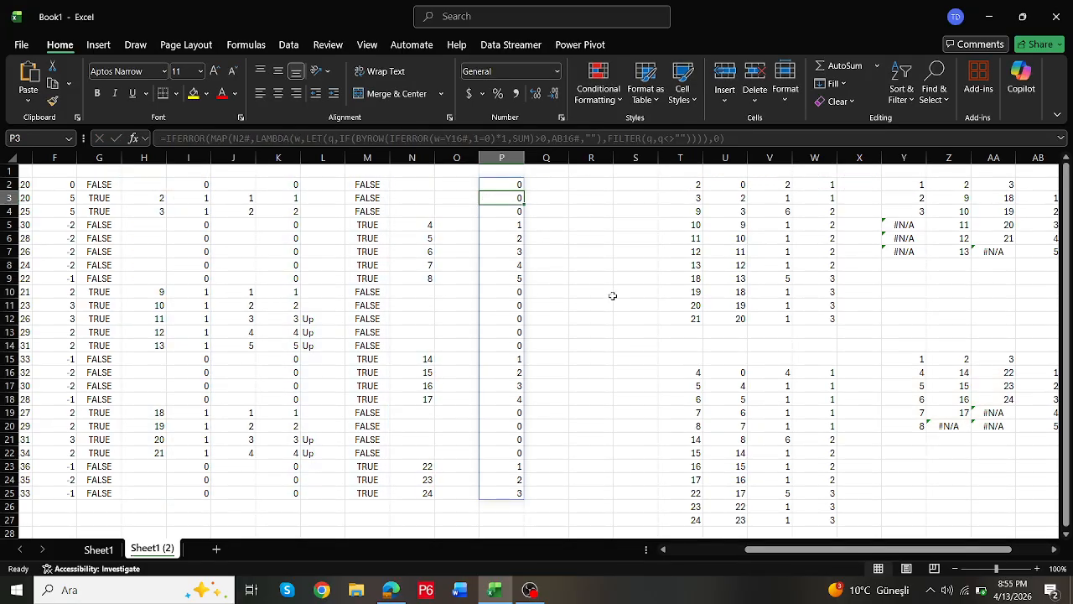
Step: Append the comparison >=3 to the end of the P2 formula
{"action": "left_click", "coordinate": [519, 183]}
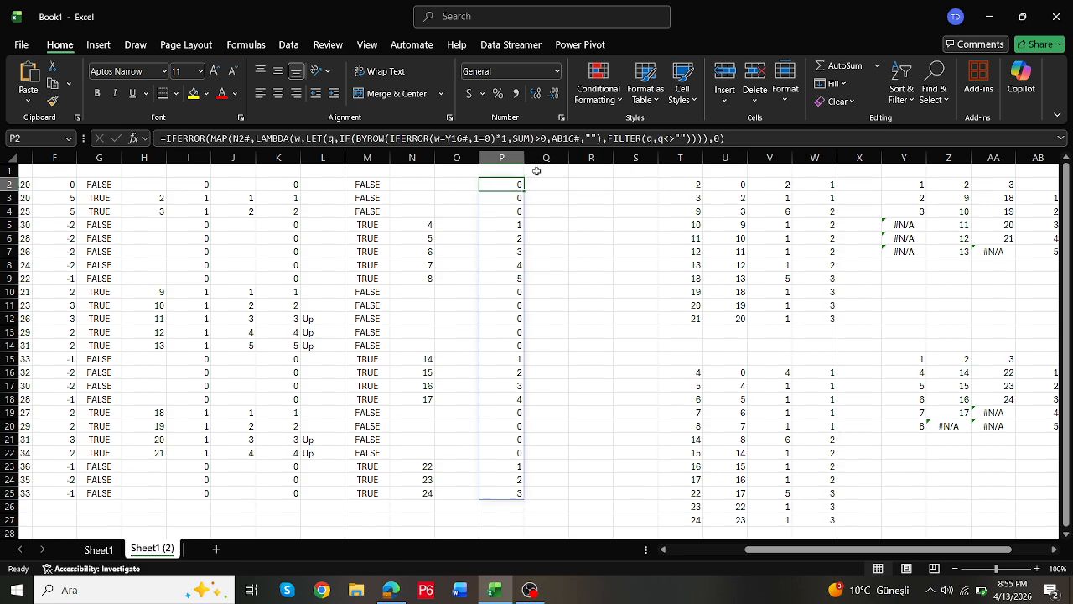
{"action": "left_click", "coordinate": [741, 138]}
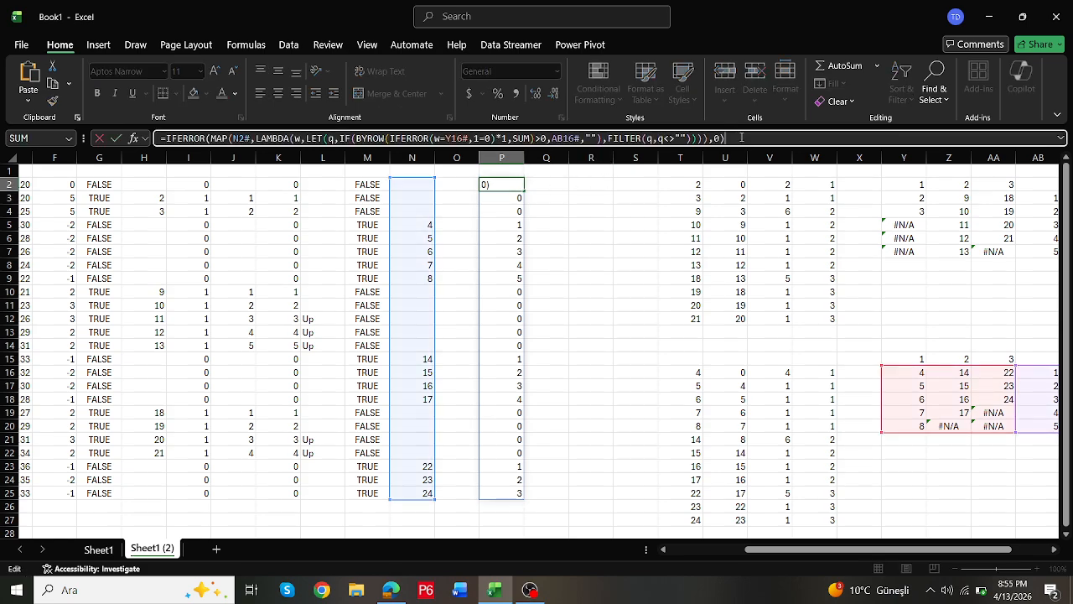
{"action": "type", "text": ">=3"}
{"action": "key", "text": "ctrl+Return"}
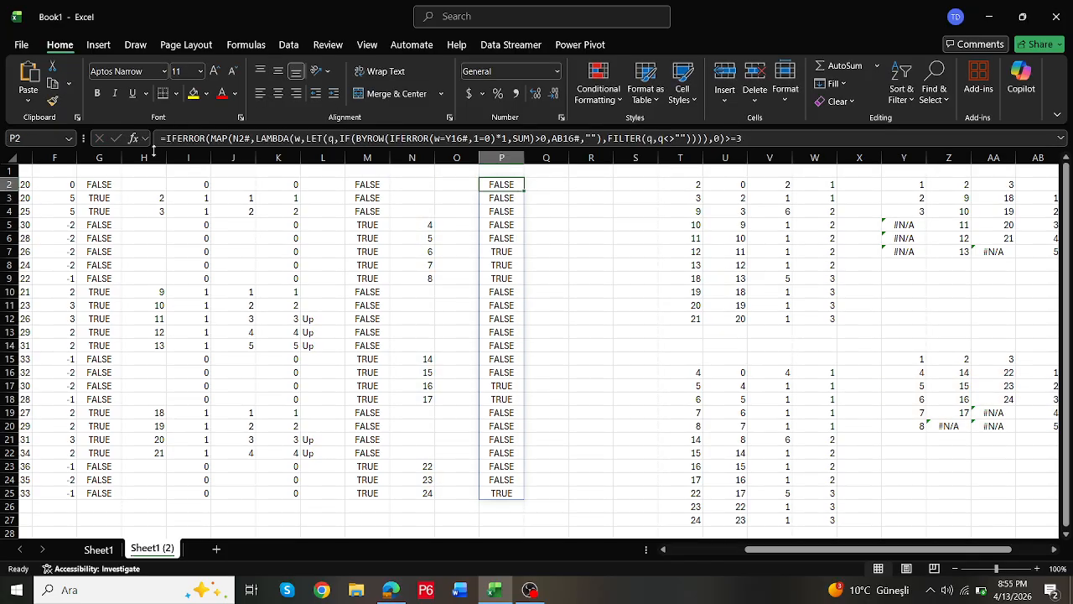
Step: Wrap the P2 formula in an IF that returns "Down" when the test is true and "" otherwise
{"action": "left_click", "coordinate": [169, 137]}
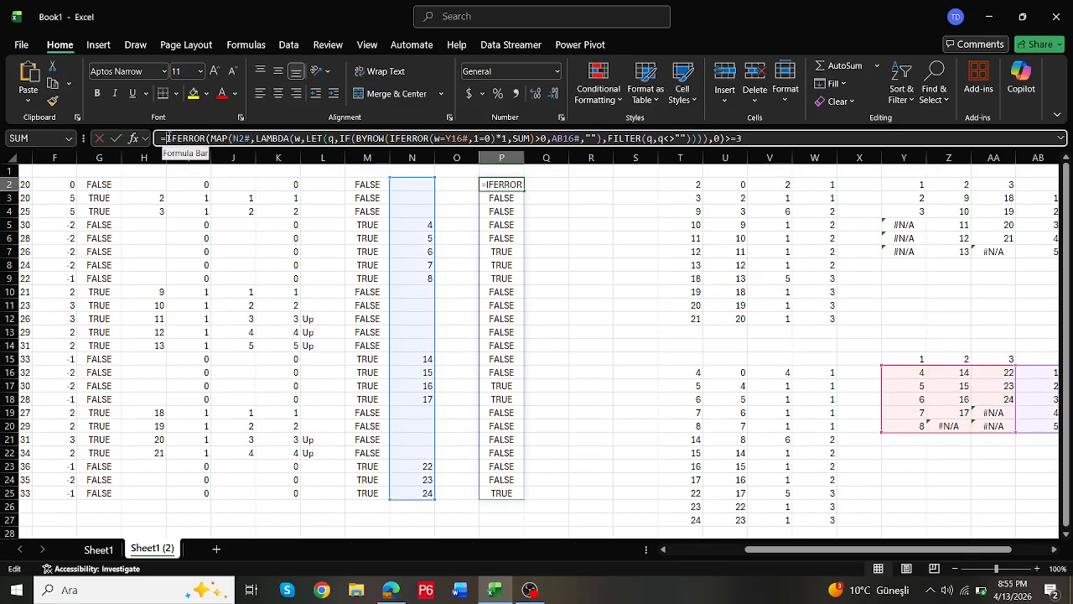
{"action": "type", "text": "if("}
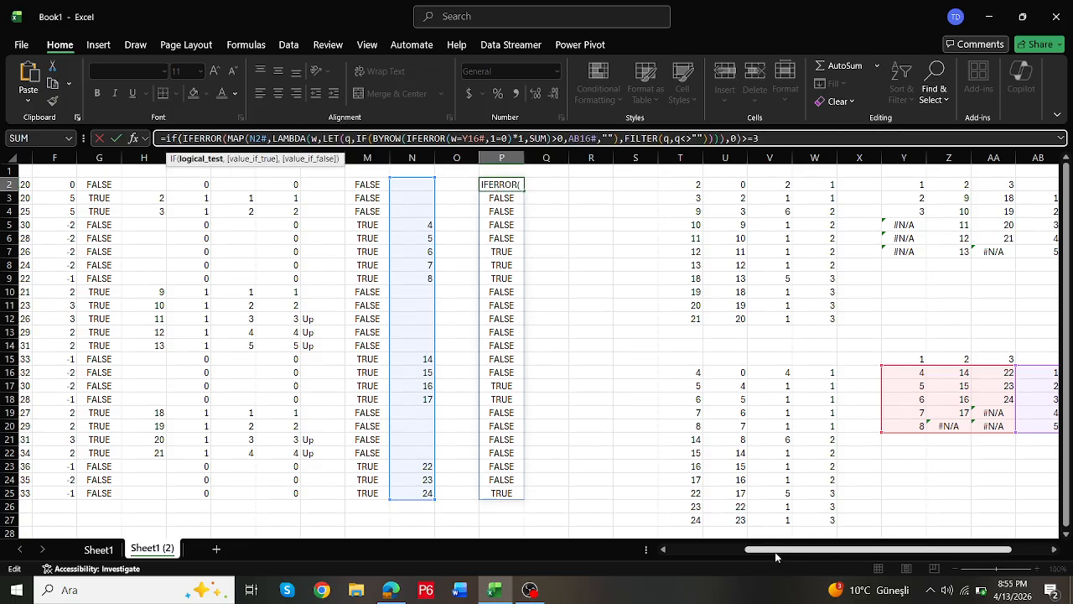
{"action": "left_click", "coordinate": [769, 140]}
{"action": "type", "text": ",\""}
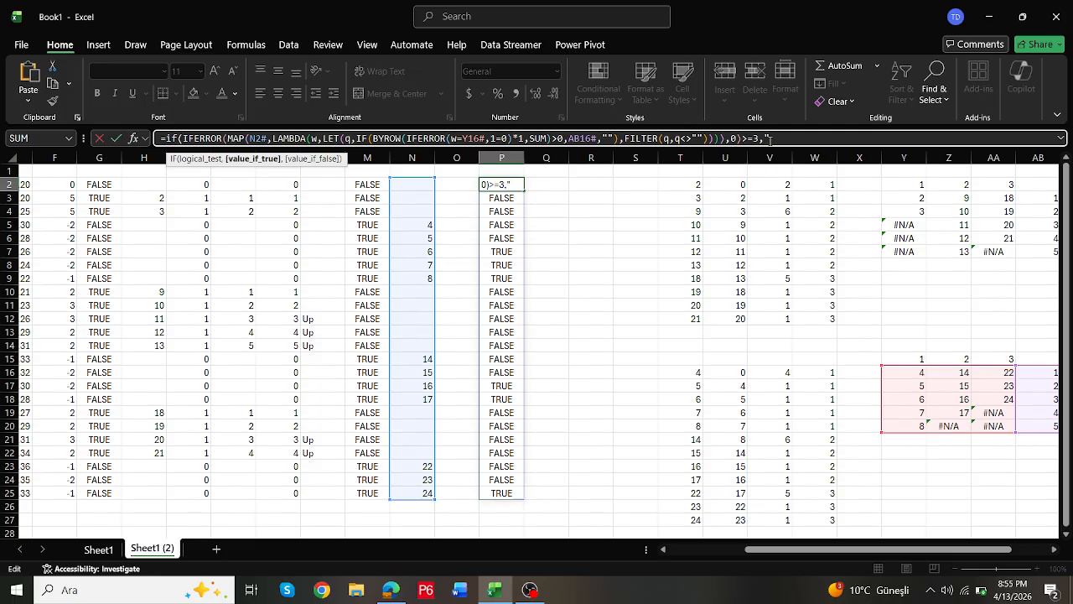
{"action": "type", "text": "Down\","}
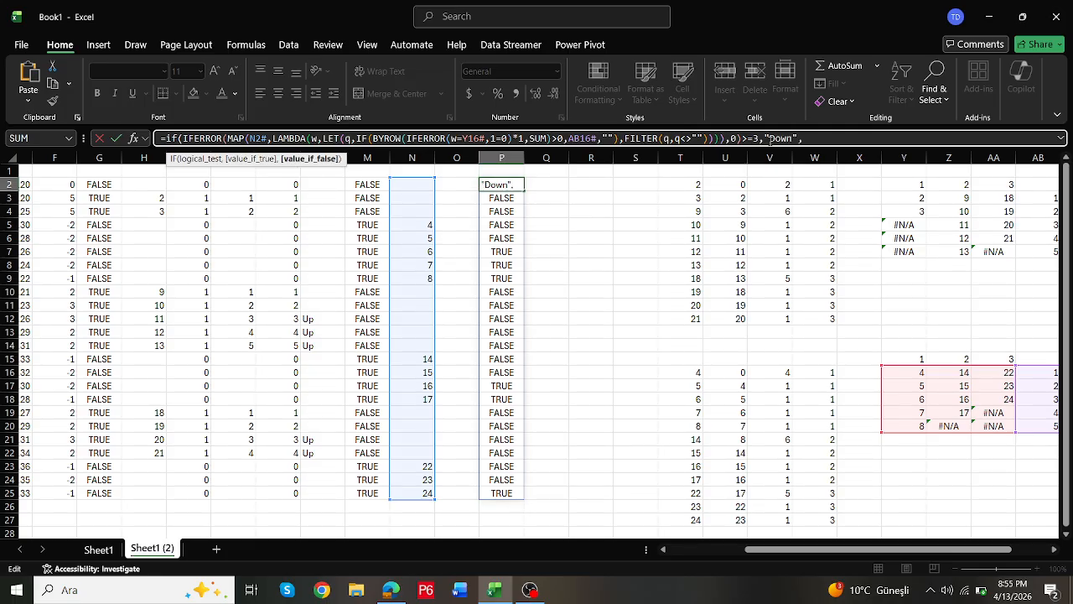
{"action": "type", "text": "\"\""}
{"action": "key", "text": "ctrl+Return"}
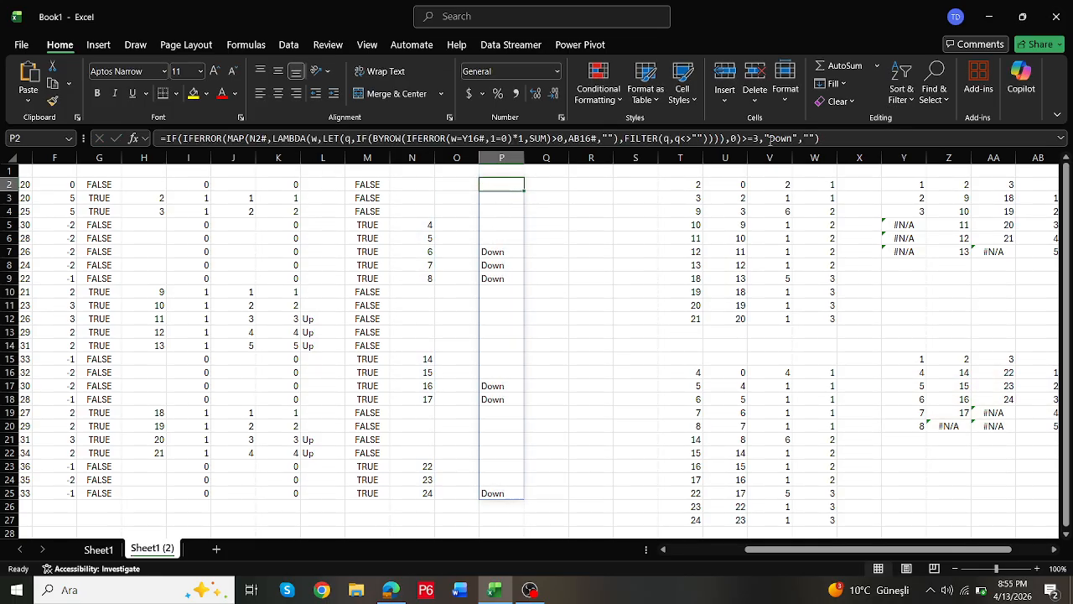
Step: Compare the labels in columns L and P with the Answer Expected column and review the formulas in L2 and P2
{"action": "left_click_drag", "start_coordinate": [505, 257], "coordinate": [132, 490]}
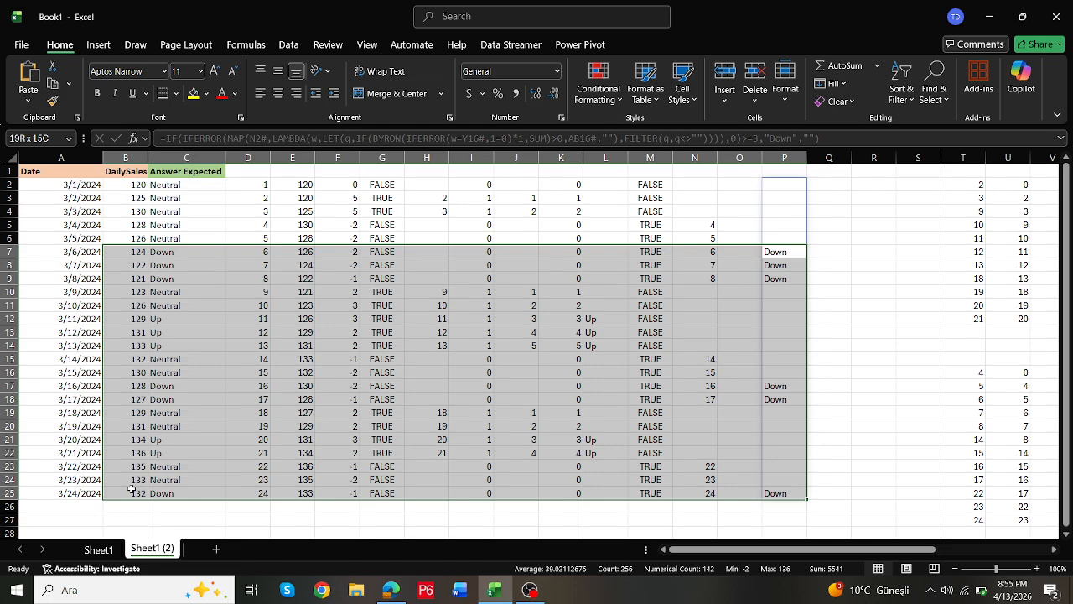
{"action": "left_click_drag", "start_coordinate": [134, 484], "coordinate": [133, 479]}
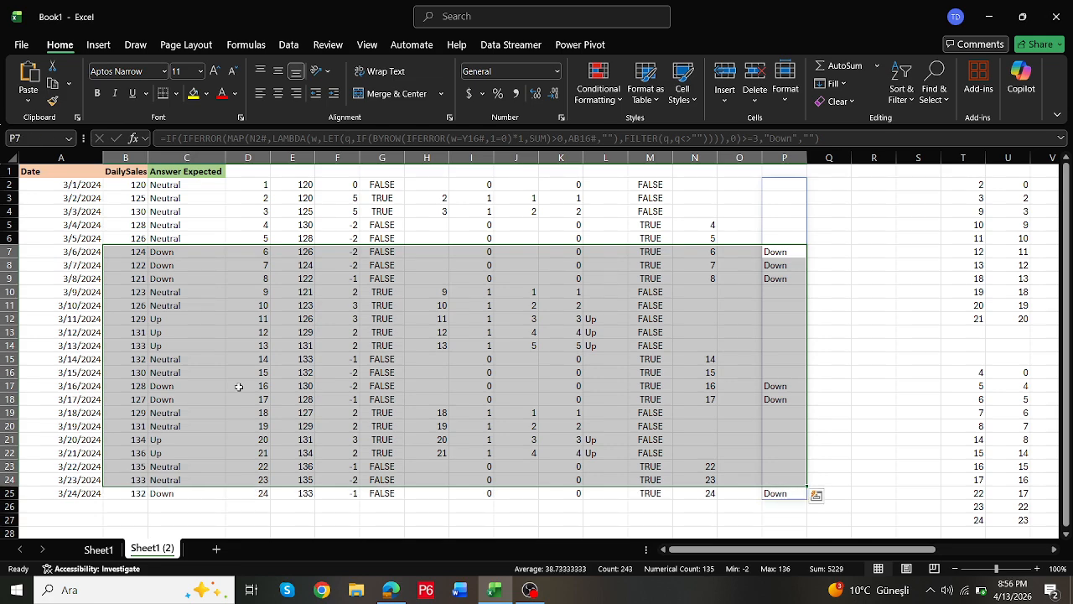
{"action": "left_click", "coordinate": [777, 179]}
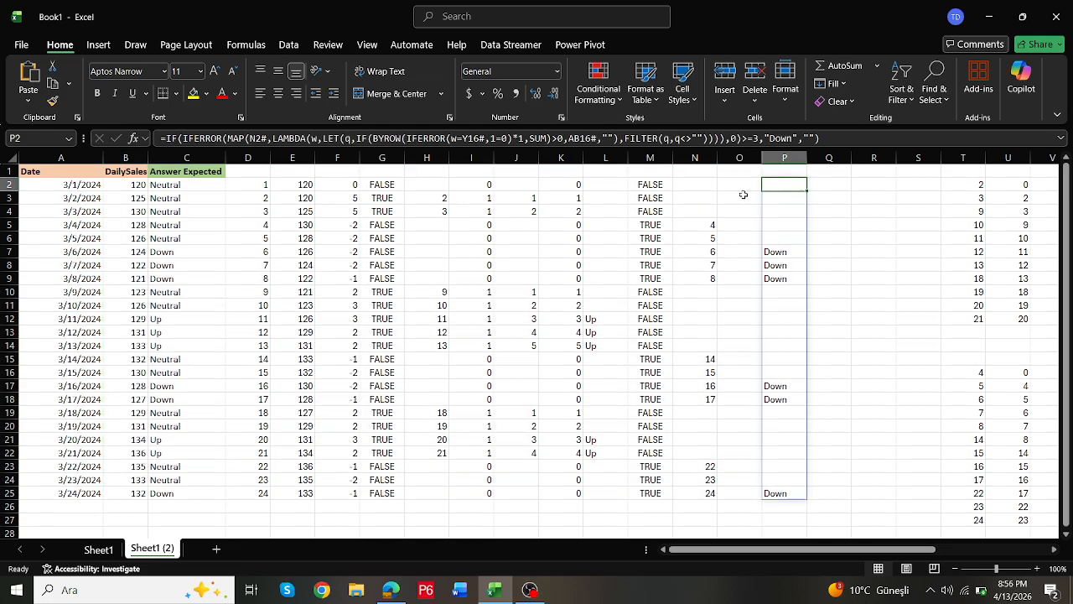
{"action": "left_click", "coordinate": [597, 186]}
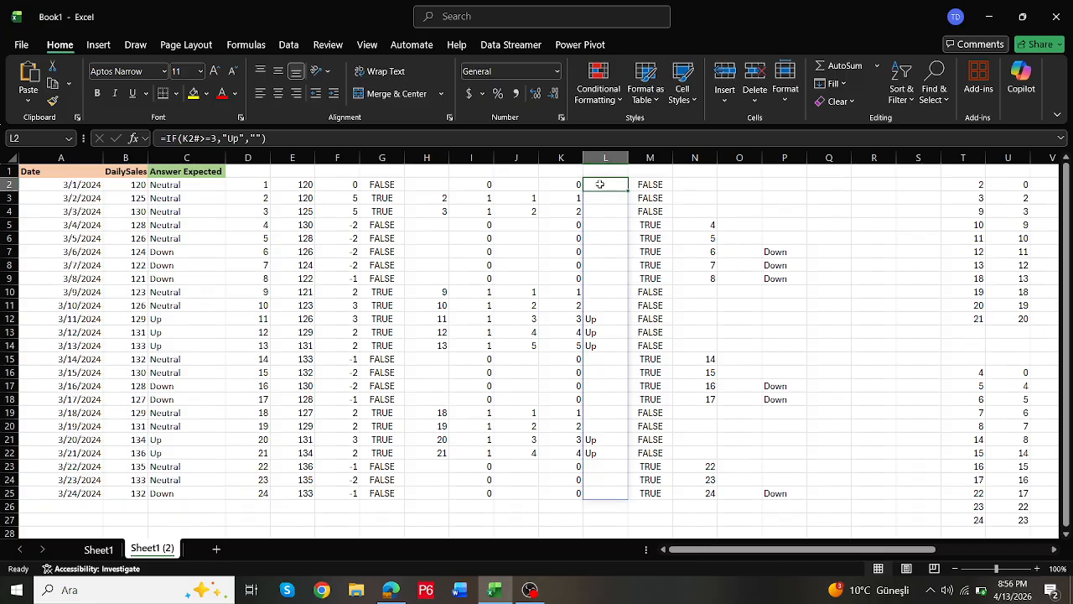
{"action": "left_click", "coordinate": [777, 183]}
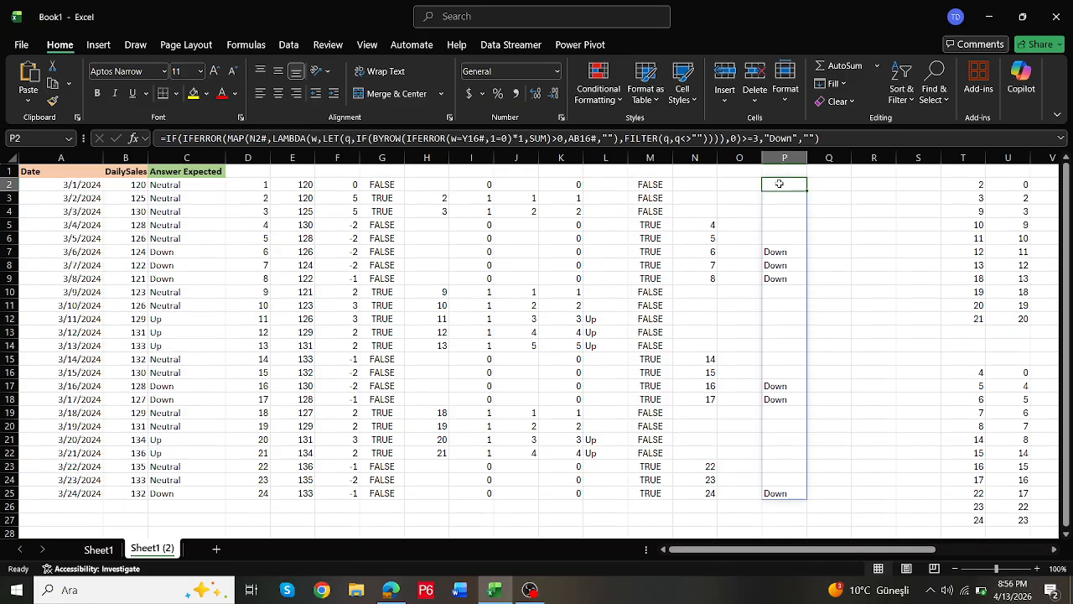
Step: Try to combine the Up and Down labels in Q2 by adding L2# and P2#, and undo that formula
{"action": "left_click", "coordinate": [609, 184]}
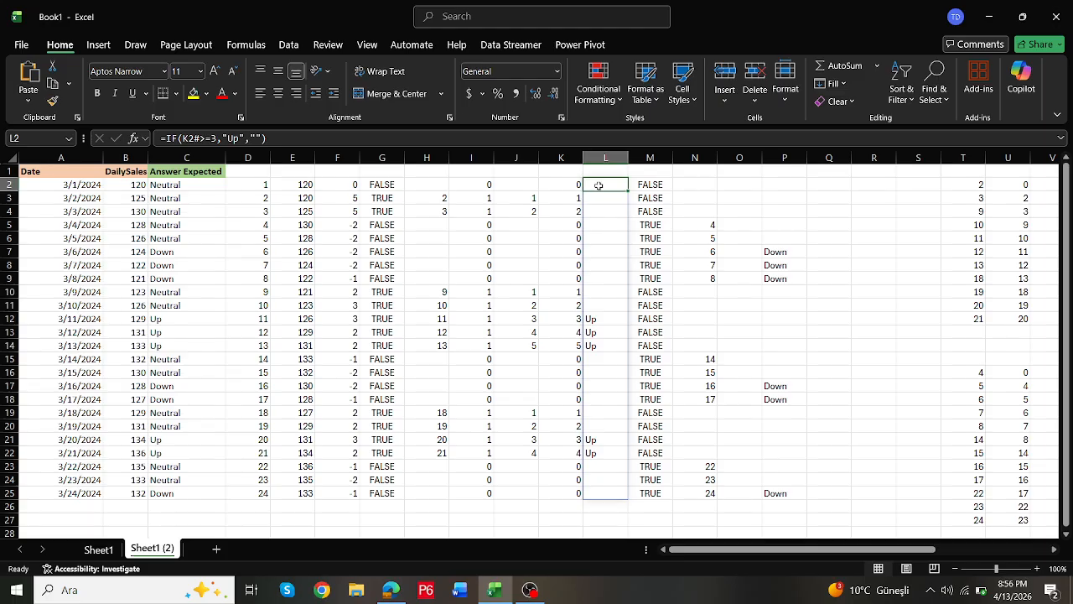
{"action": "left_click", "coordinate": [783, 182]}
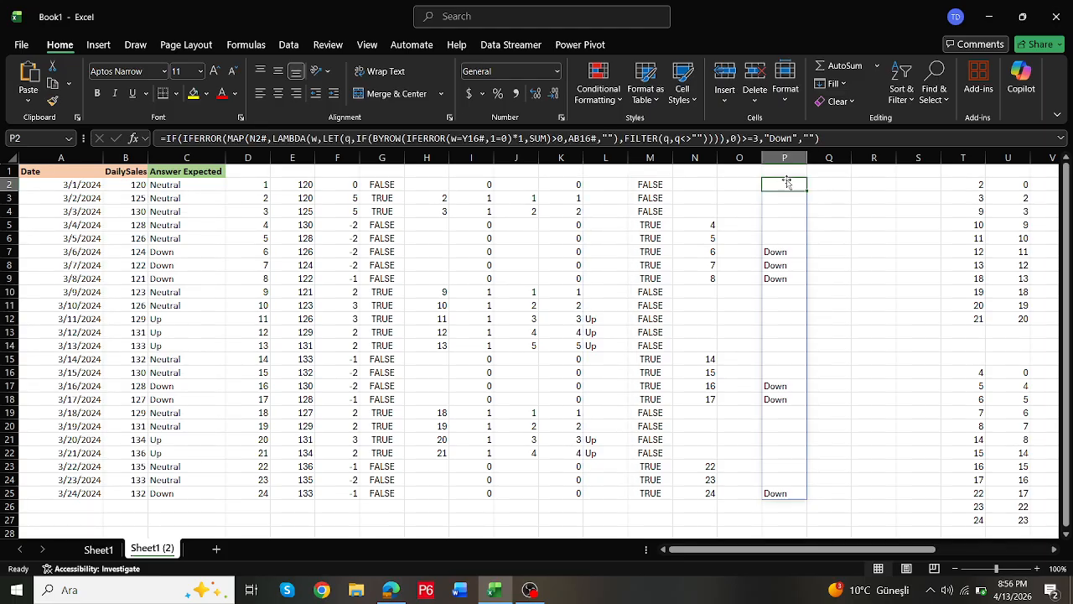
{"action": "left_click", "coordinate": [834, 187]}
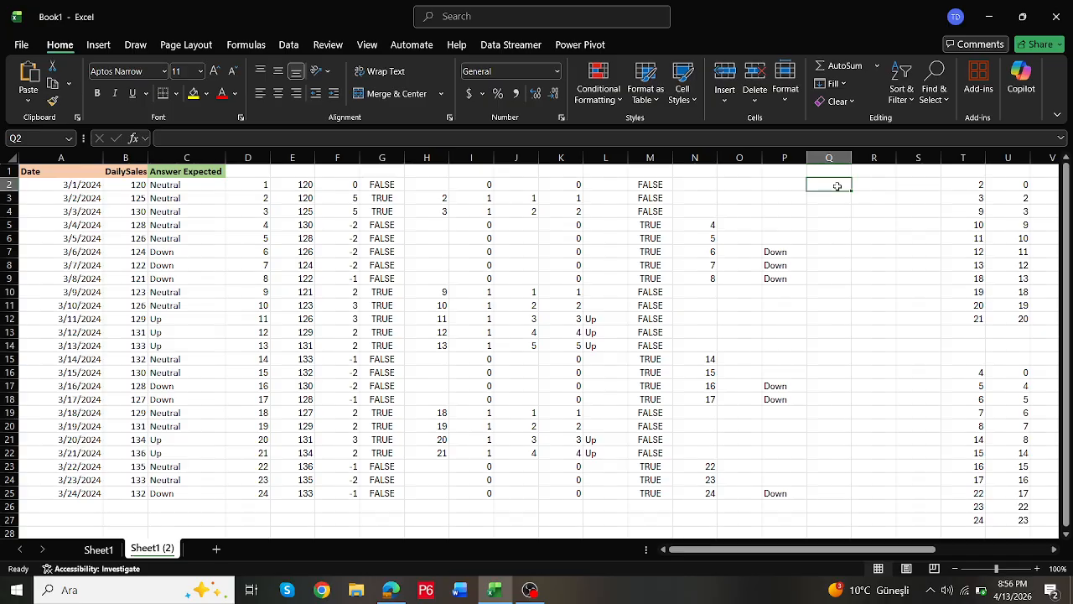
{"action": "type", "text": "="}
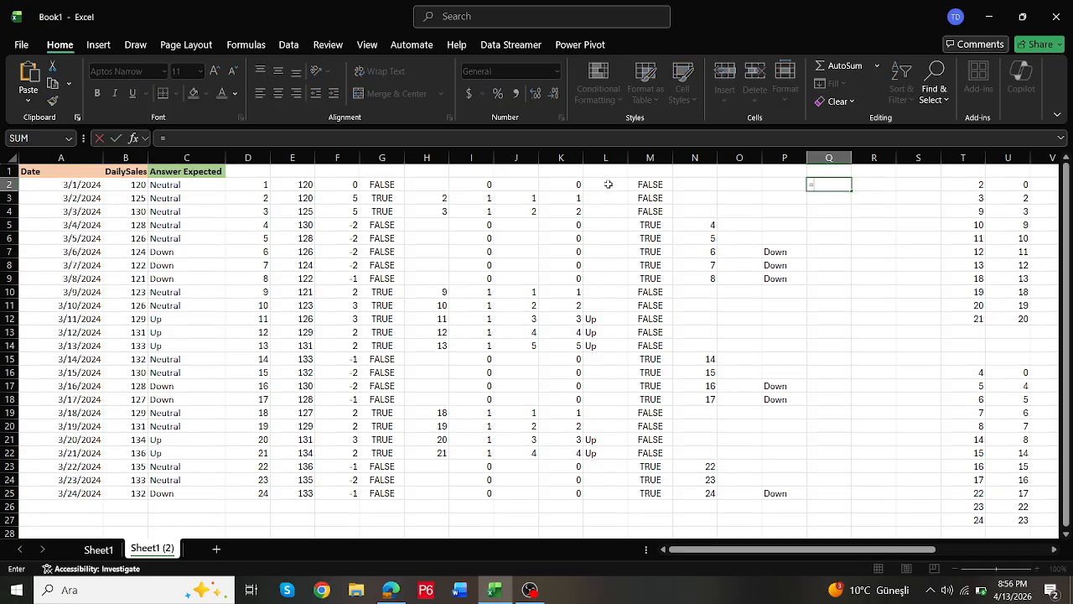
{"action": "left_click_drag", "start_coordinate": [608, 184], "coordinate": [611, 383]}
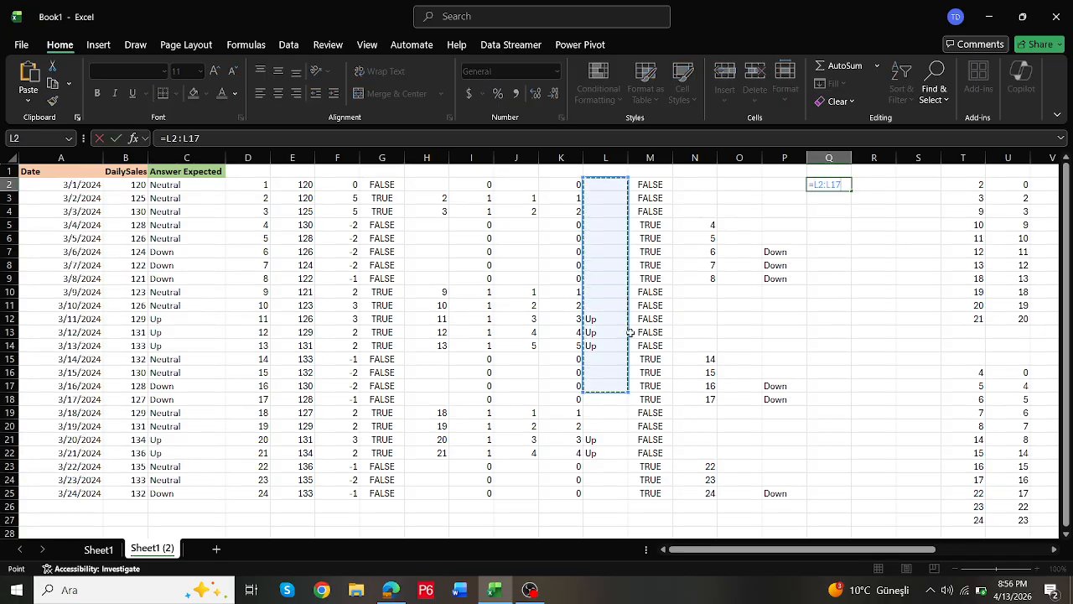
{"action": "left_click", "coordinate": [610, 186]}
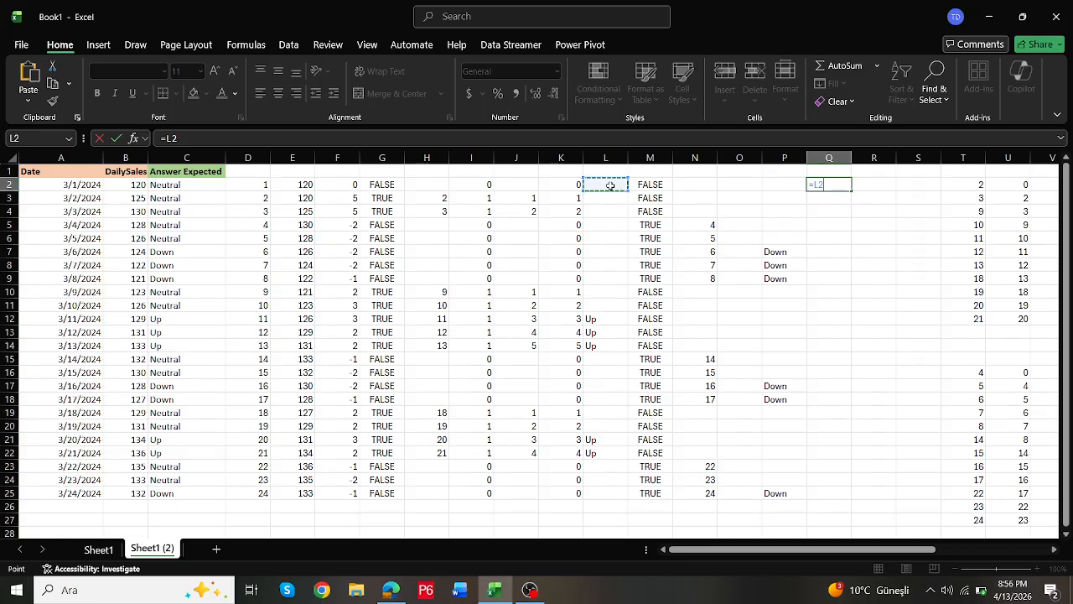
{"action": "left_click_drag", "start_coordinate": [610, 187], "coordinate": [609, 497]}
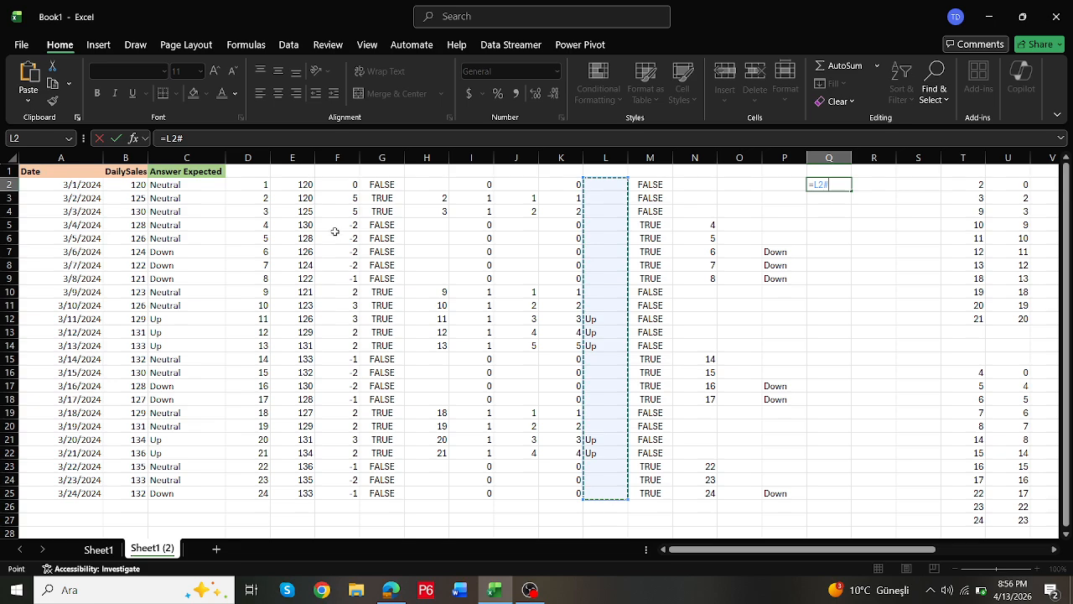
{"action": "left_click", "coordinate": [192, 138]}
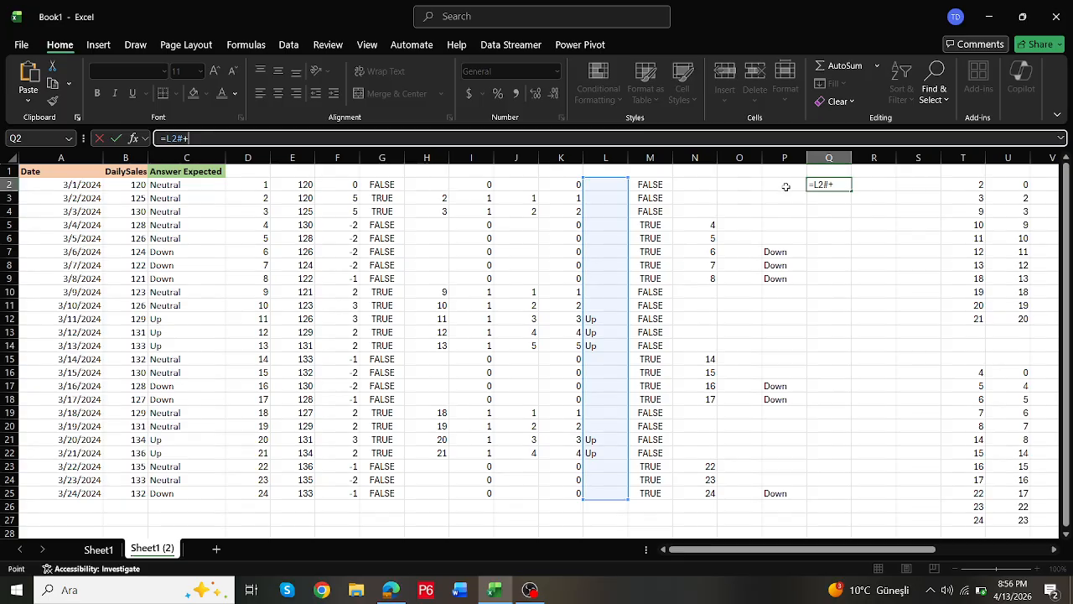
{"action": "left_click_drag", "start_coordinate": [784, 184], "coordinate": [772, 459]}
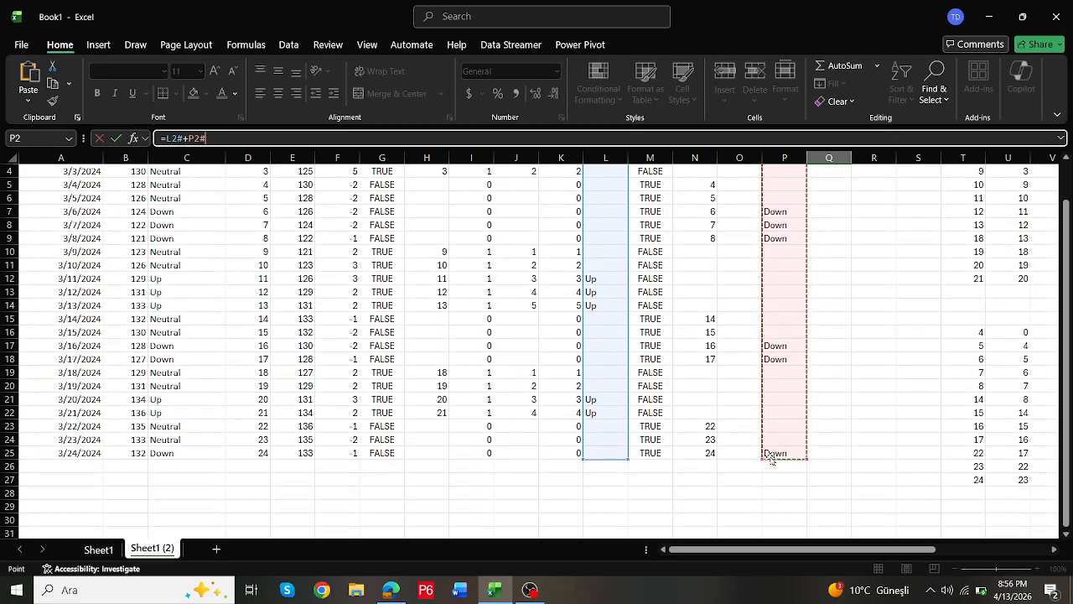
{"action": "key", "text": "Return"}
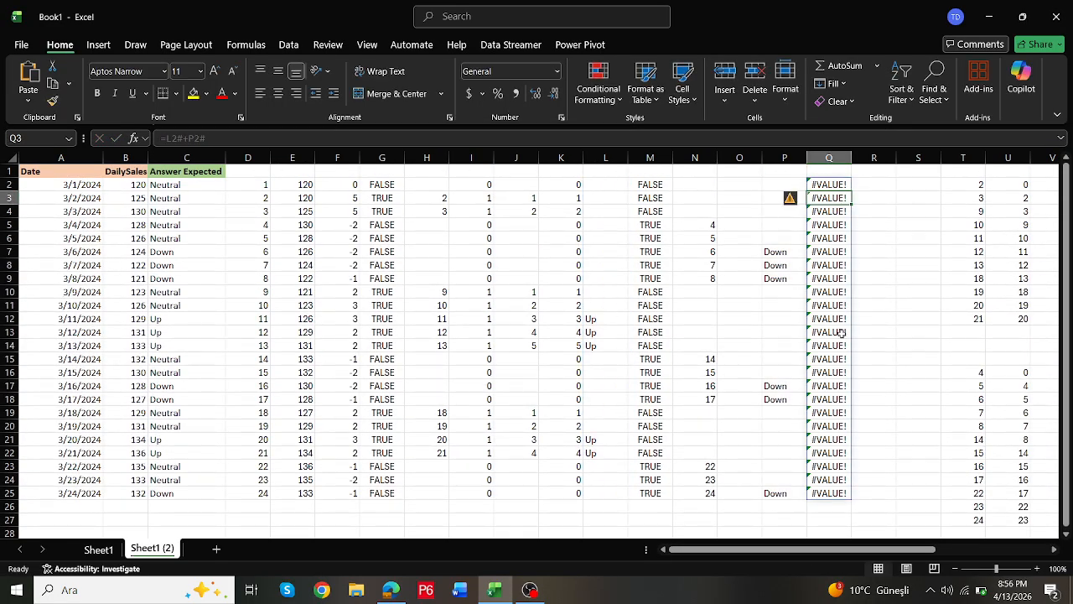
{"action": "key", "text": "ctrl+z"}
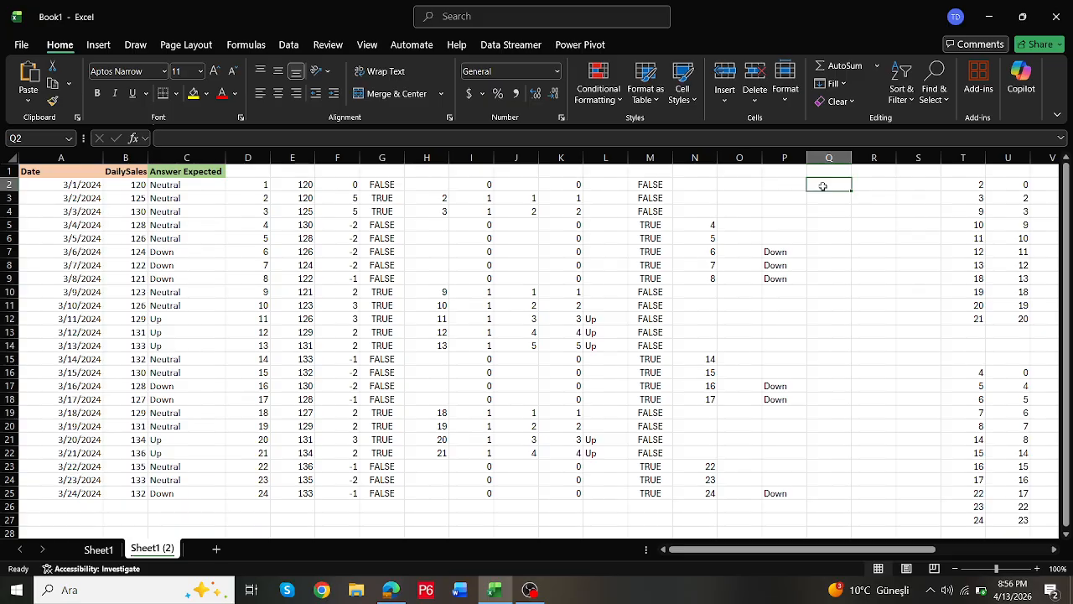
Step: Start an IFS formula in Q2 that returns "Up" where L2# equals "Up"
{"action": "type", "text": "="}
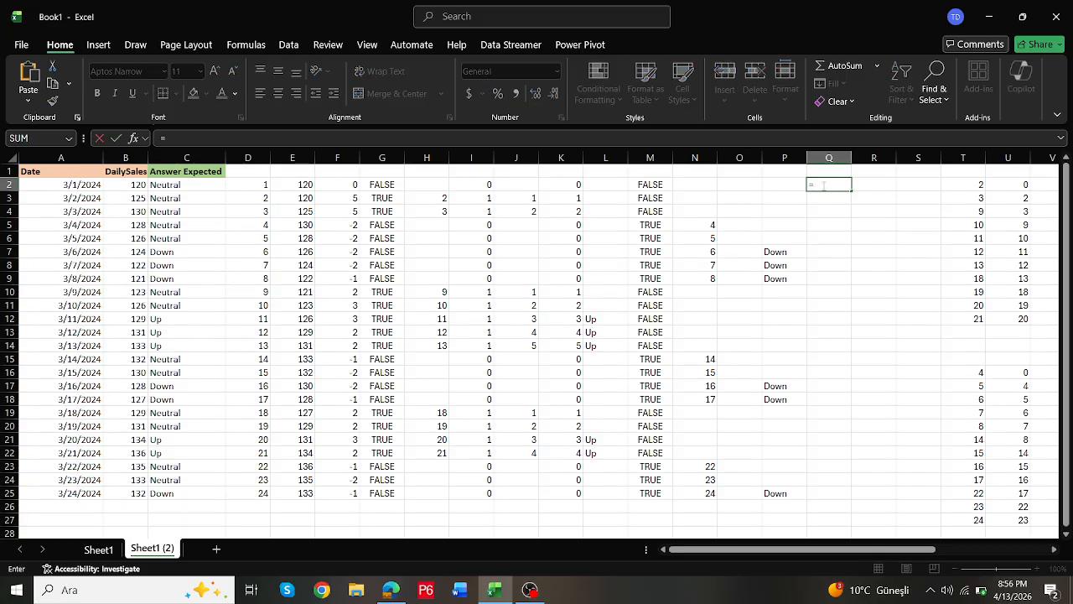
{"action": "type", "text": "if("}
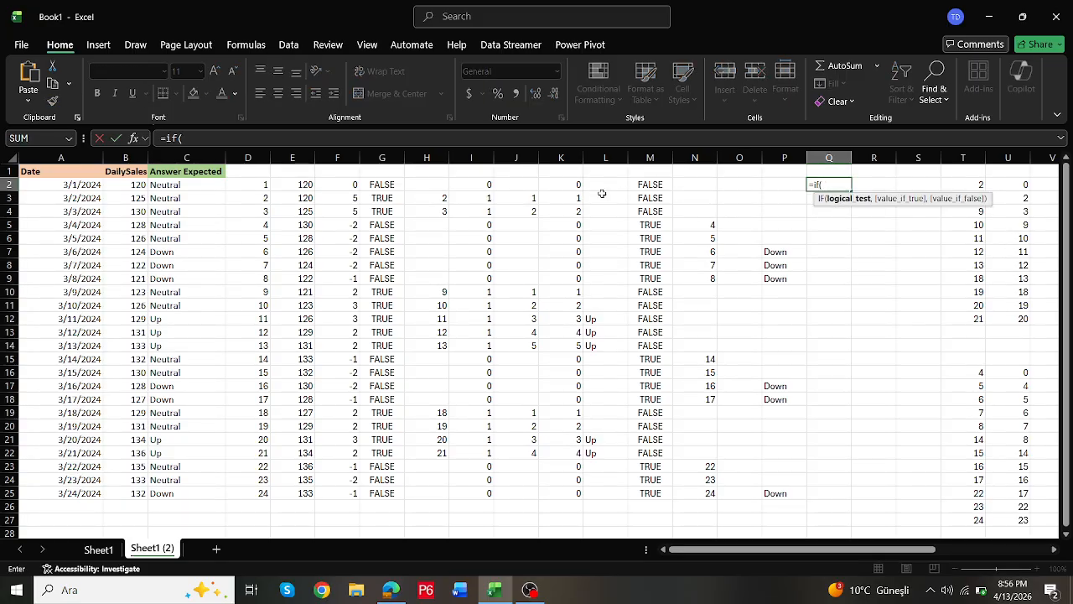
{"action": "left_click_drag", "start_coordinate": [591, 186], "coordinate": [615, 492]}
{"action": "type", "text": "="}
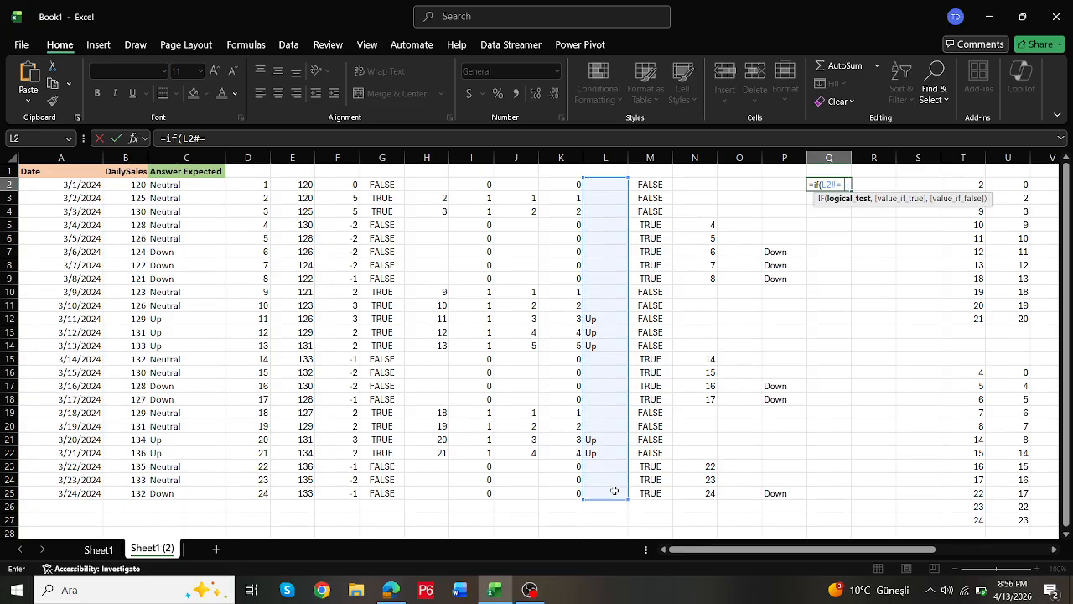
{"action": "type", "text": "\"Up\","}
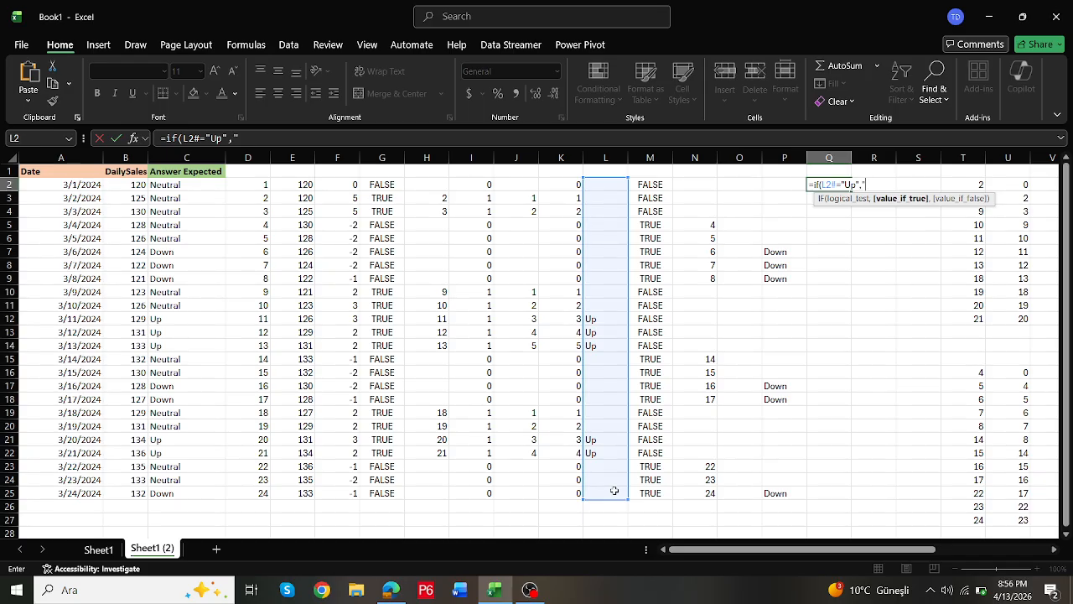
{"action": "type", "text": "\"Up\","}
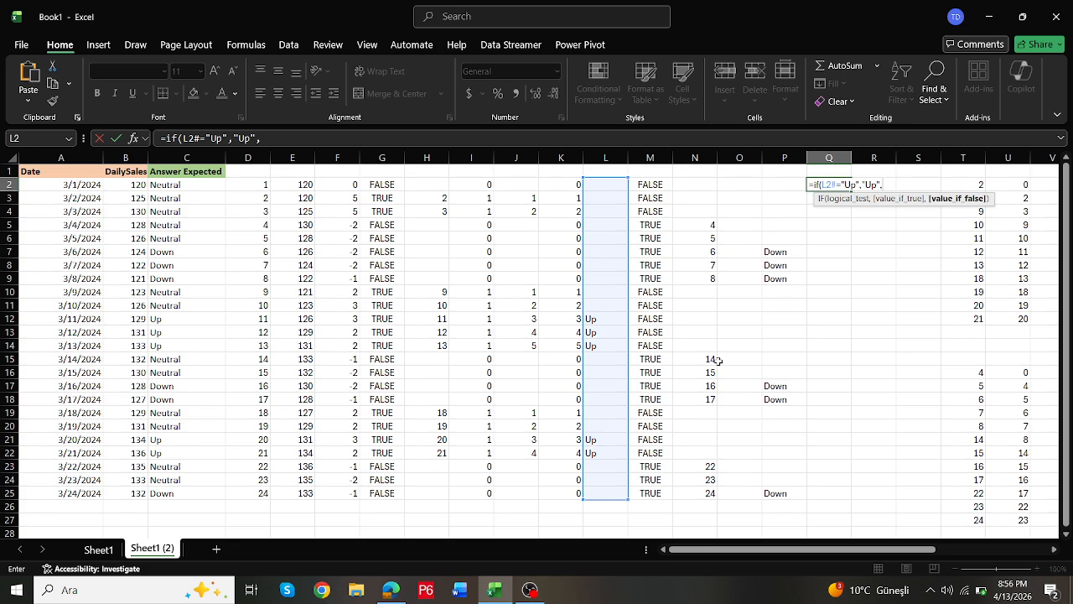
{"action": "left_click", "coordinate": [819, 185]}
{"action": "type", "text": "s"}
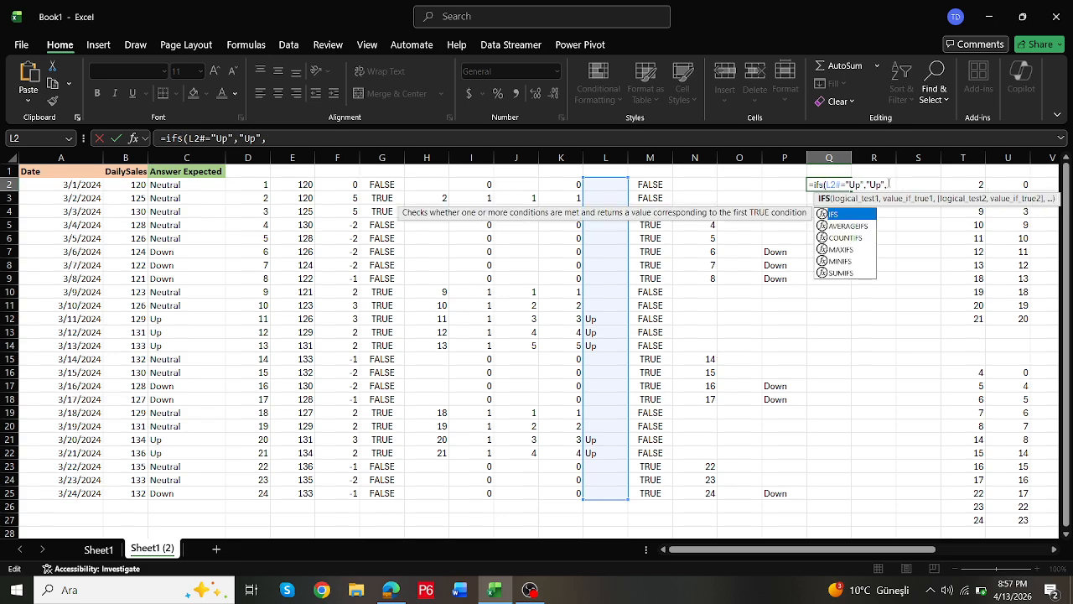
Step: Complete the Q2 IFS formula with a second condition that returns "Down" where P2# equals "Down"
{"action": "key", "text": "End"}
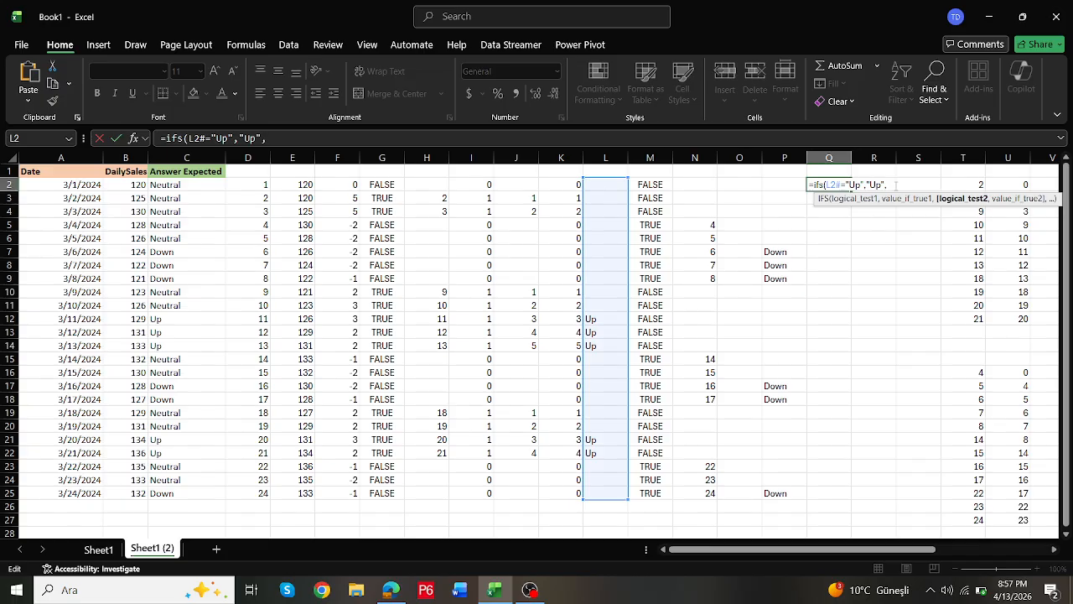
{"action": "type", "text": "f("}
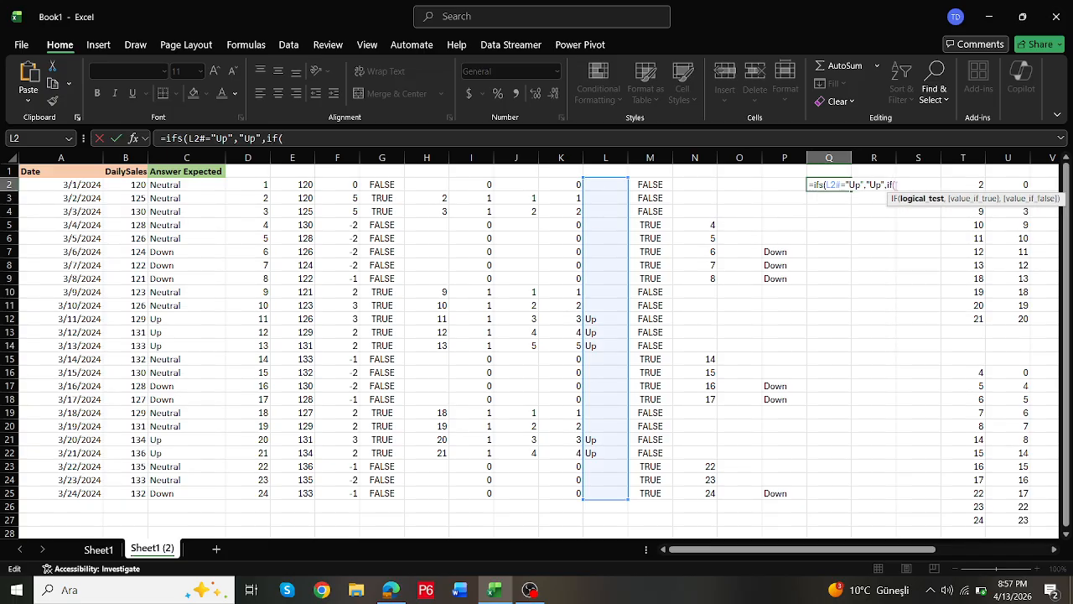
{"action": "key", "text": "BackSpace"}
{"action": "key", "text": "BackSpace"}
{"action": "key", "text": "BackSpace"}
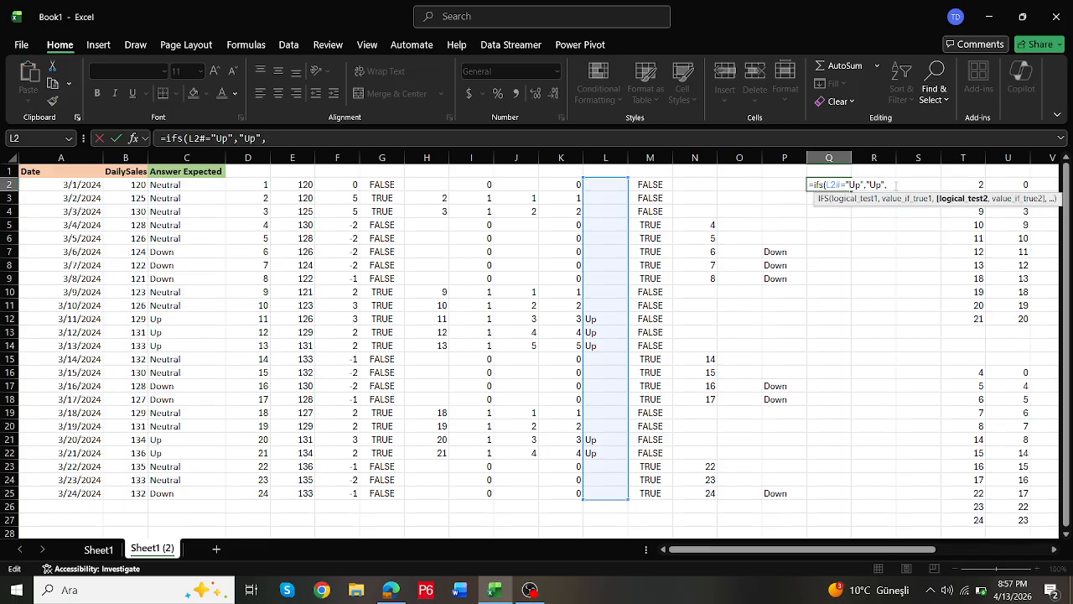
{"action": "left_click_drag", "start_coordinate": [784, 184], "coordinate": [785, 501]}
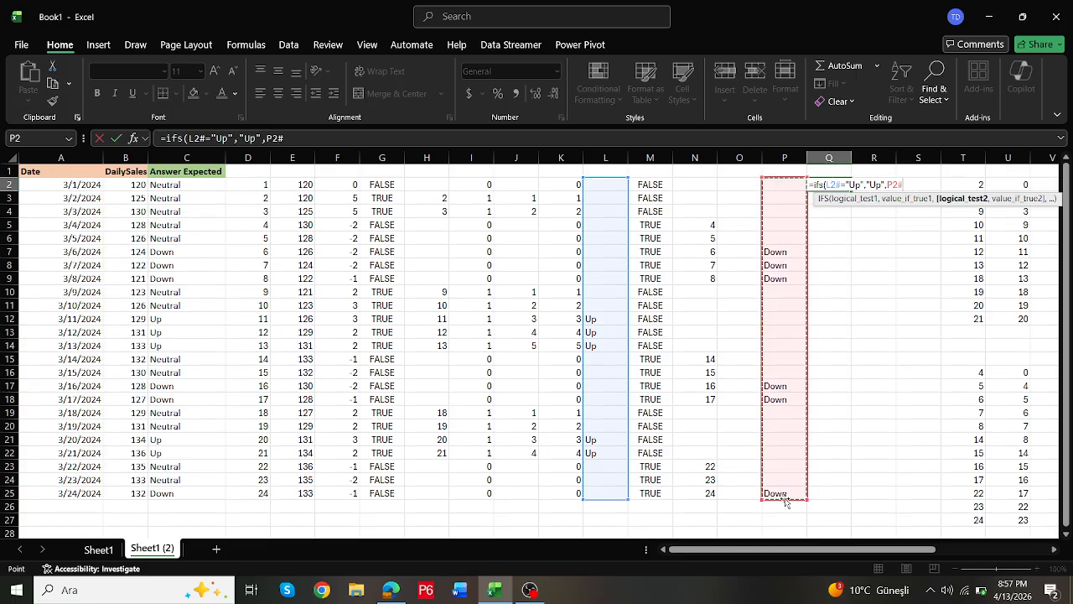
{"action": "type", "text": "=\"Do"}
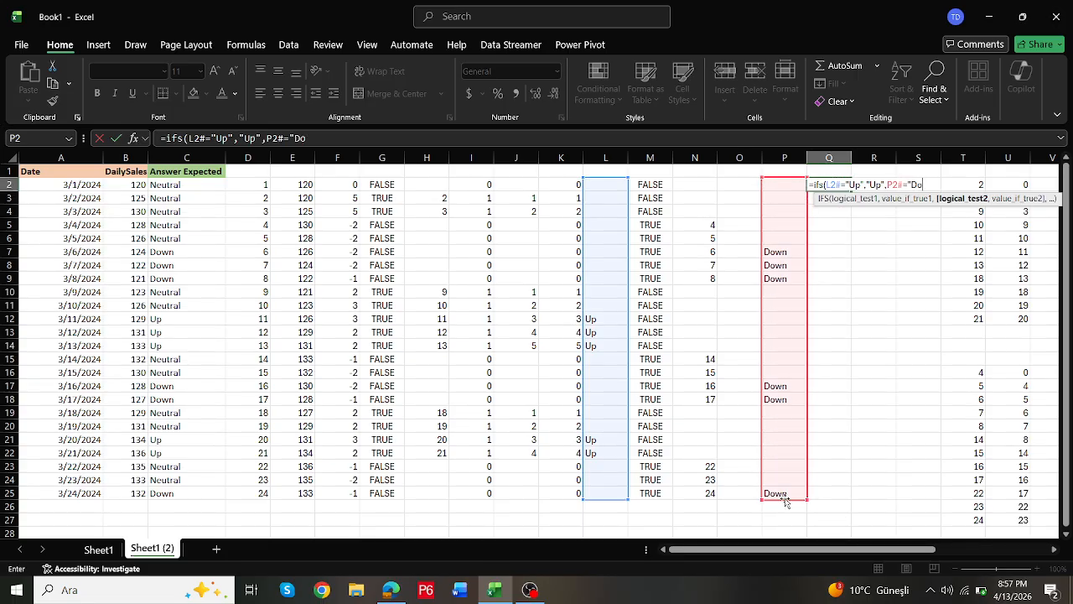
{"action": "type", "text": "wn\",\""}
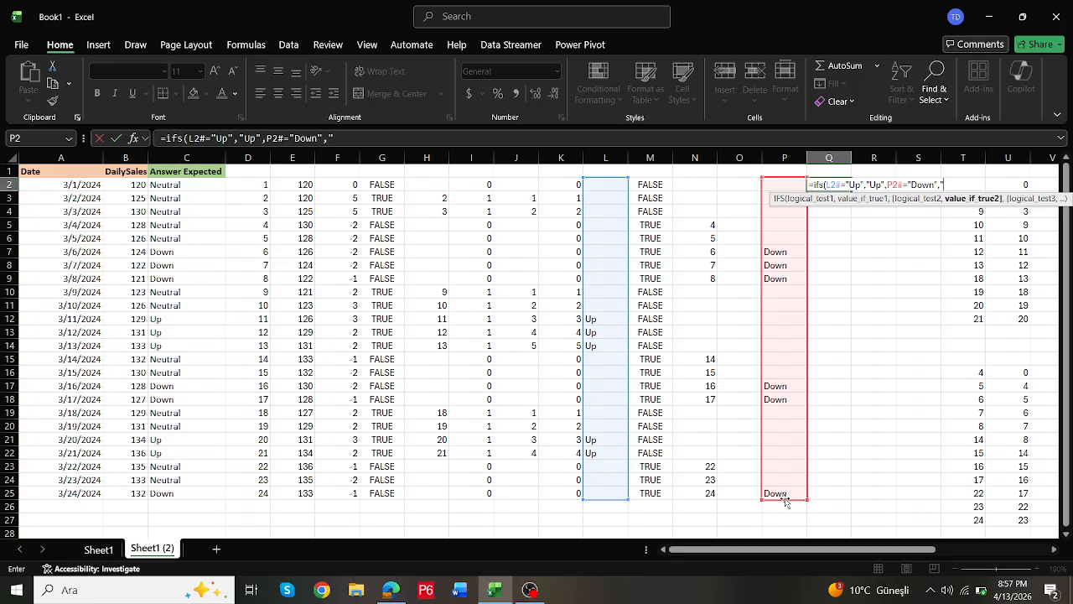
{"action": "type", "text": "Down"}
{"action": "key", "text": "Return"}
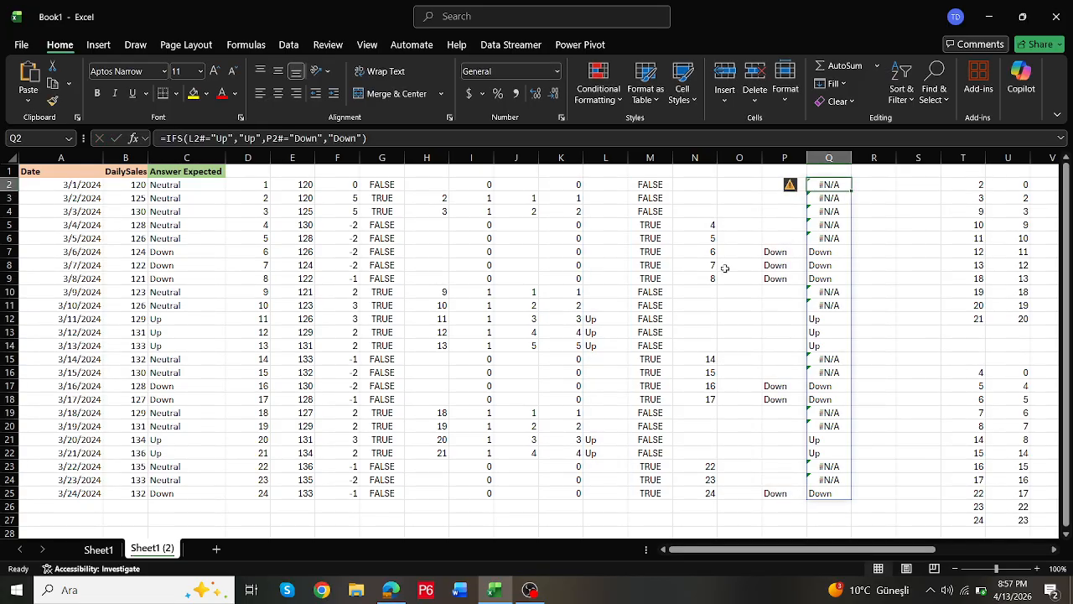
Step: Wrap the IFS formula in Q2 in IFERROR with "Neutral" as the value if error
{"action": "left_click", "coordinate": [166, 138]}
{"action": "type", "text": "if"}
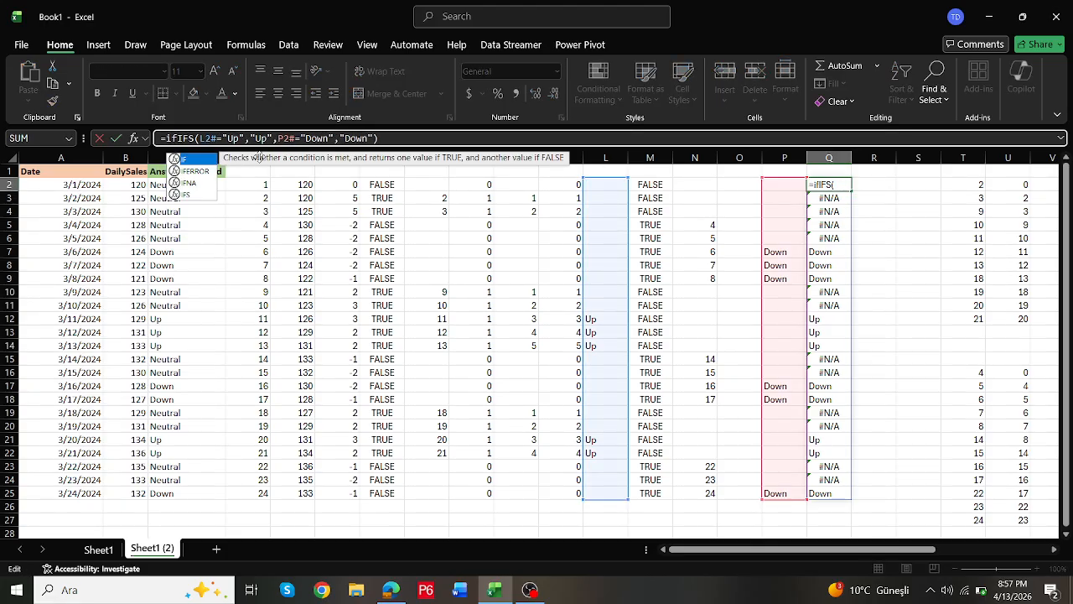
{"action": "double_click", "coordinate": [189, 171]}
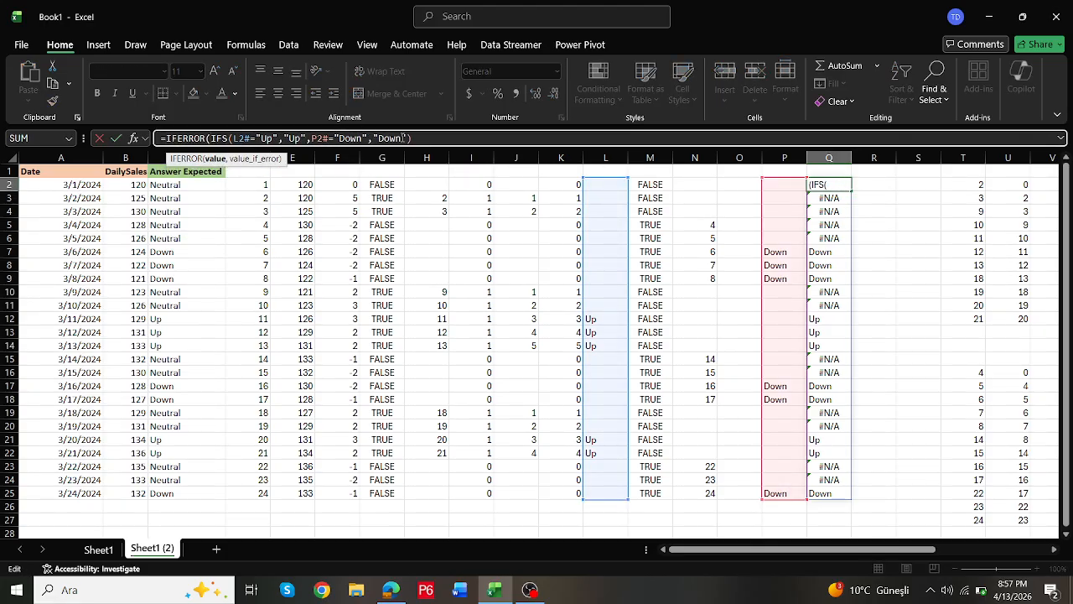
{"action": "left_click", "coordinate": [418, 138]}
{"action": "type", "text": ",\""}
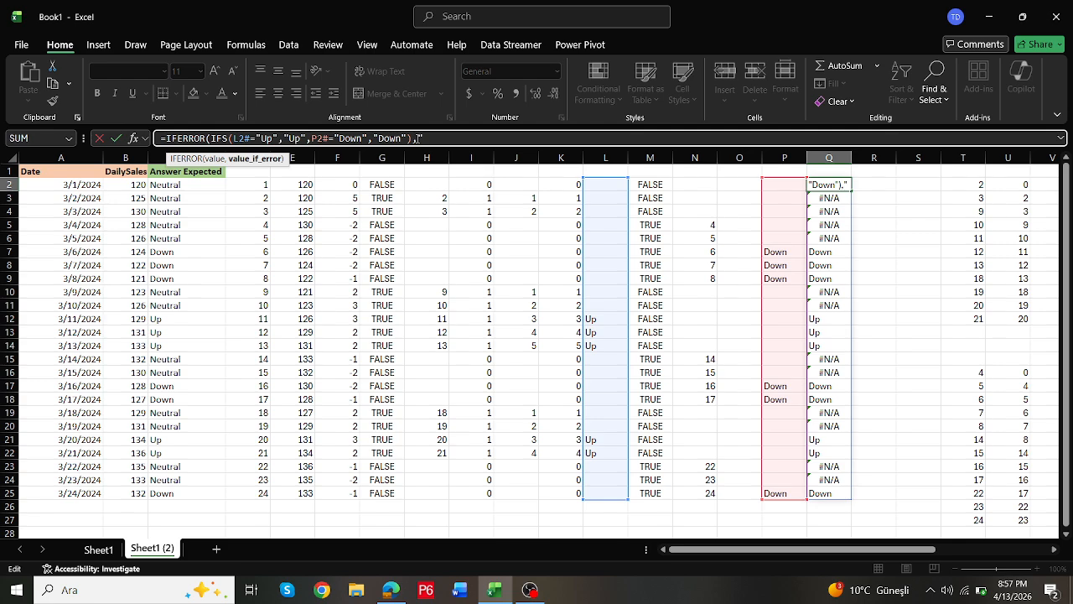
{"action": "type", "text": "Neutral\")"}
{"action": "key", "text": "ctrl+Return"}
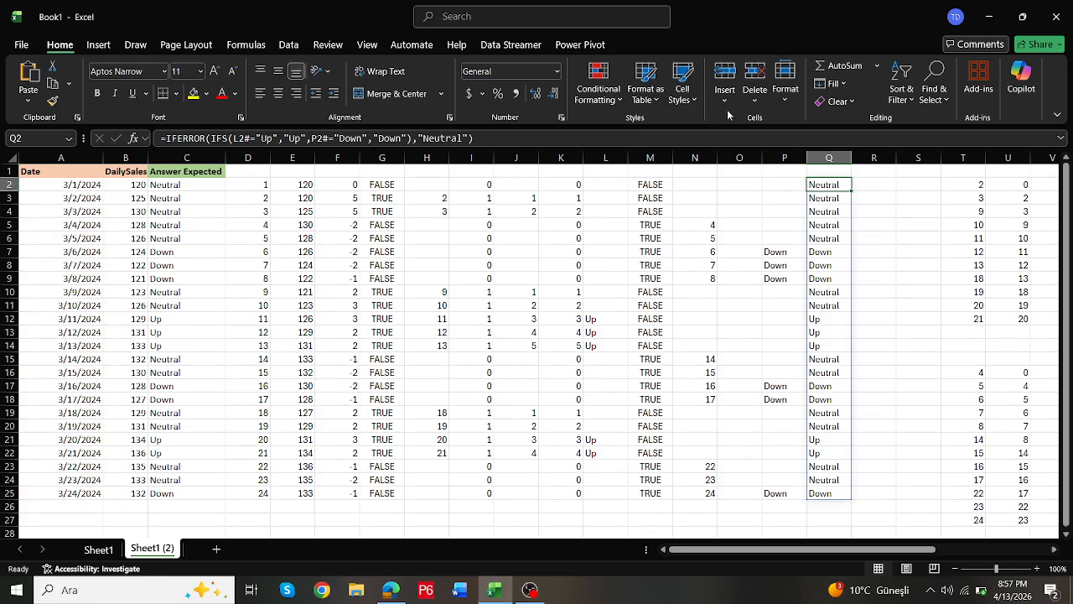
Step: Enter =C2:C25=Q2# in R2 to compare the expected answers with the combined labels
{"action": "left_click", "coordinate": [875, 182]}
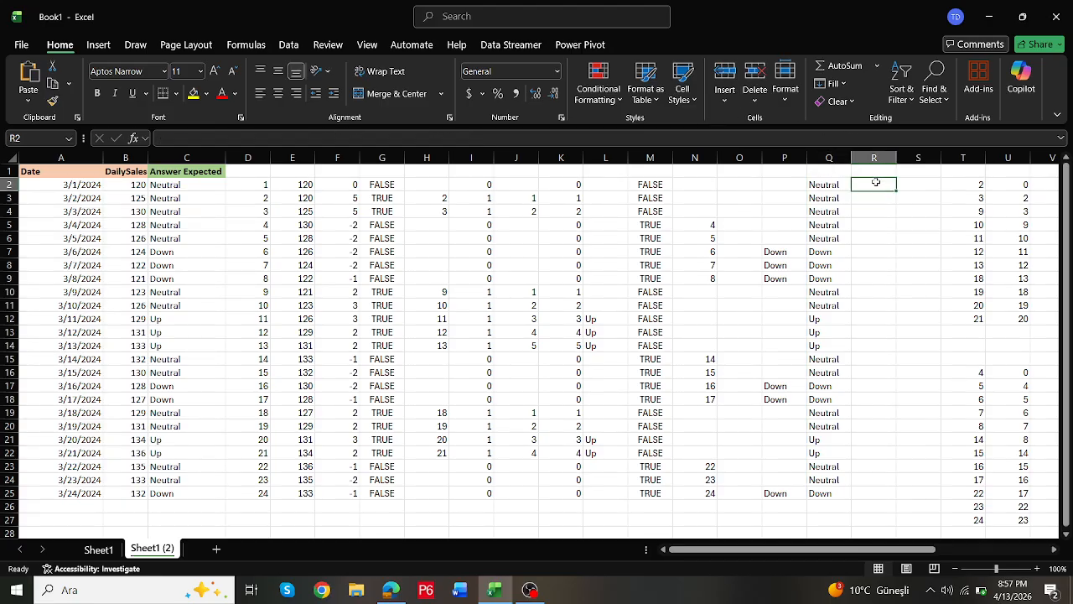
{"action": "type", "text": "="}
{"action": "left_click", "coordinate": [195, 183]}
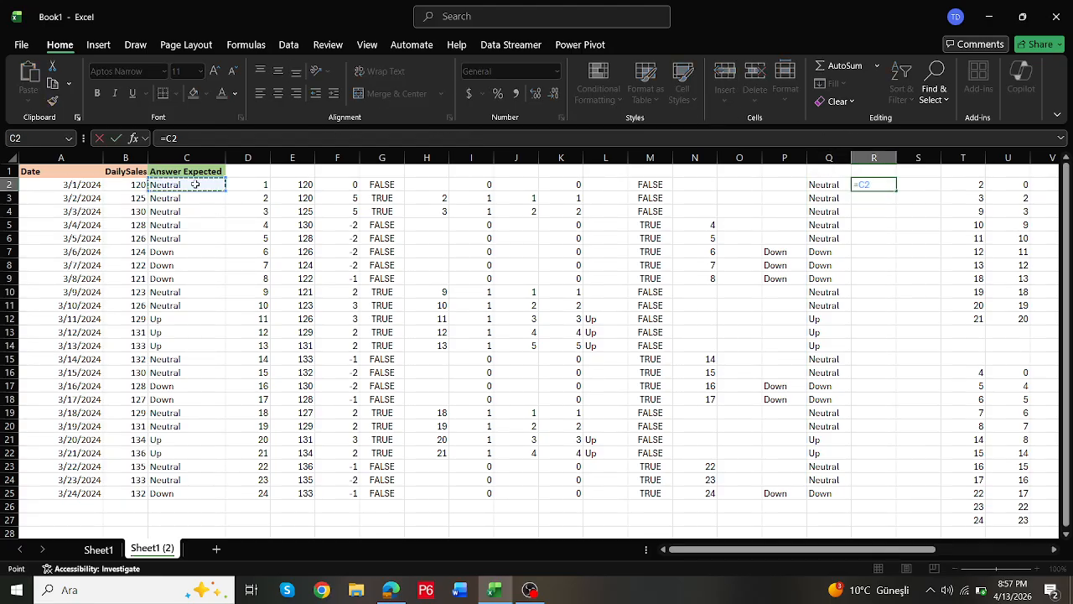
{"action": "left_click_drag", "start_coordinate": [194, 183], "coordinate": [182, 487]}
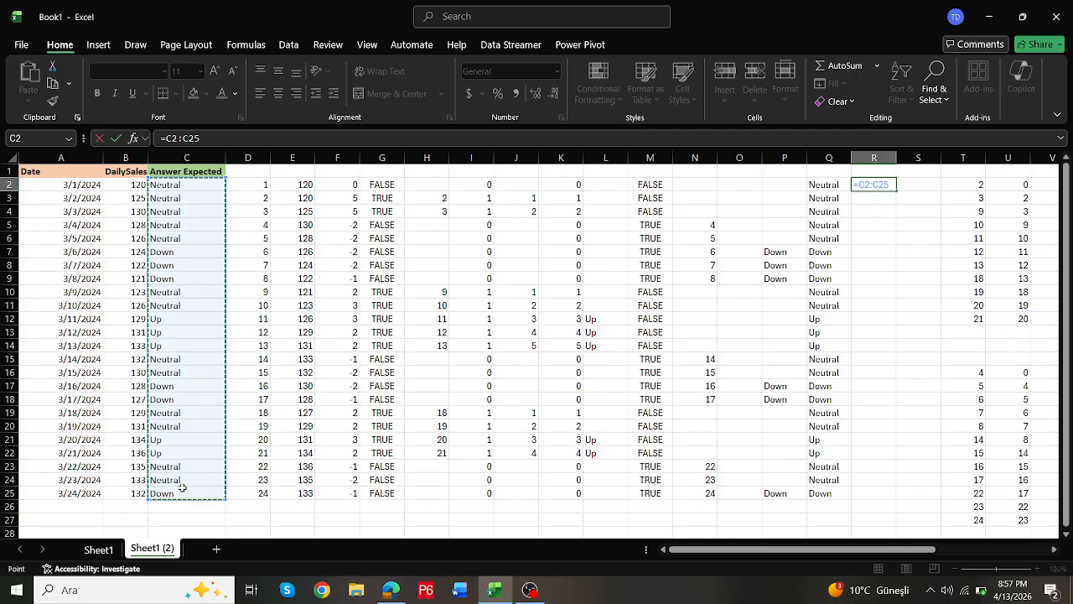
{"action": "type", "text": "="}
{"action": "left_click", "coordinate": [828, 183]}
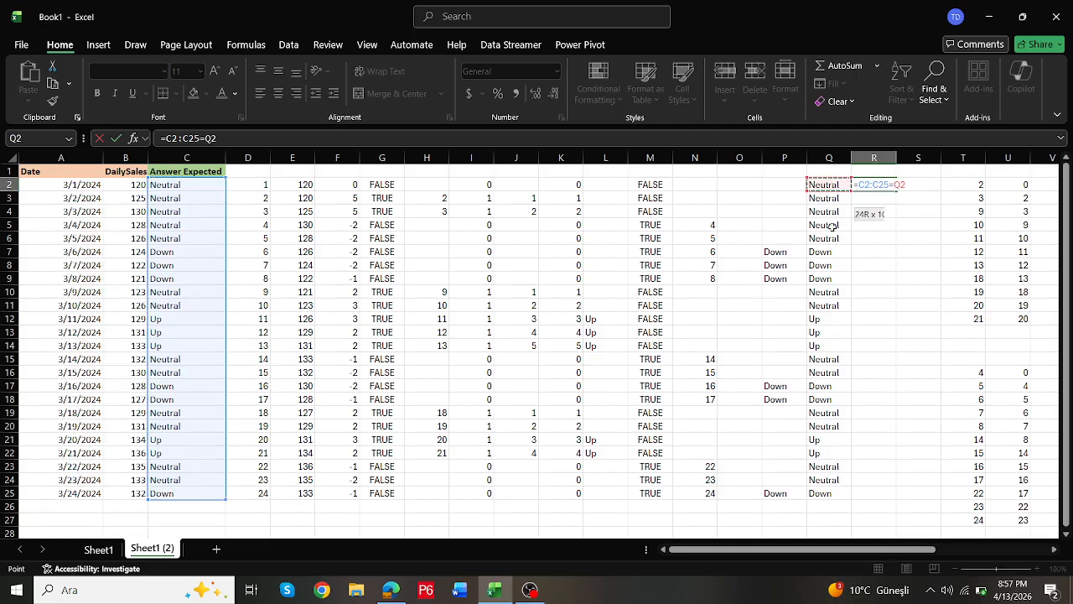
{"action": "left_click_drag", "start_coordinate": [832, 227], "coordinate": [824, 493]}
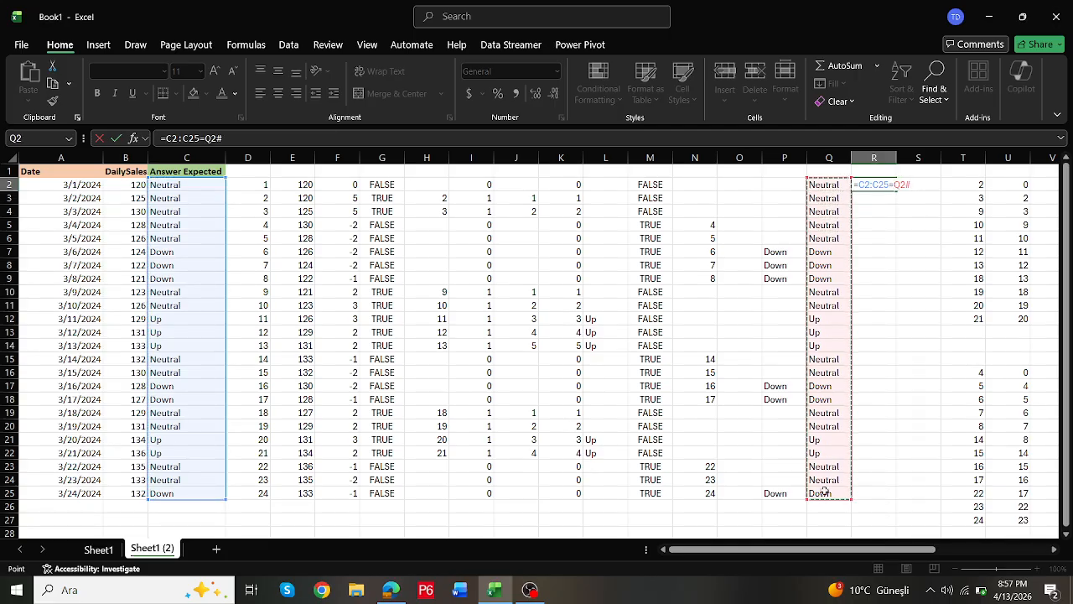
{"action": "key", "text": "ctrl+Return"}
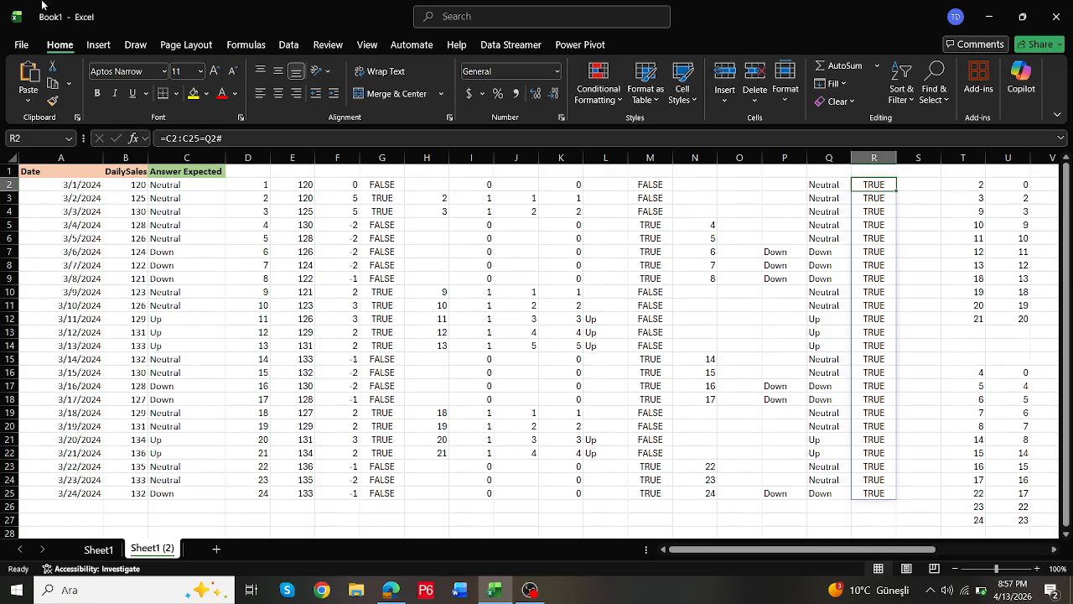
Step: Review the combined label formula in Q2 and leave it as it is
{"action": "double_click", "coordinate": [830, 184]}
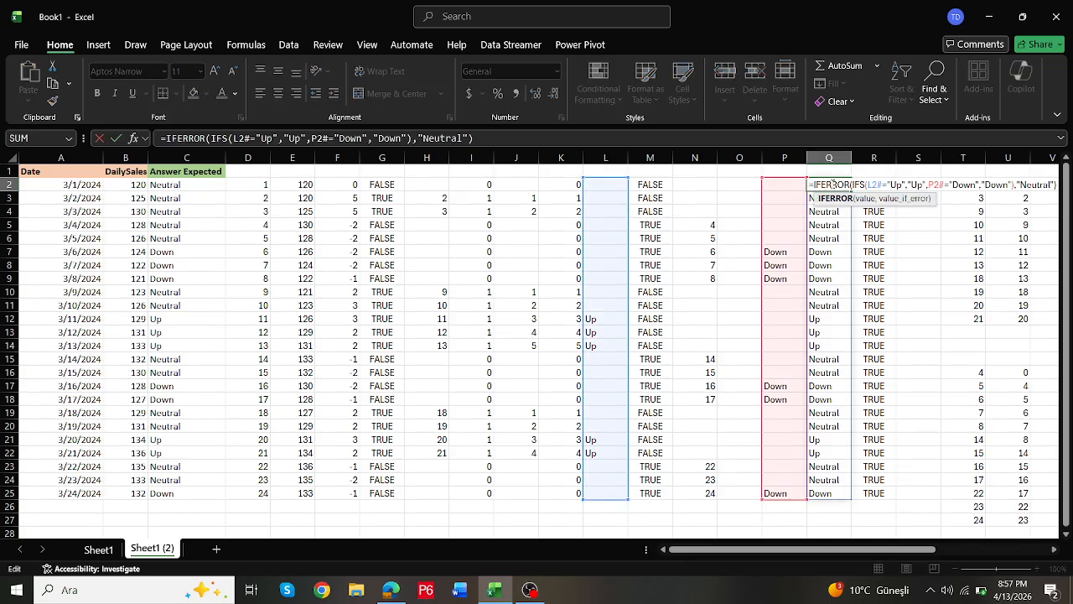
{"action": "key", "text": "Escape"}
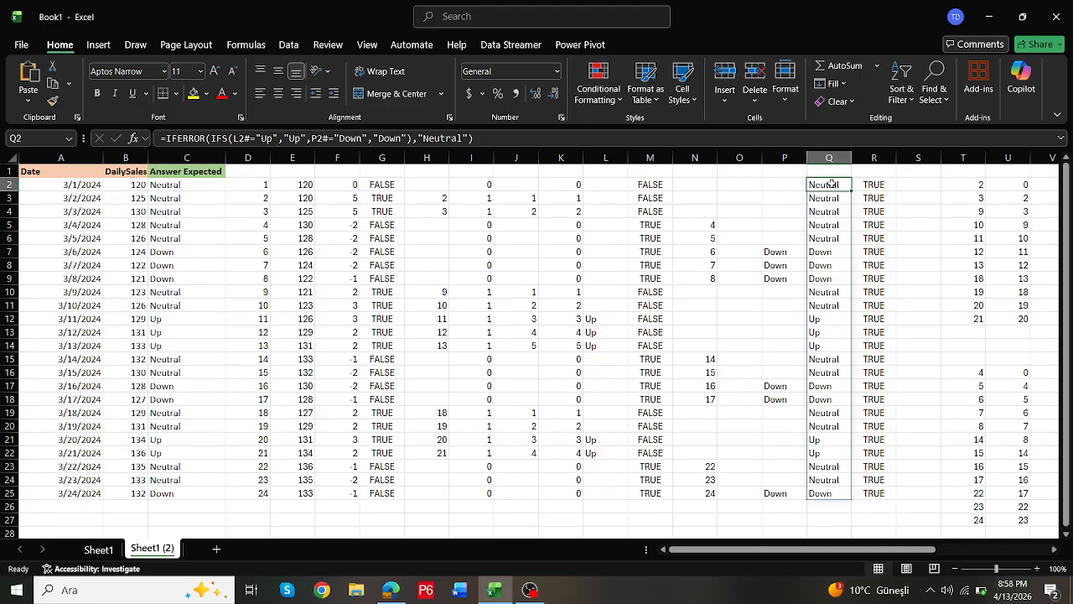
{"action": "left_click", "coordinate": [529, 589]}
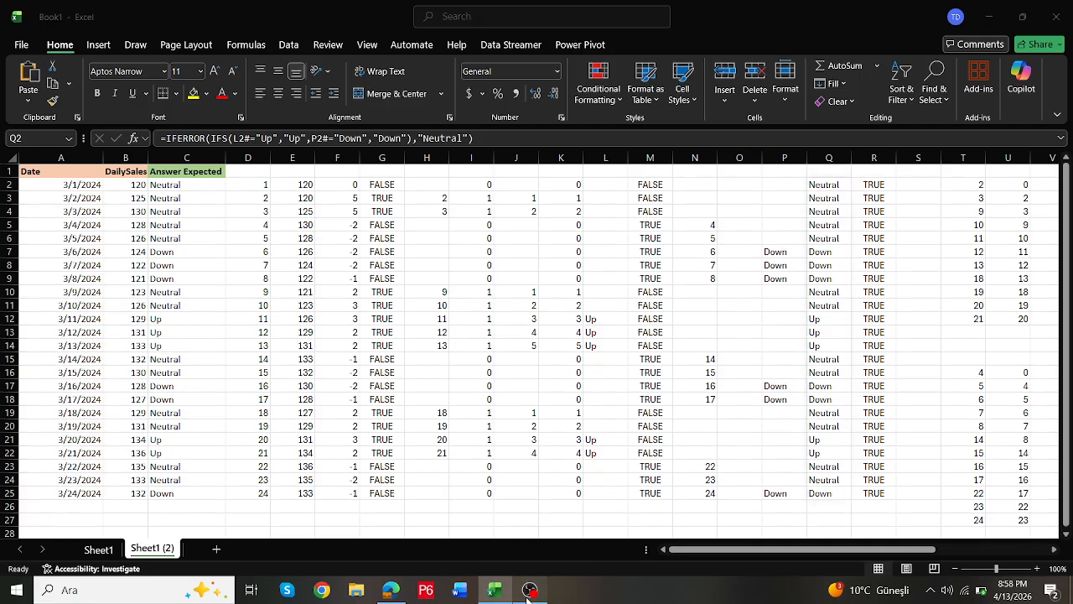